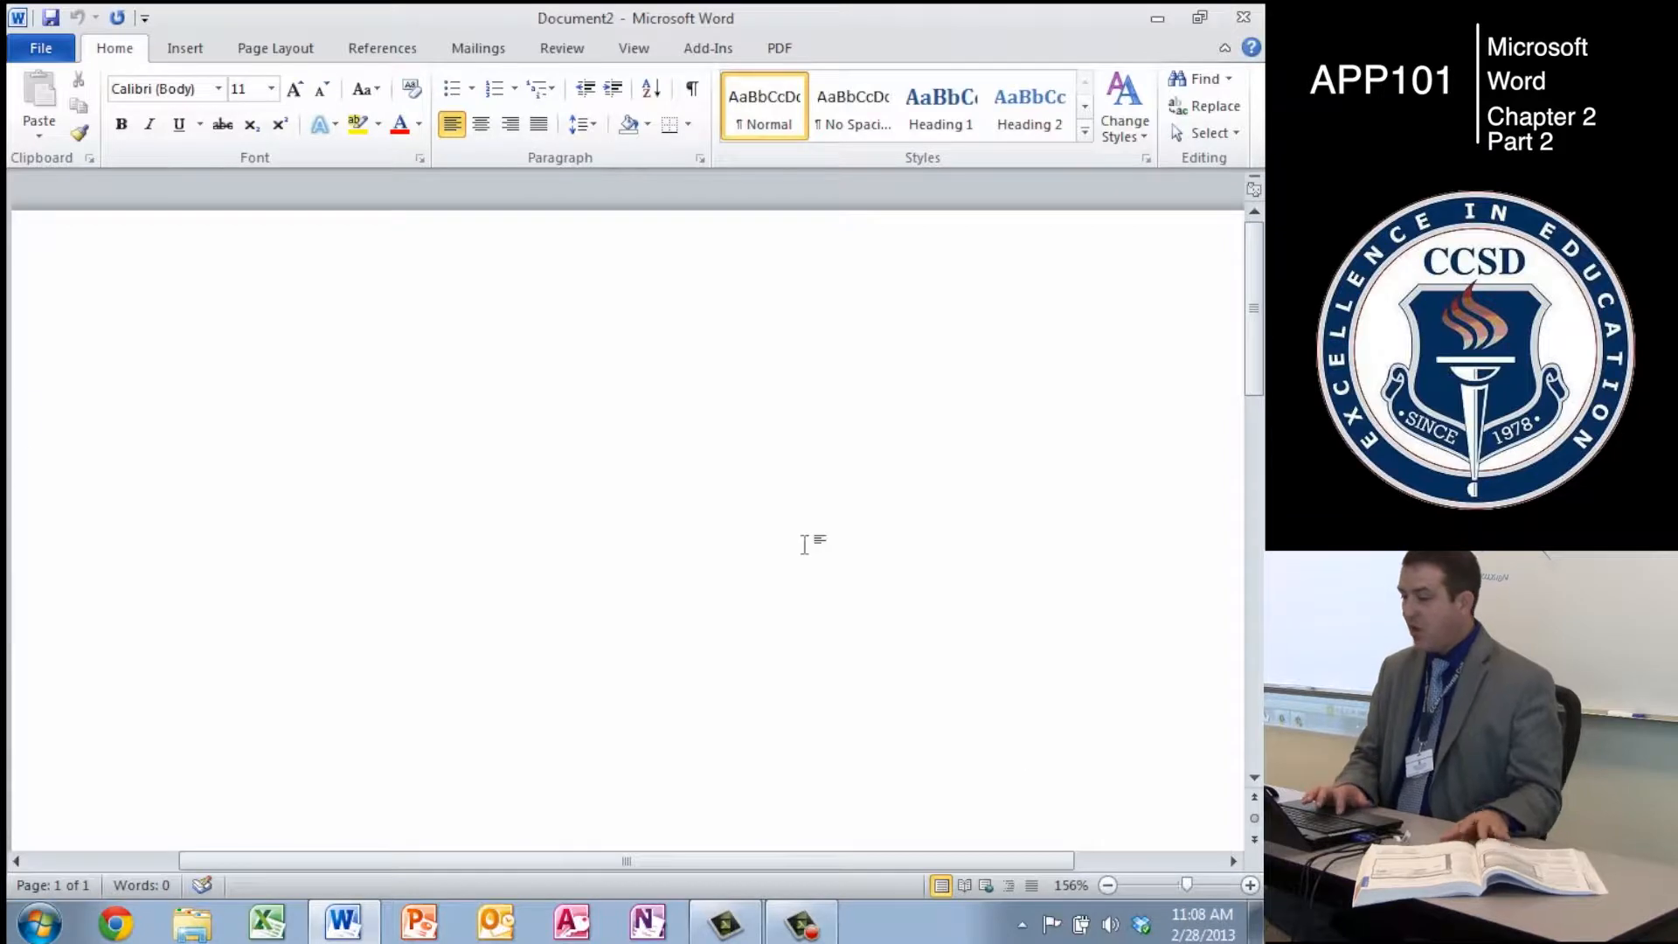
# - Set the line spacing to 2.0 and update the Normal style to match the selection
pyautogui.click(594, 129)
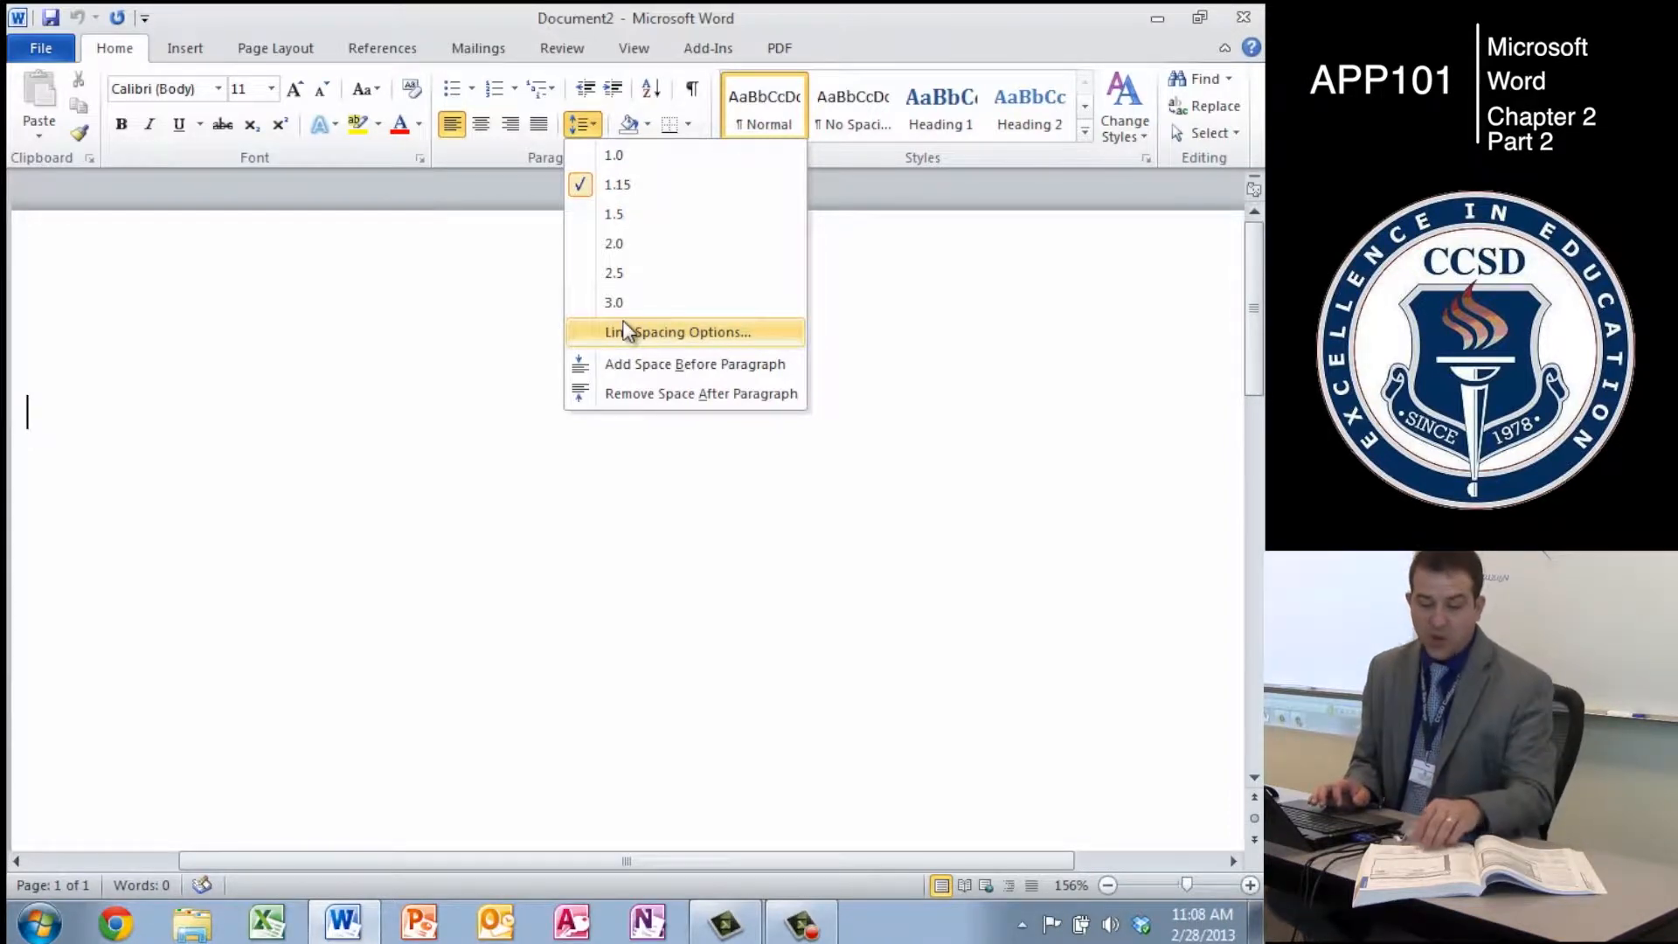
pyautogui.click(631, 243)
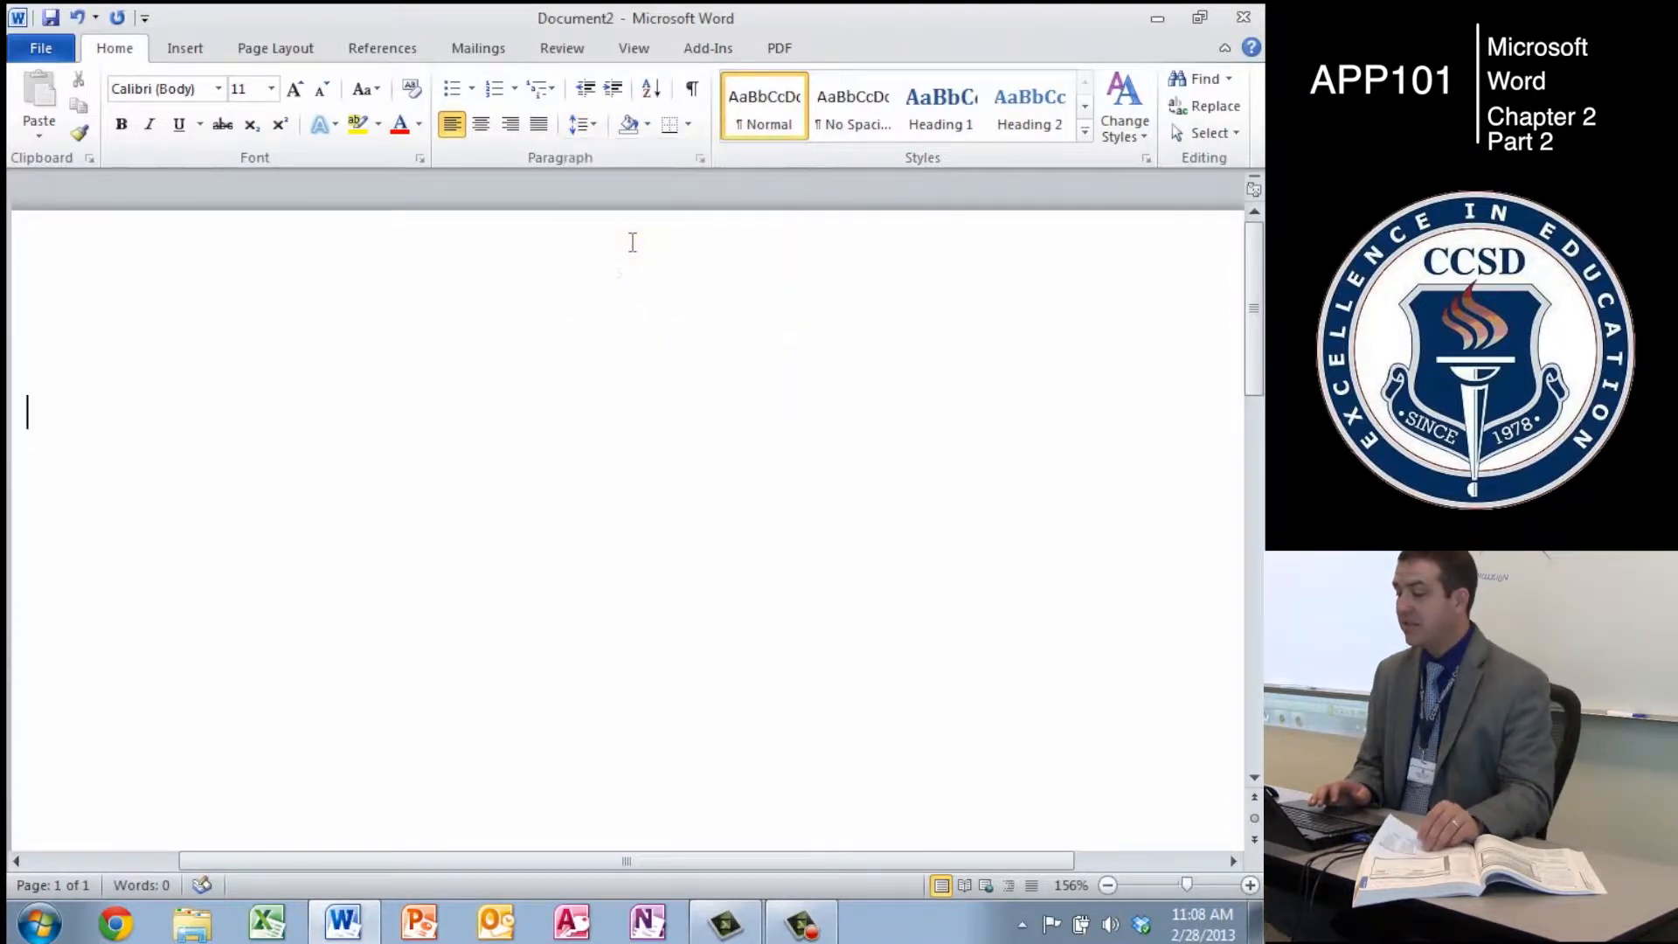
pyautogui.rightClick(751, 113)
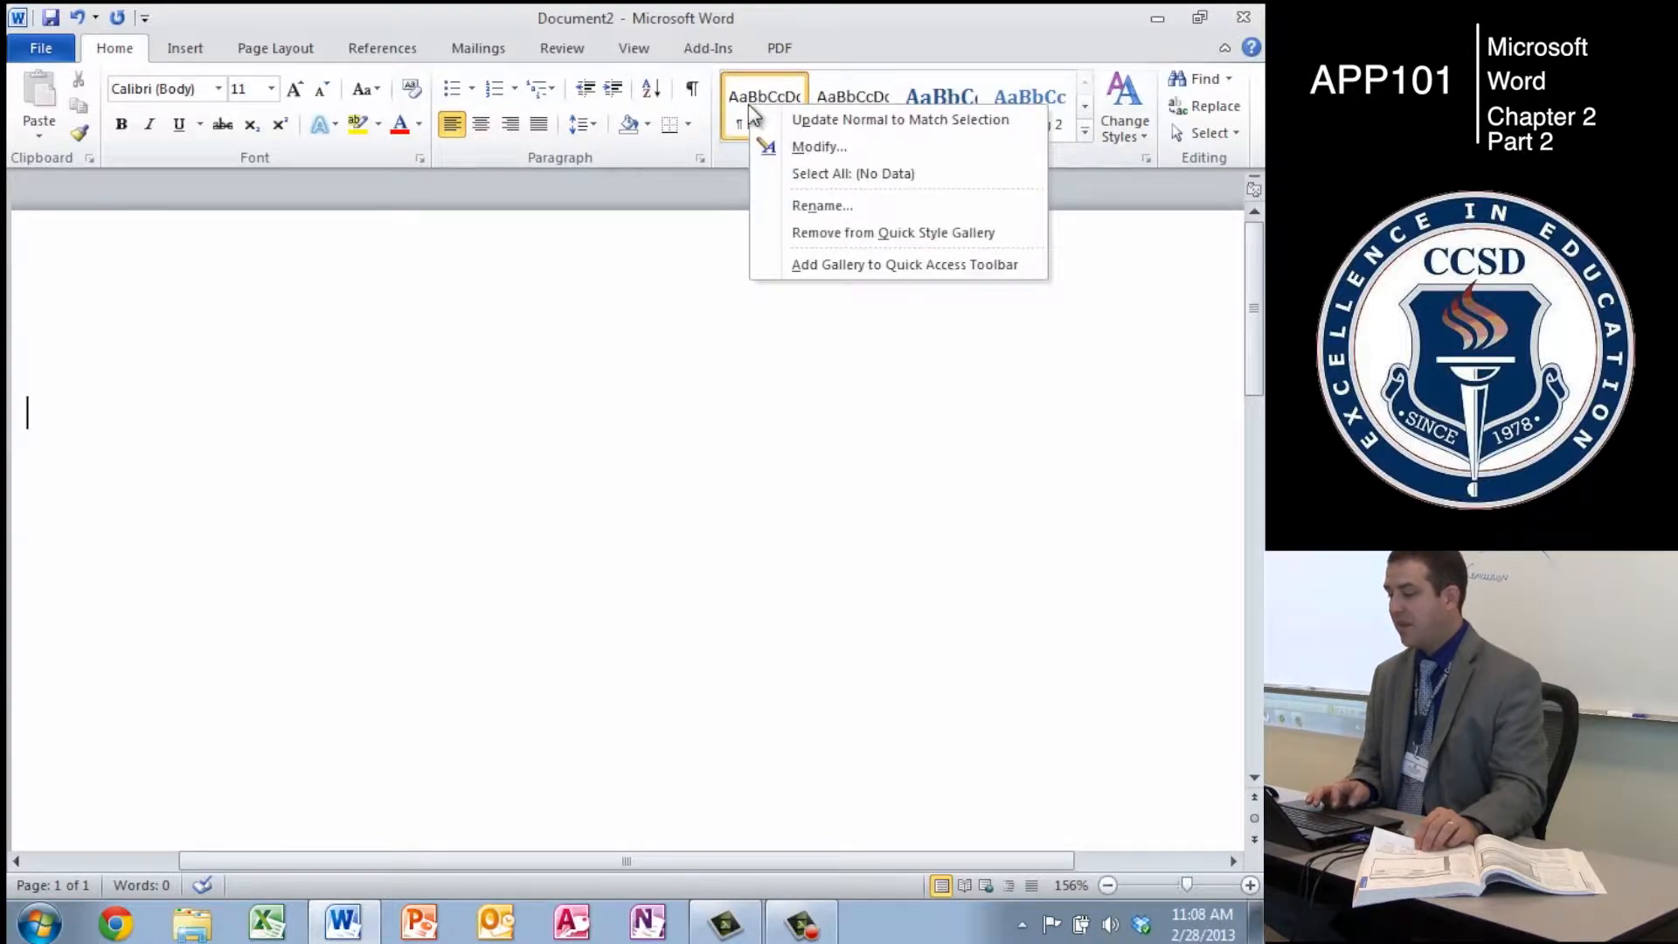
pyautogui.click(820, 121)
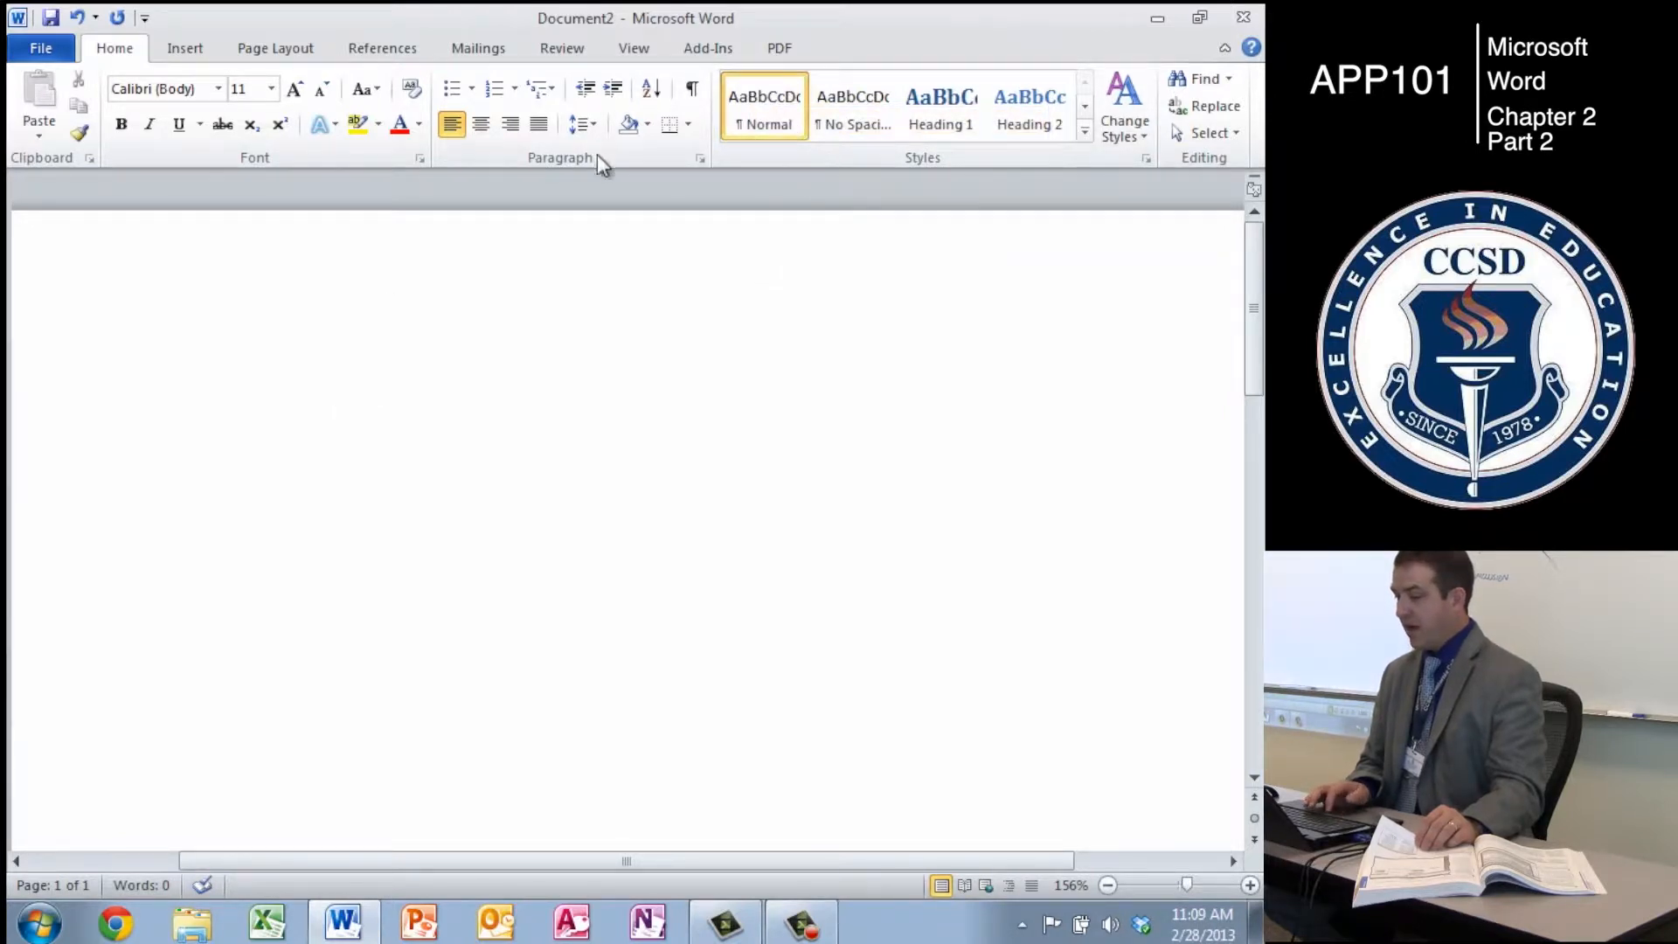
# - Remove the space after the paragraph and update the Normal style to match this setting
pyautogui.click(588, 133)
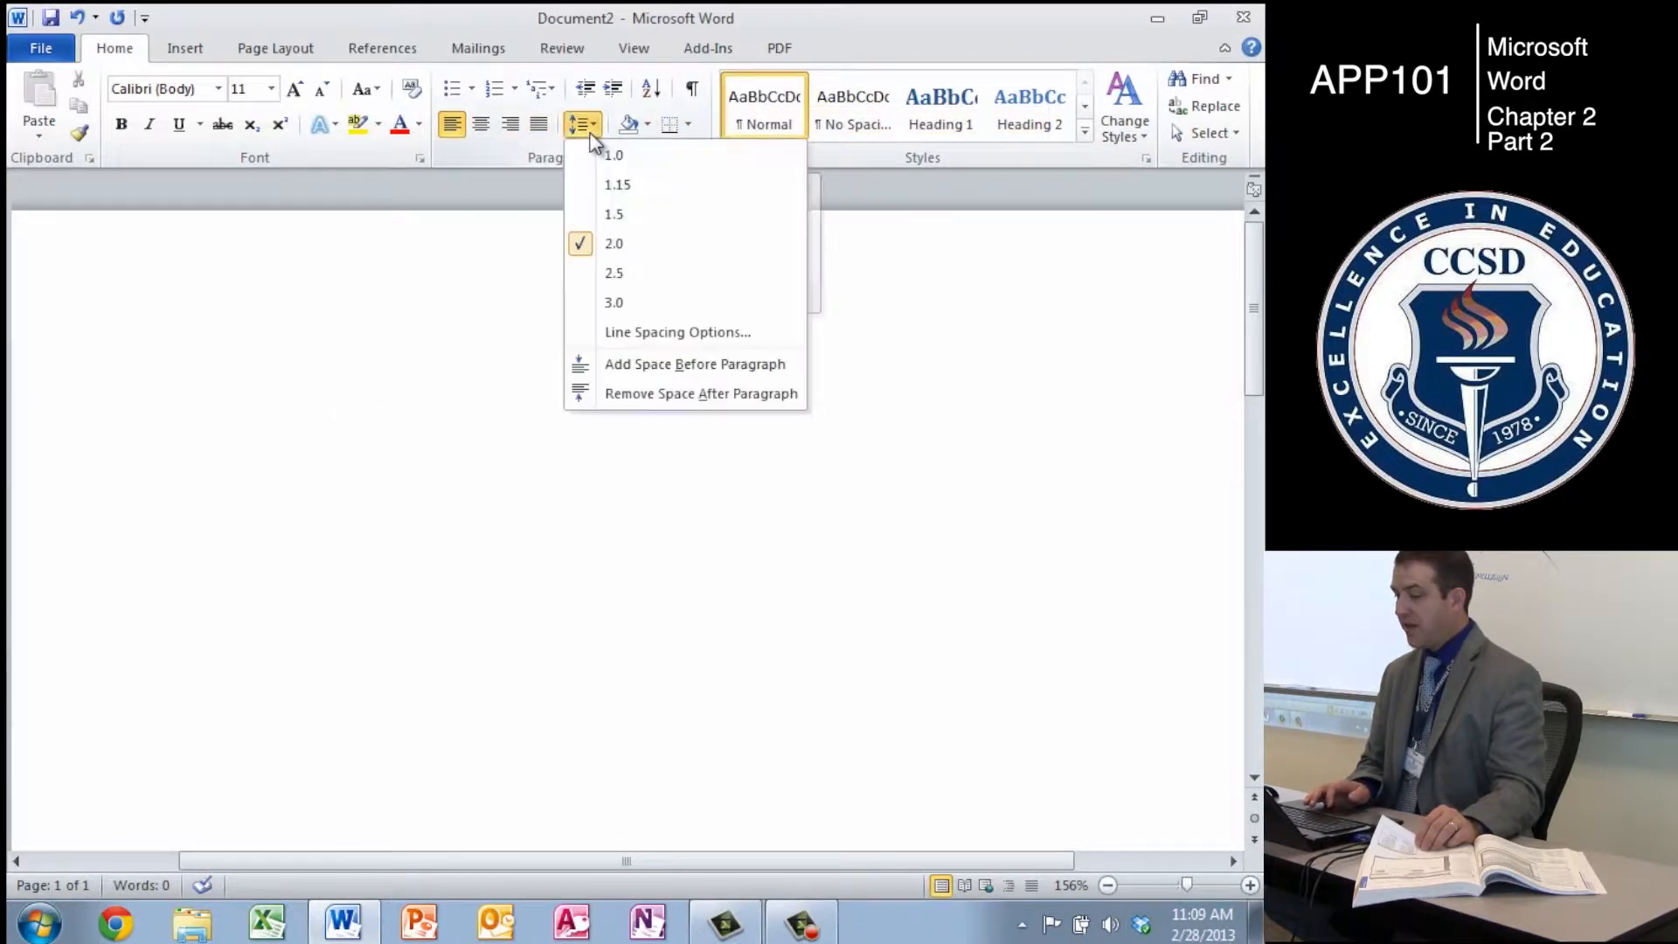
pyautogui.click(590, 135)
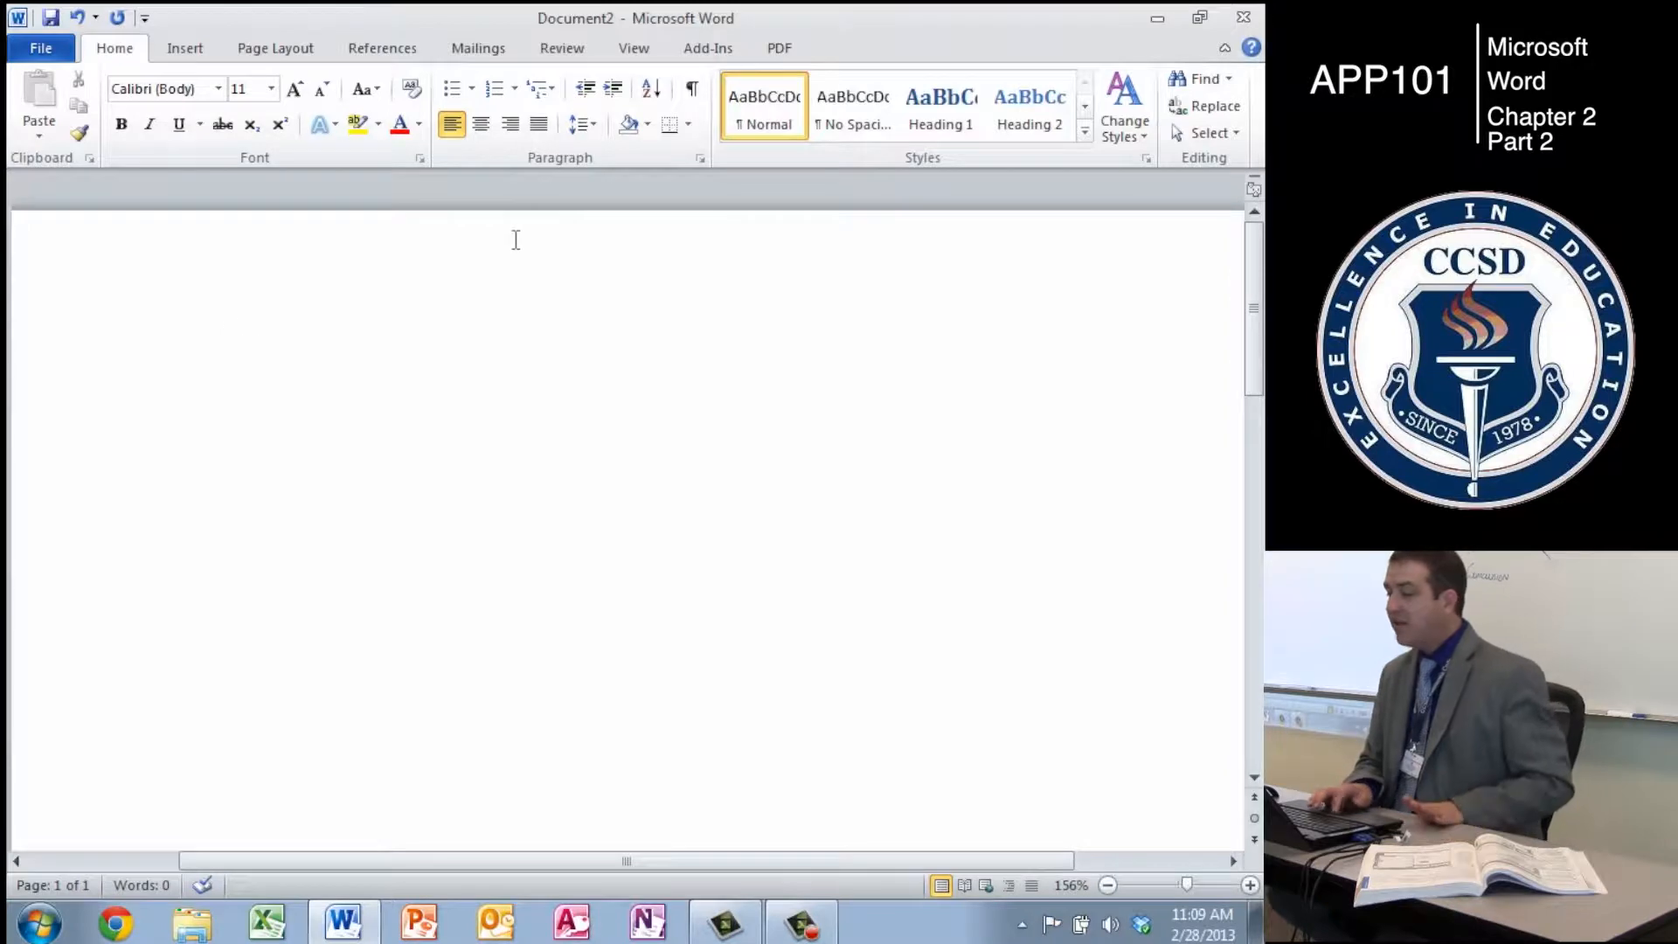
pyautogui.click(589, 131)
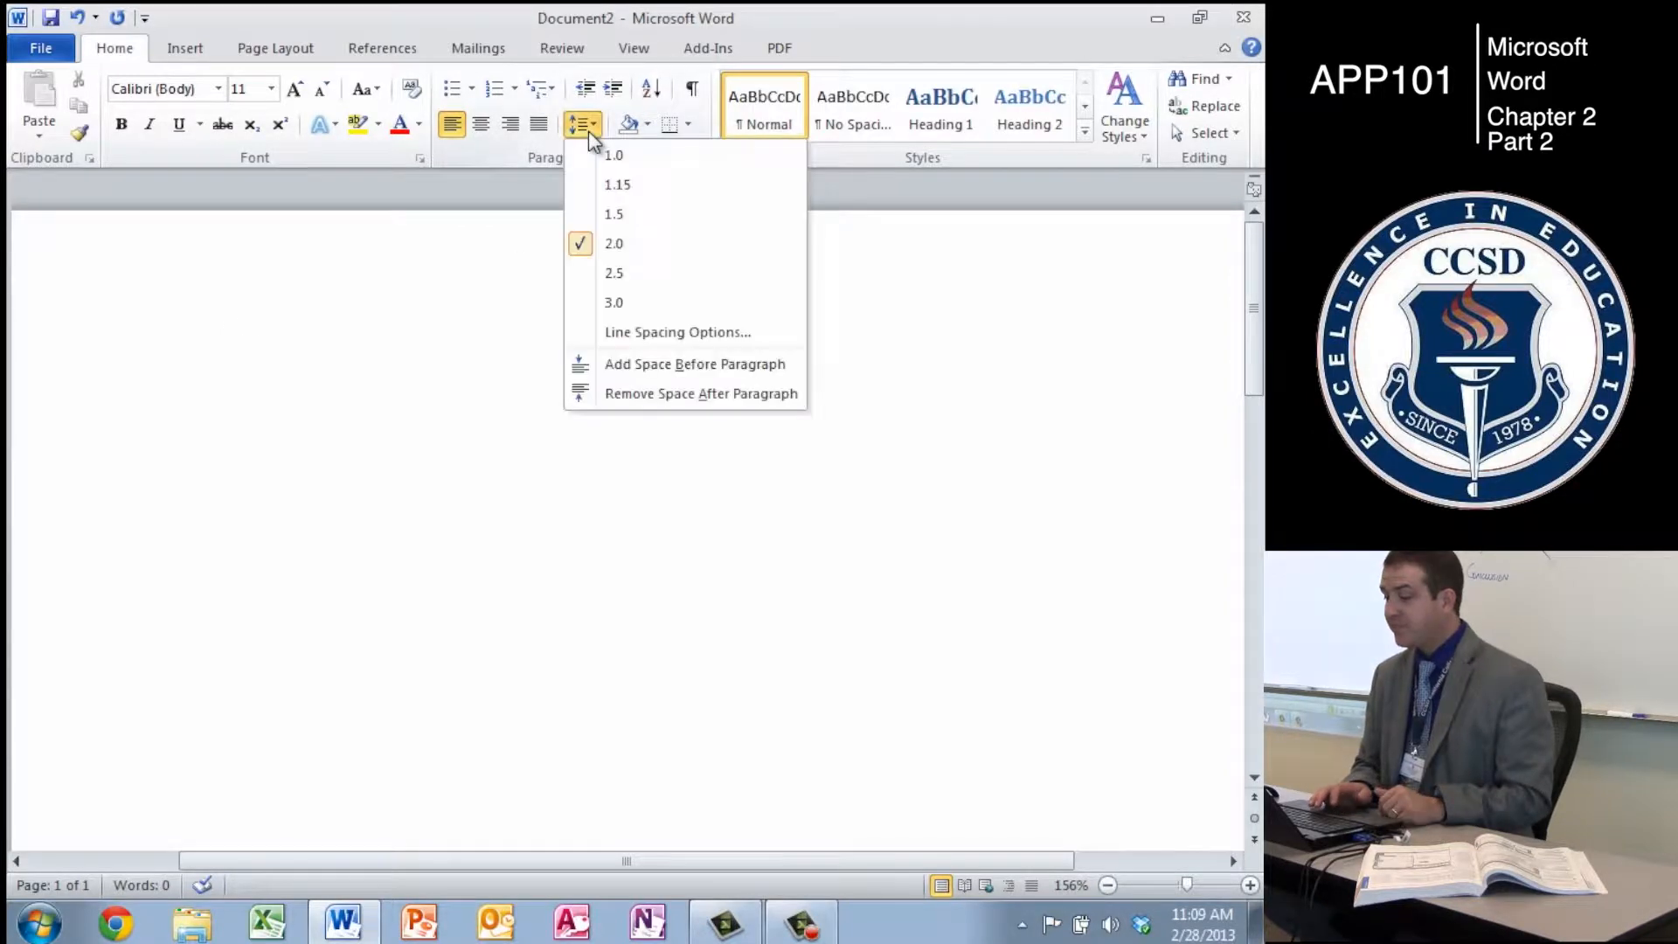
pyautogui.click(624, 392)
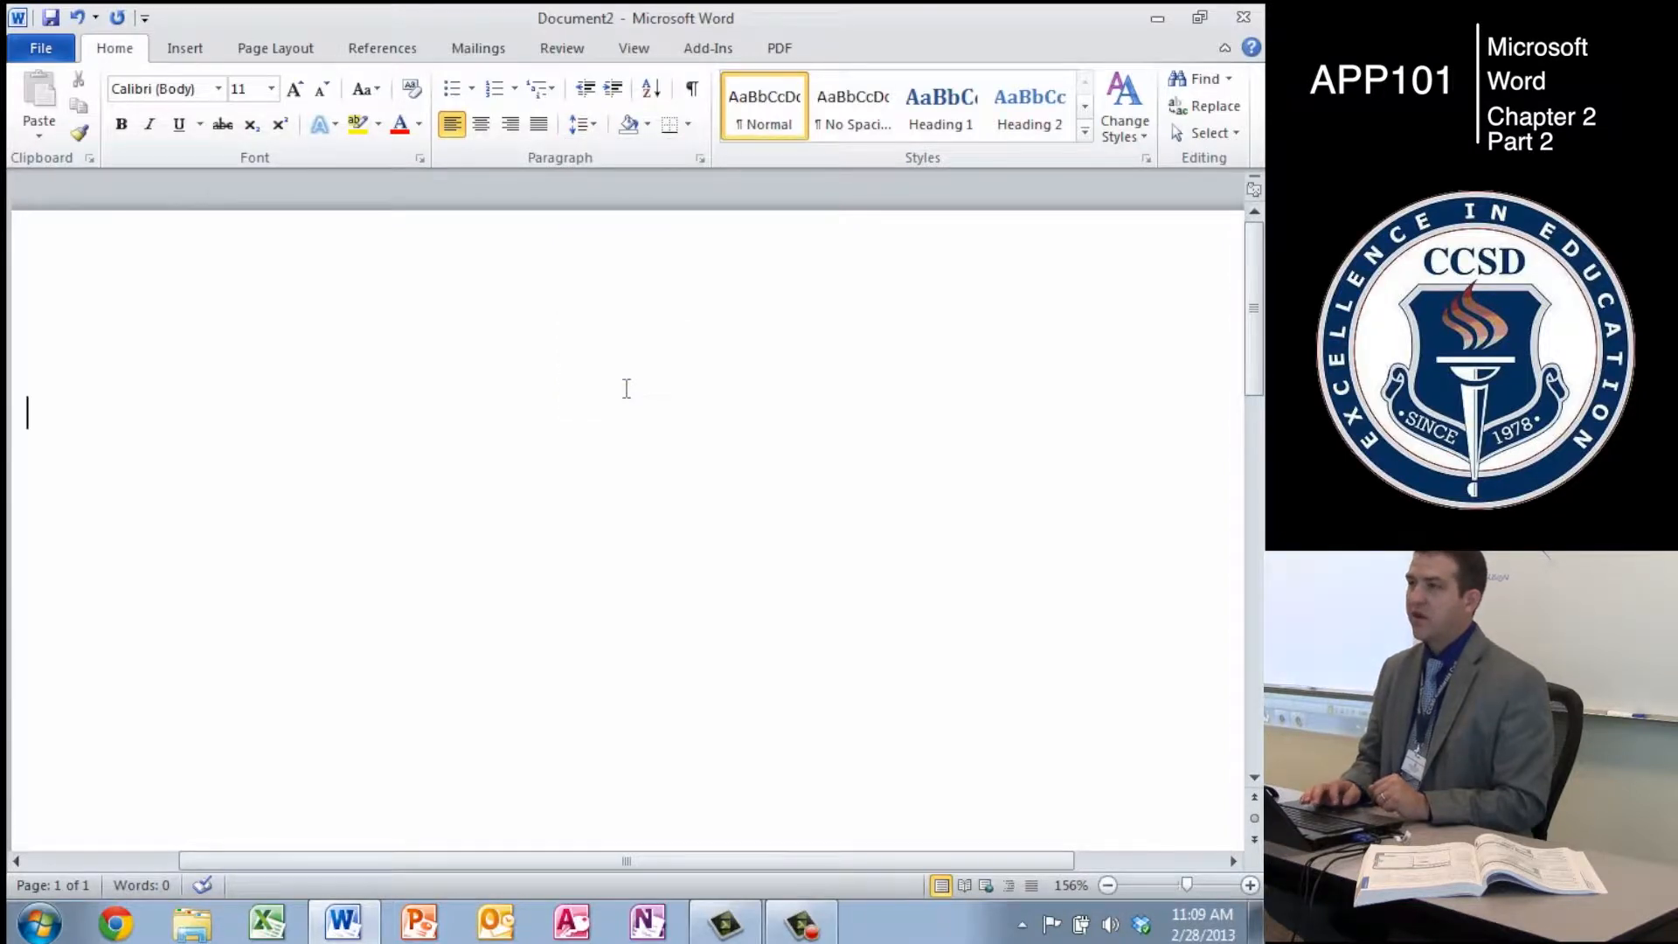
pyautogui.rightClick(766, 105)
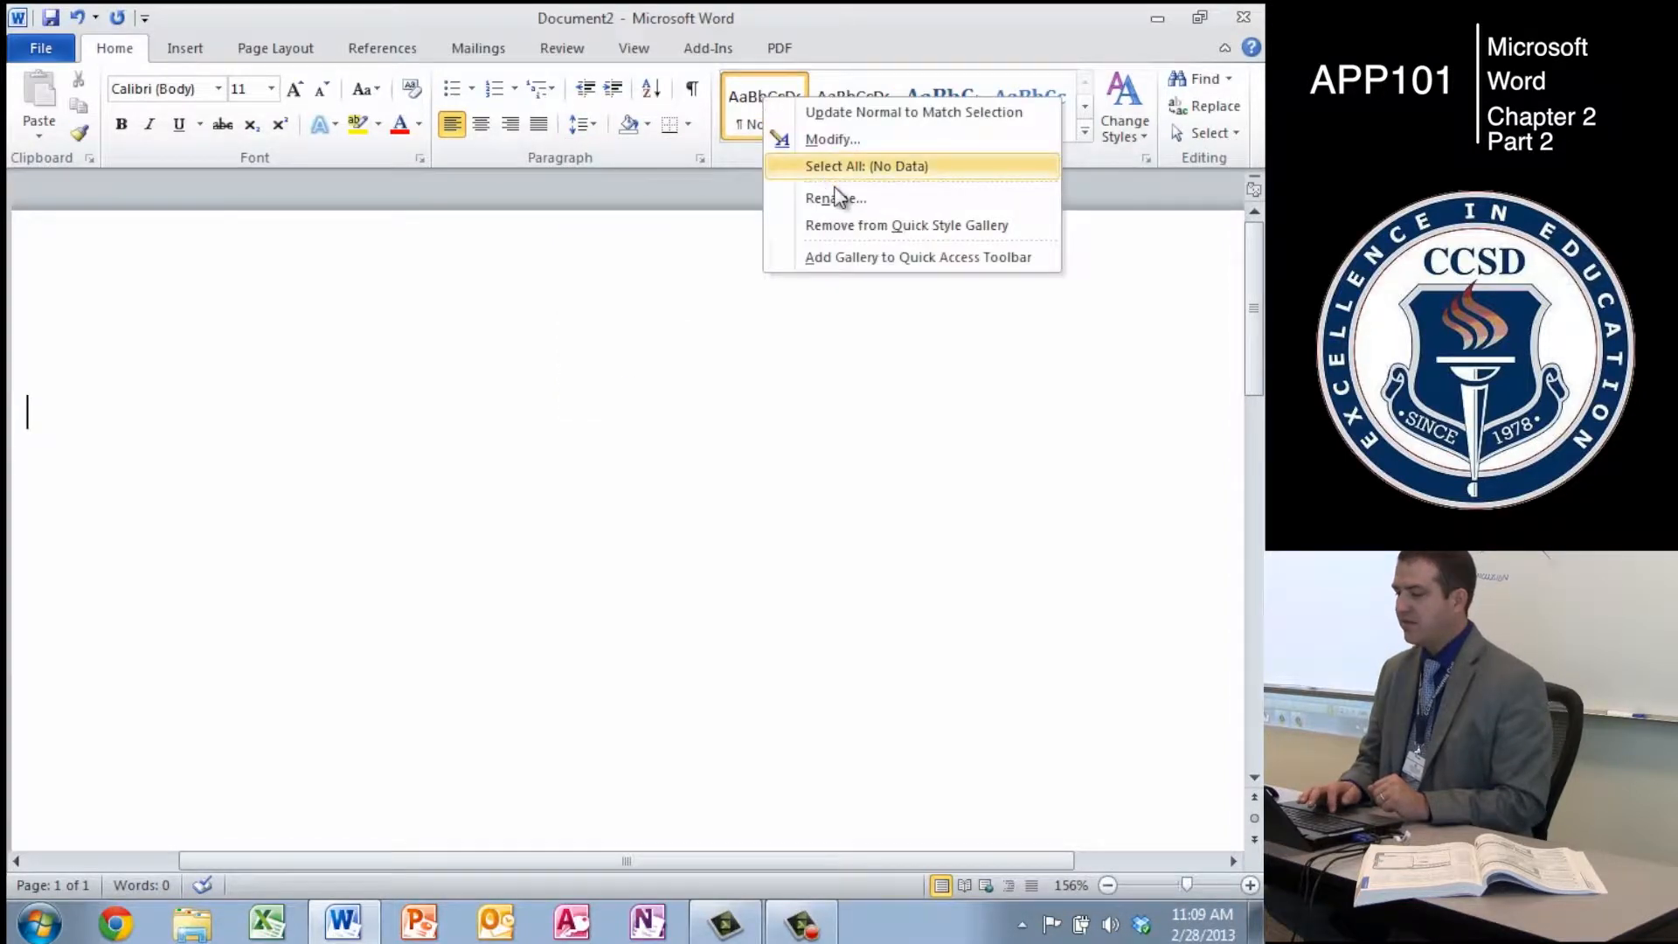
pyautogui.click(860, 113)
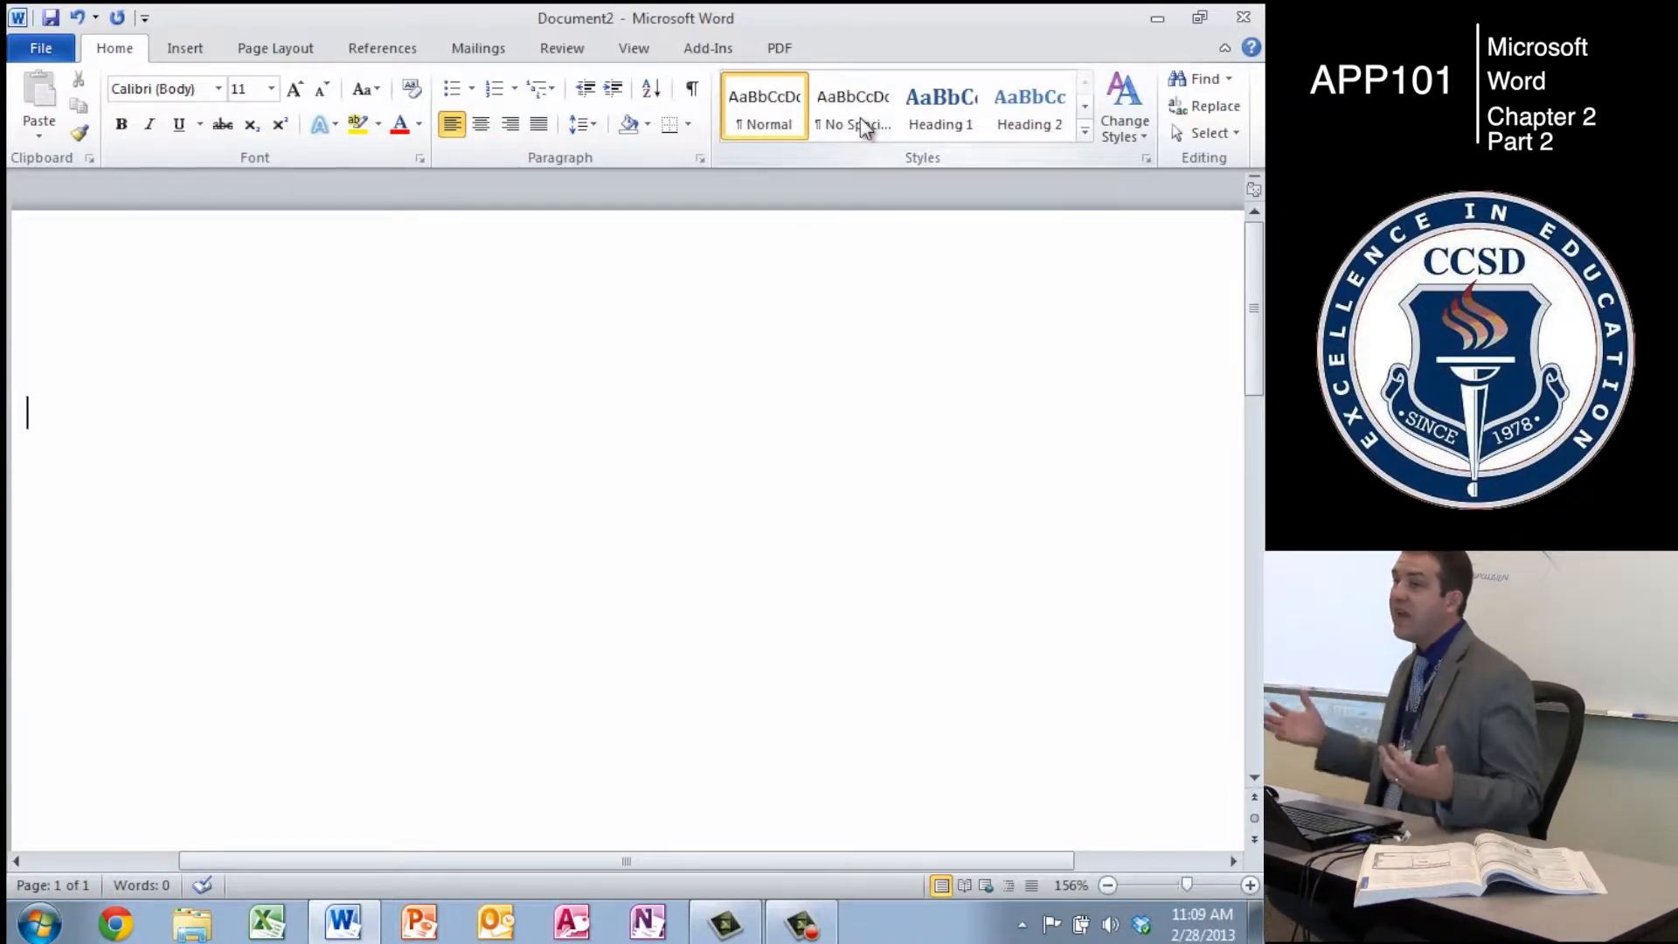
# - Open the page header for editing and enter the author's last name followed by a space
pyautogui.doubleClick(738, 245)
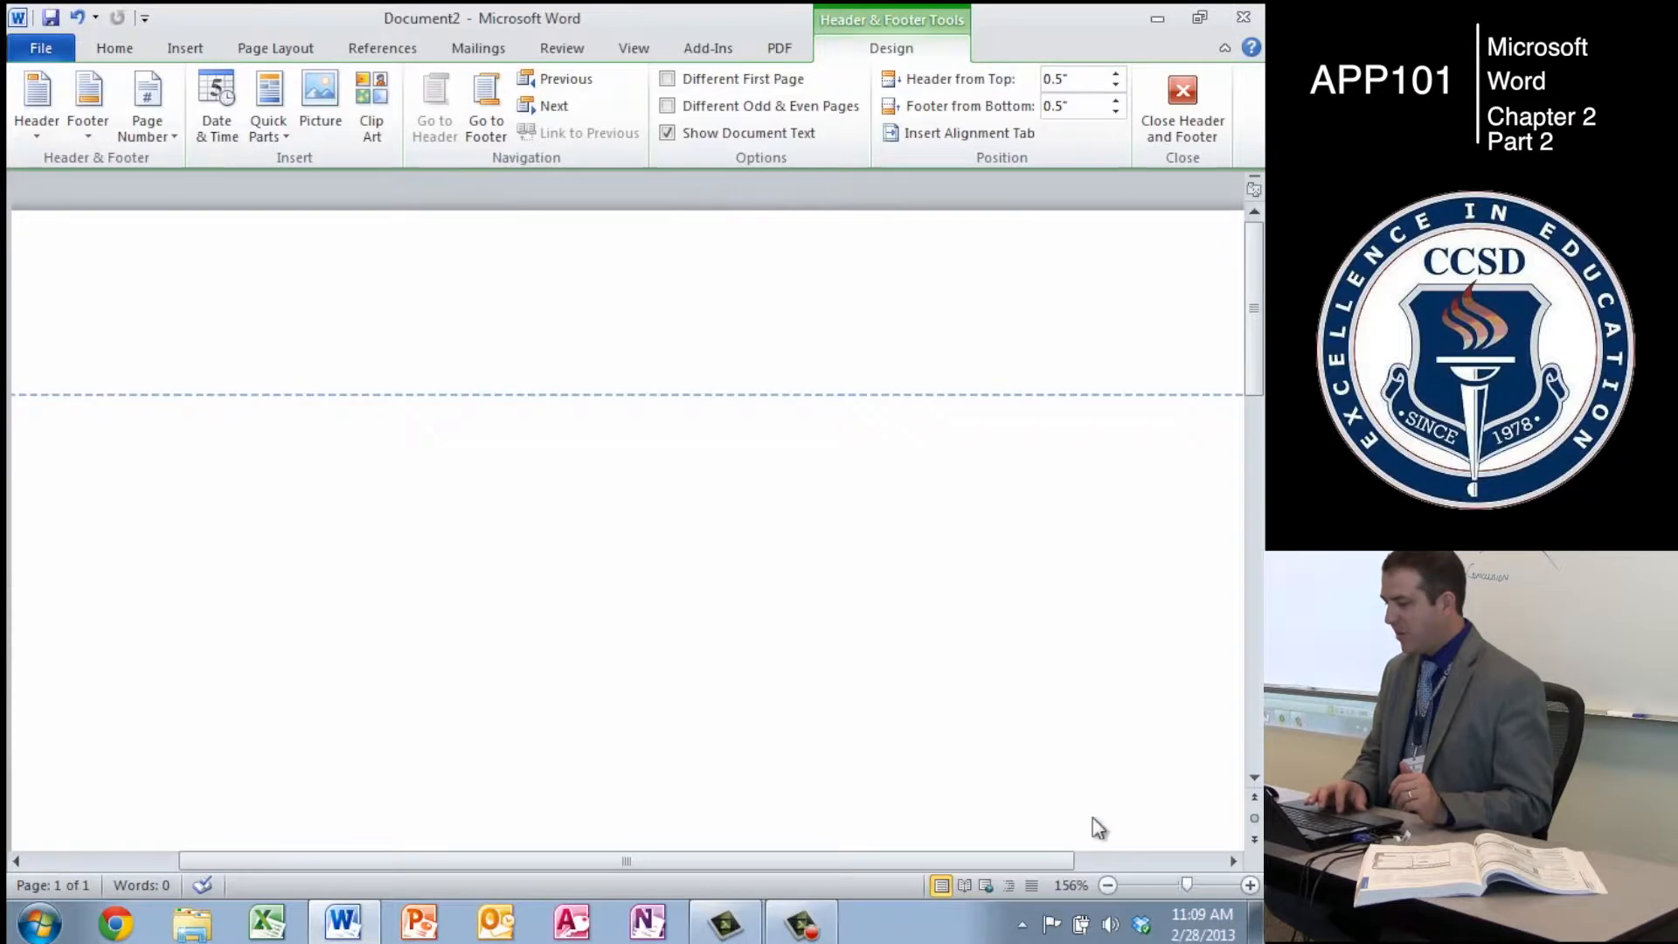
pyautogui.click(1107, 885)
pyautogui.click(1107, 885)
pyautogui.click(1106, 885)
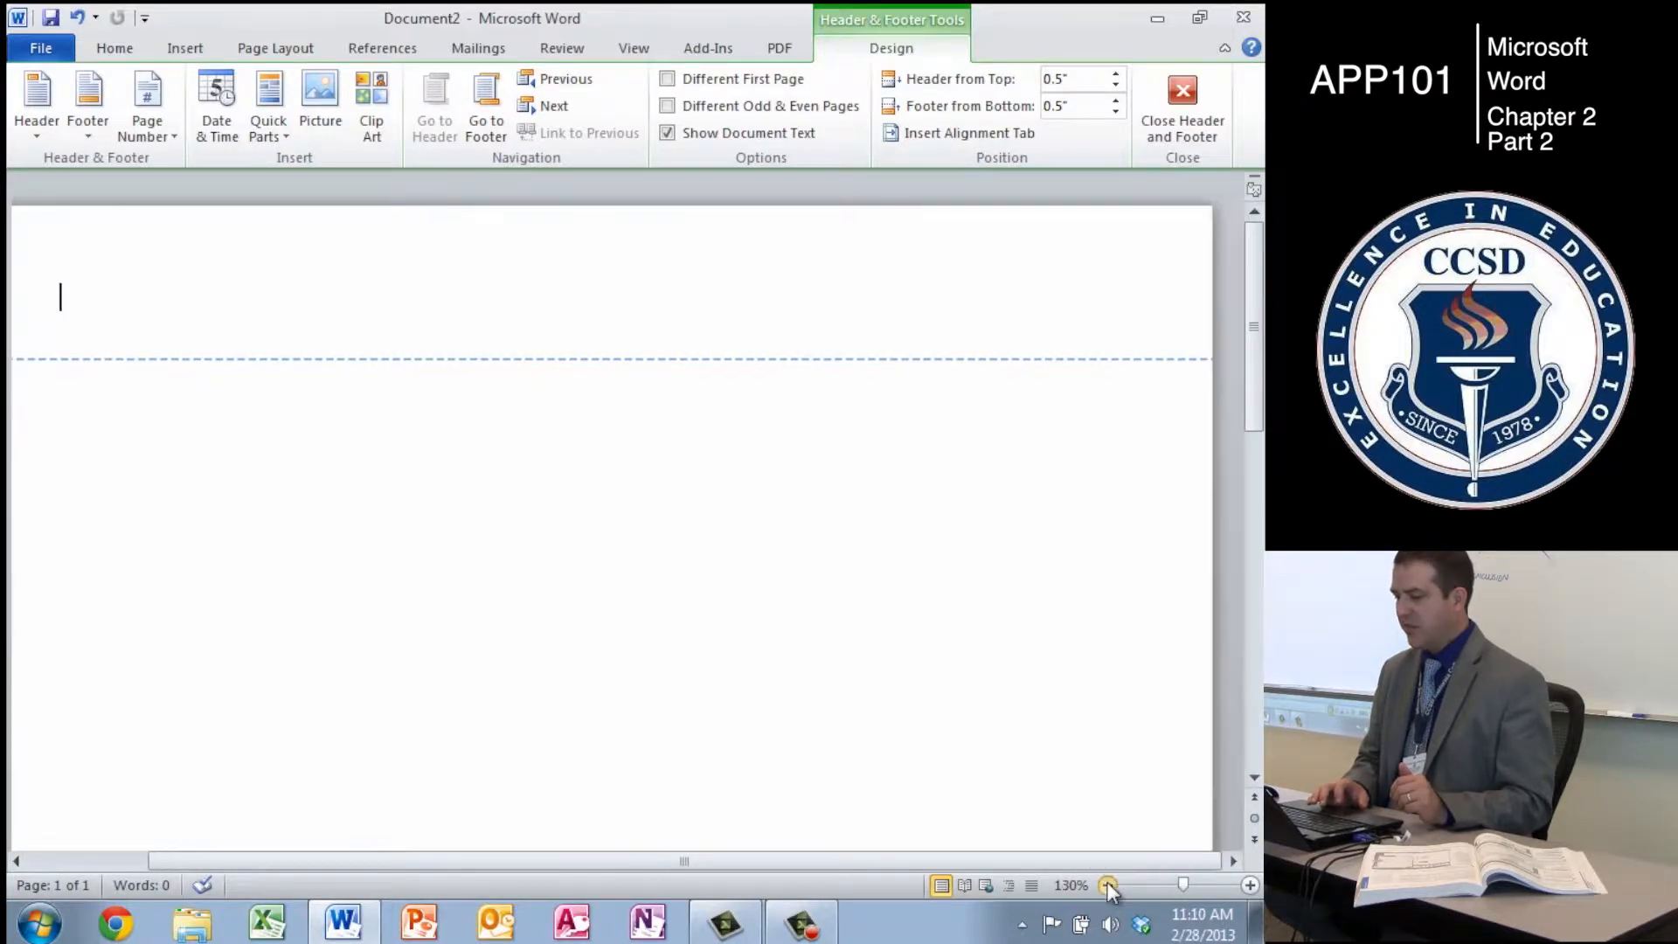
pyautogui.click(1107, 885)
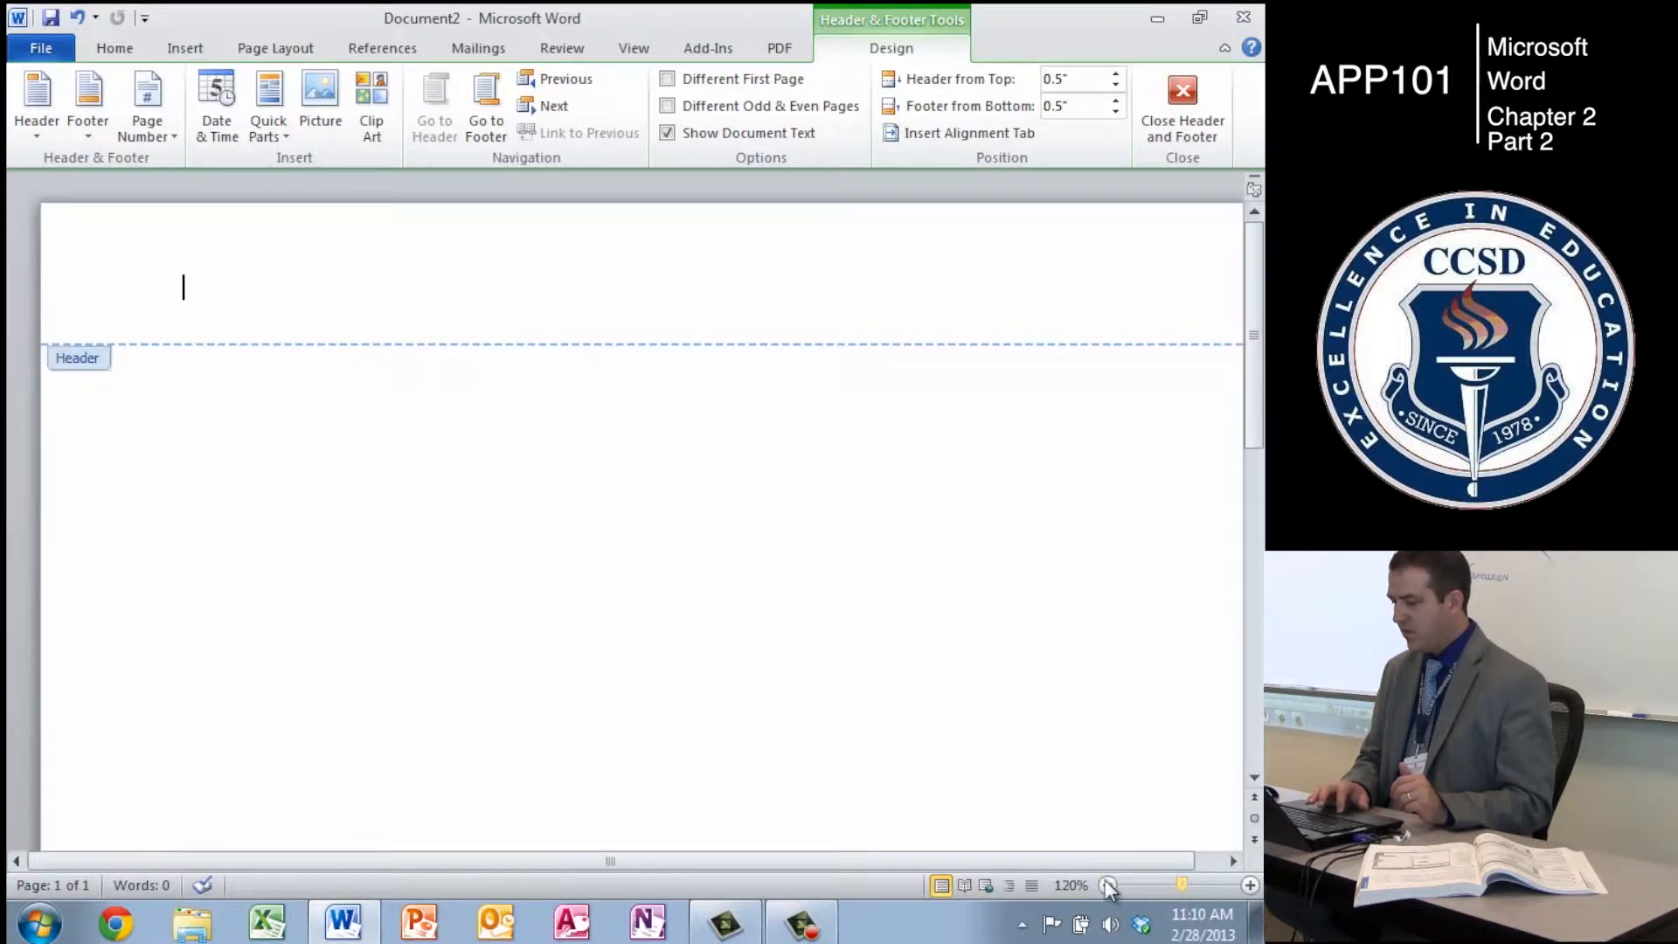
pyautogui.click(1107, 885)
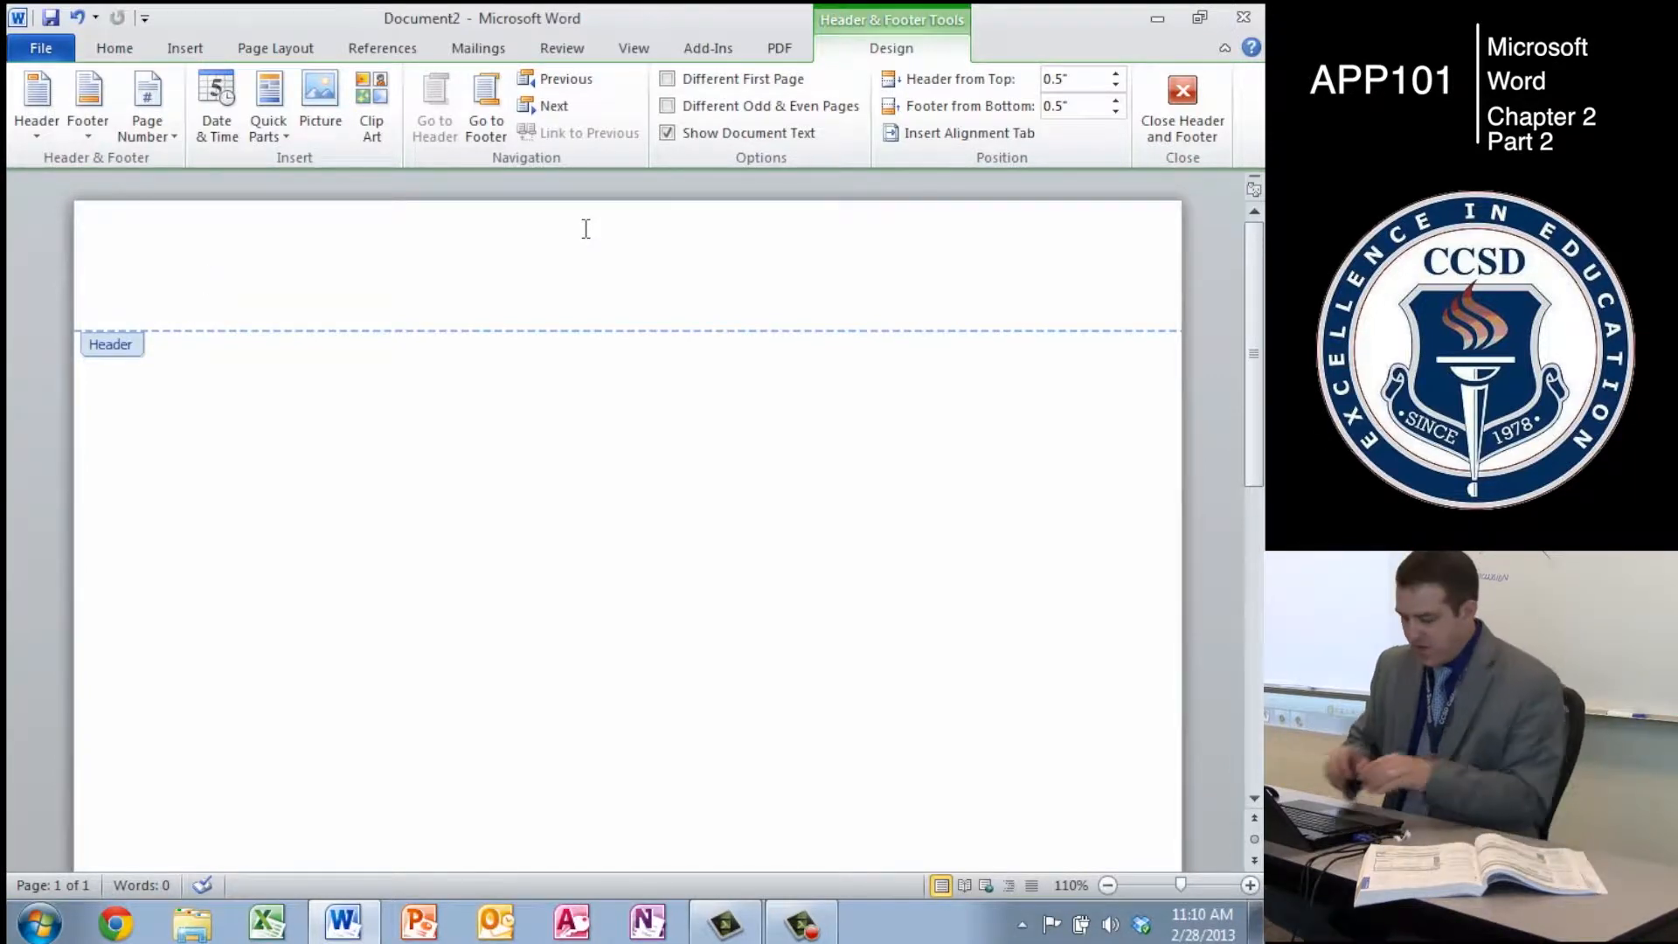
pyautogui.write('Marino')
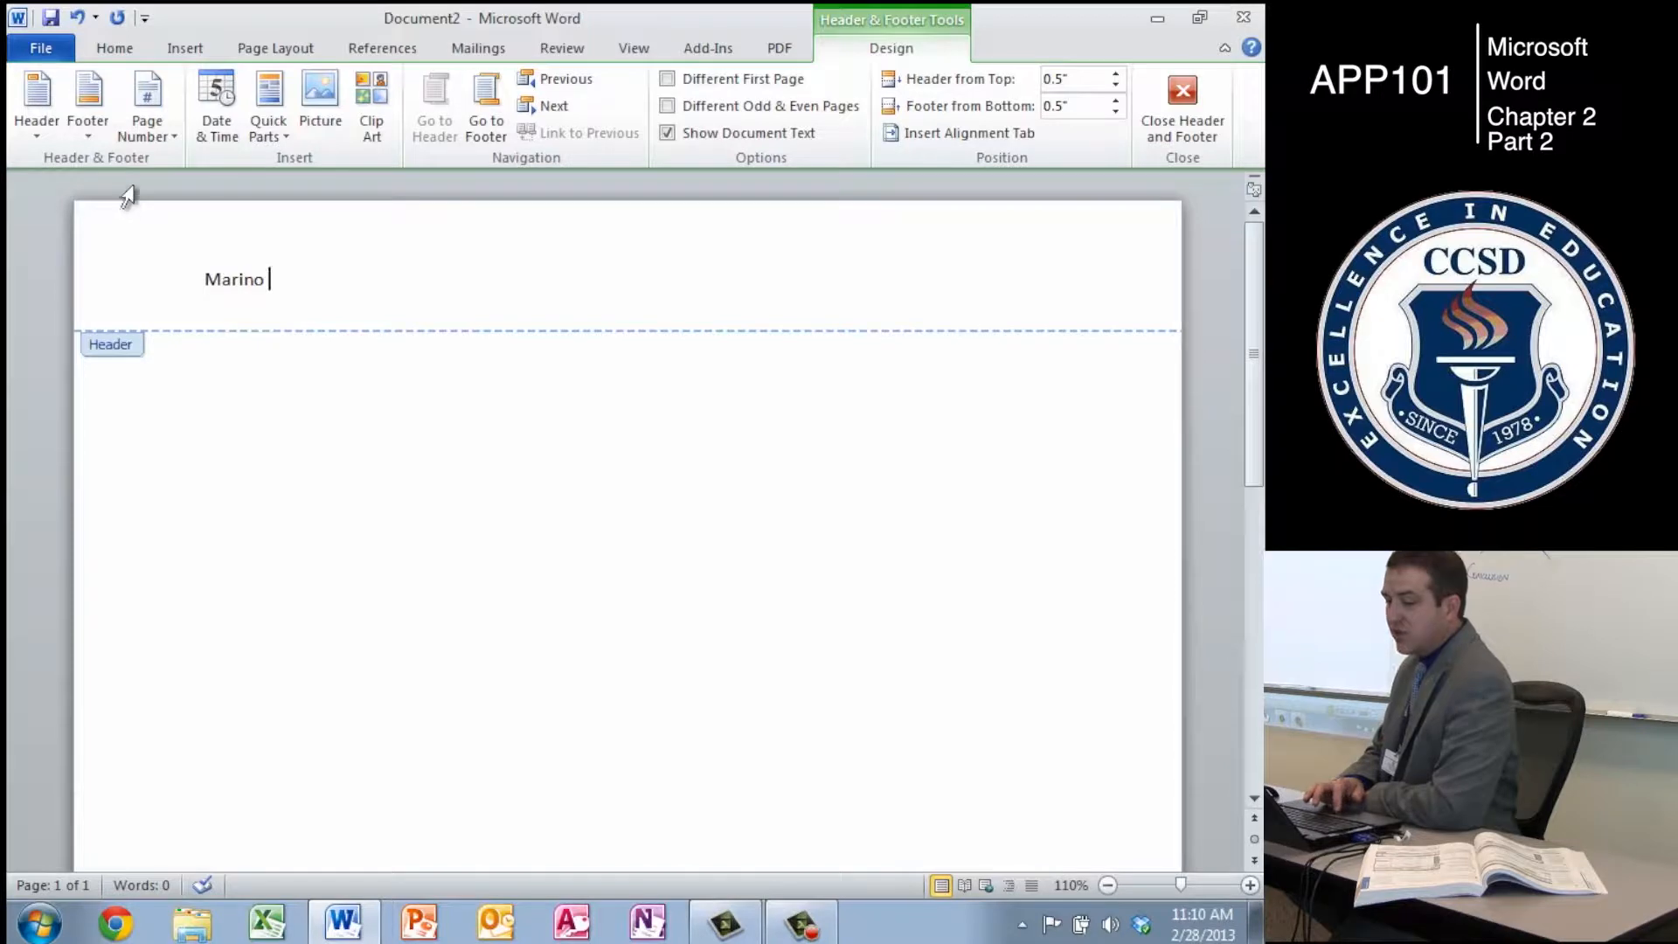
# - Try inserting a plain page number after the last name in the header and undo the insertion
pyautogui.click(159, 118)
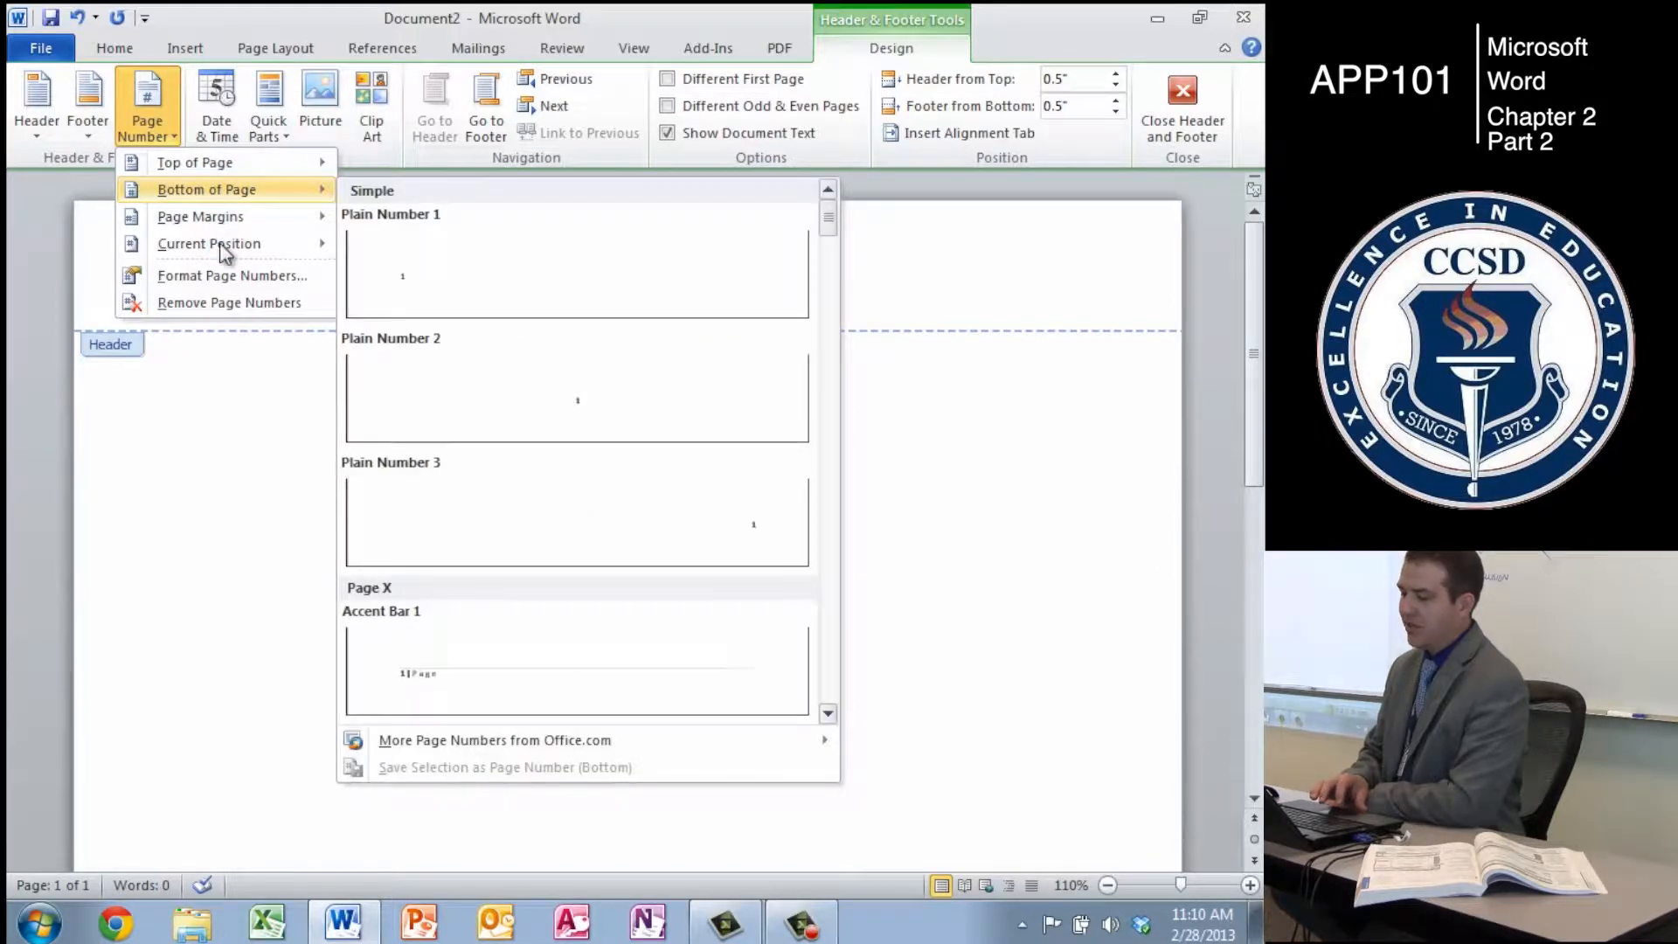
pyautogui.moveTo(191, 241)
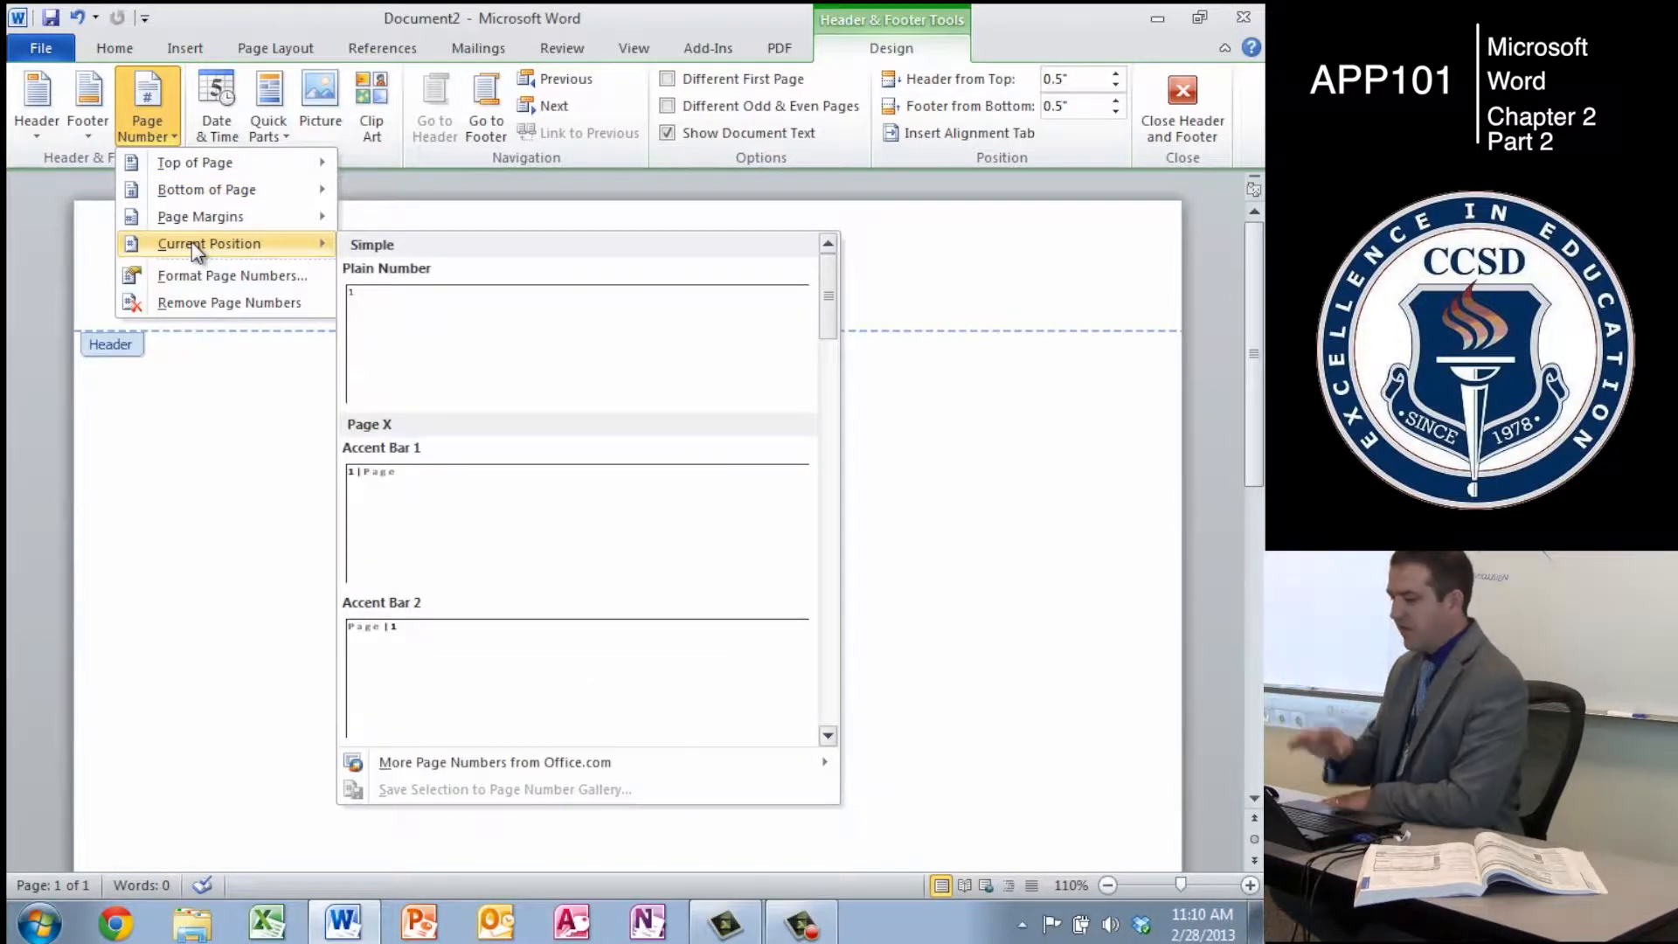
pyautogui.click(458, 313)
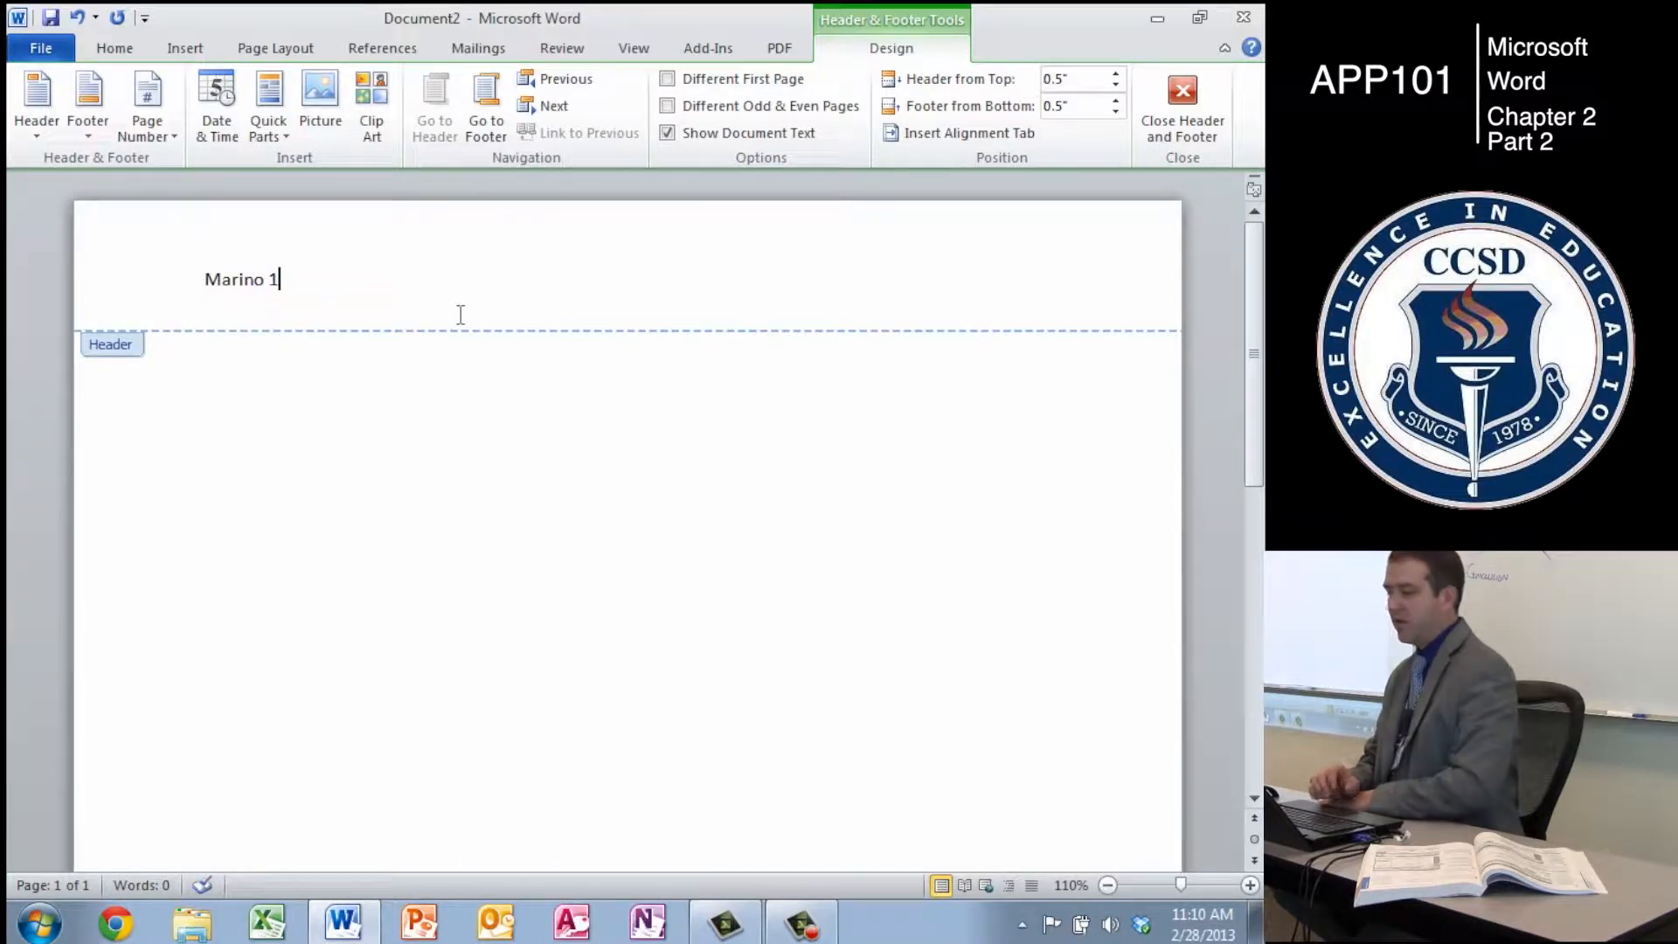
pyautogui.hotkey('ctrl', 'z')
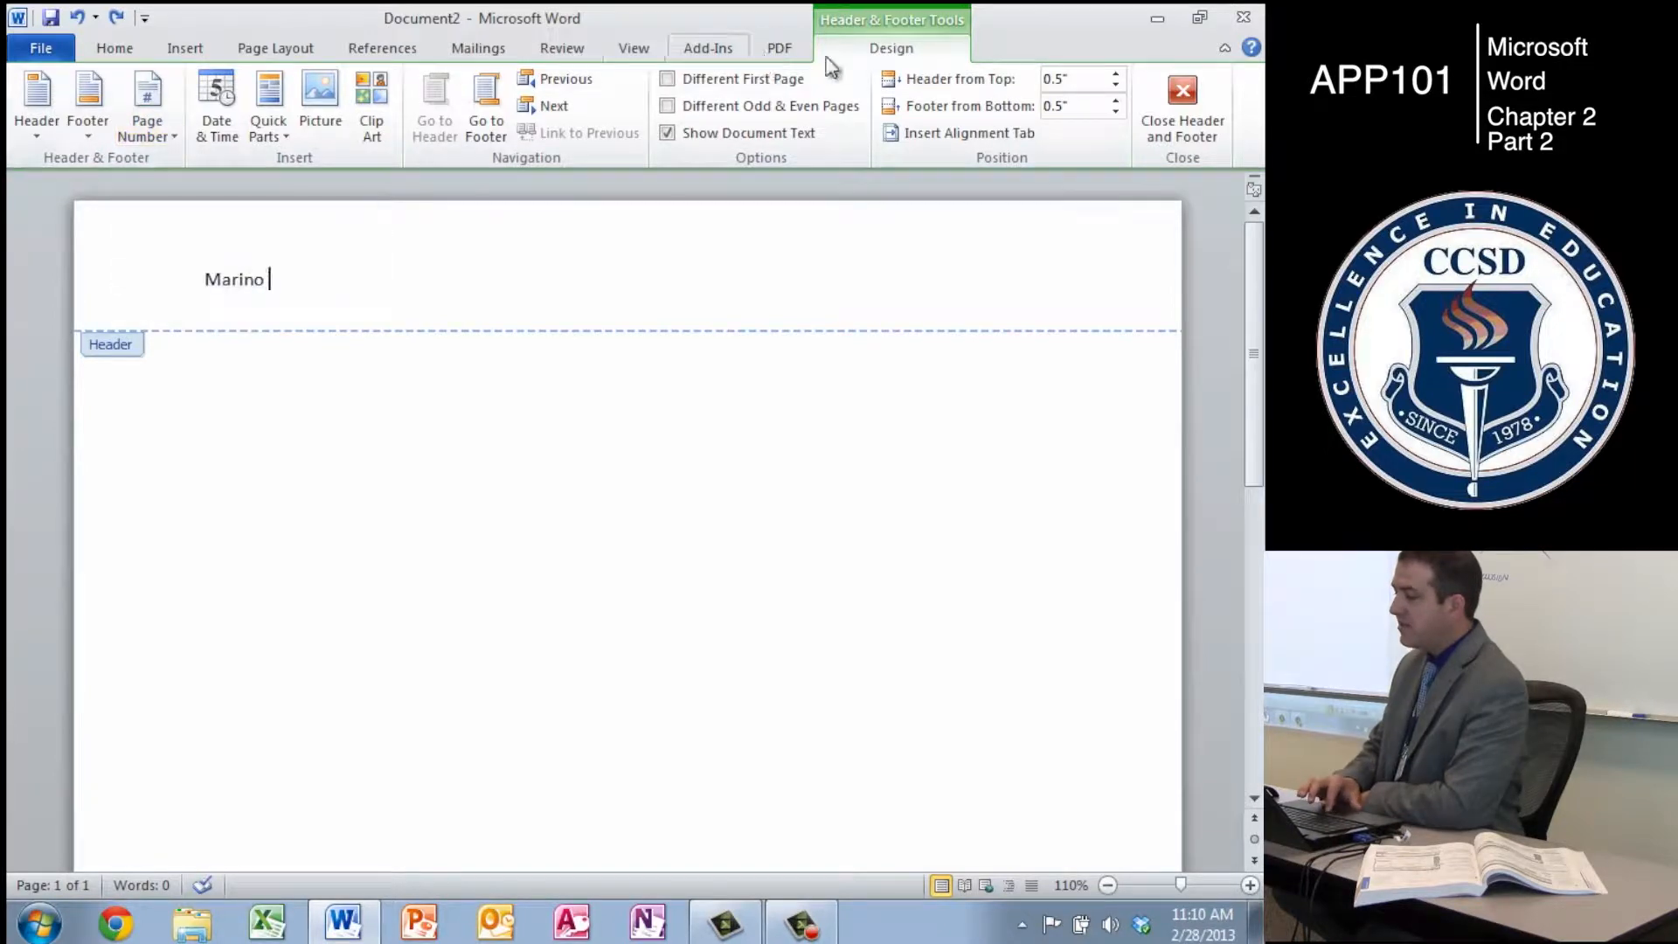
# - Insert a plain page number at the current header position, right-align the header line and return to the document body
pyautogui.click(147, 131)
pyautogui.moveTo(177, 252)
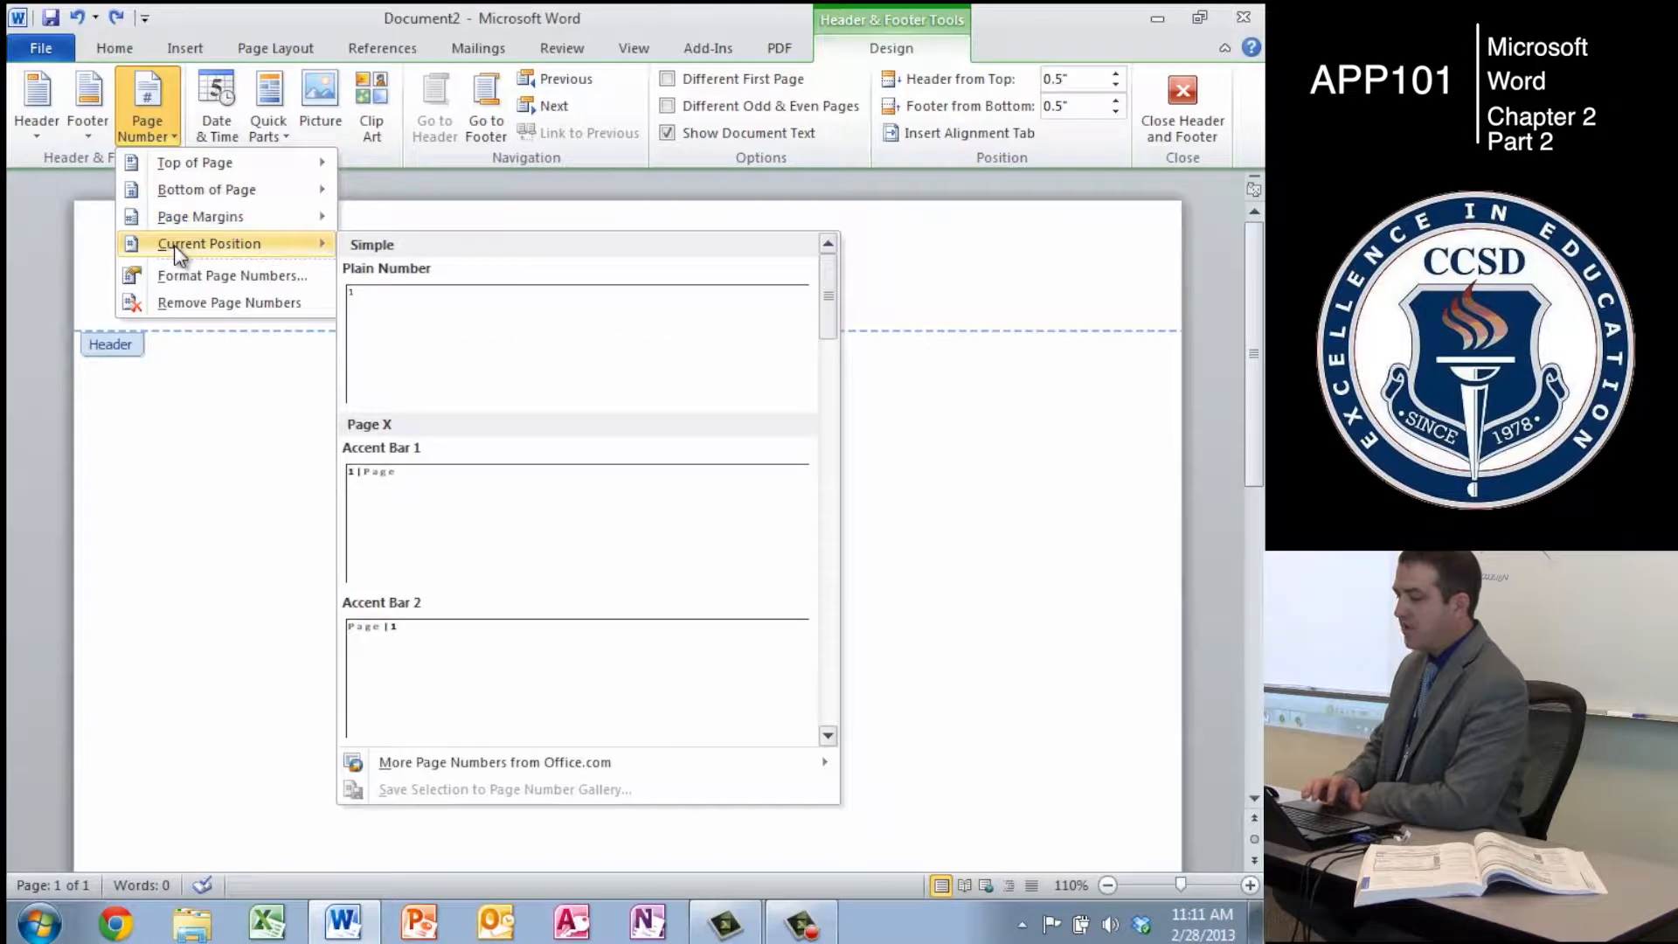
pyautogui.click(423, 343)
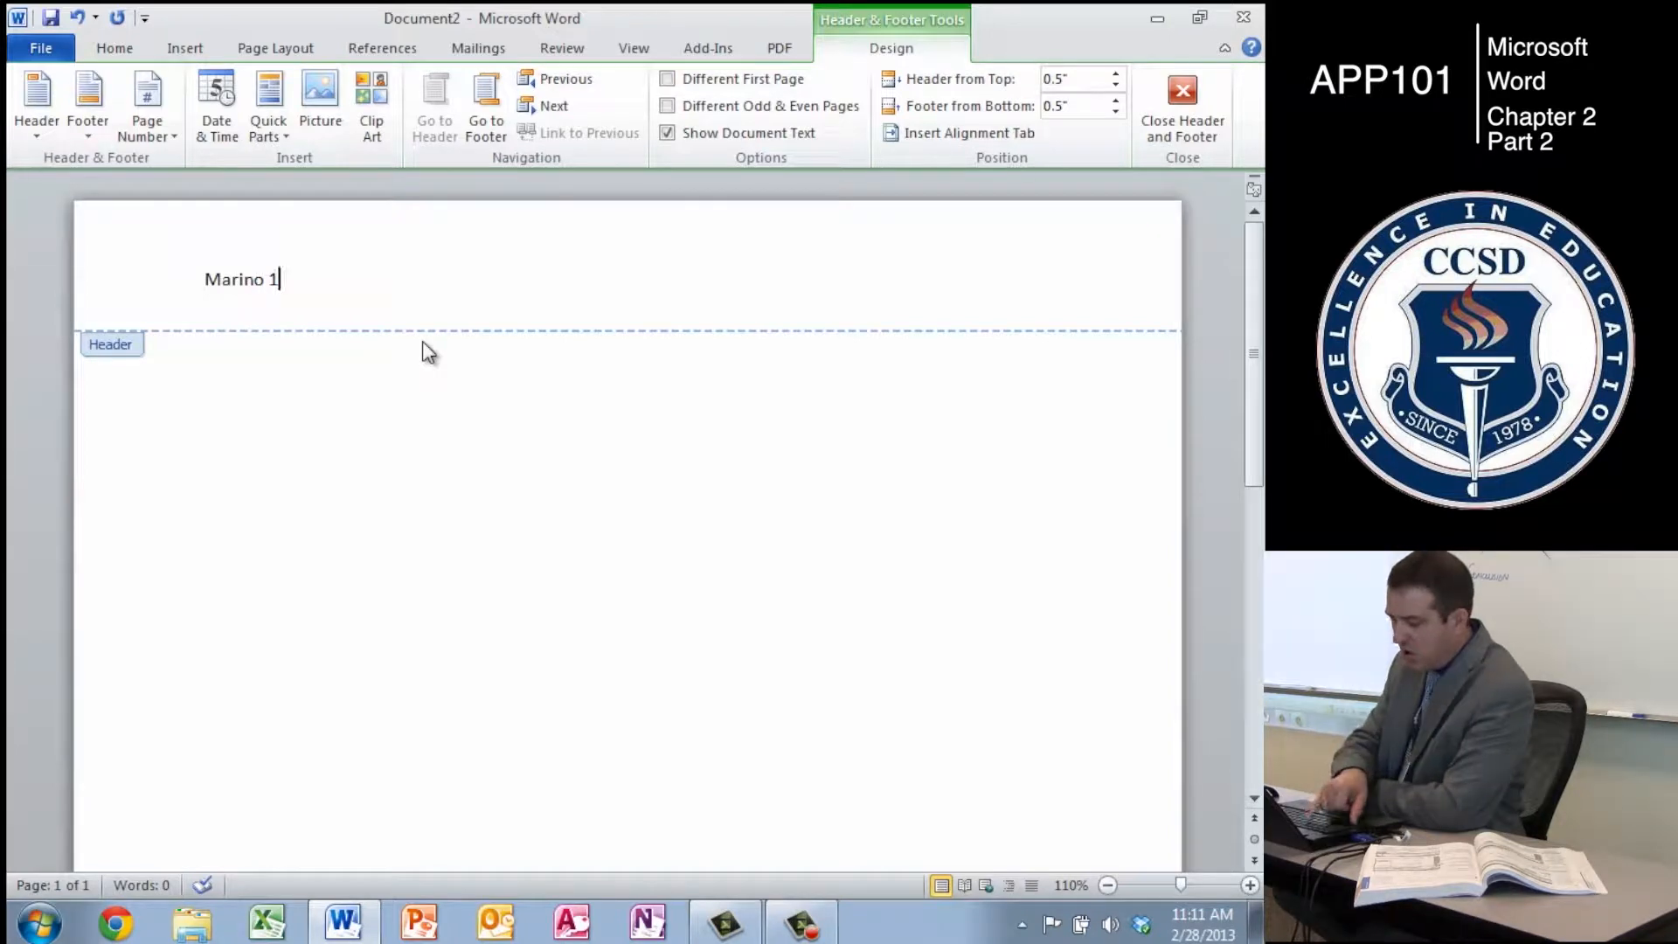
pyautogui.hotkey('ctrl', 'r')
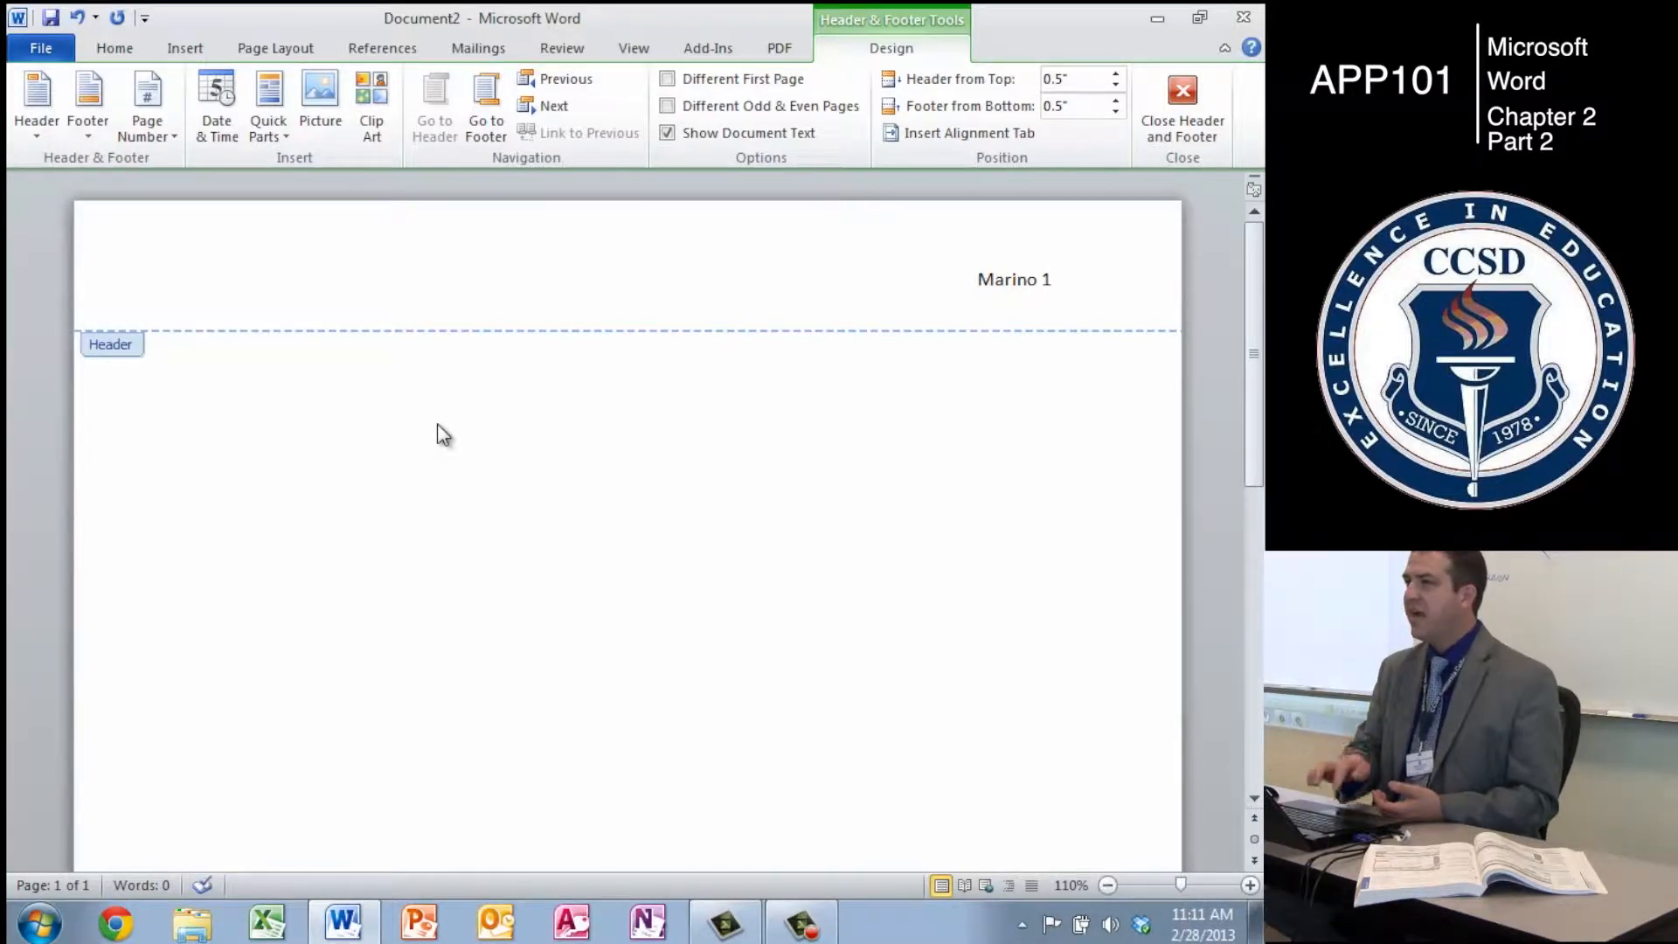
pyautogui.doubleClick(441, 467)
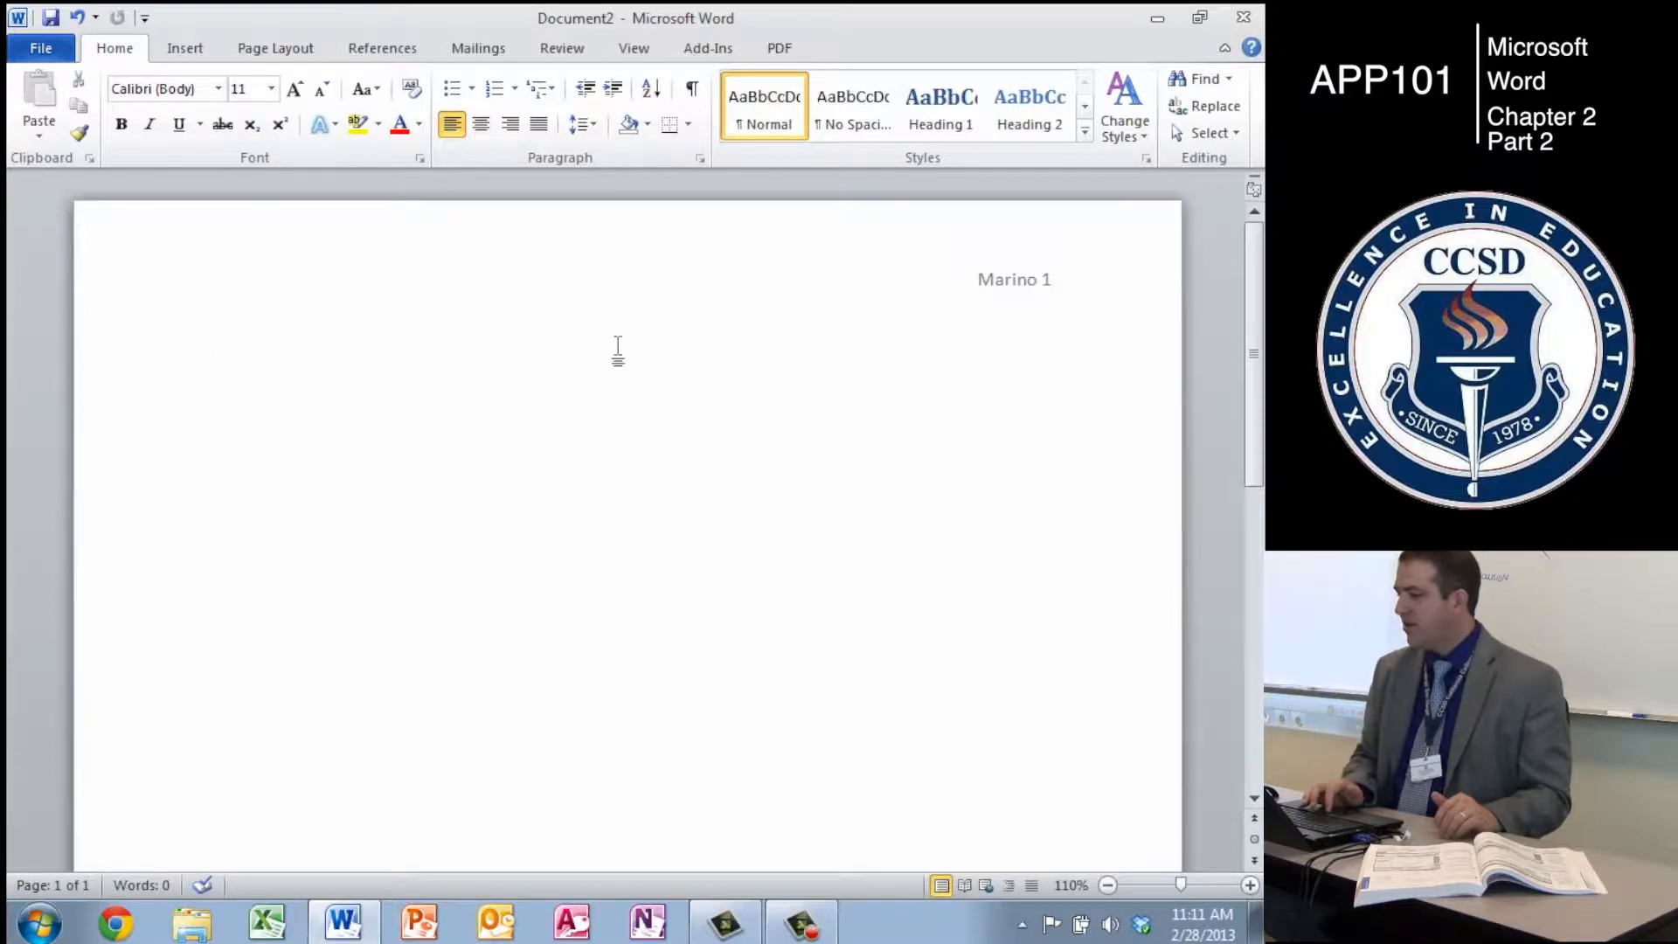
# - Show the ruler and enter the student's name, the instructor's name, English 101 and April 4, 2012 on separate lines
pyautogui.click(1254, 194)
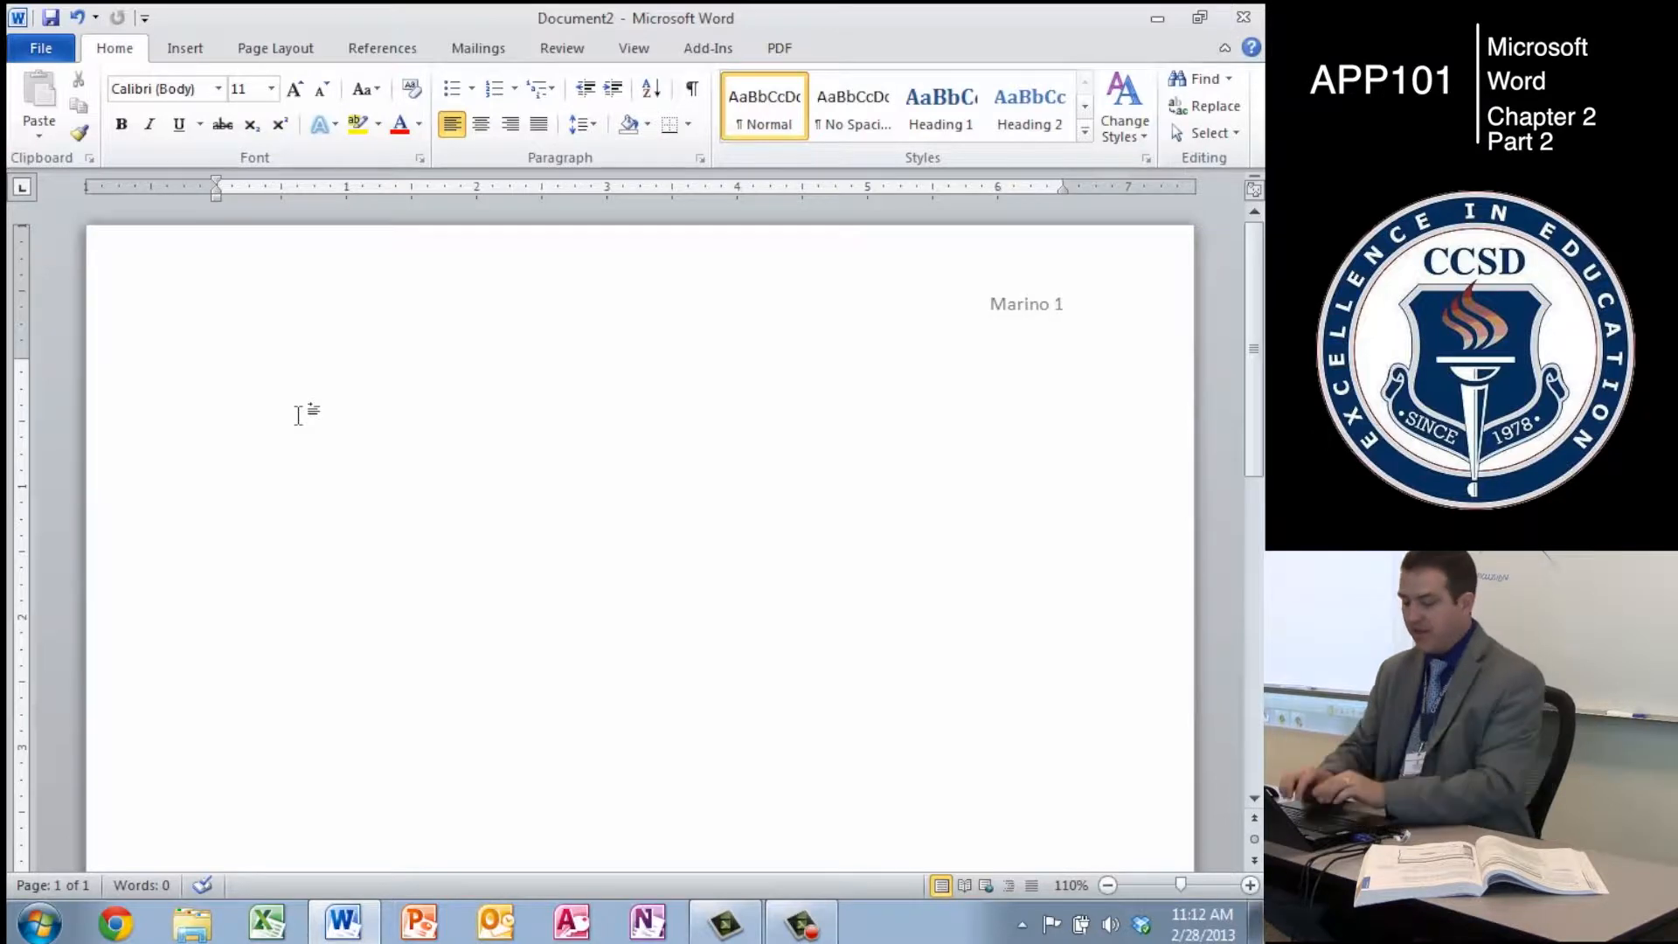
pyautogui.write('Annalisa Marino')
pyautogui.press('Return')
pyautogui.write('Mr. Winters')
pyautogui.press('Return')
pyautogui.write('English 101')
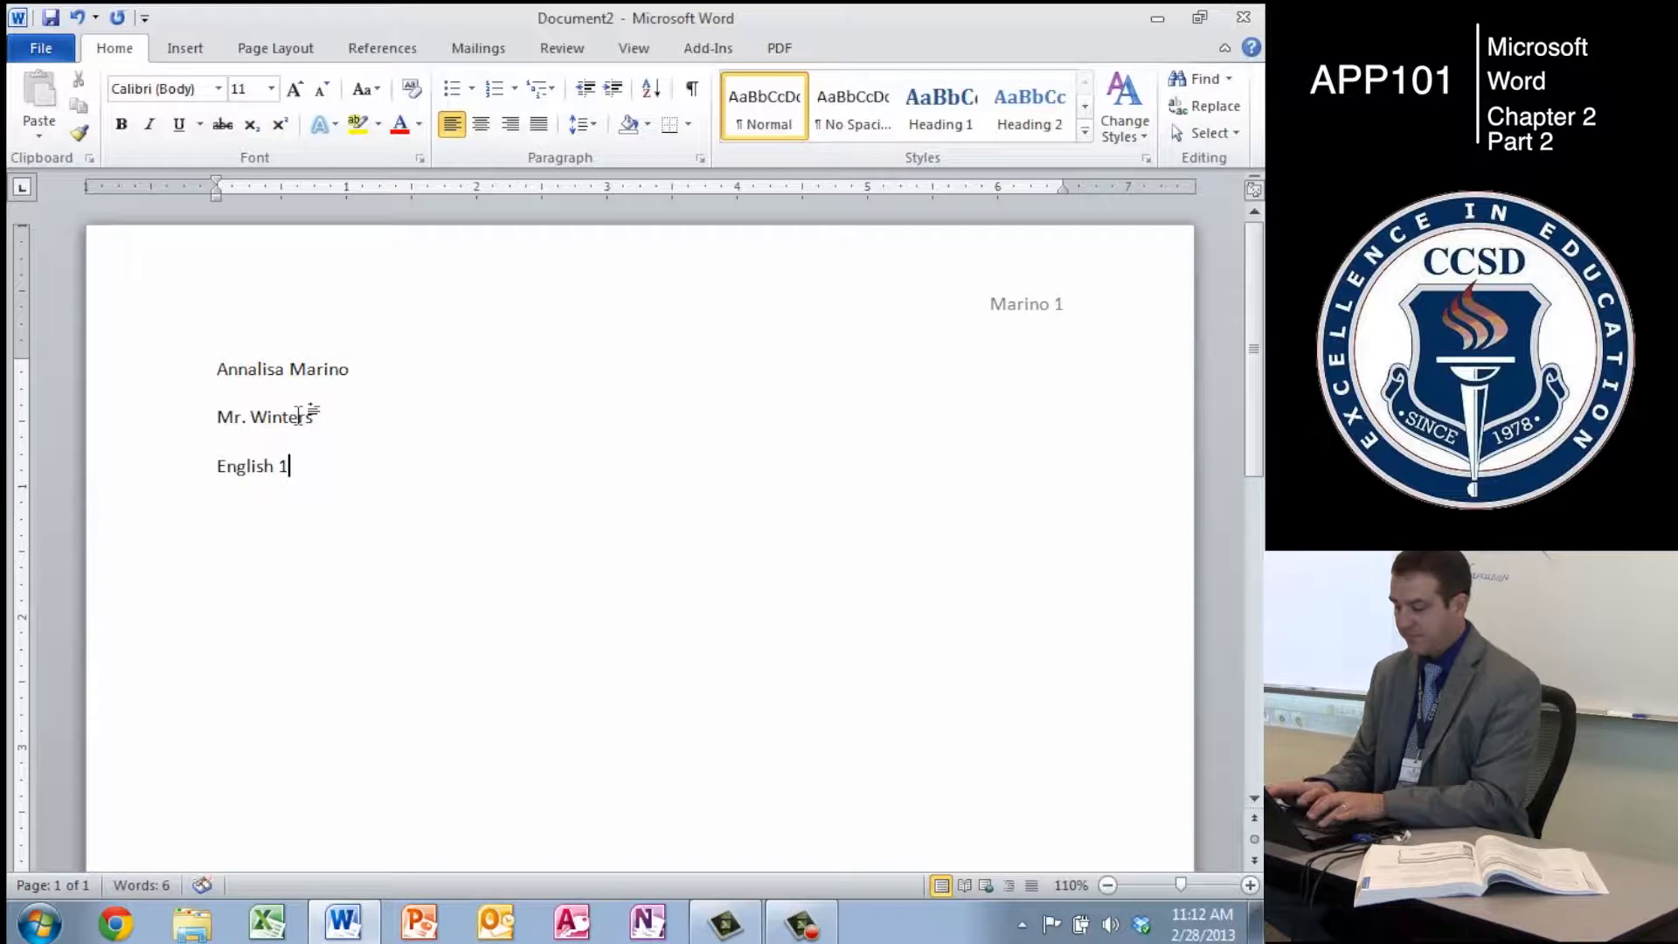
pyautogui.press('Return')
pyautogui.write('April 4')
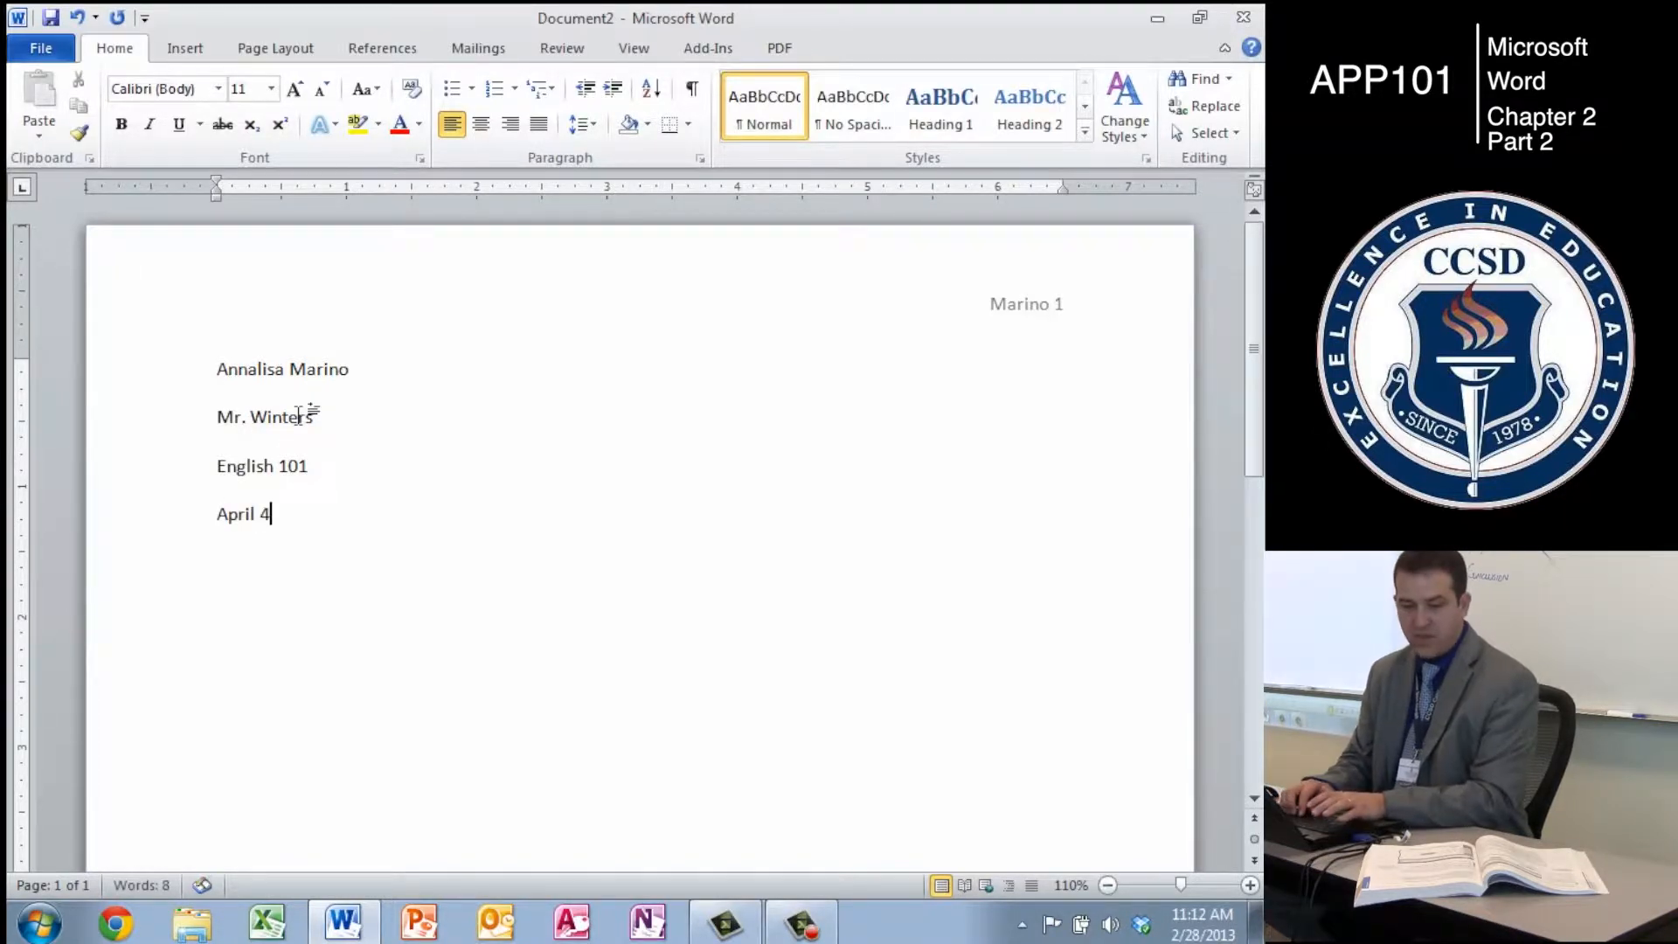
pyautogui.write(', 2012')
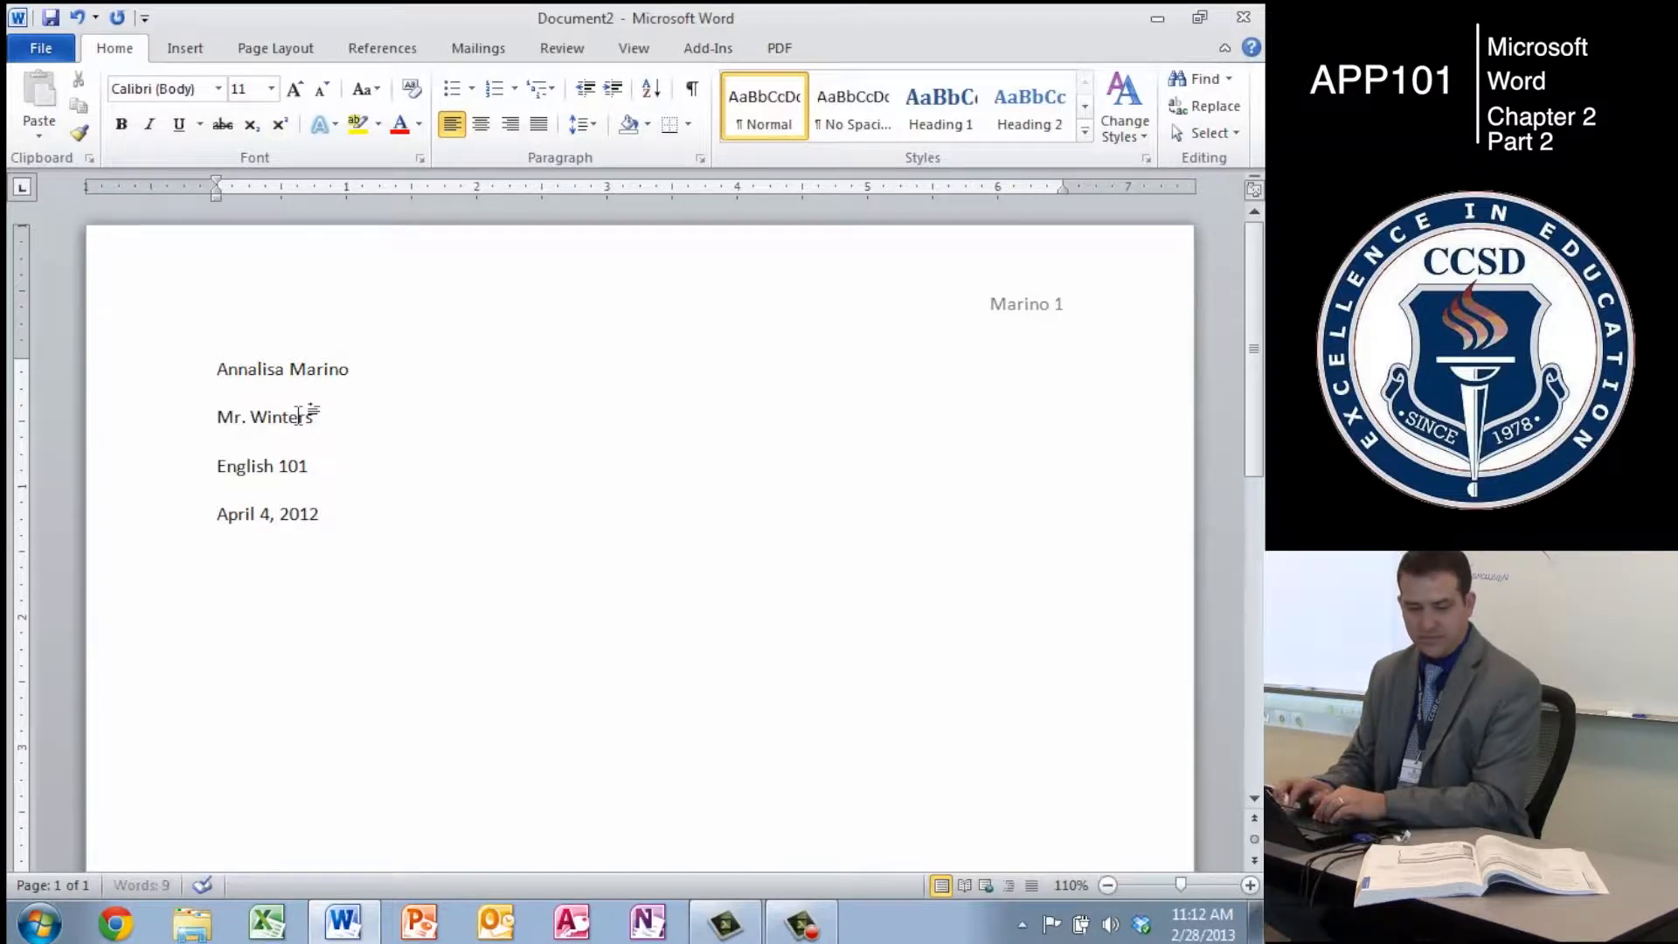
# - Add the title "Can You Find Me Now?" below the date and start a new line after it
pyautogui.press('Return')
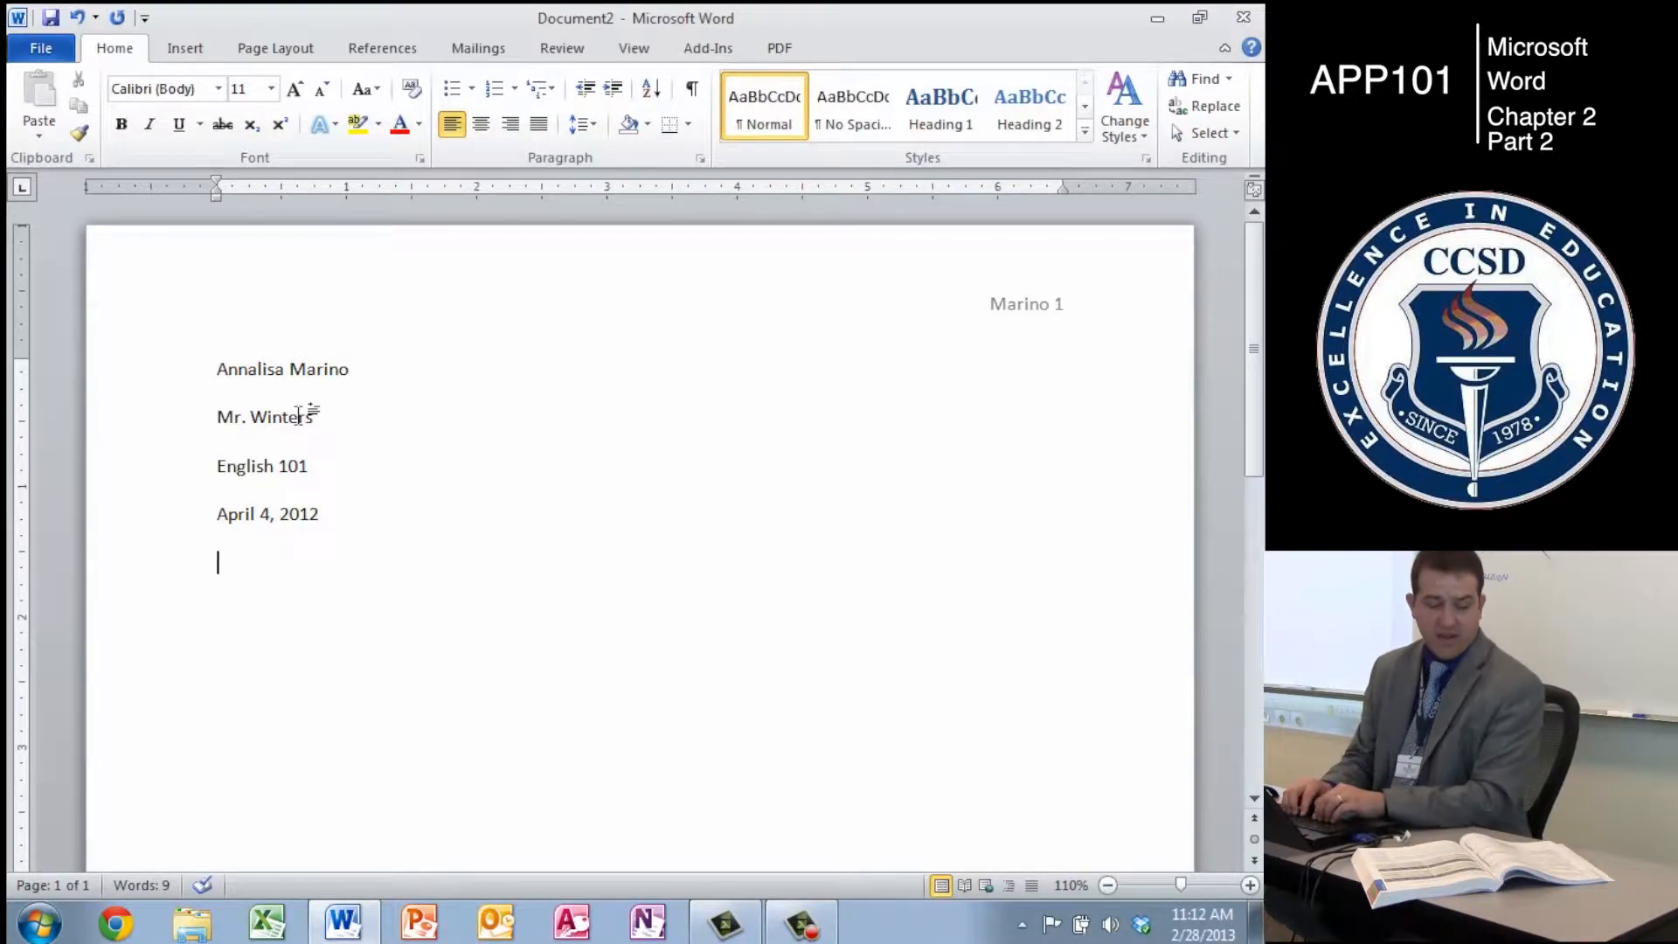
pyautogui.write('Can You Find Me K')
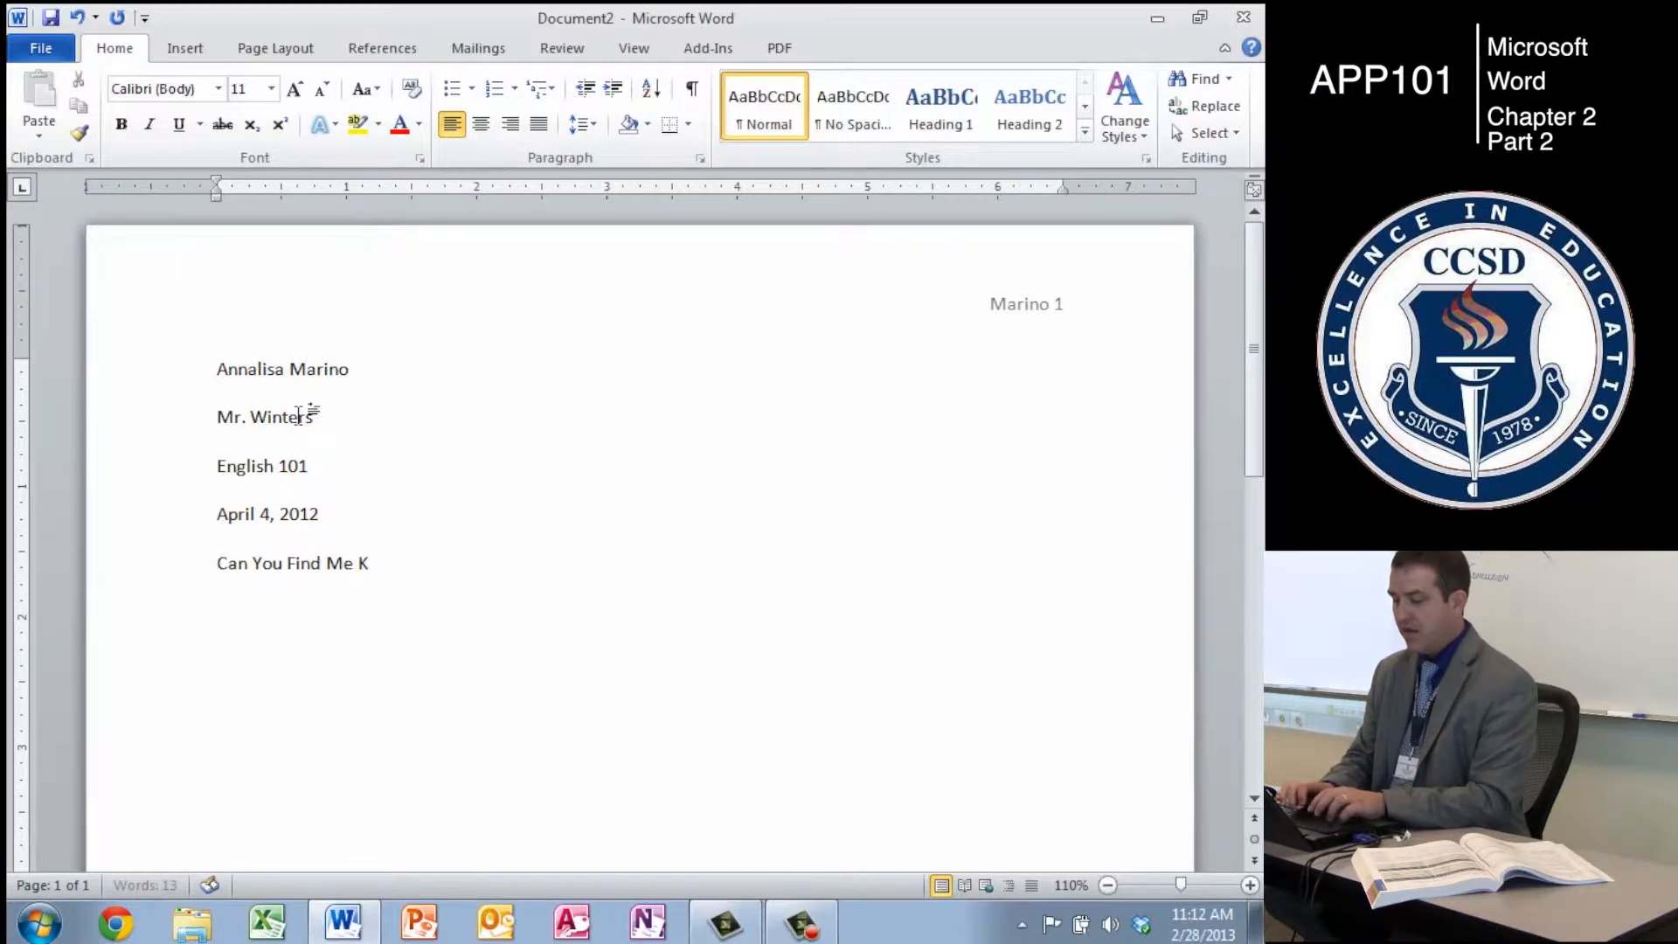
pyautogui.press('BackSpace')
pyautogui.write('Now')
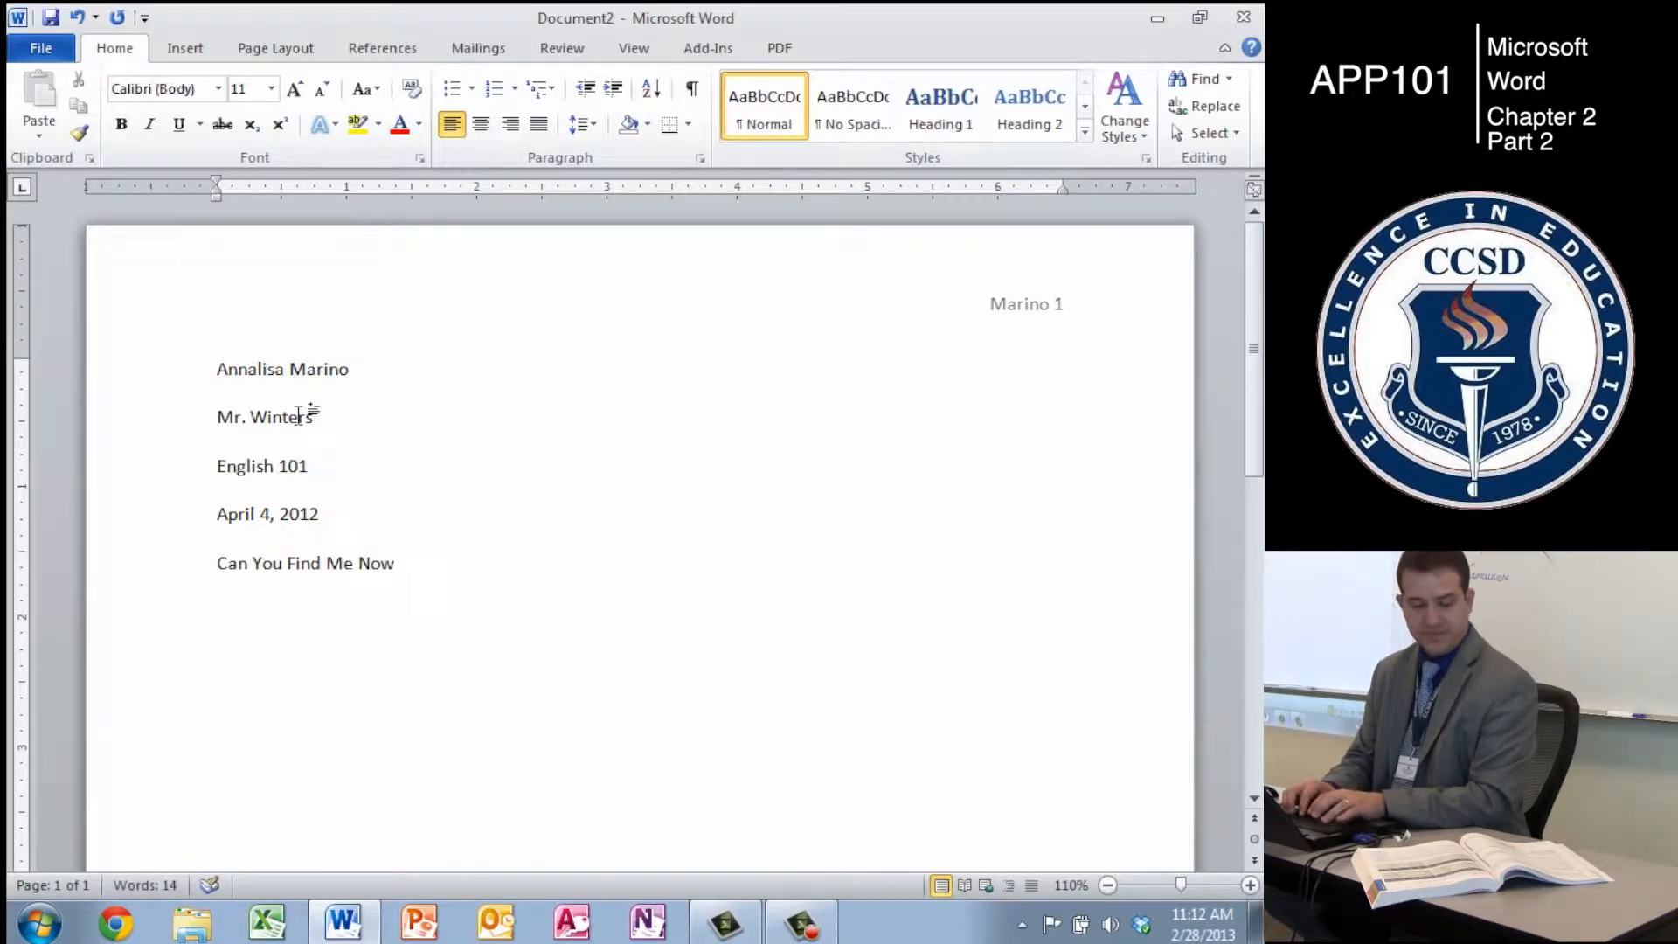
pyautogui.write('?')
pyautogui.press('Return')
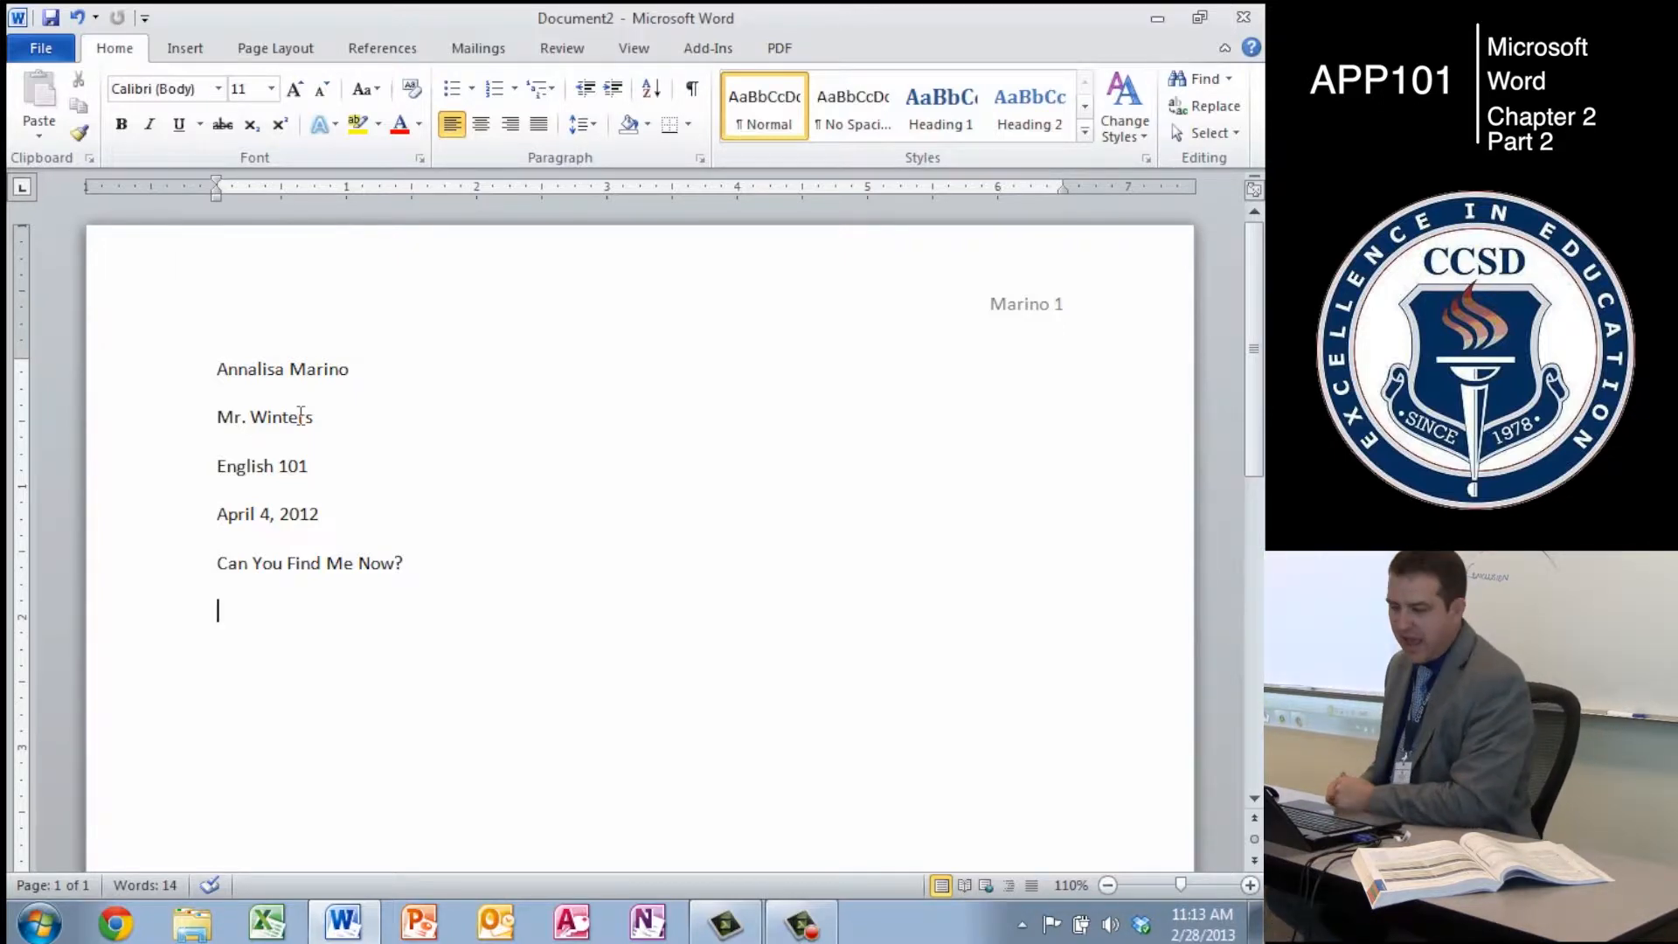
# - Center the paper's title line, leaving the empty line below it left-aligned
pyautogui.press('Up')
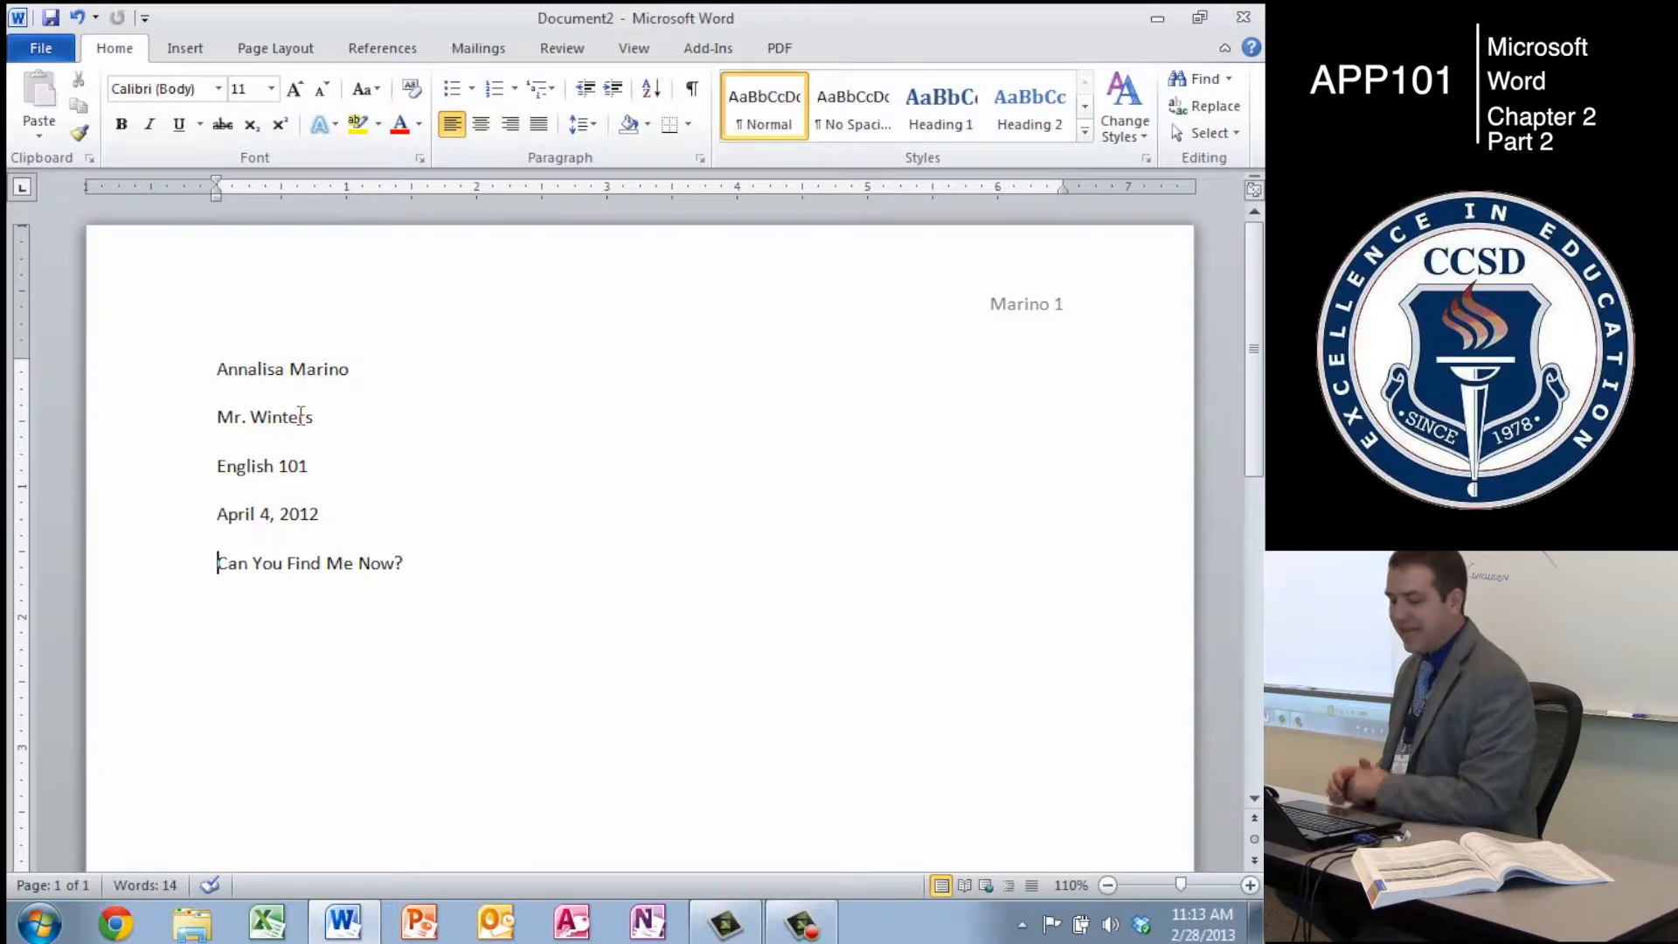
pyautogui.hotkey('ctrl', 'e')
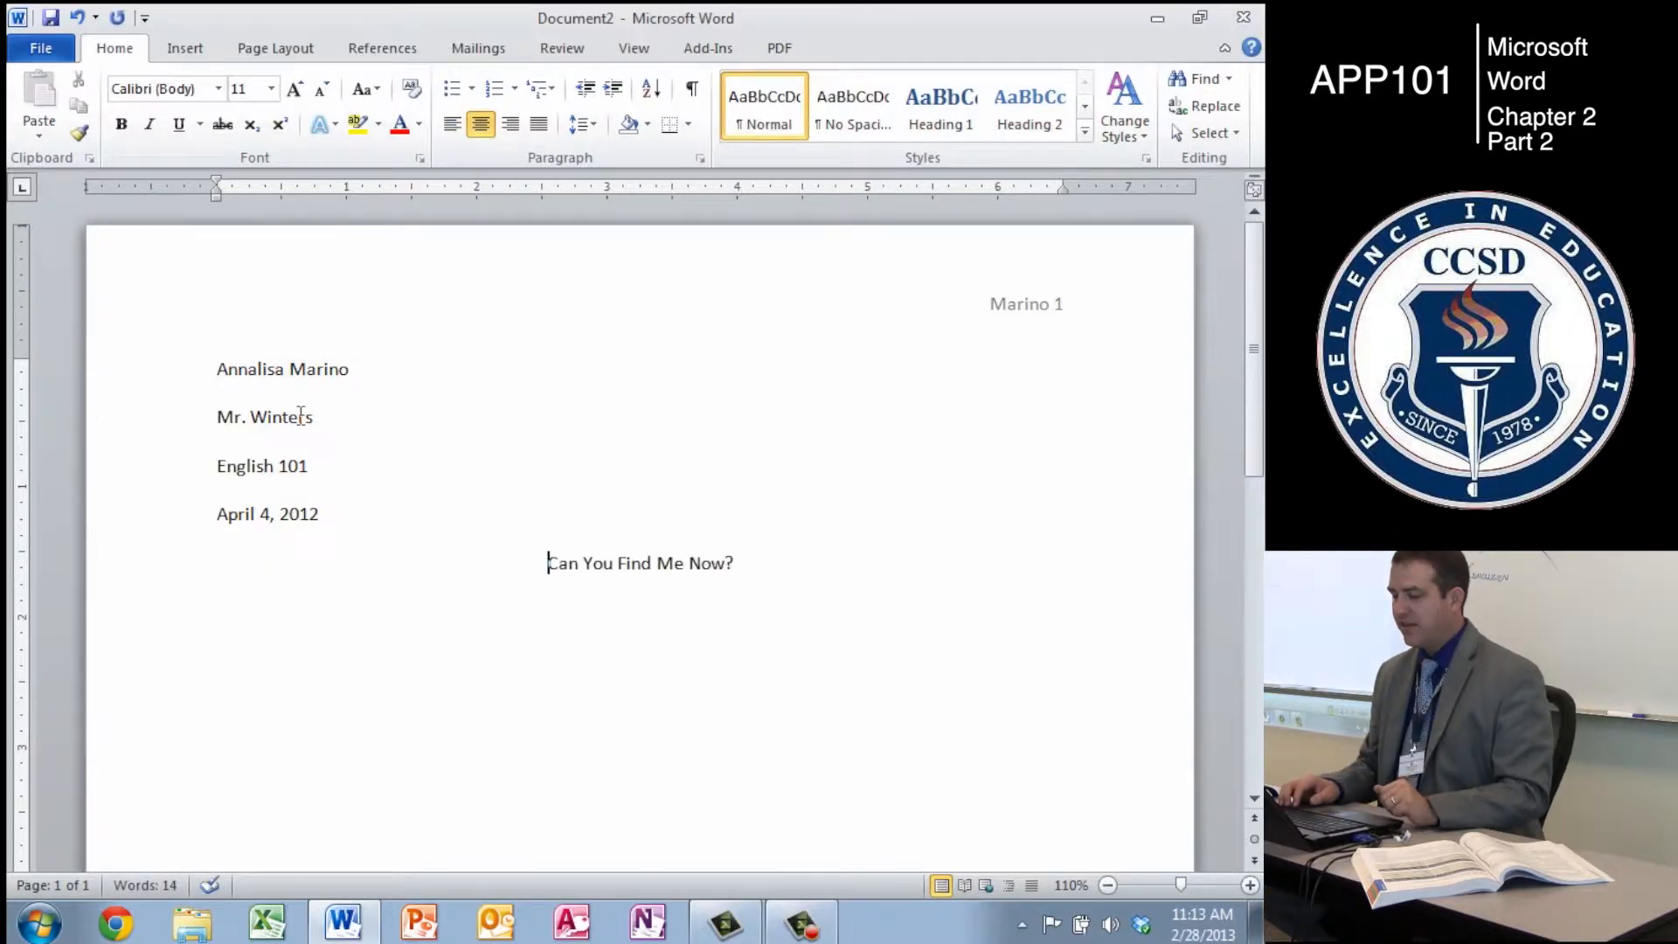
pyautogui.press('Down')
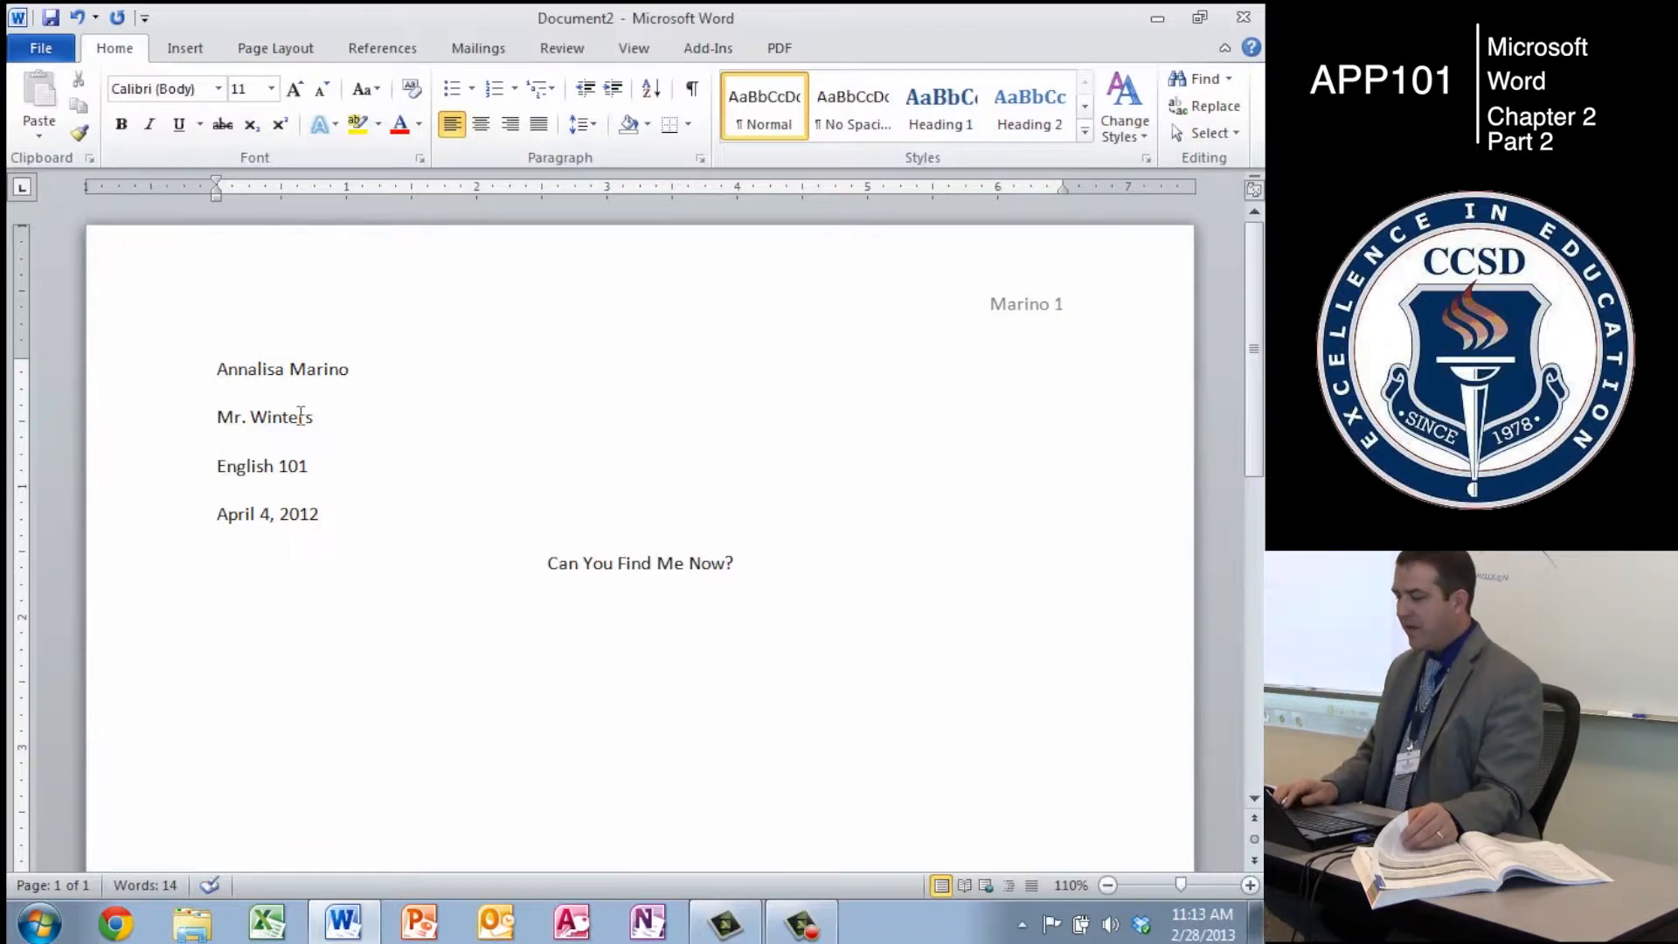
pyautogui.press('Up')
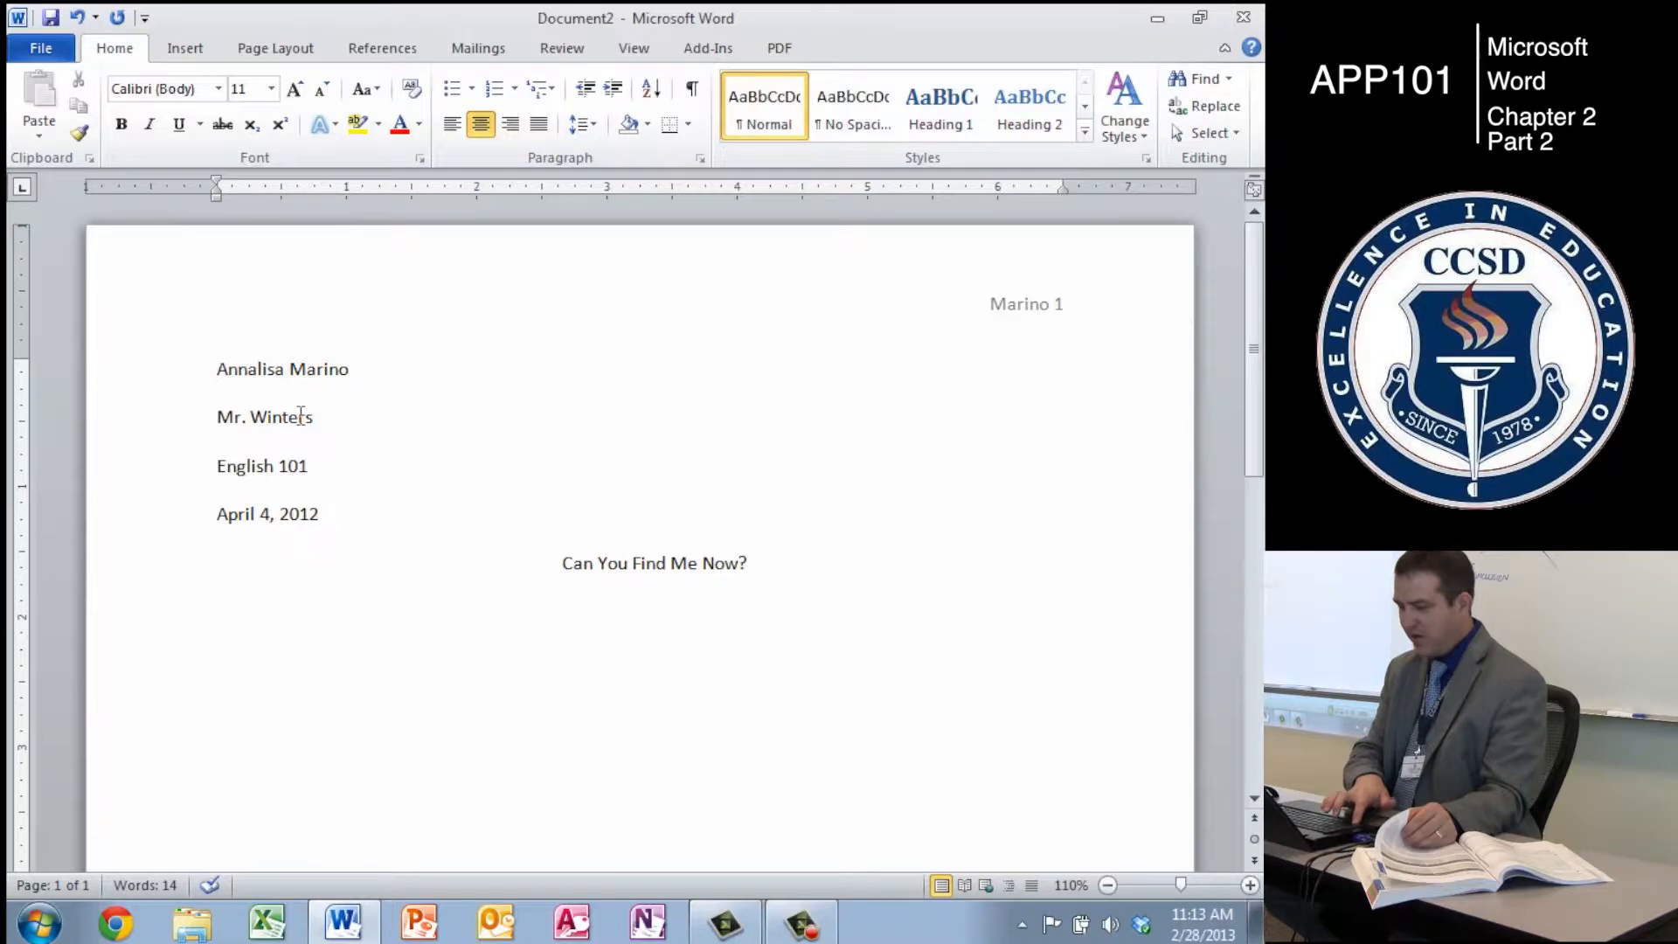
# - Remove the extra spacing from the centered title line and move to the empty line below it
pyautogui.press('BackSpace')
pyautogui.press('BackSpace')
pyautogui.press('BackSpace')
pyautogui.press('BackSpace')
pyautogui.press('BackSpace')
pyautogui.press('BackSpace')
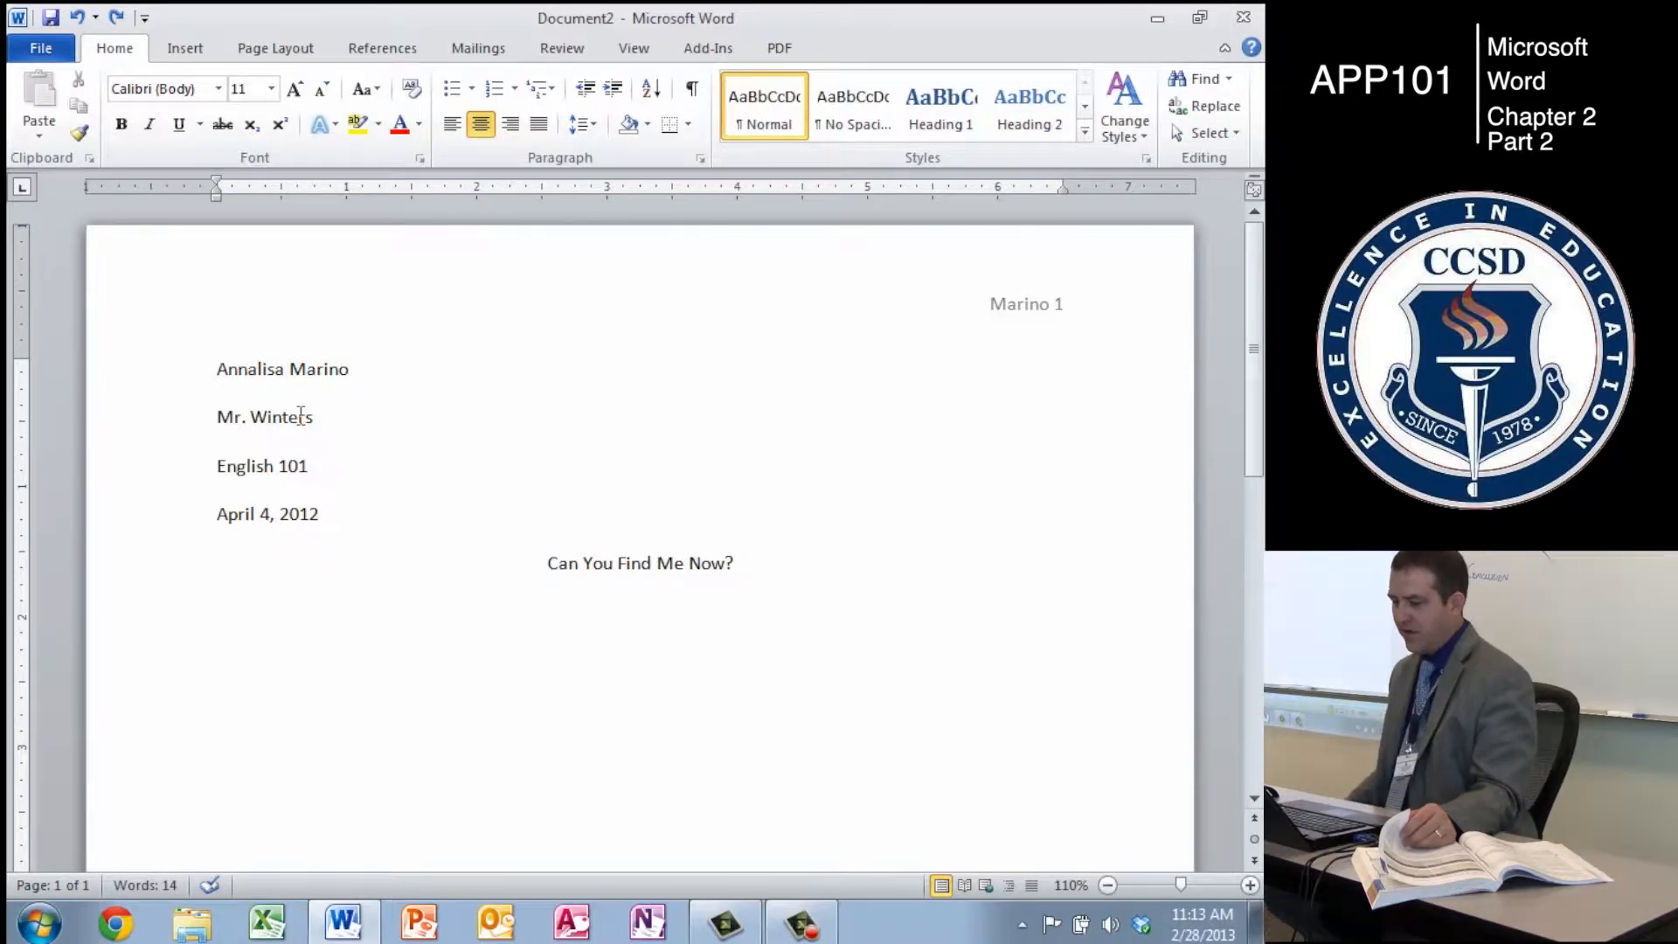
pyautogui.press('Down')
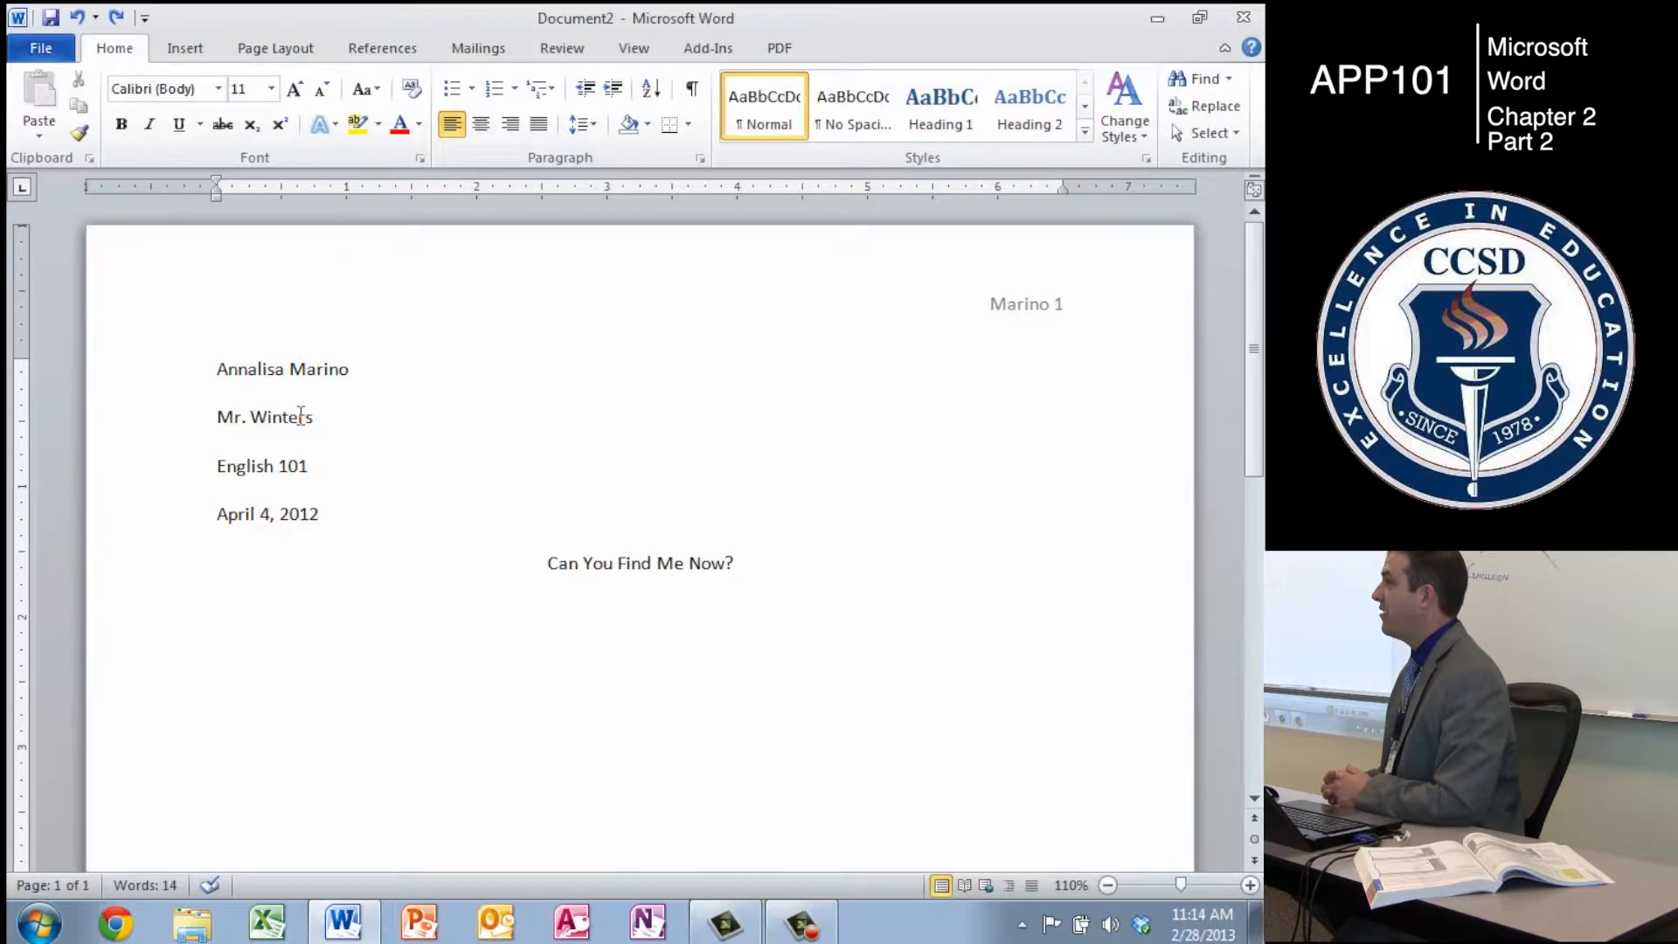
# - Save the document to the Desktop as a Word document named "Triangulation Paper"
pyautogui.hotkey('ctrl', 's')
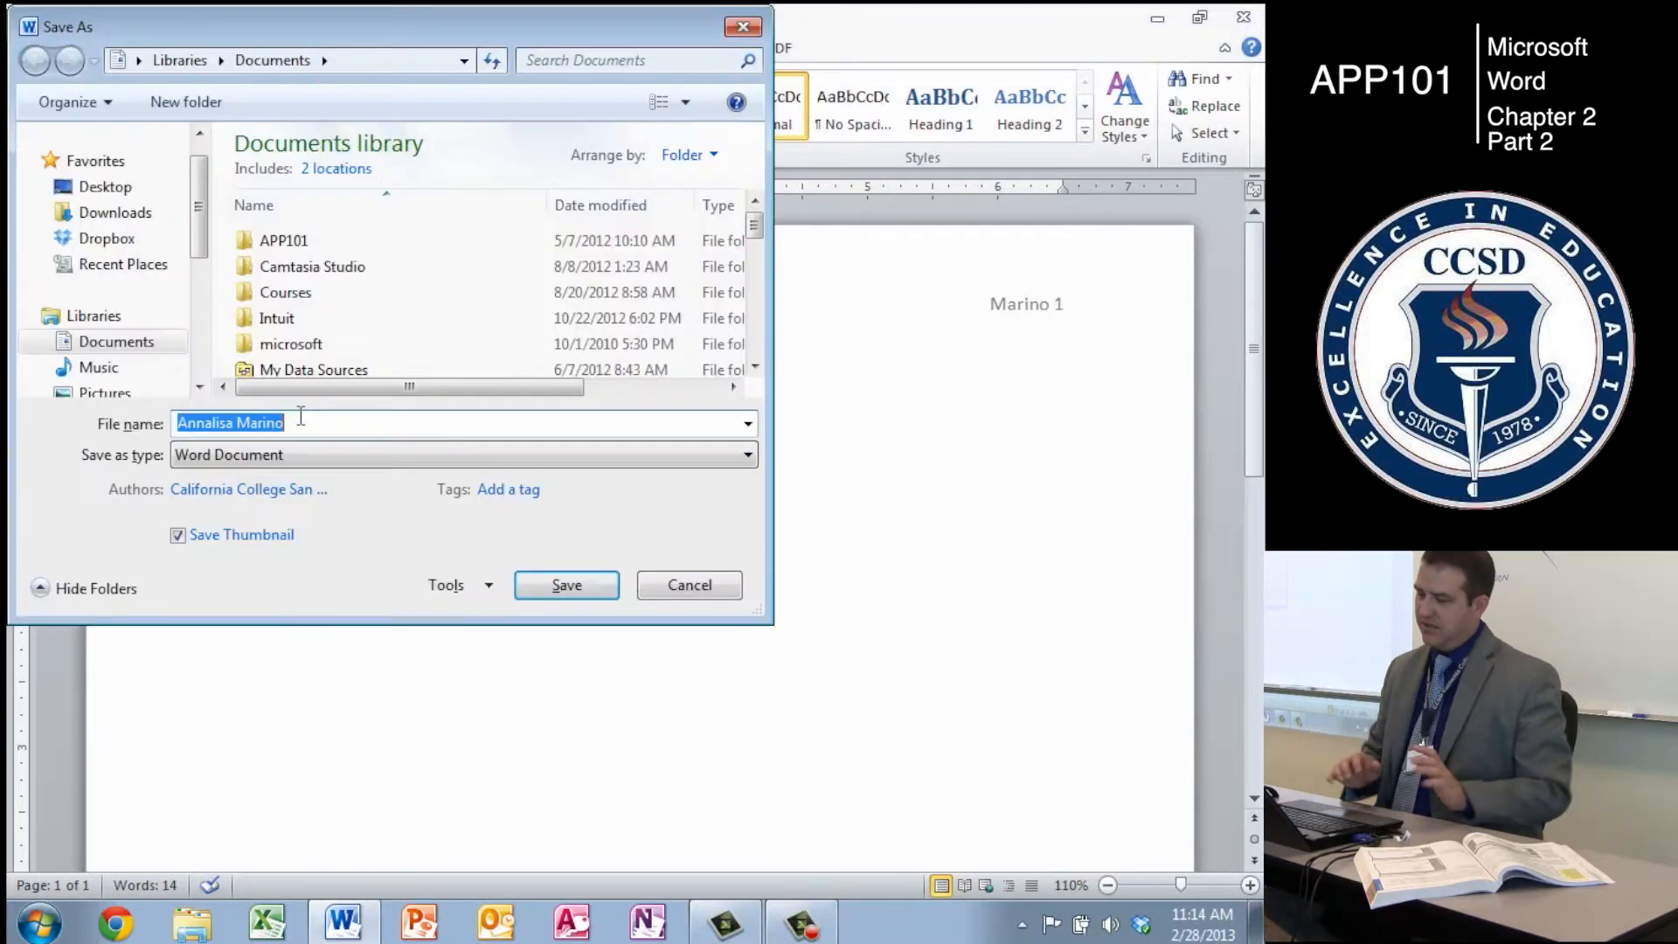
pyautogui.click(137, 186)
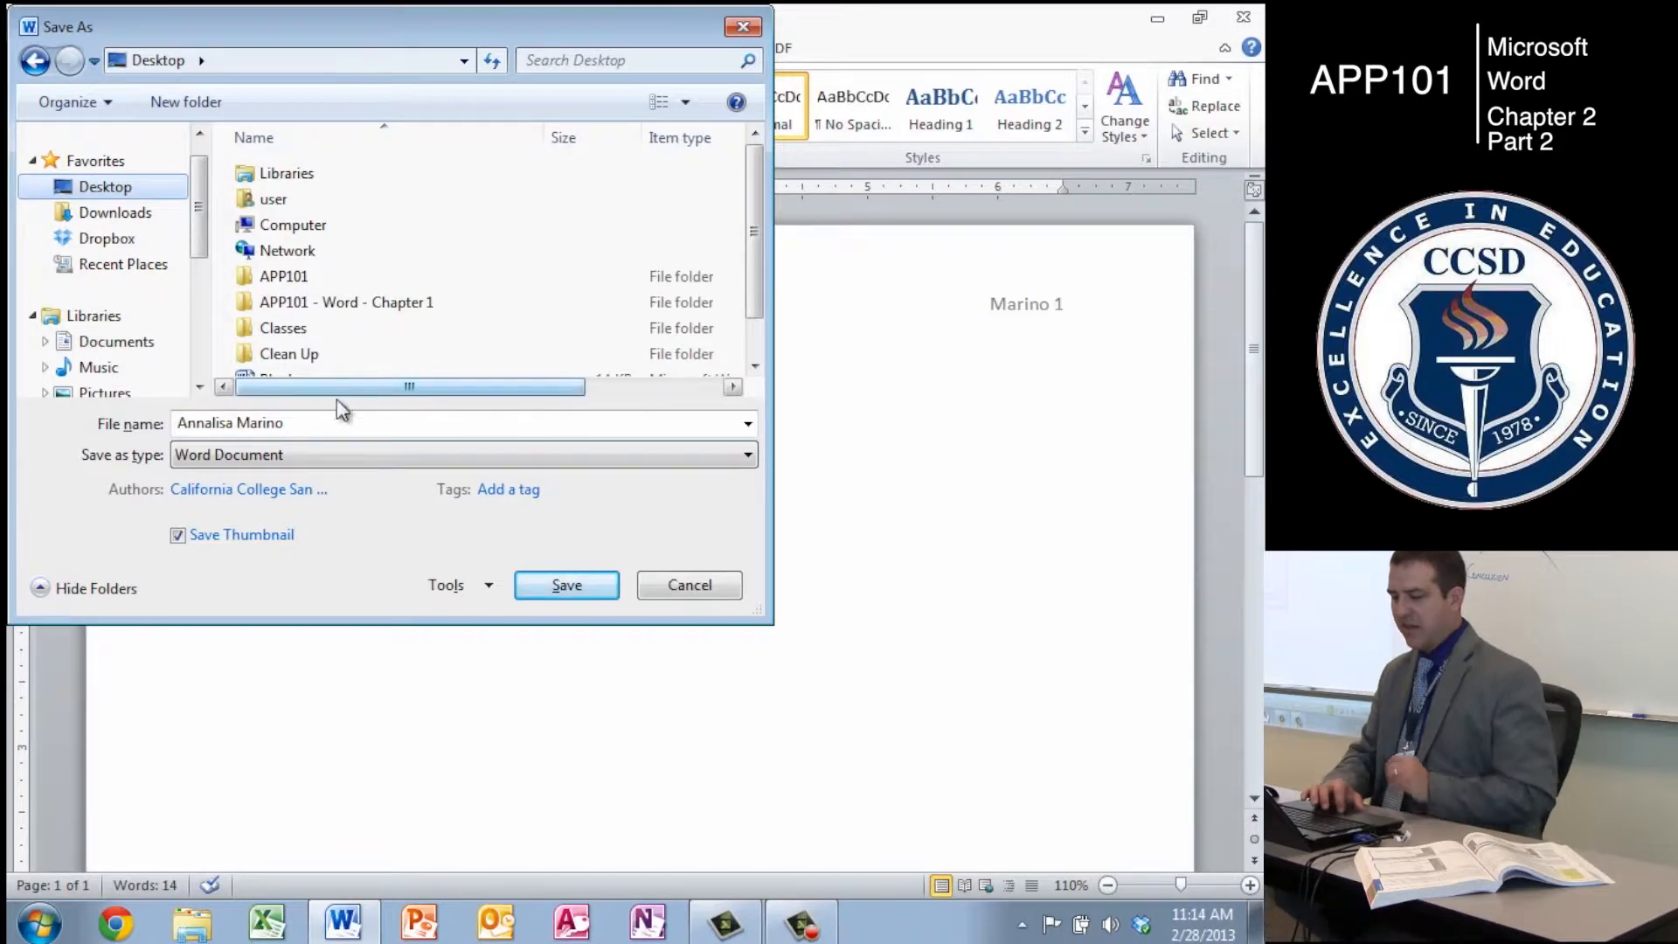
pyautogui.click(338, 428)
pyautogui.click(337, 428)
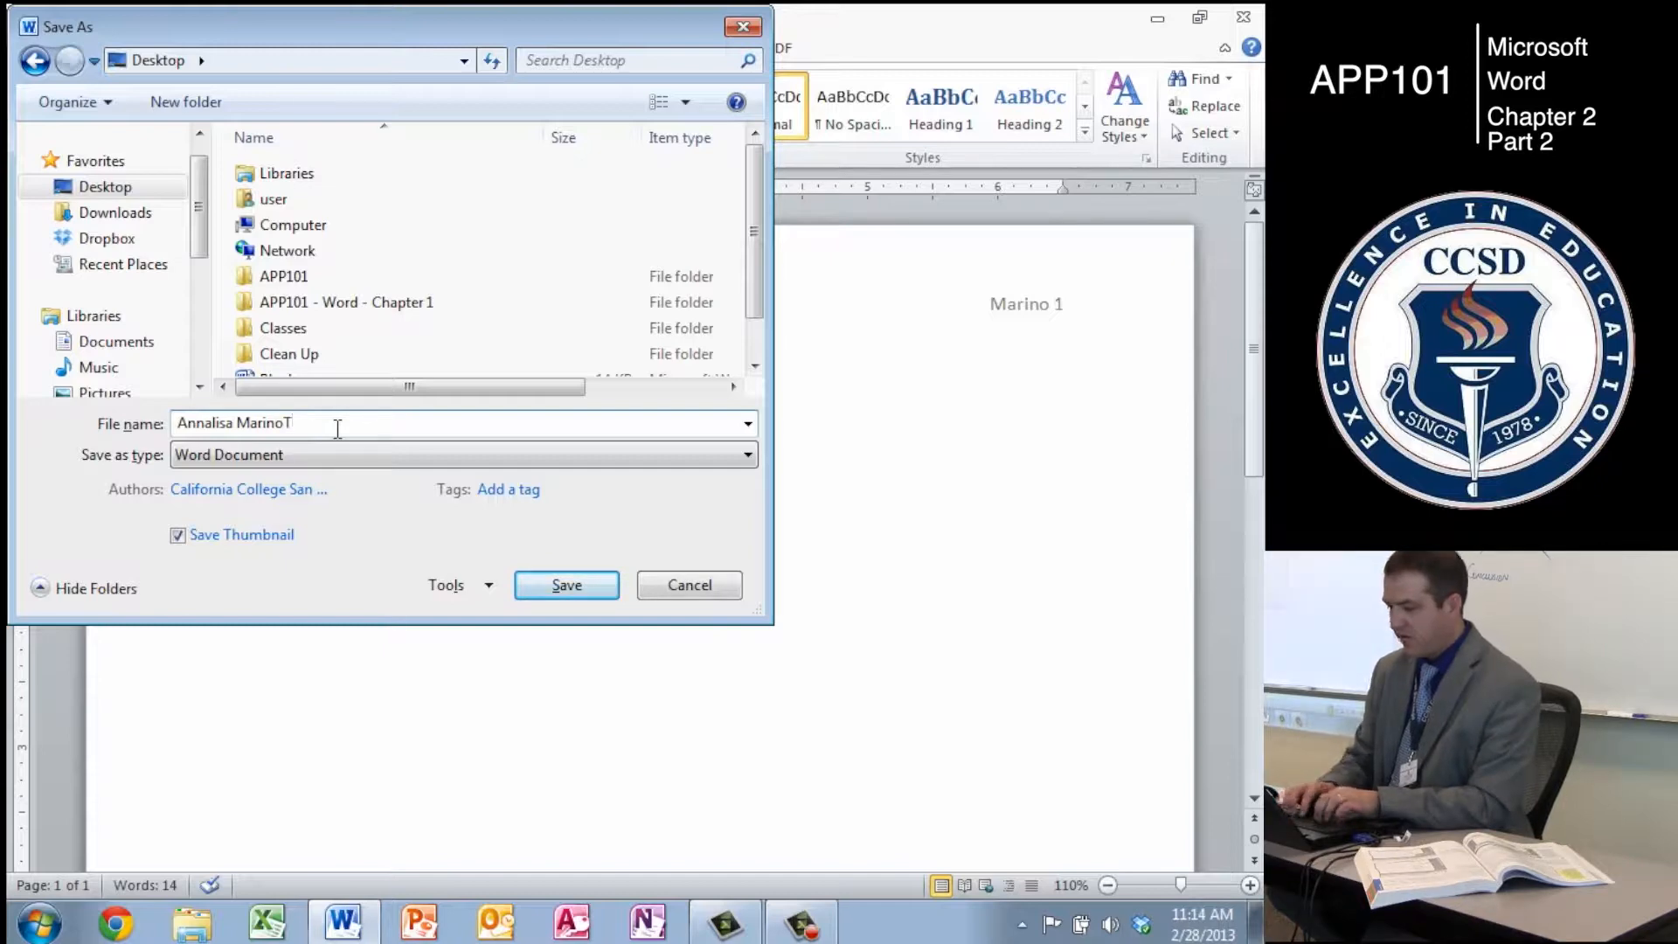
pyautogui.hotkey('ctrl', 'a')
pyautogui.write('Triangulation ')
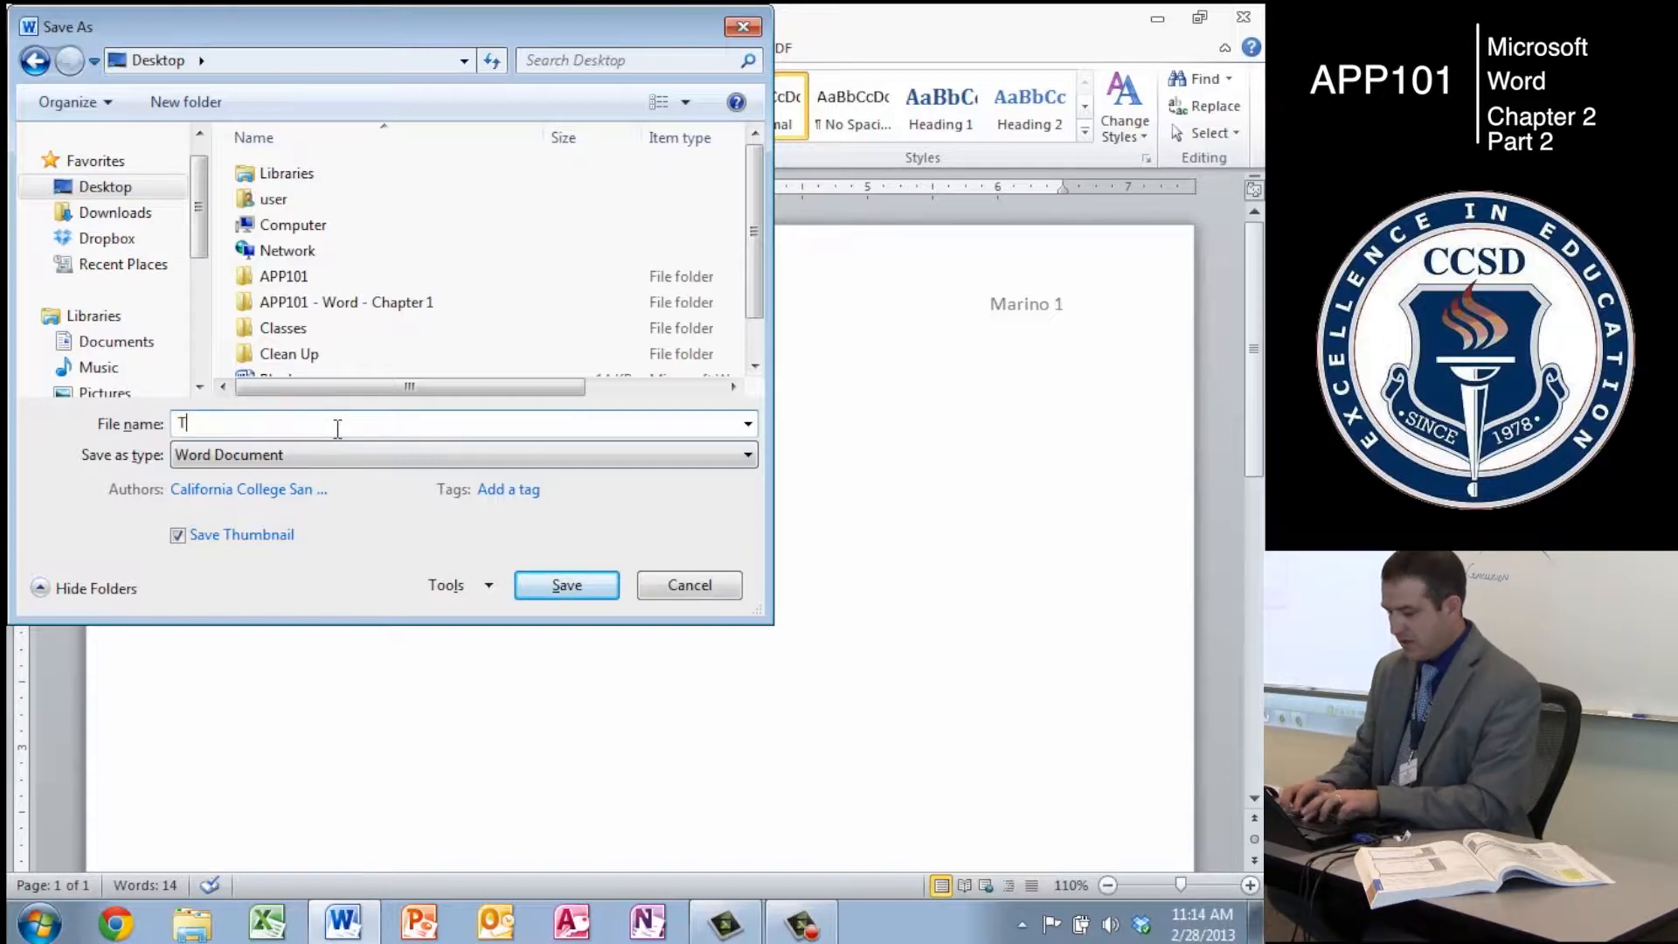
pyautogui.write('Paper')
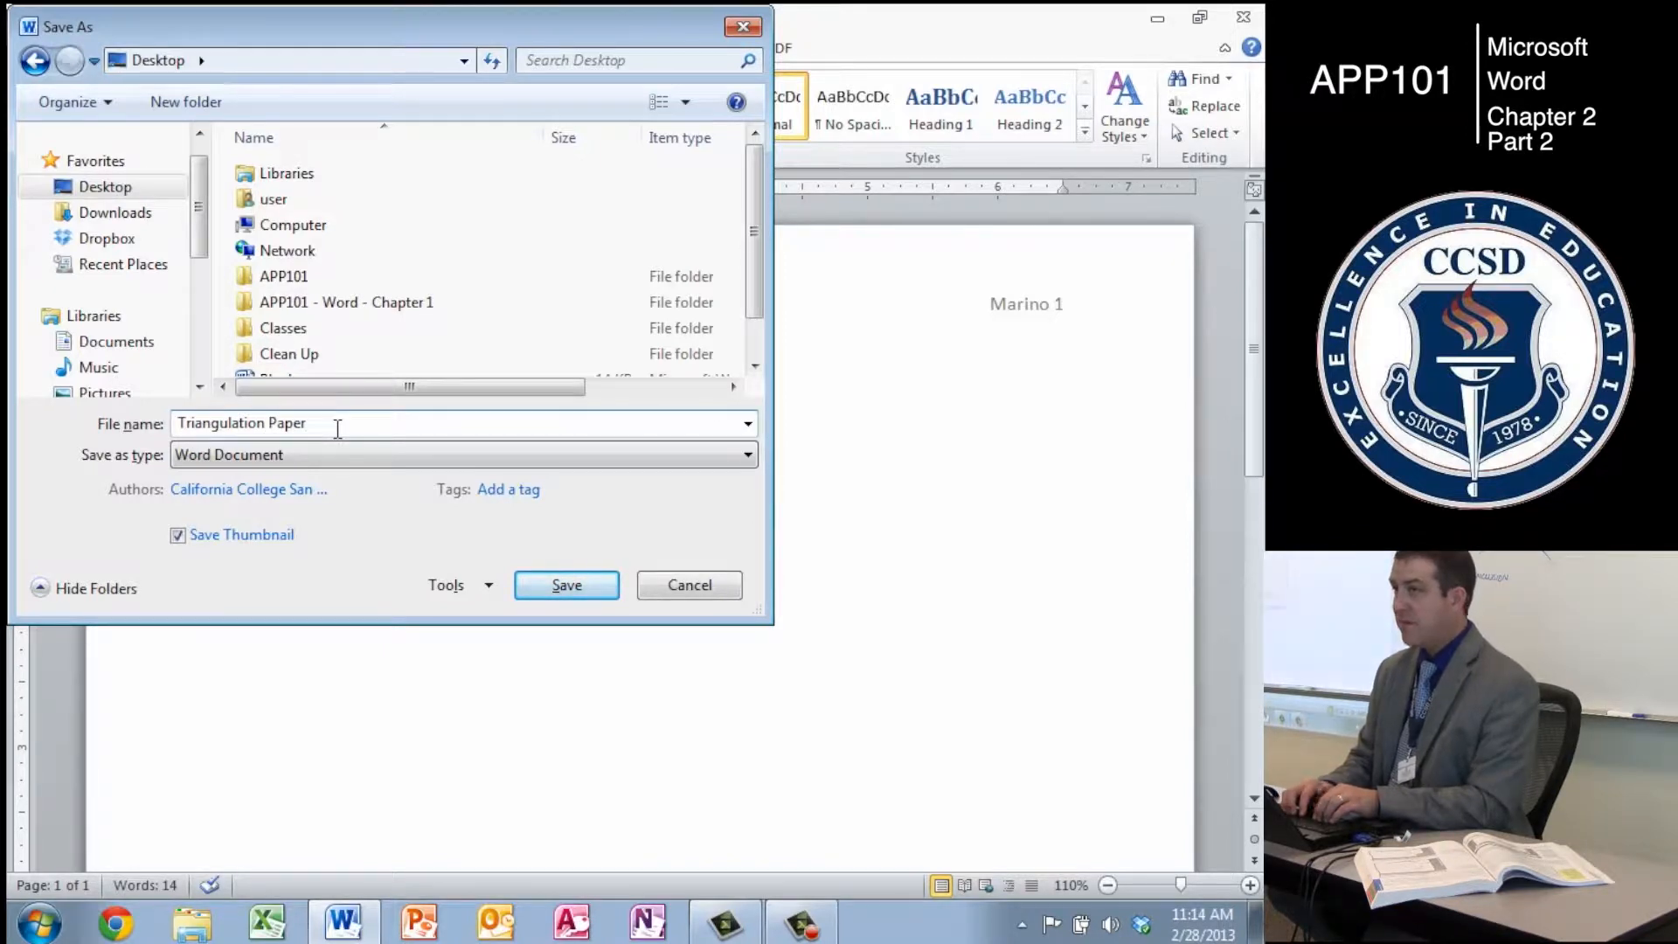
pyautogui.press('Return')
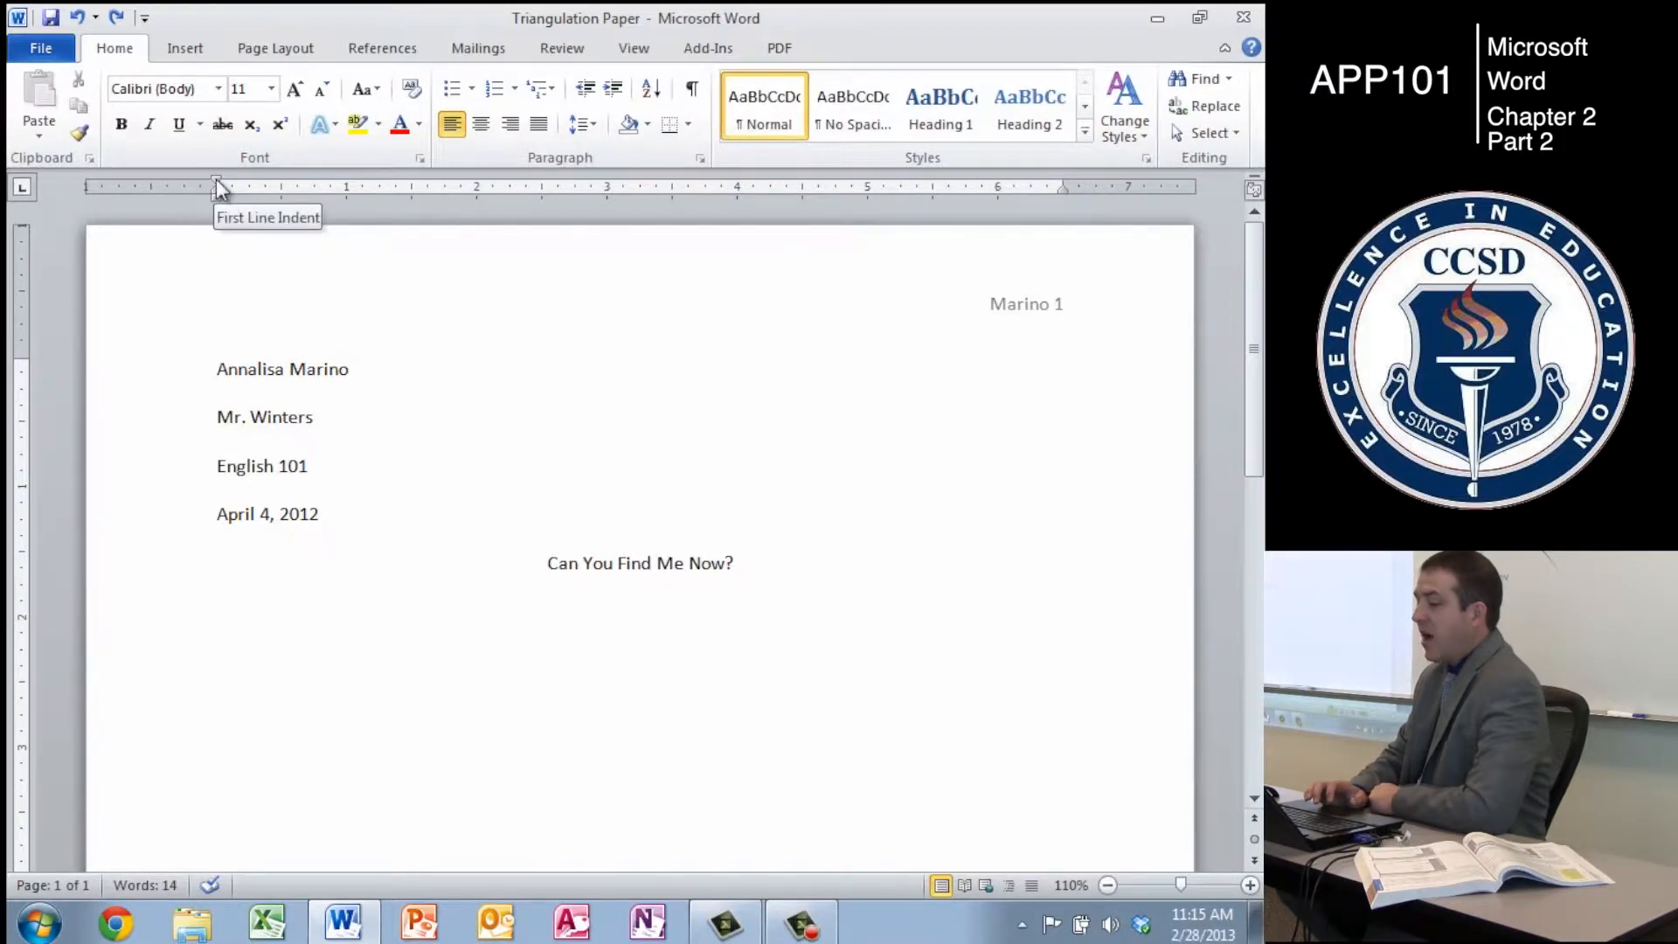
# - Set a 0.5-inch first-line indent for the empty paragraph below the title
pyautogui.moveTo(218, 183); pyautogui.dragTo(282, 182)
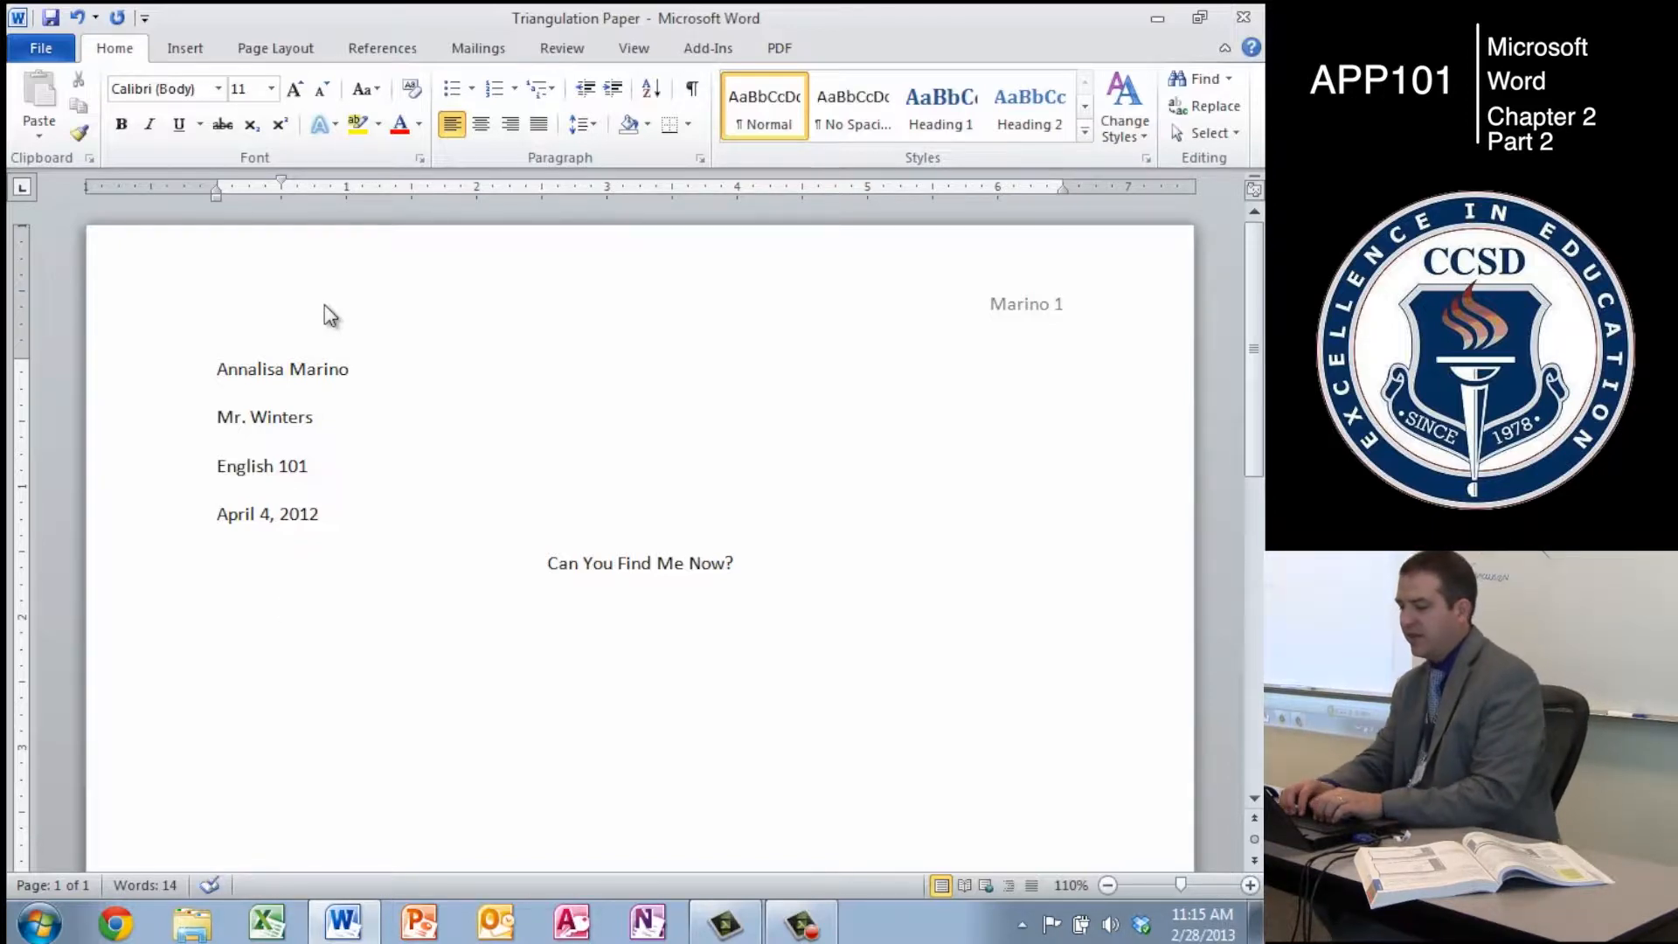
# - Enter a test sentence beginning "This is a test to see if the left side first line indent tool will work" and start a new paragraph
pyautogui.write('This is a tes')
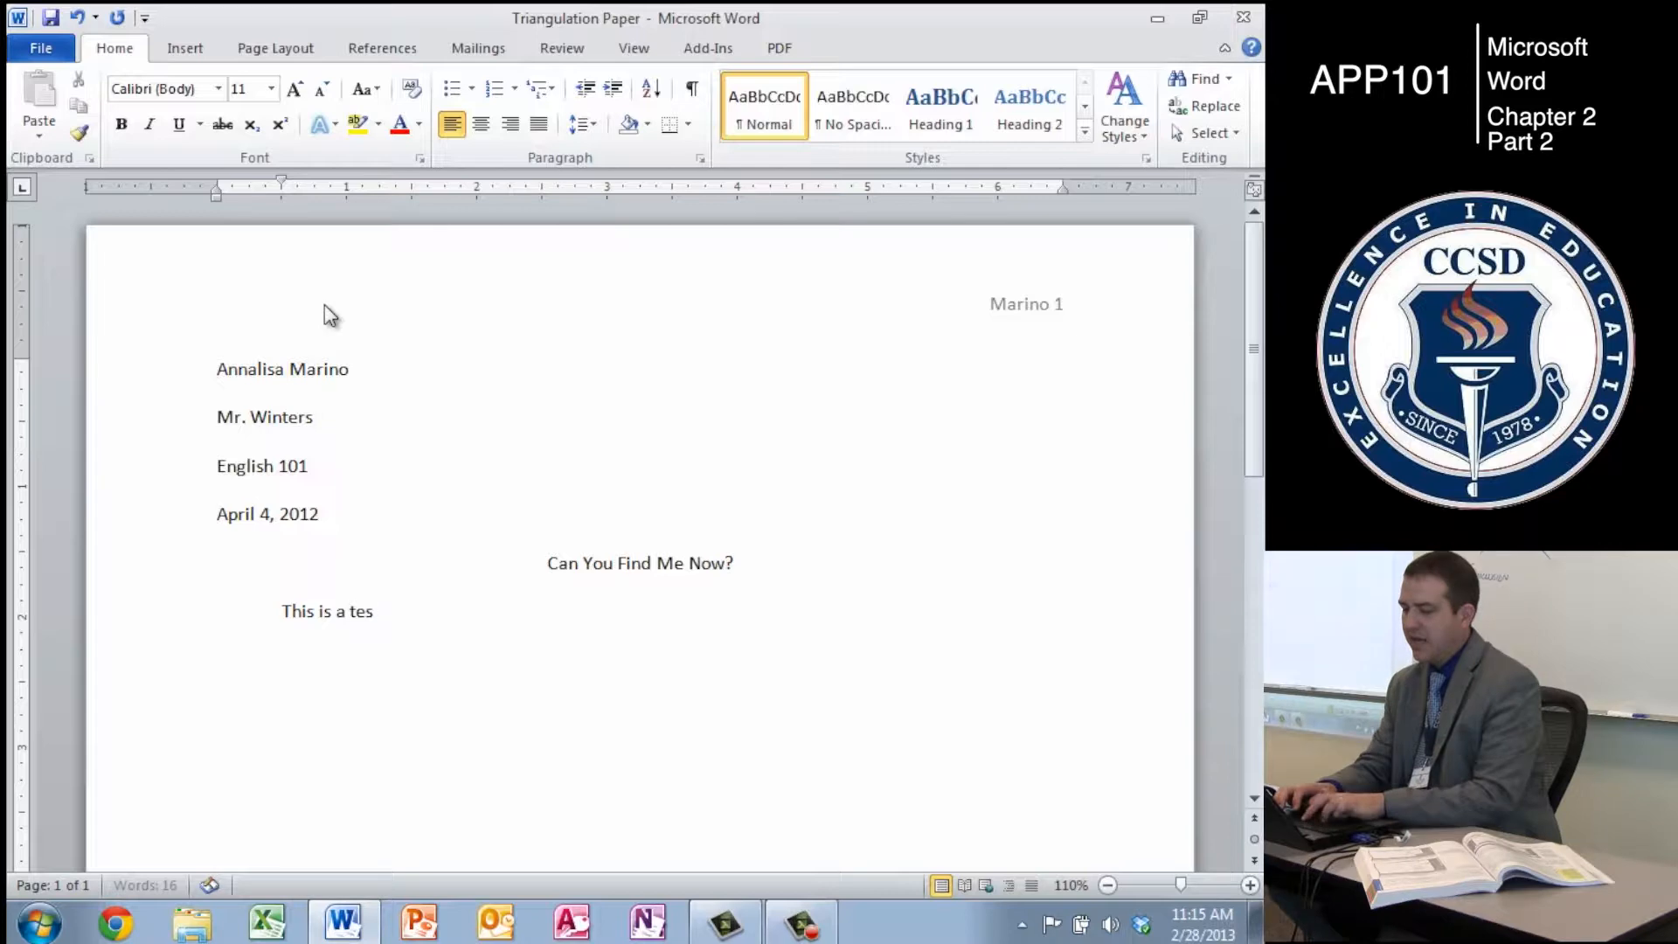
pyautogui.write('t to see if the l')
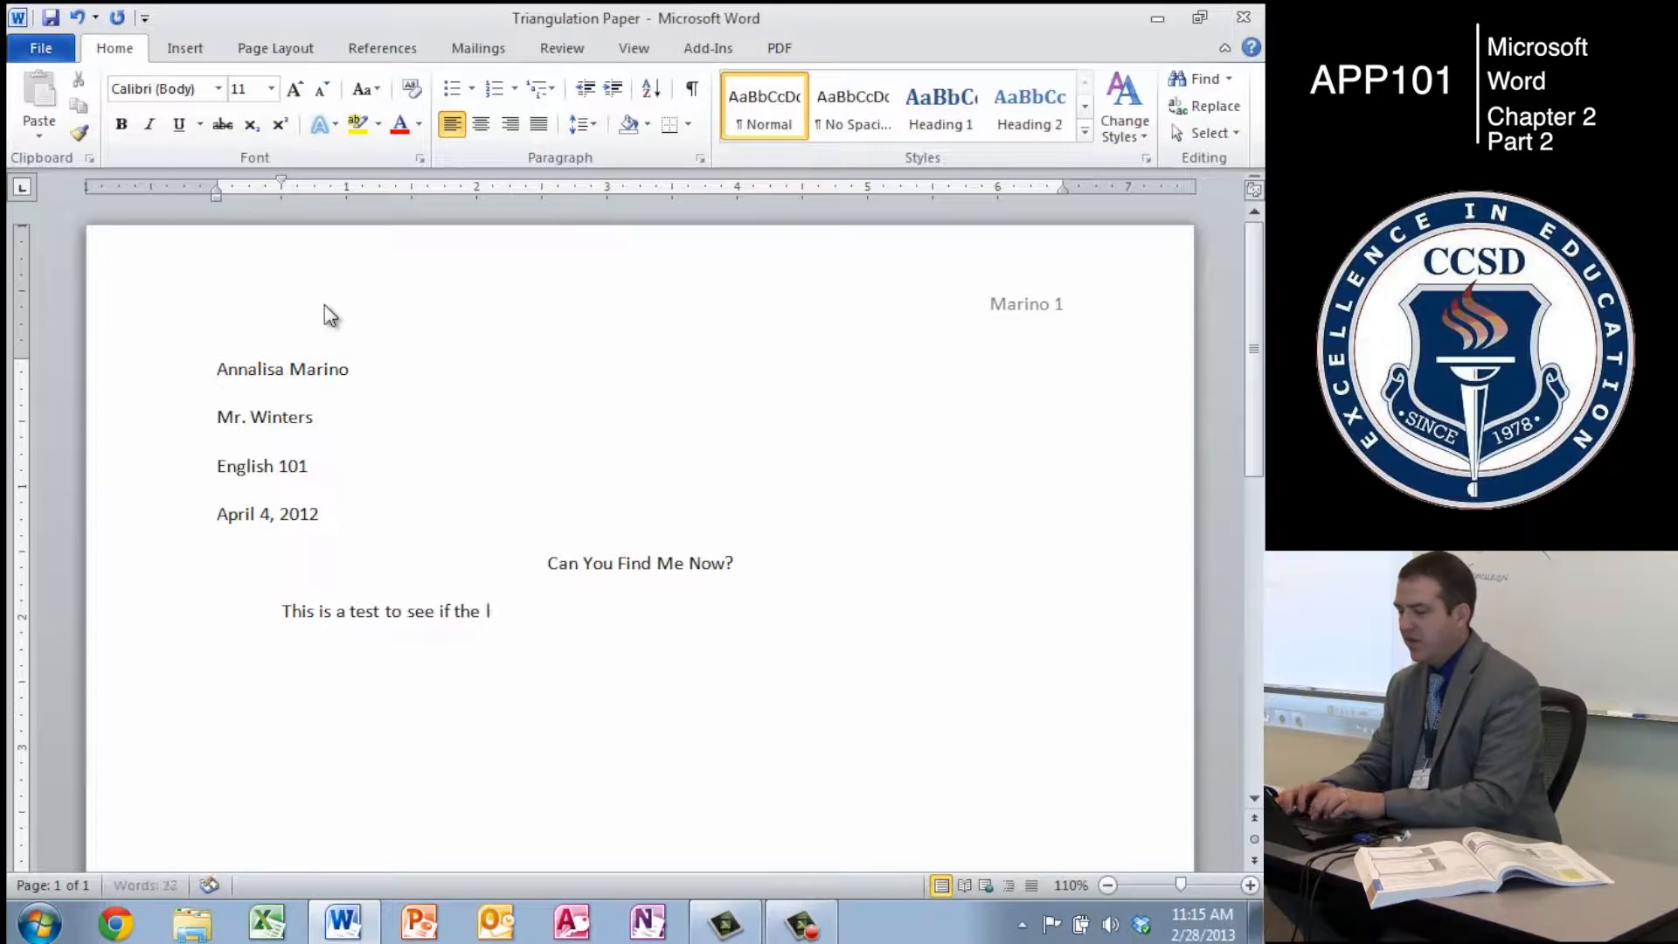
pyautogui.write('eft side first line indent too')
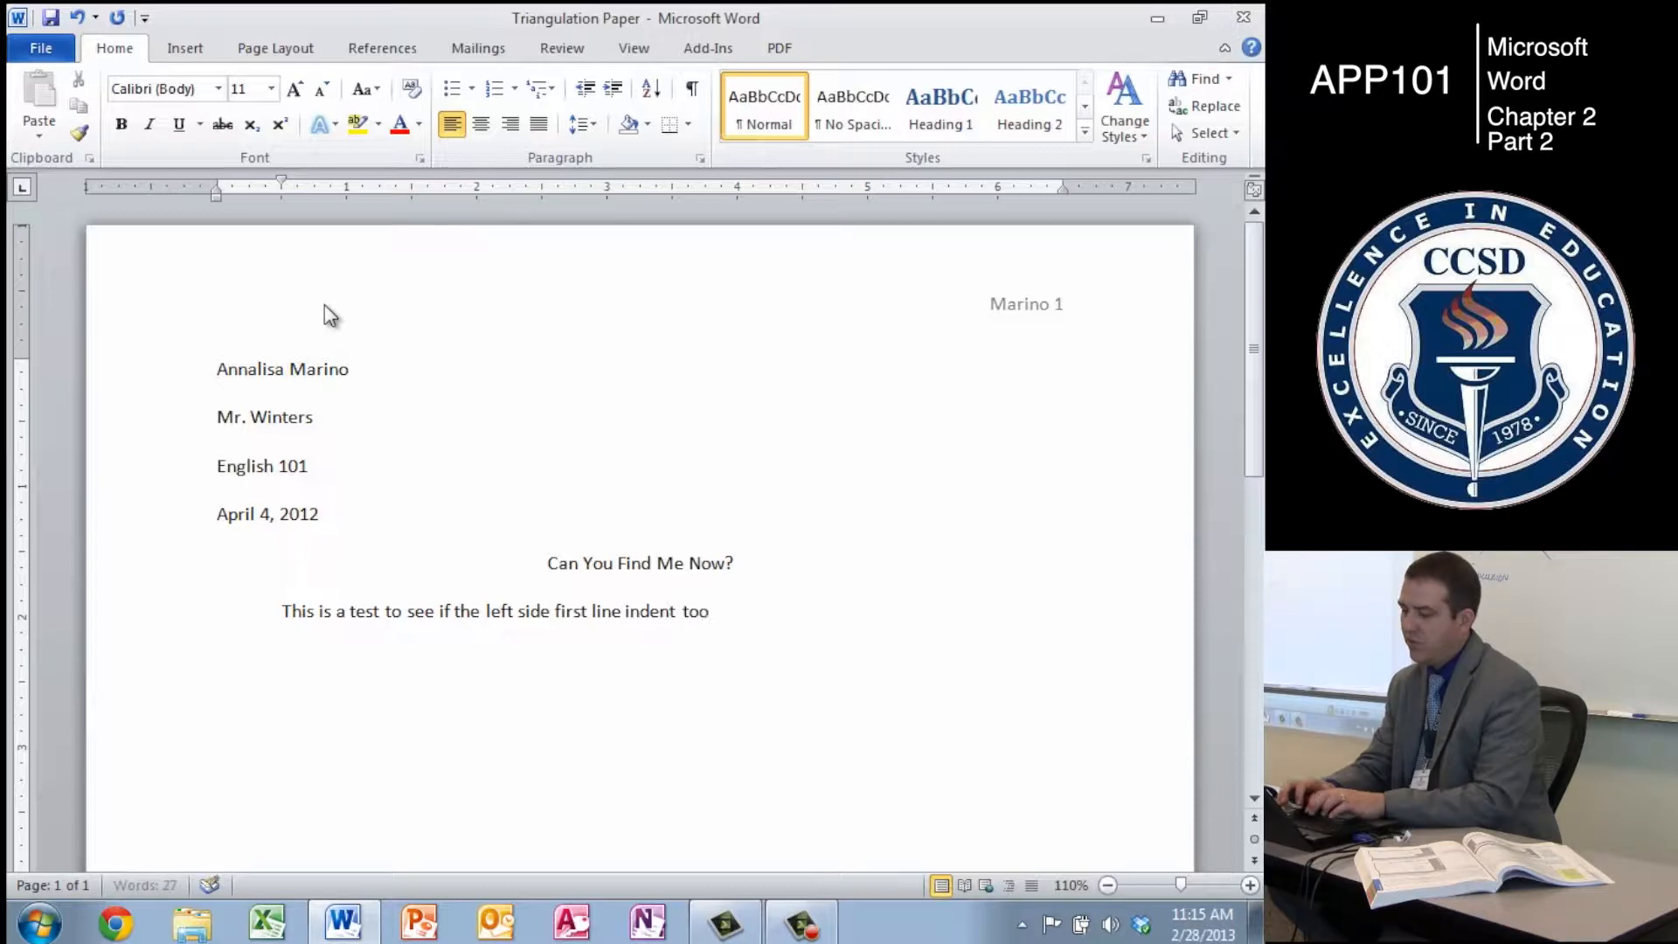
pyautogui.write('l will work be')
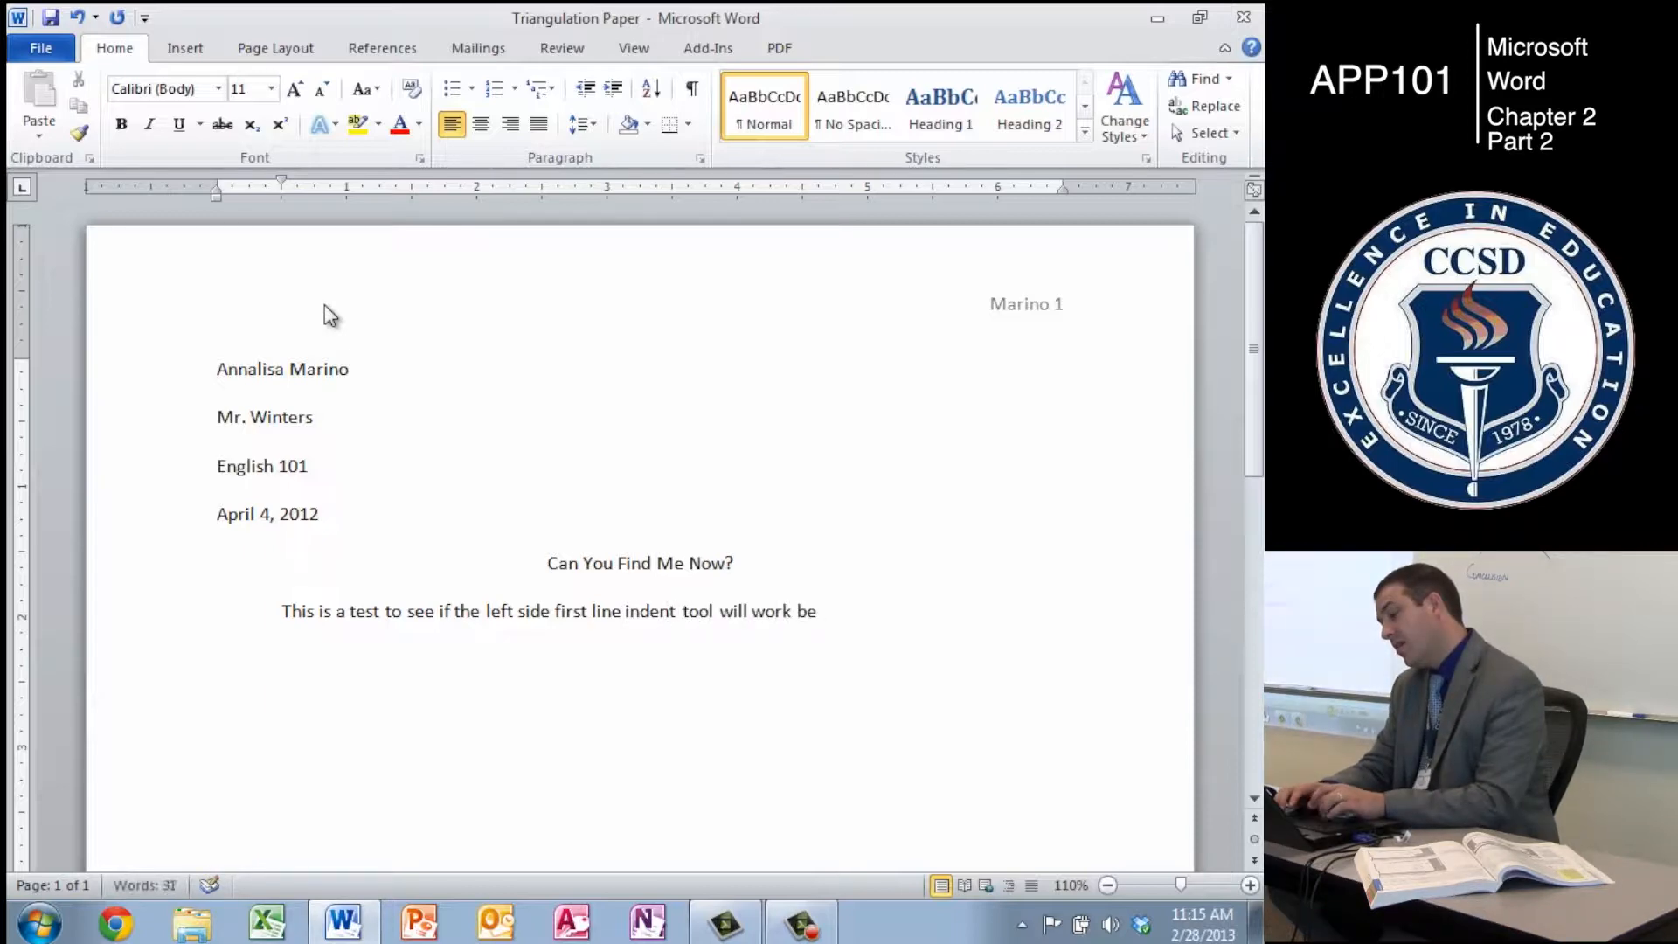
pyautogui.write('cause I have to tyupe')
pyautogui.write('pe a')
pyautogui.write(' long sentence')
pyautogui.write(' to get this here.')
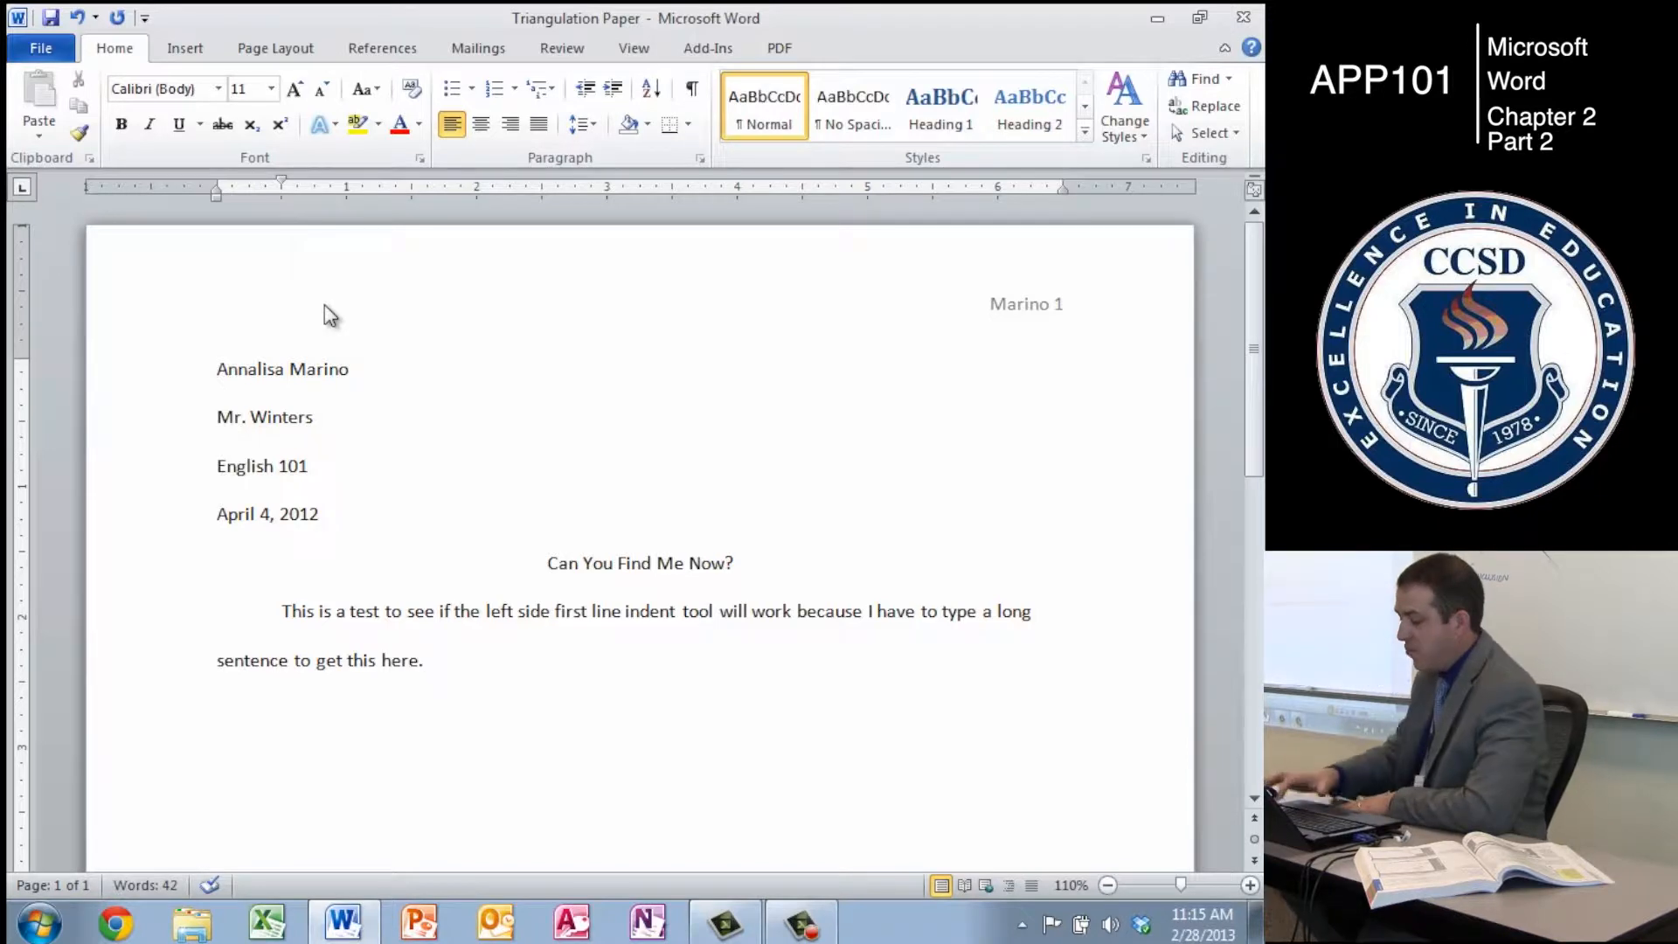
pyautogui.press('Return')
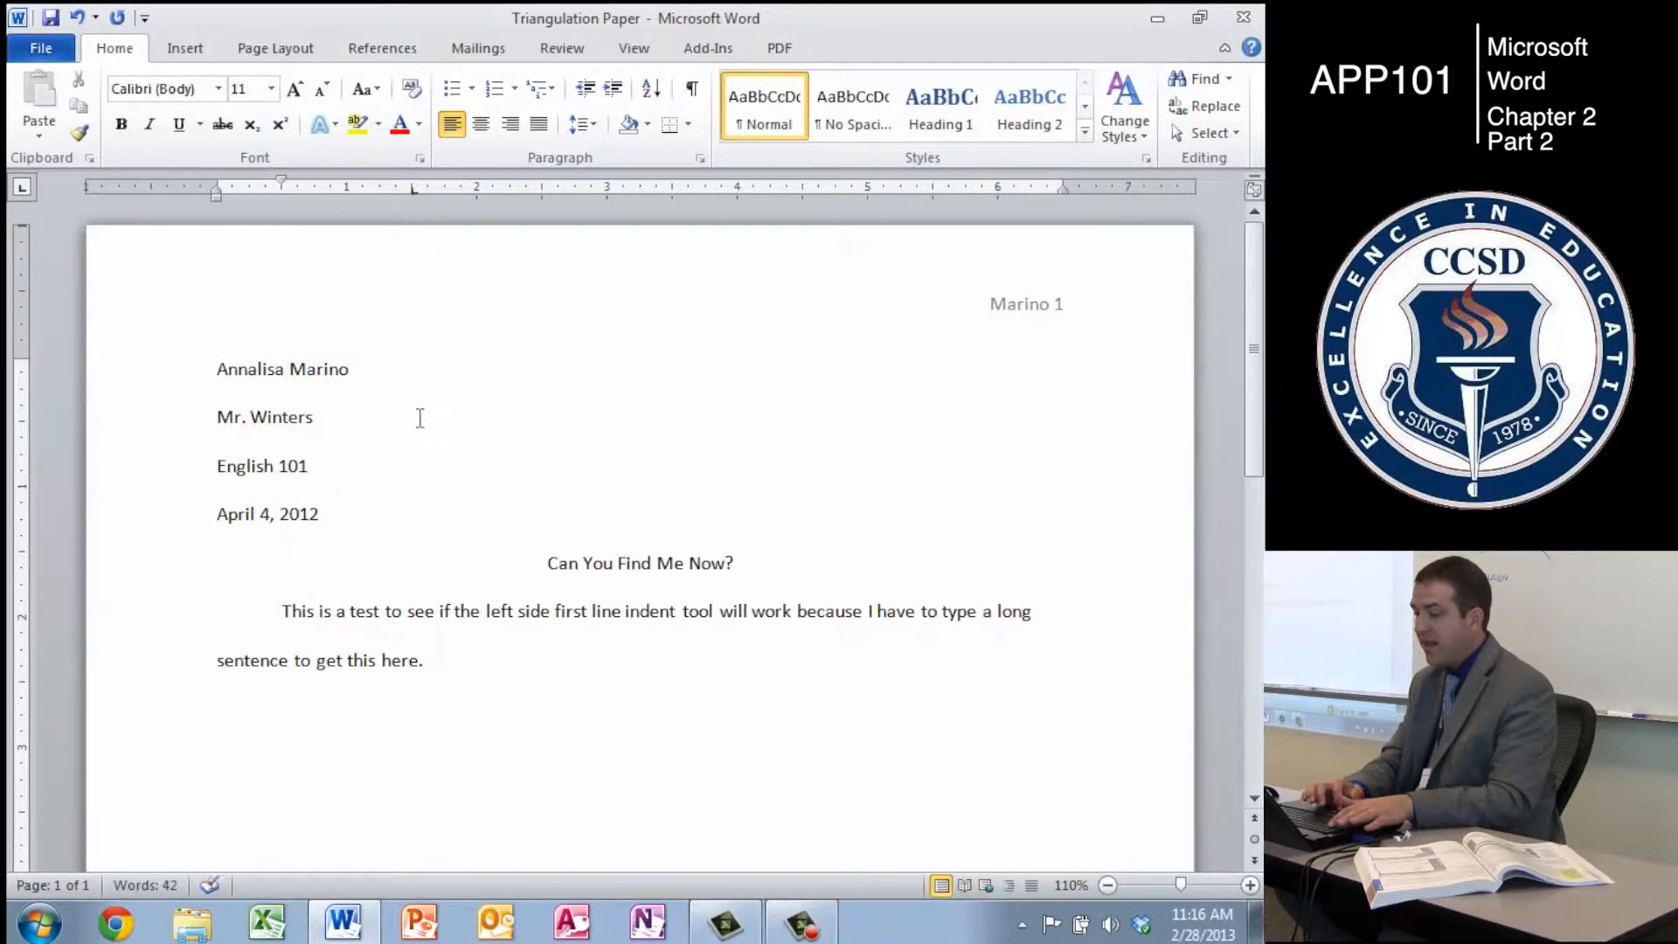
# - Try custom left tab stops at about 1.1, 1.6 and 2.4 inches in the new paragraph and tab through them
pyautogui.moveTo(416, 192); pyautogui.dragTo(491, 185)
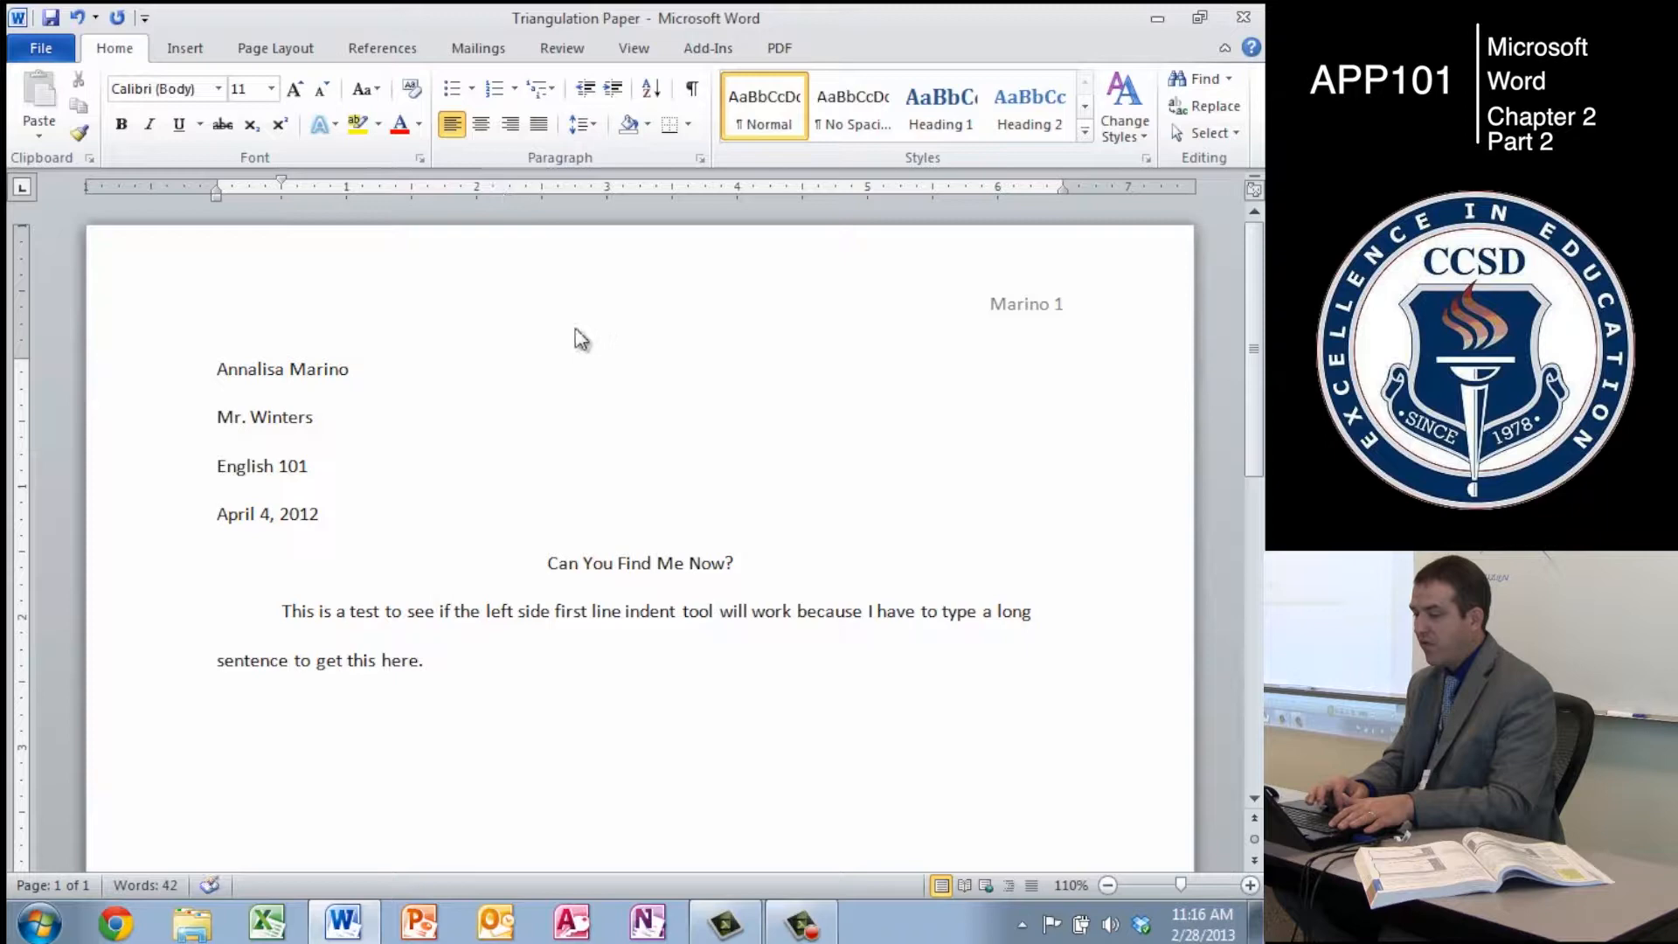
pyautogui.press('Tab')
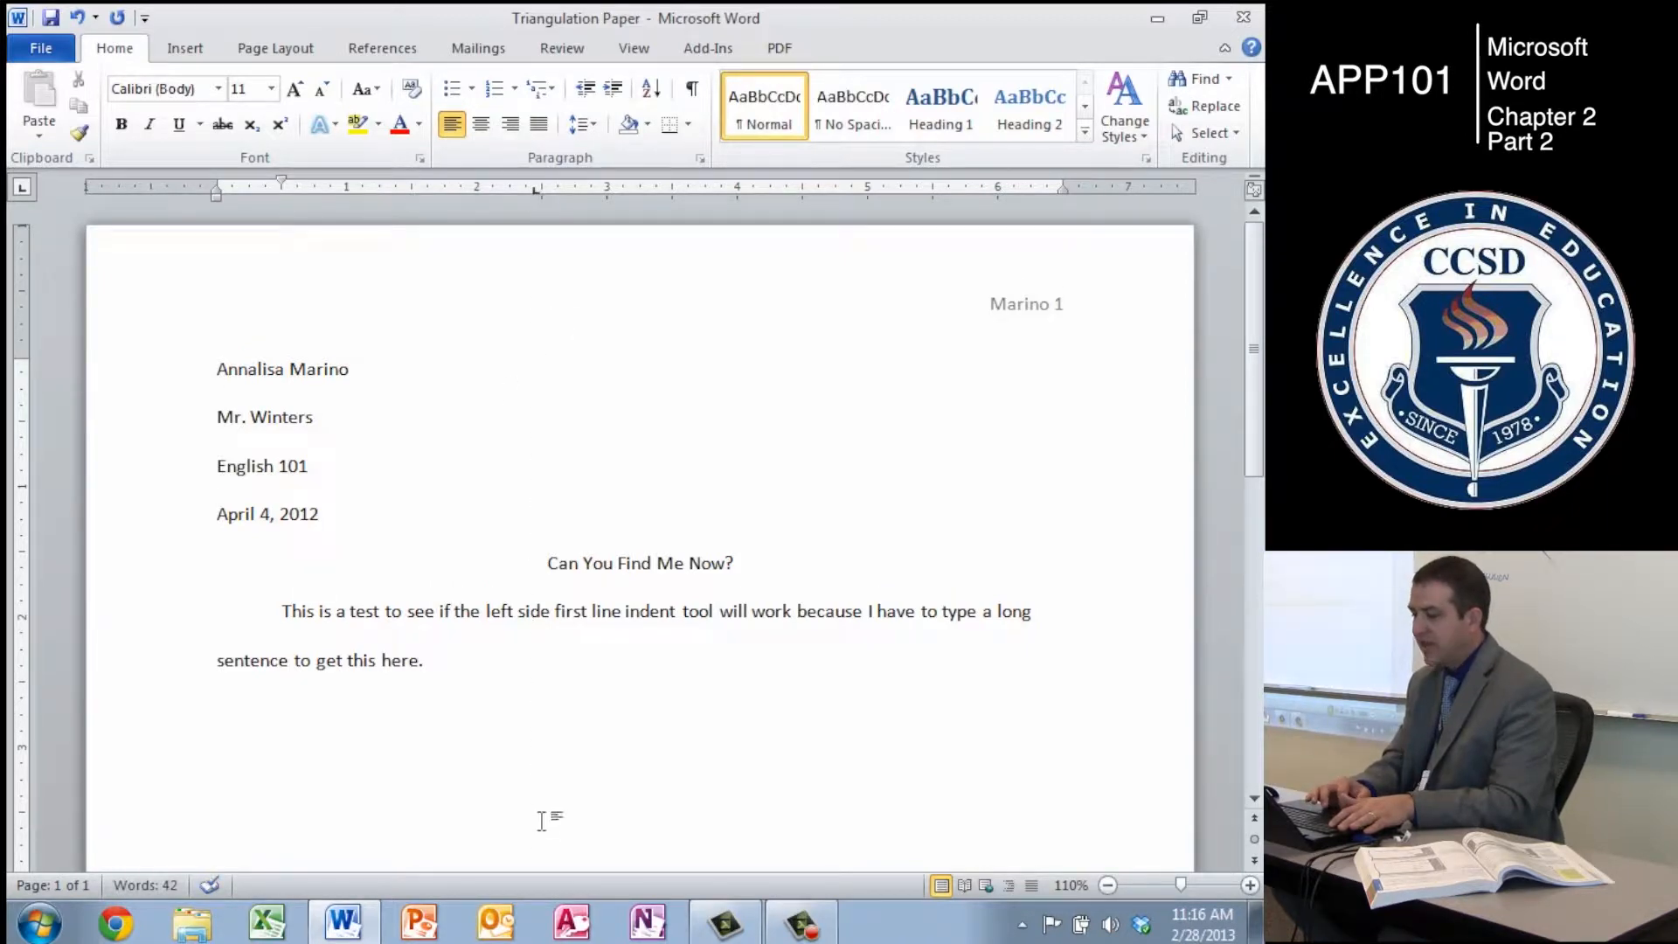
pyautogui.click(362, 187)
pyautogui.click(416, 187)
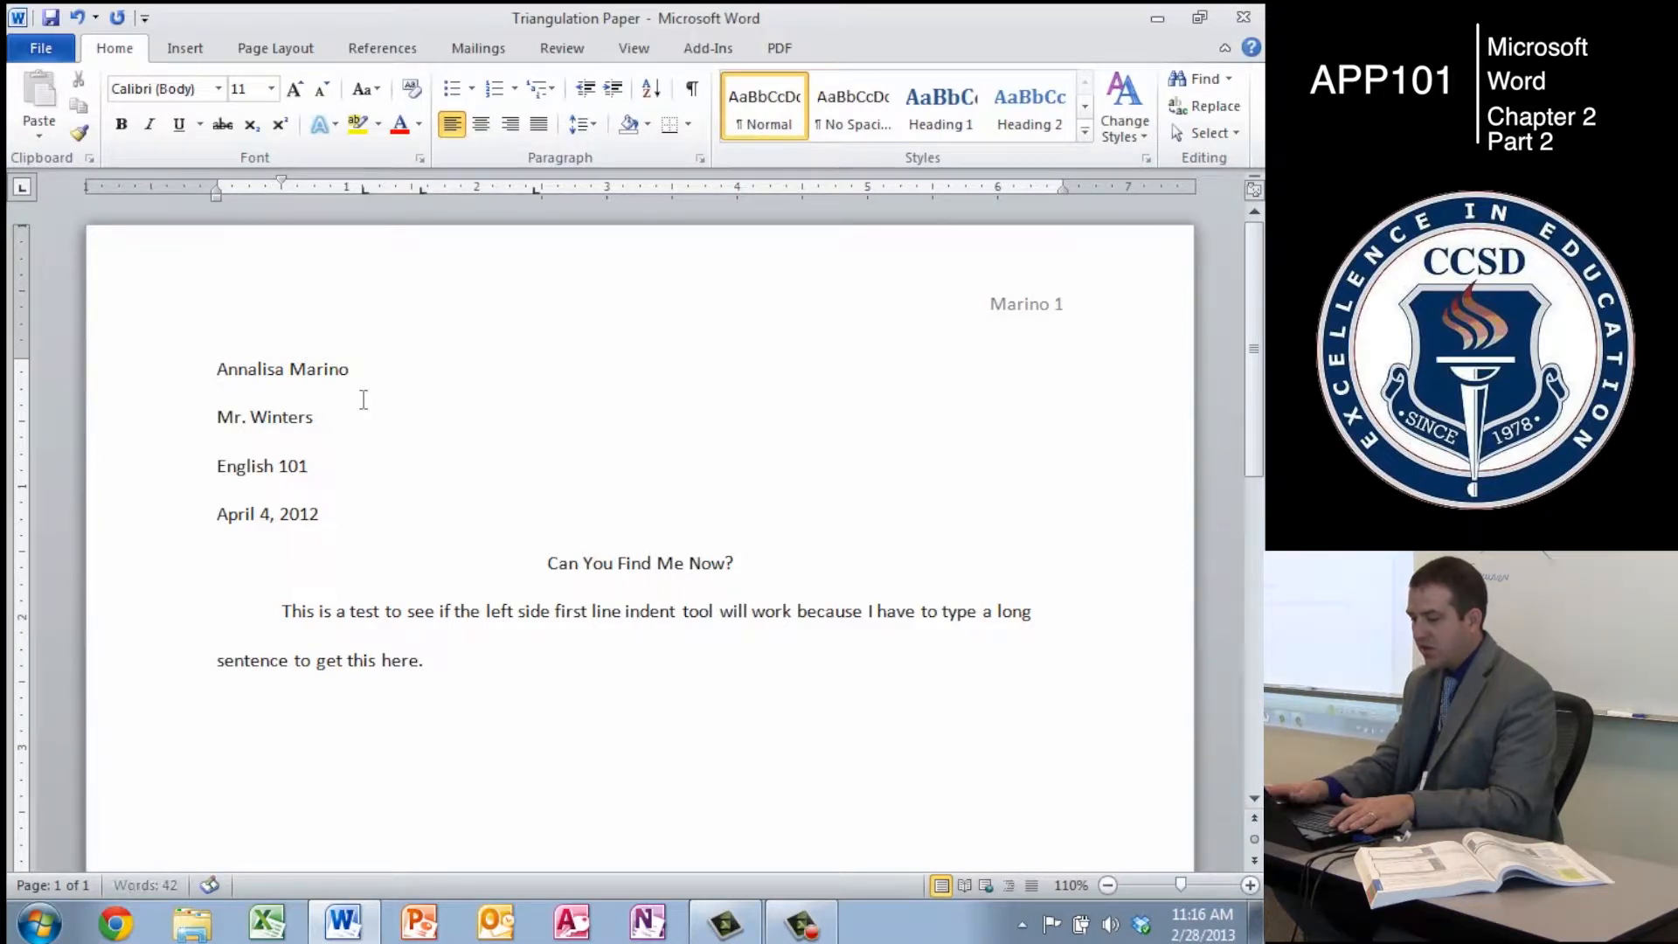
pyautogui.press('Tab')
pyautogui.press('Tab')
pyautogui.press('Tab')
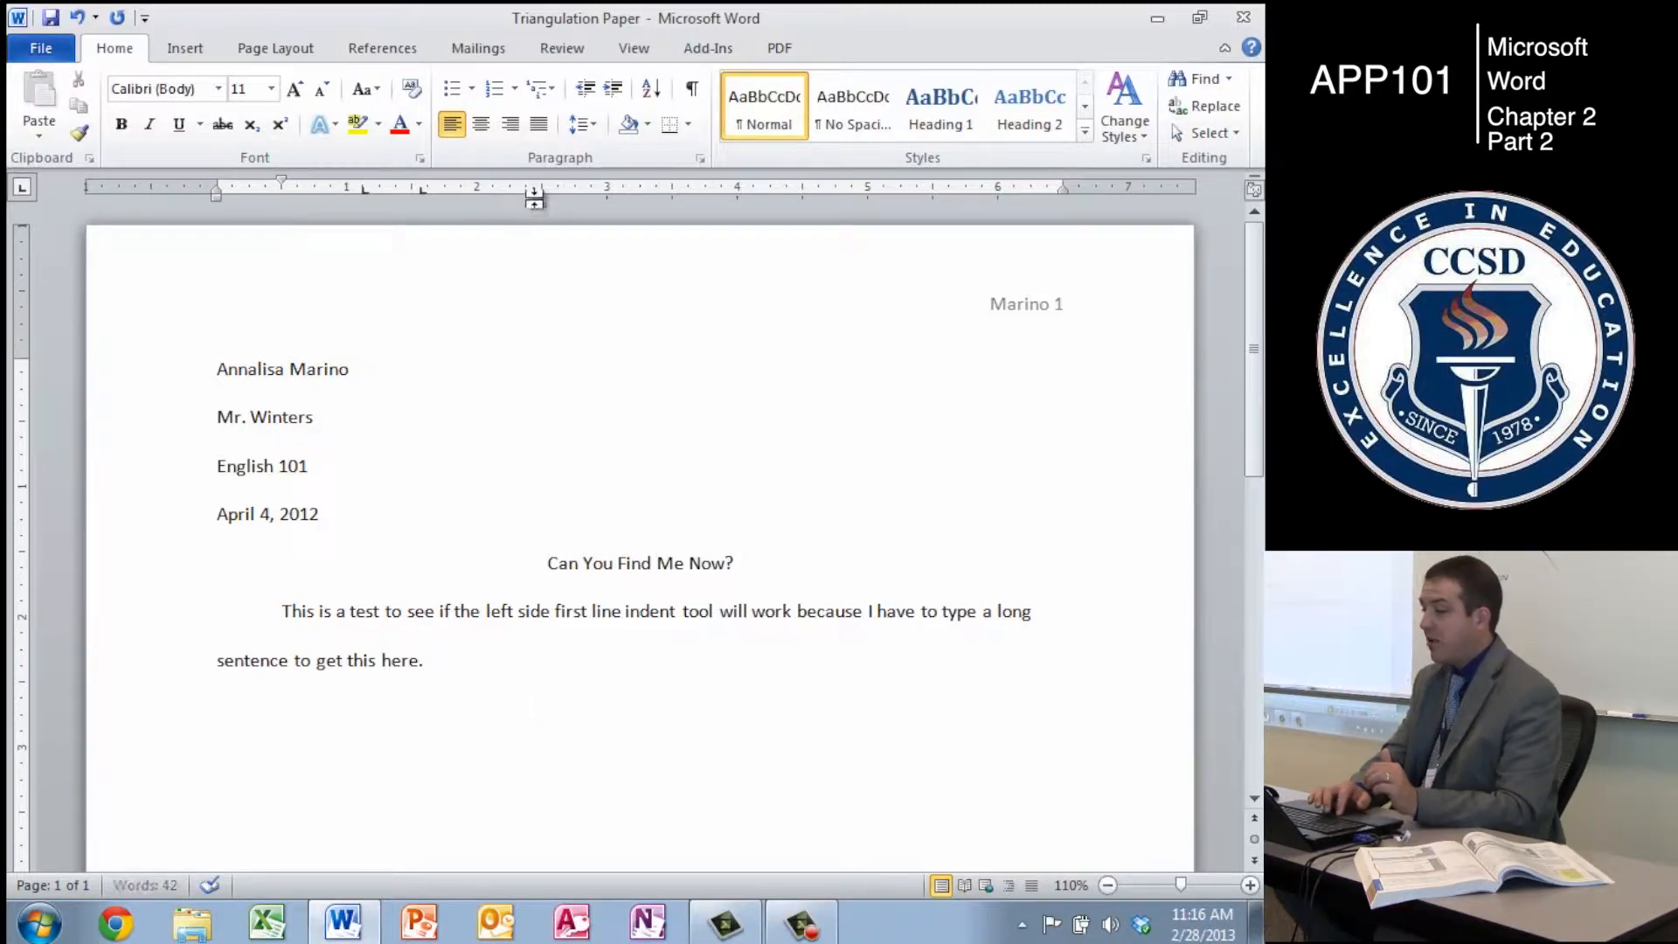
# - Remove the custom tab stops from the empty paragraph, clear its tabs and try the default tab stops
pyautogui.moveTo(537, 189); pyautogui.dragTo(539, 367)
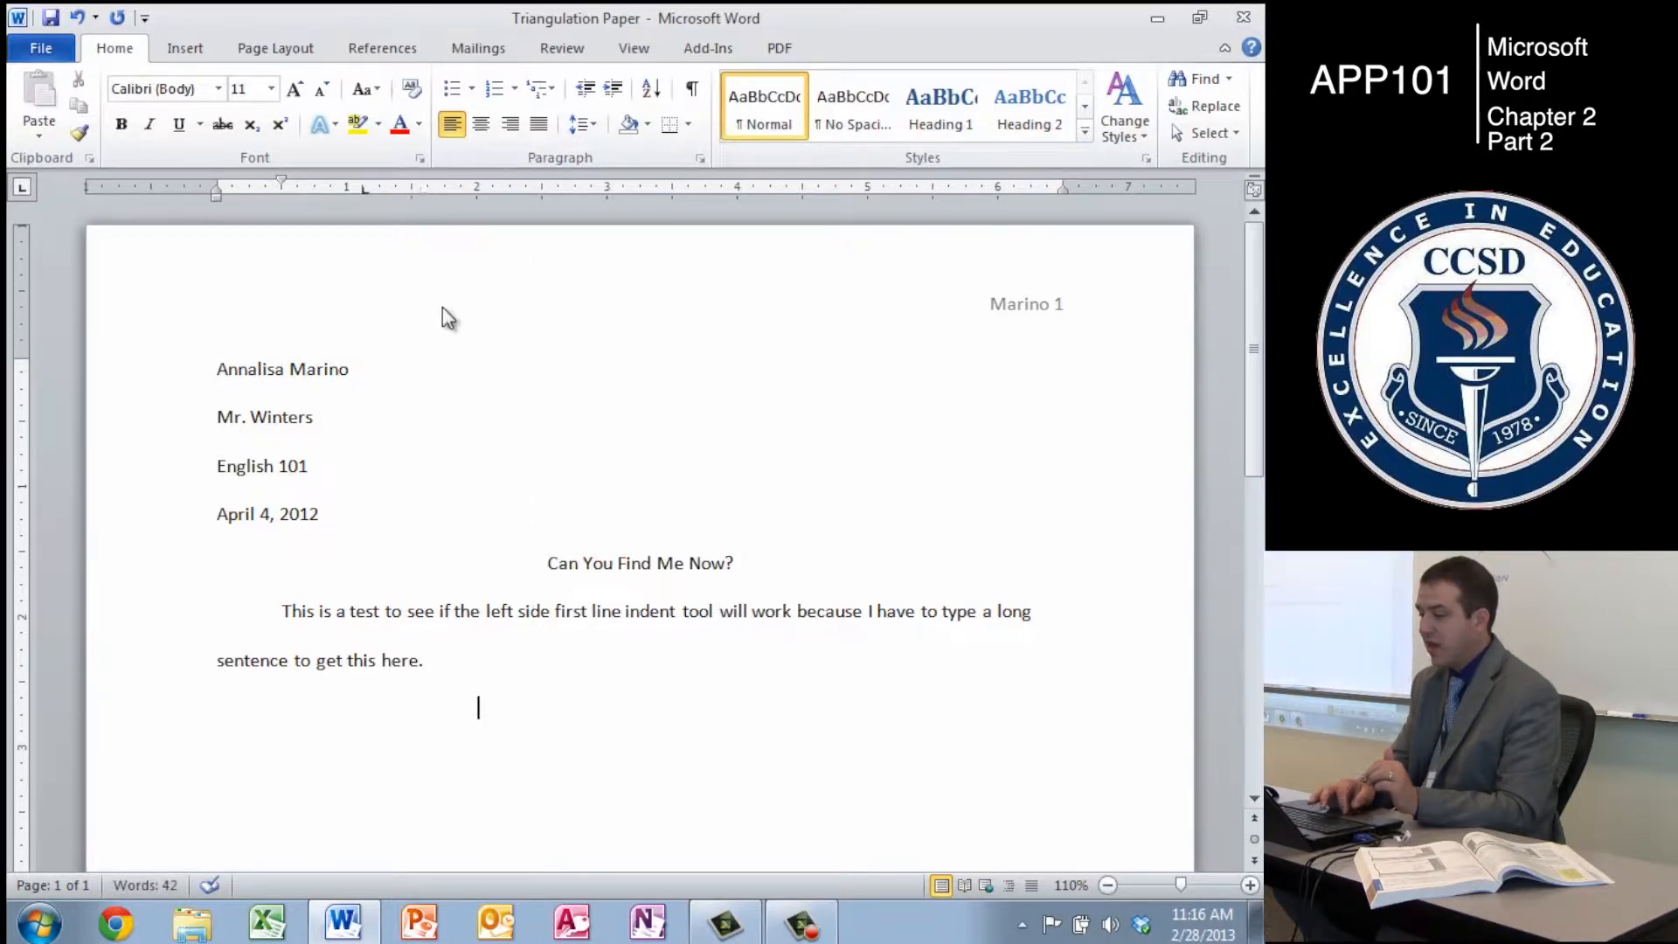
pyautogui.moveTo(365, 189); pyautogui.dragTo(386, 405)
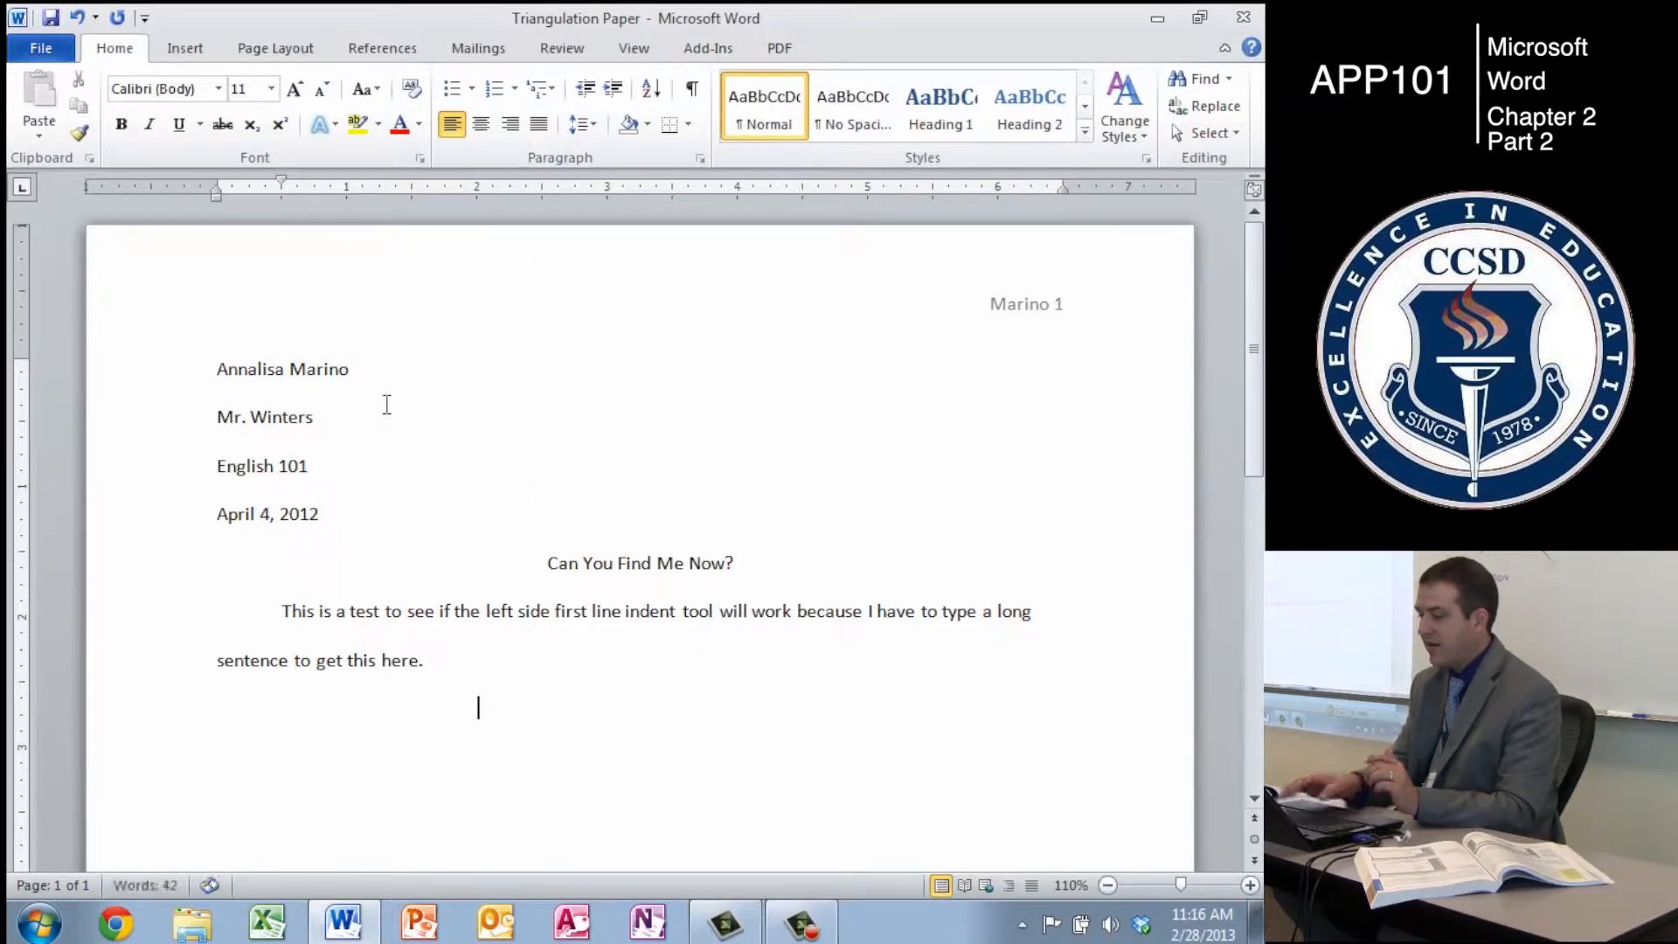
pyautogui.press('BackSpace')
pyautogui.press('BackSpace')
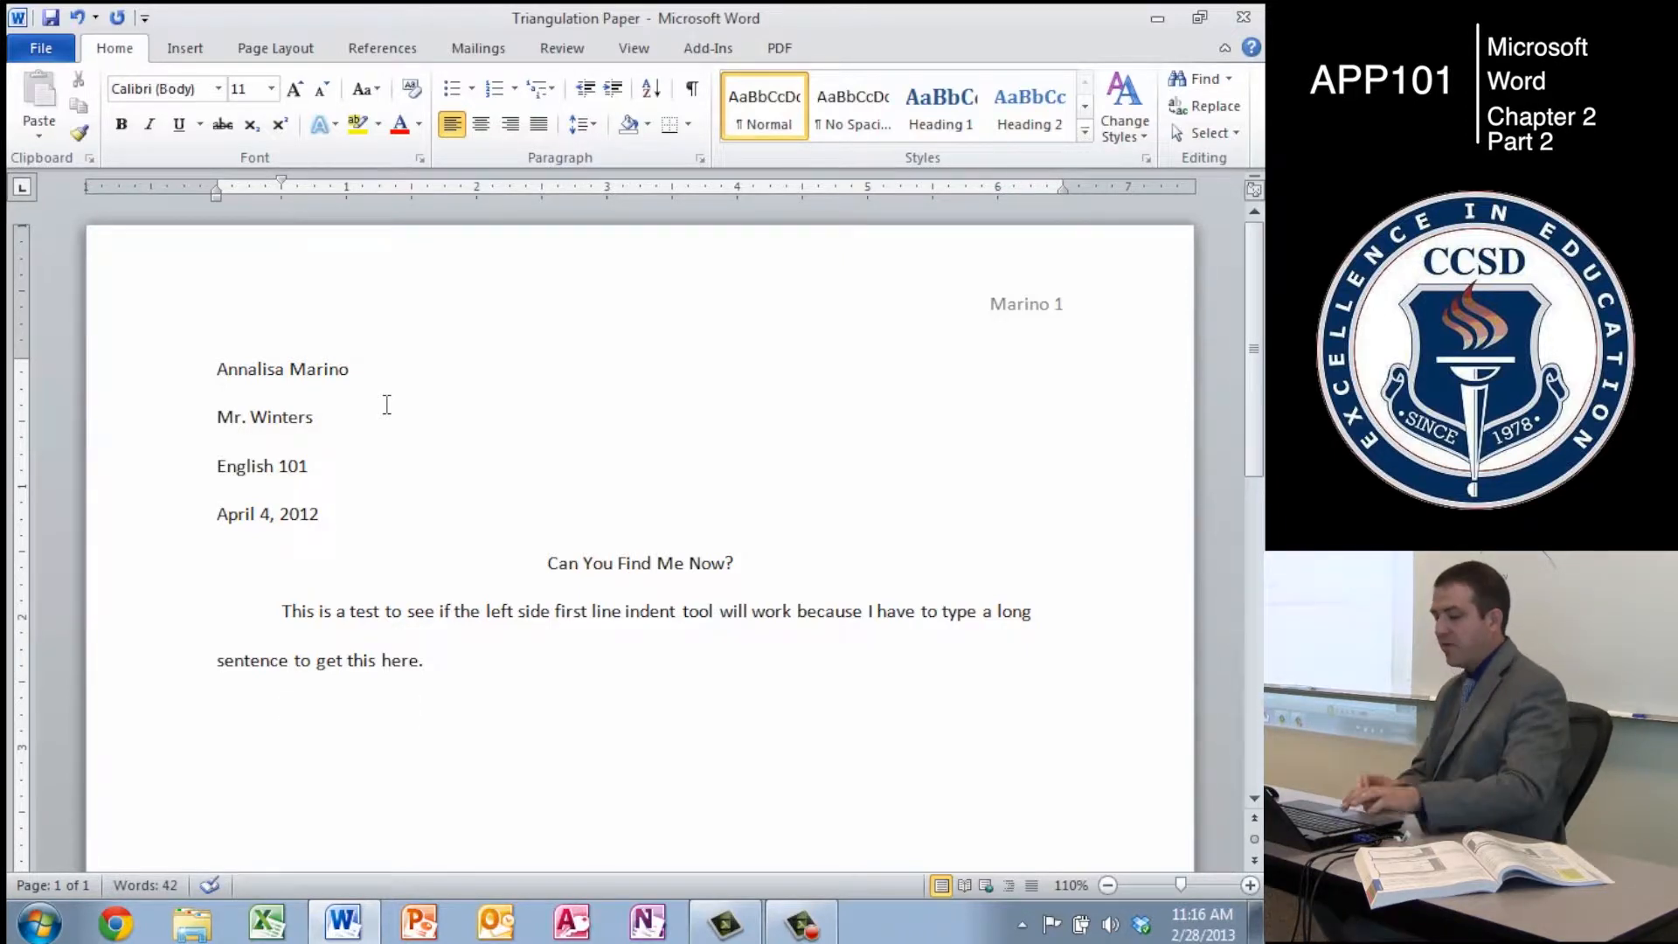
pyautogui.press('Tab')
pyautogui.press('Tab')
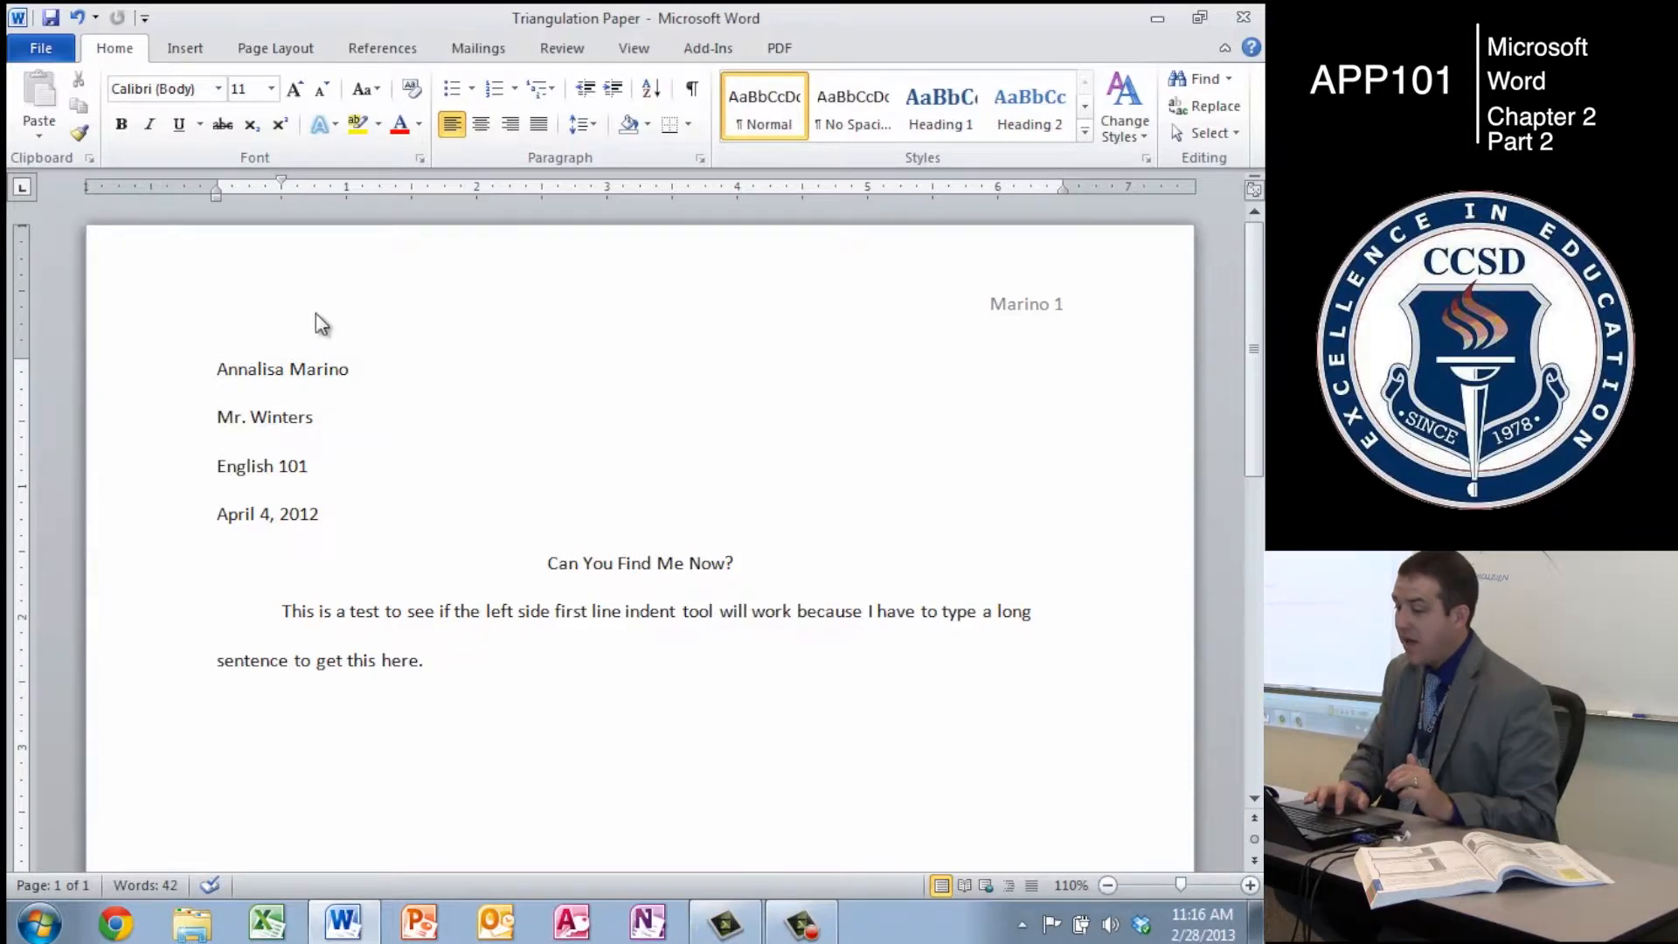
# - Try a hanging indent on the test paragraph, with the first line at the margin and the following lines at 1 inch
pyautogui.moveTo(217, 194); pyautogui.dragTo(347, 196)
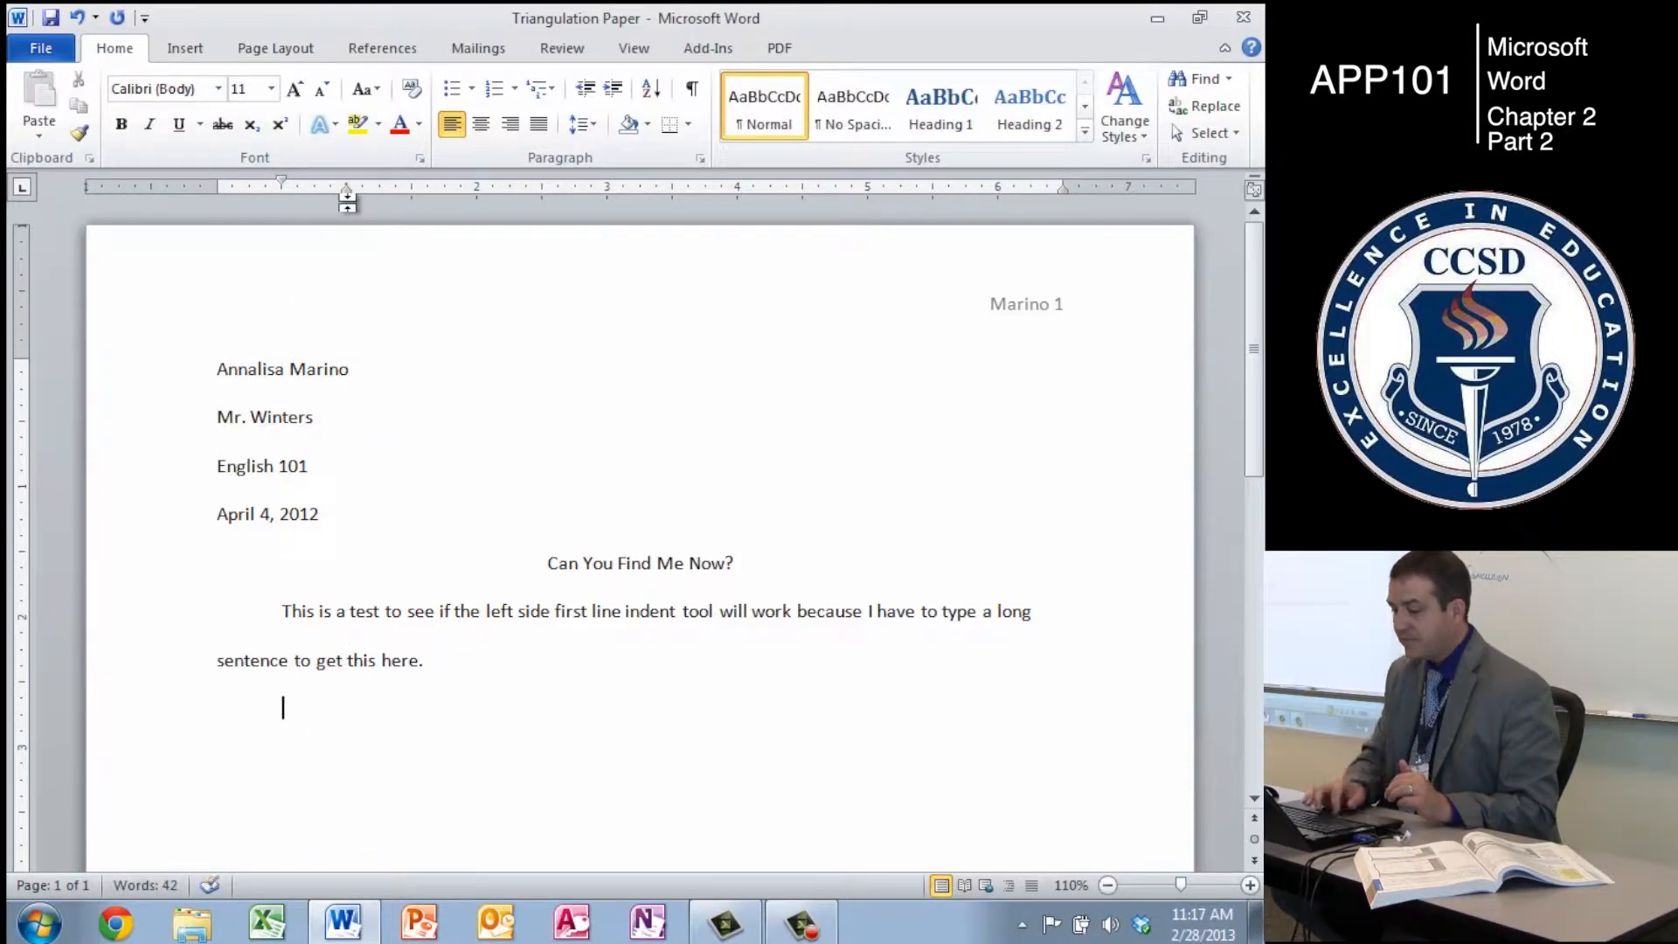
pyautogui.moveTo(341, 716); pyautogui.dragTo(245, 625)
pyautogui.moveTo(217, 192); pyautogui.dragTo(346, 195)
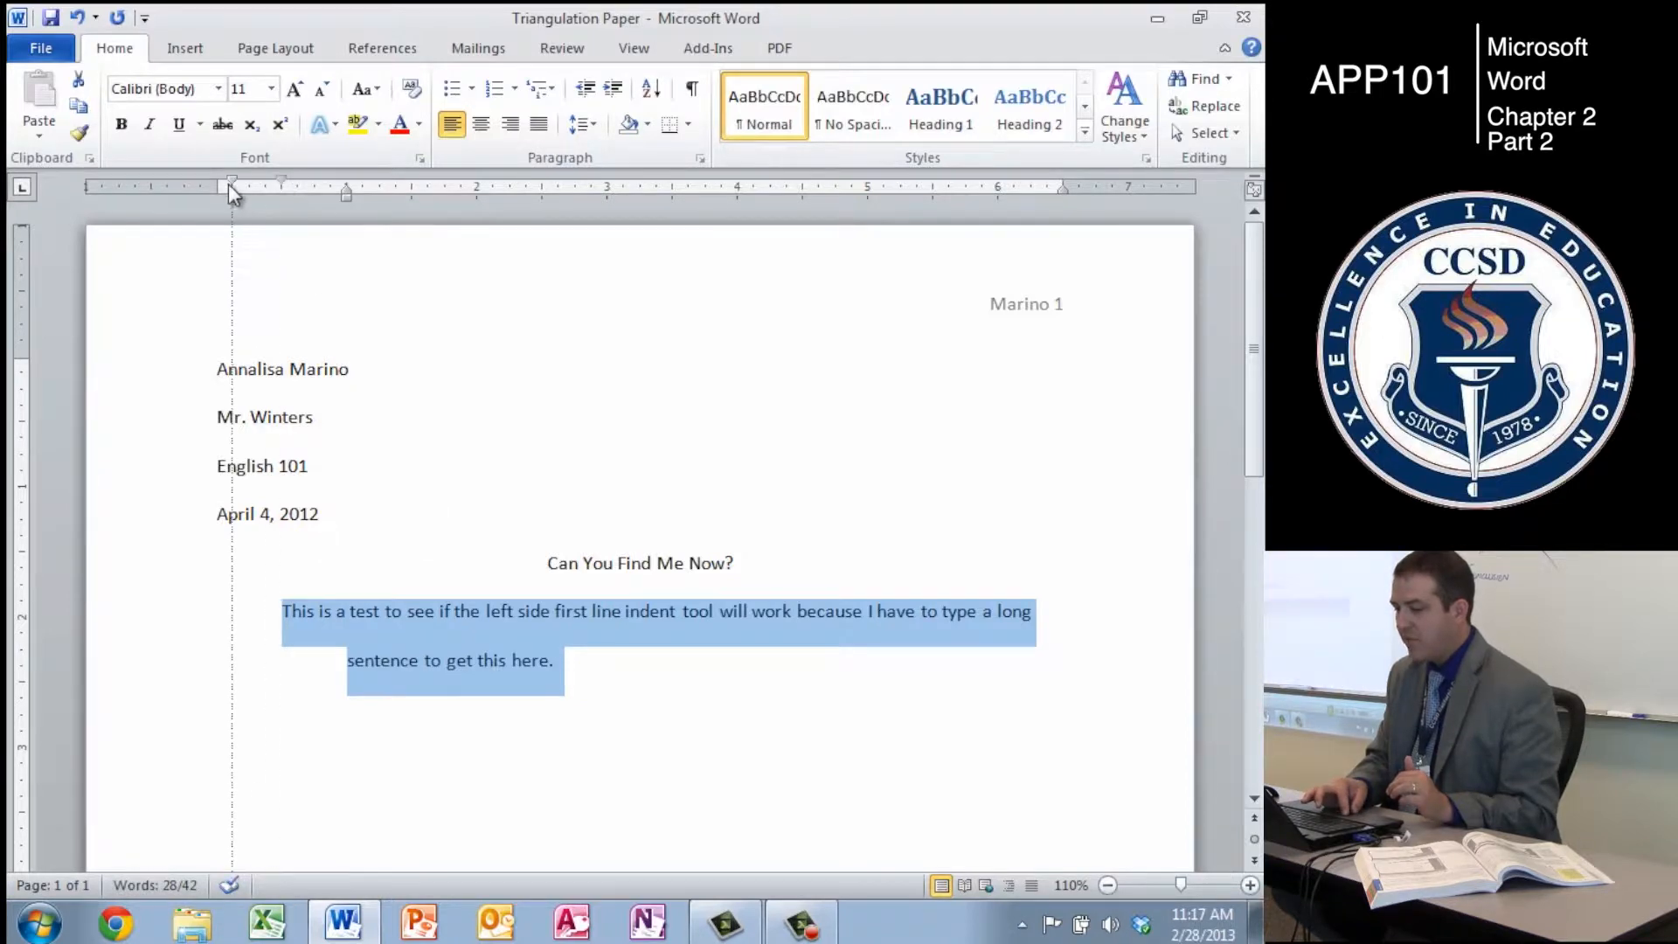
pyautogui.moveTo(222, 186); pyautogui.dragTo(217, 185)
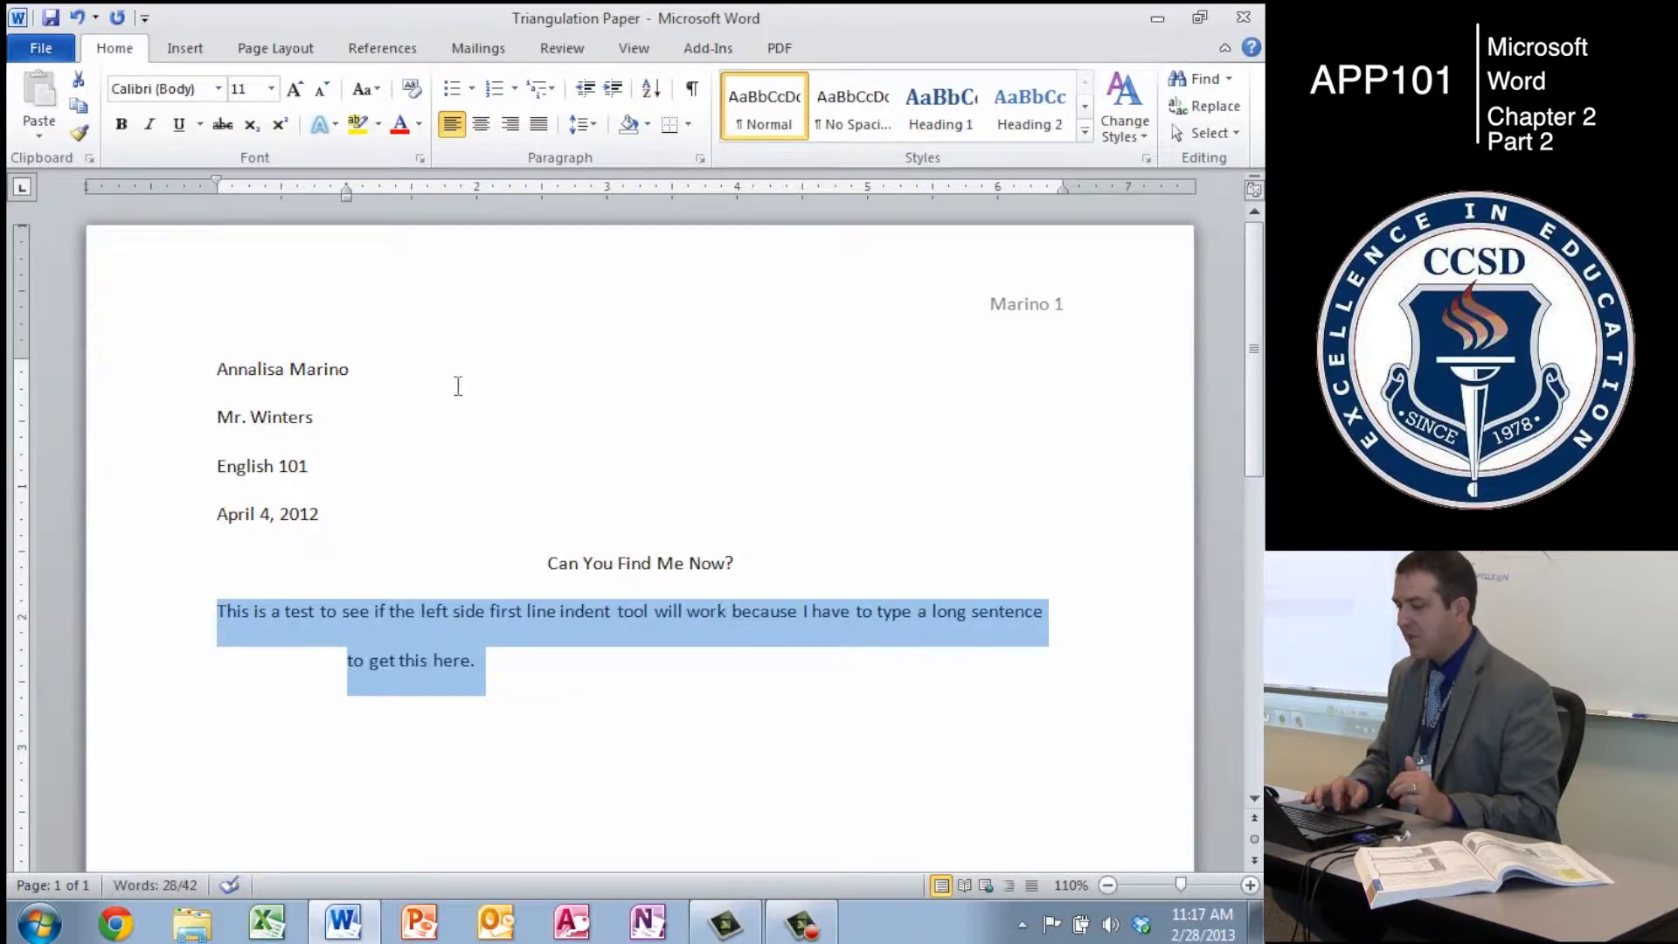
pyautogui.click(506, 668)
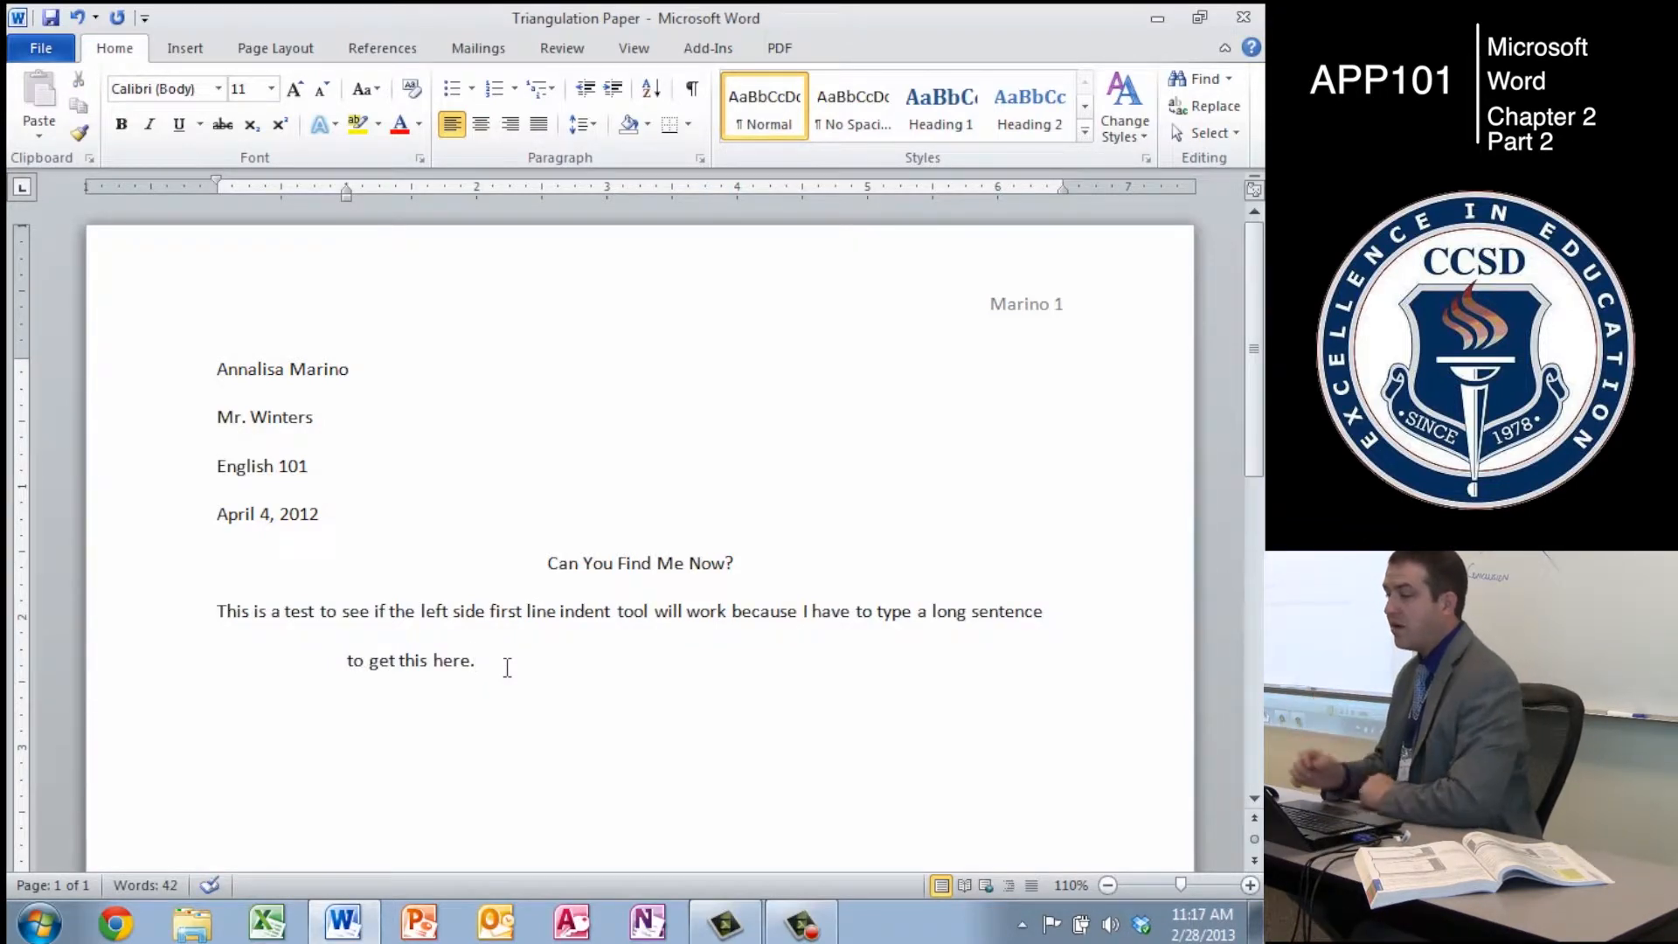
# - Undo the hanging indent, the tab experiments and the test sentence, keeping the first-line indent below the title
pyautogui.hotkey('ctrl', 'z')
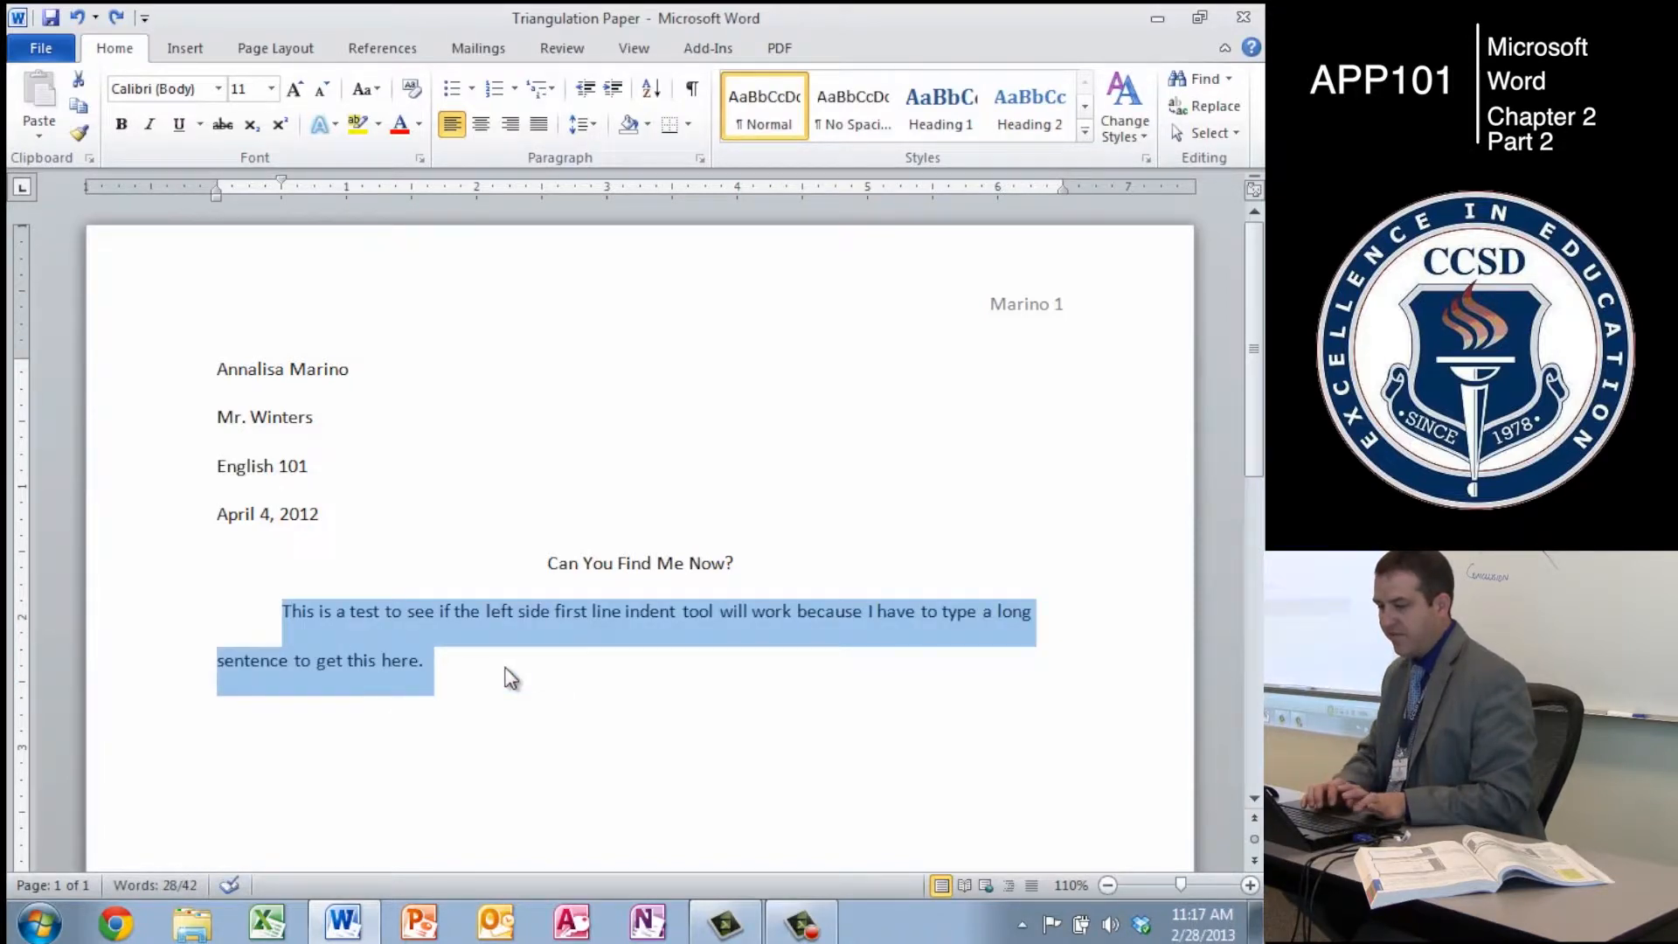
pyautogui.hotkey('ctrl', 'z')
pyautogui.hotkey('ctrl', 'z')
pyautogui.hotkey('ctrl', 'z')
pyautogui.hotkey('ctrl', 'z')
pyautogui.hotkey('ctrl', 'z')
pyautogui.hotkey('ctrl', 'z')
pyautogui.hotkey('ctrl', 'z')
pyautogui.hotkey('ctrl', 'z')
pyautogui.hotkey('ctrl', 'z')
pyautogui.hotkey('ctrl', 'z')
pyautogui.hotkey('ctrl', 'z')
pyautogui.hotkey('ctrl', 'z')
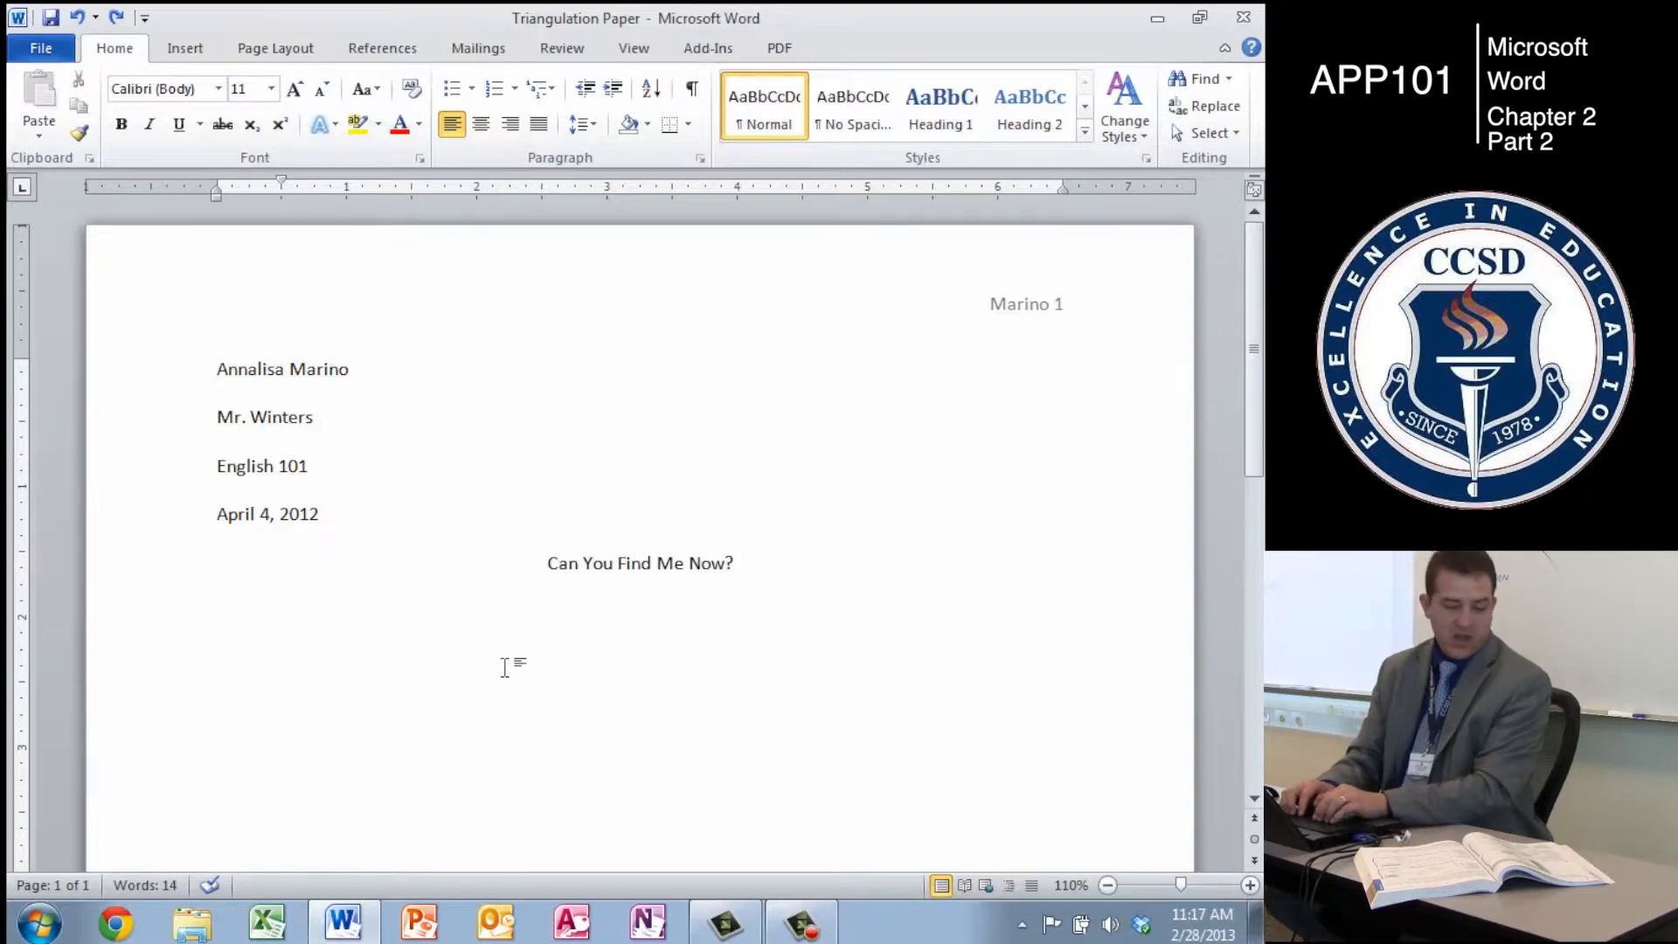
# - Begin the body with "How is a Nintendo Wii console able to determine the location of a Wii Remote while a player interacts with a game?", correcting misspellings
pyautogui.write('How')
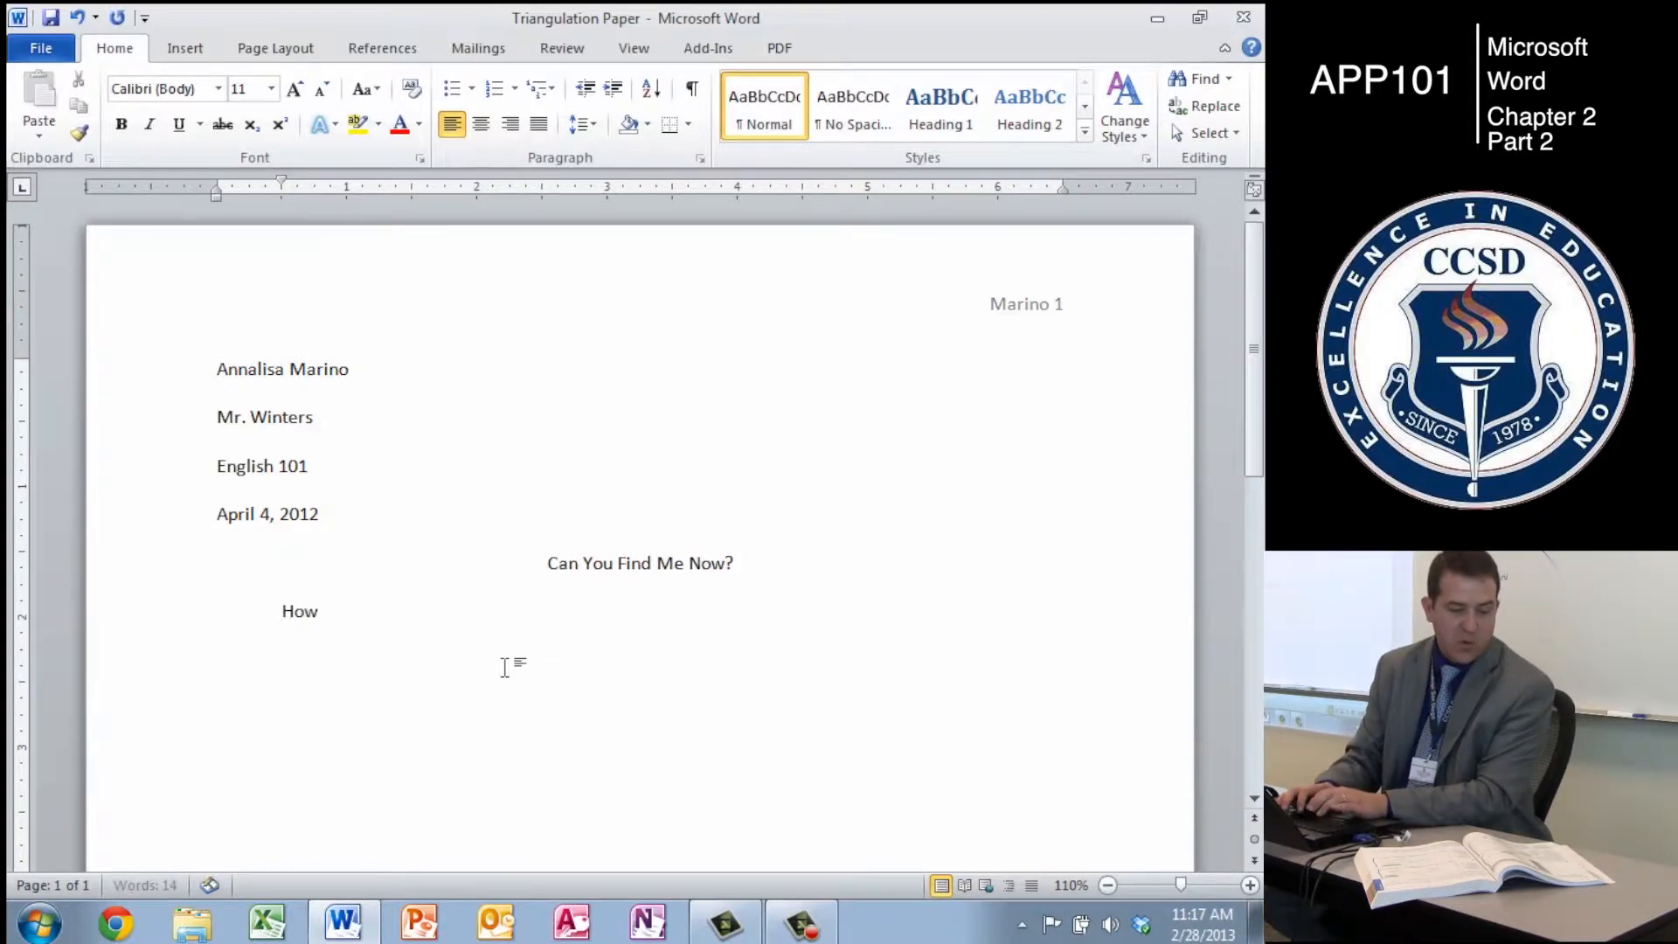
pyautogui.write(' is a Nintendo Wii console able to determine the')
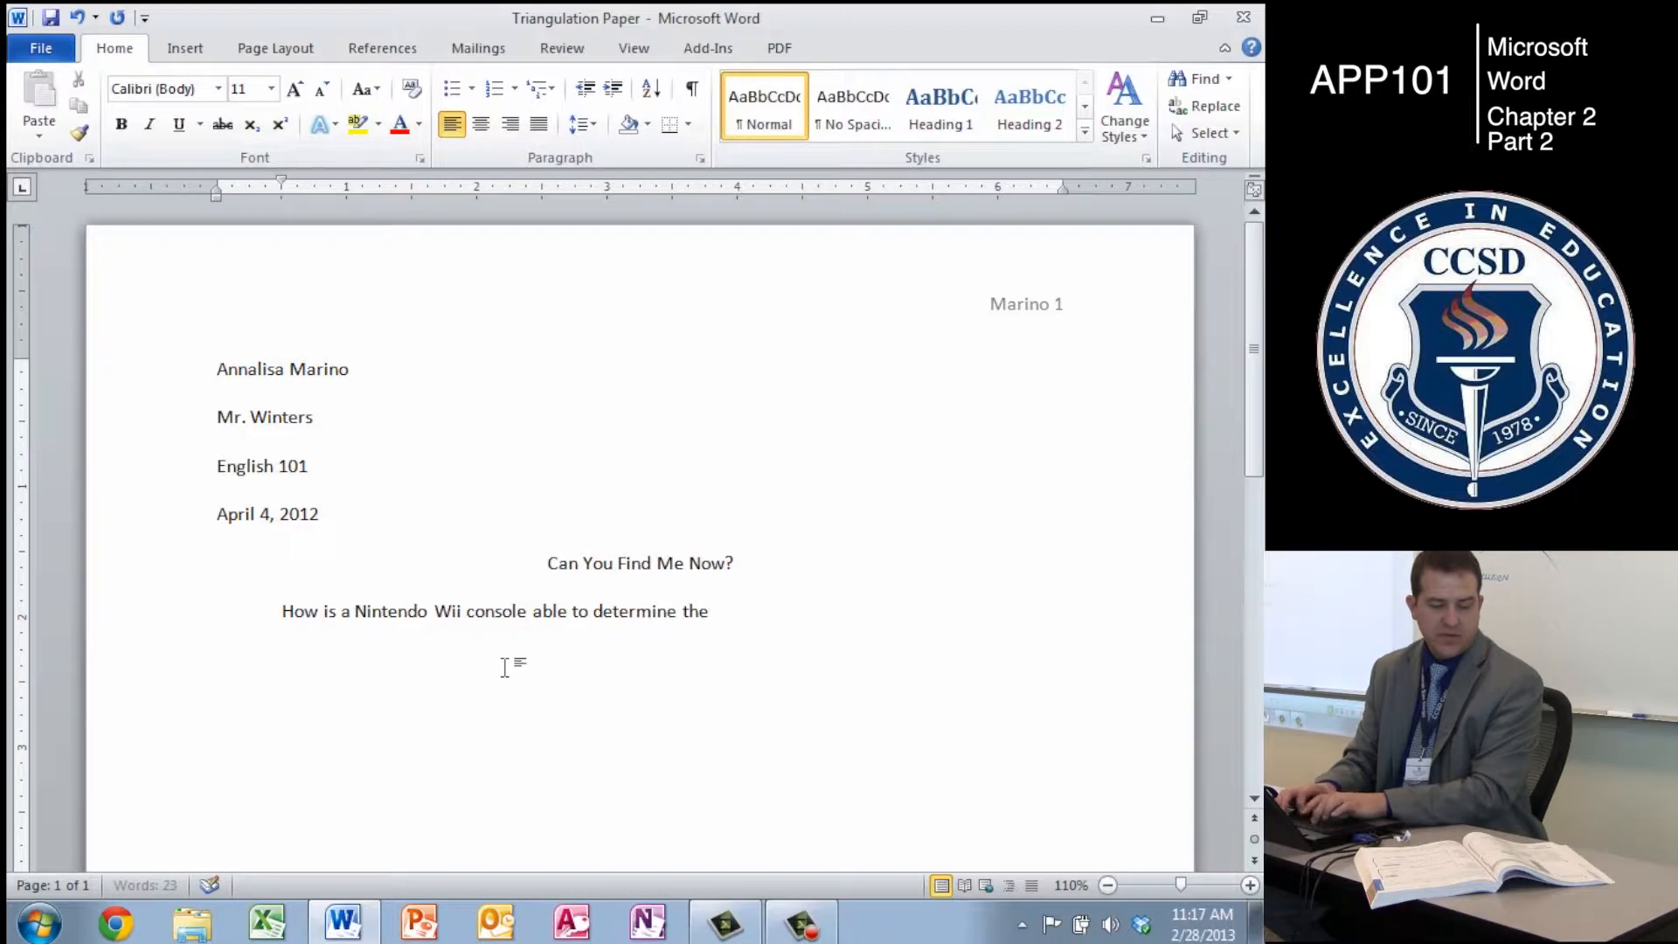
pyautogui.write(' location of a Wii')
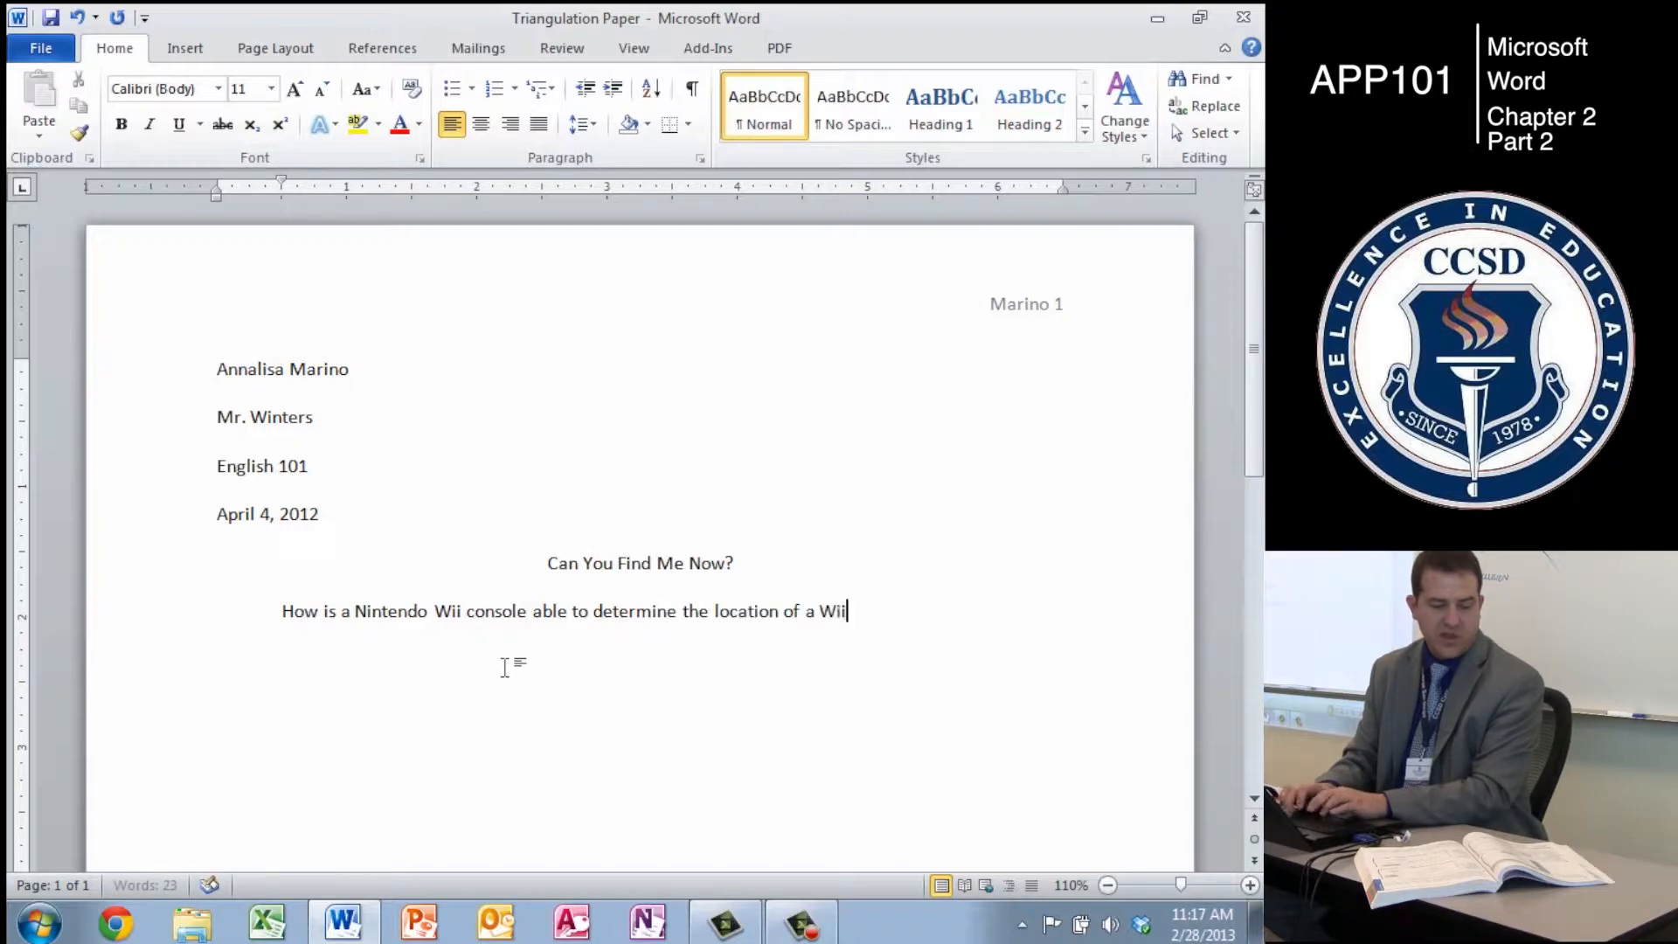
pyautogui.write(' Remote while a player ineracts with a game?')
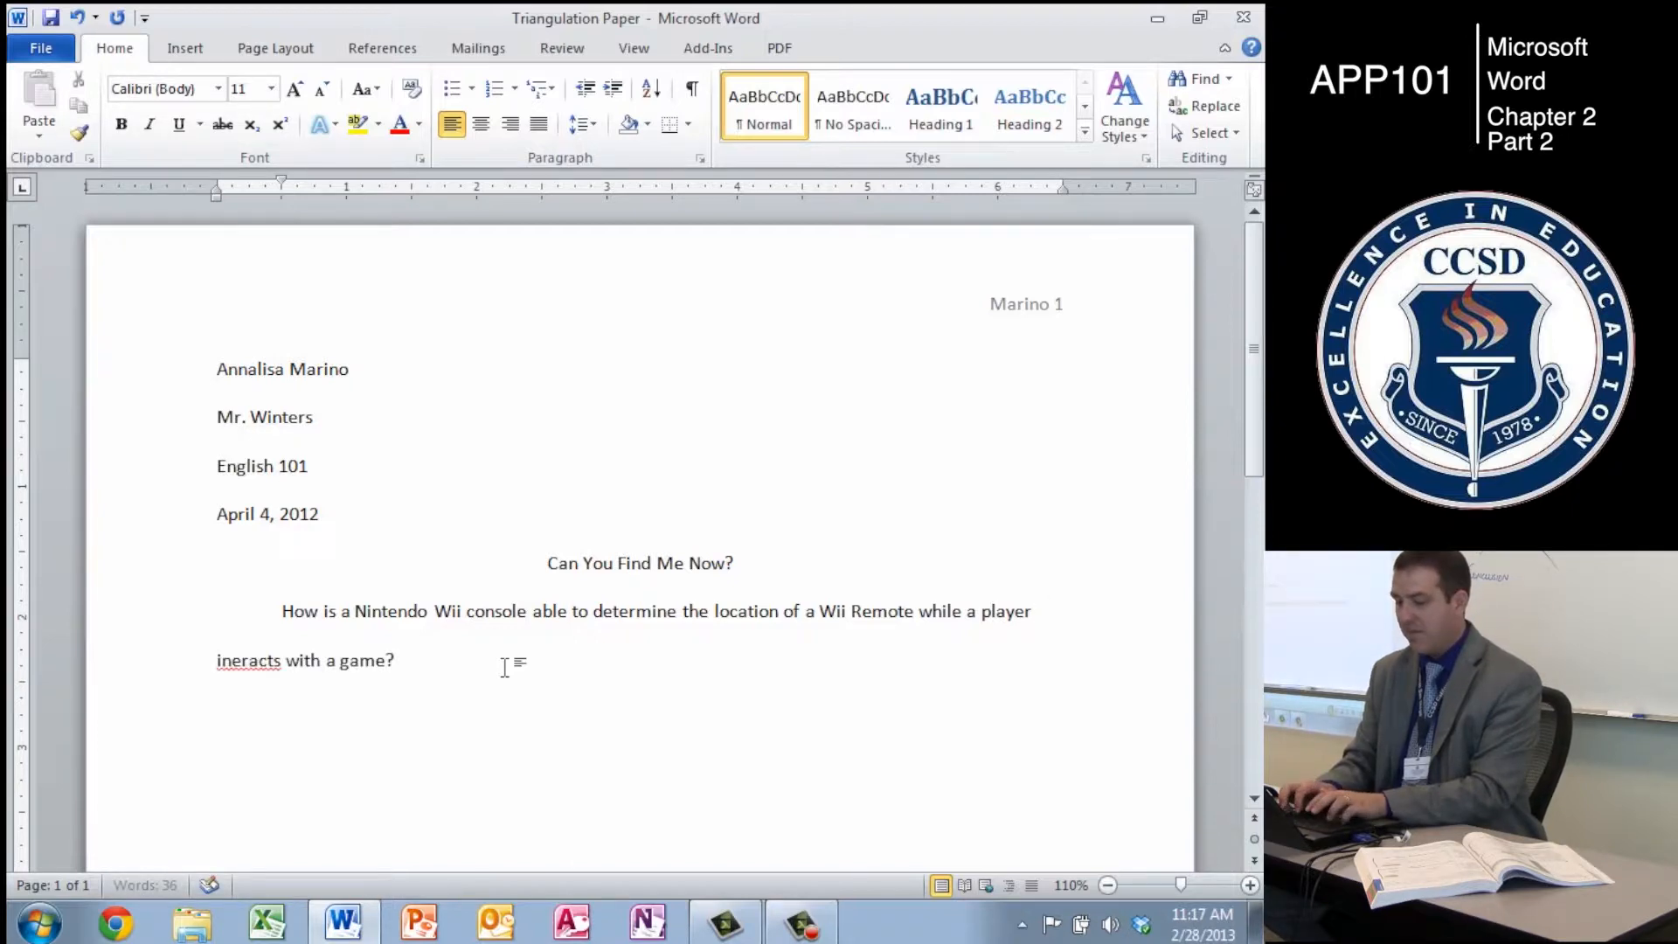
pyautogui.rightClick(238, 655)
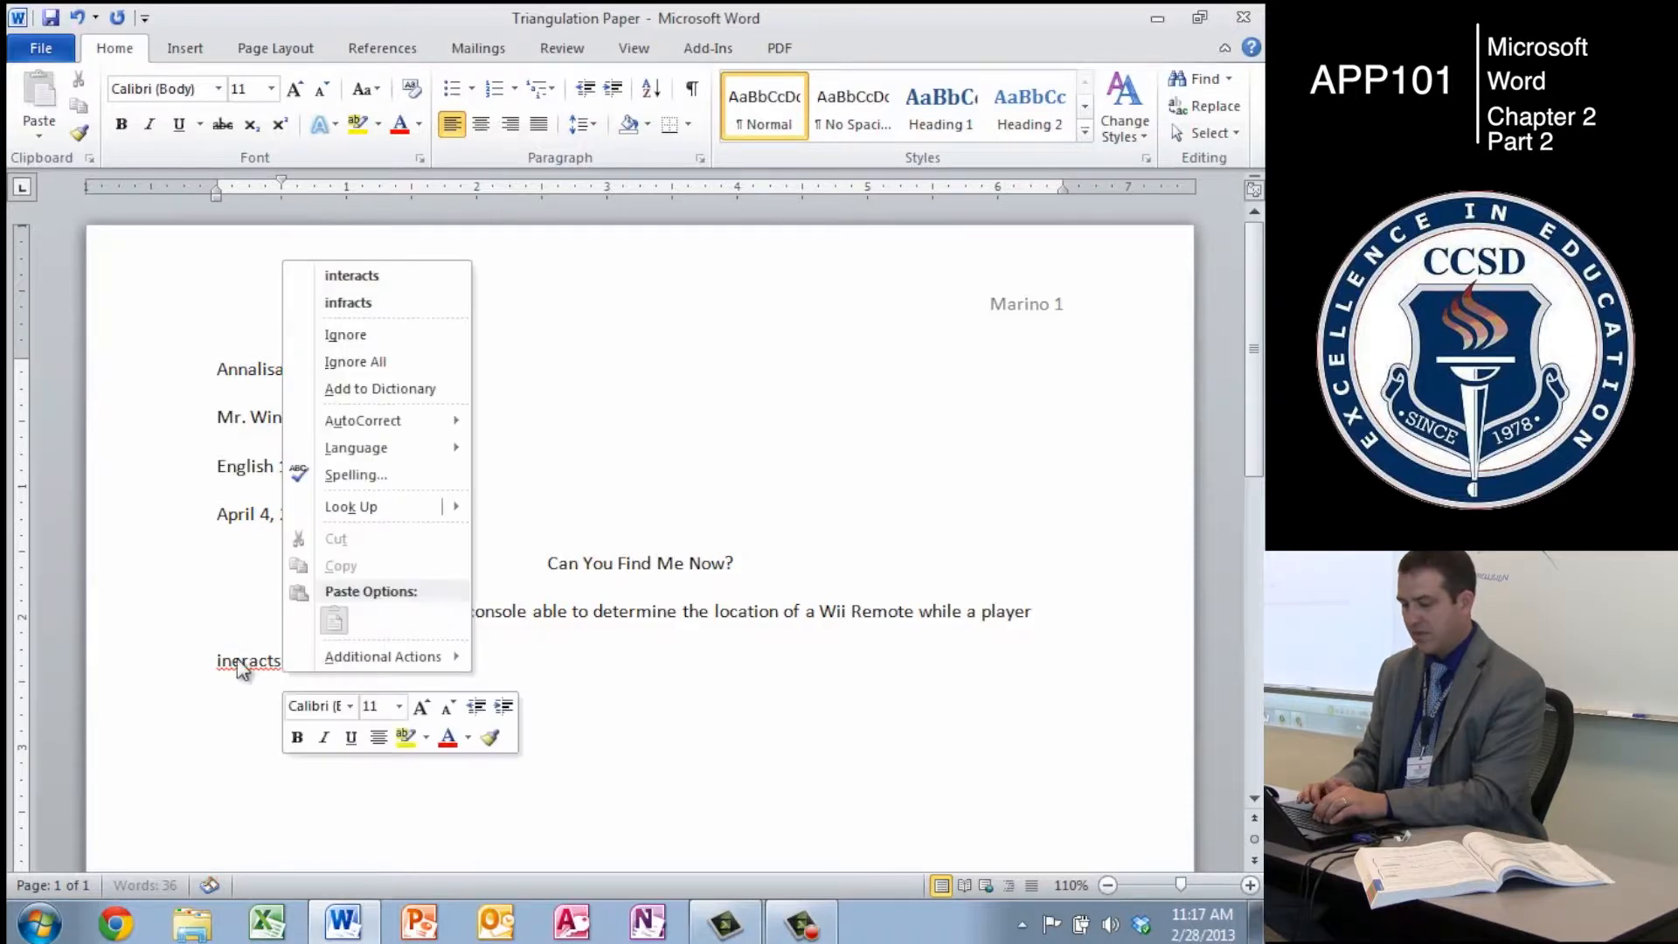
pyautogui.click(382, 276)
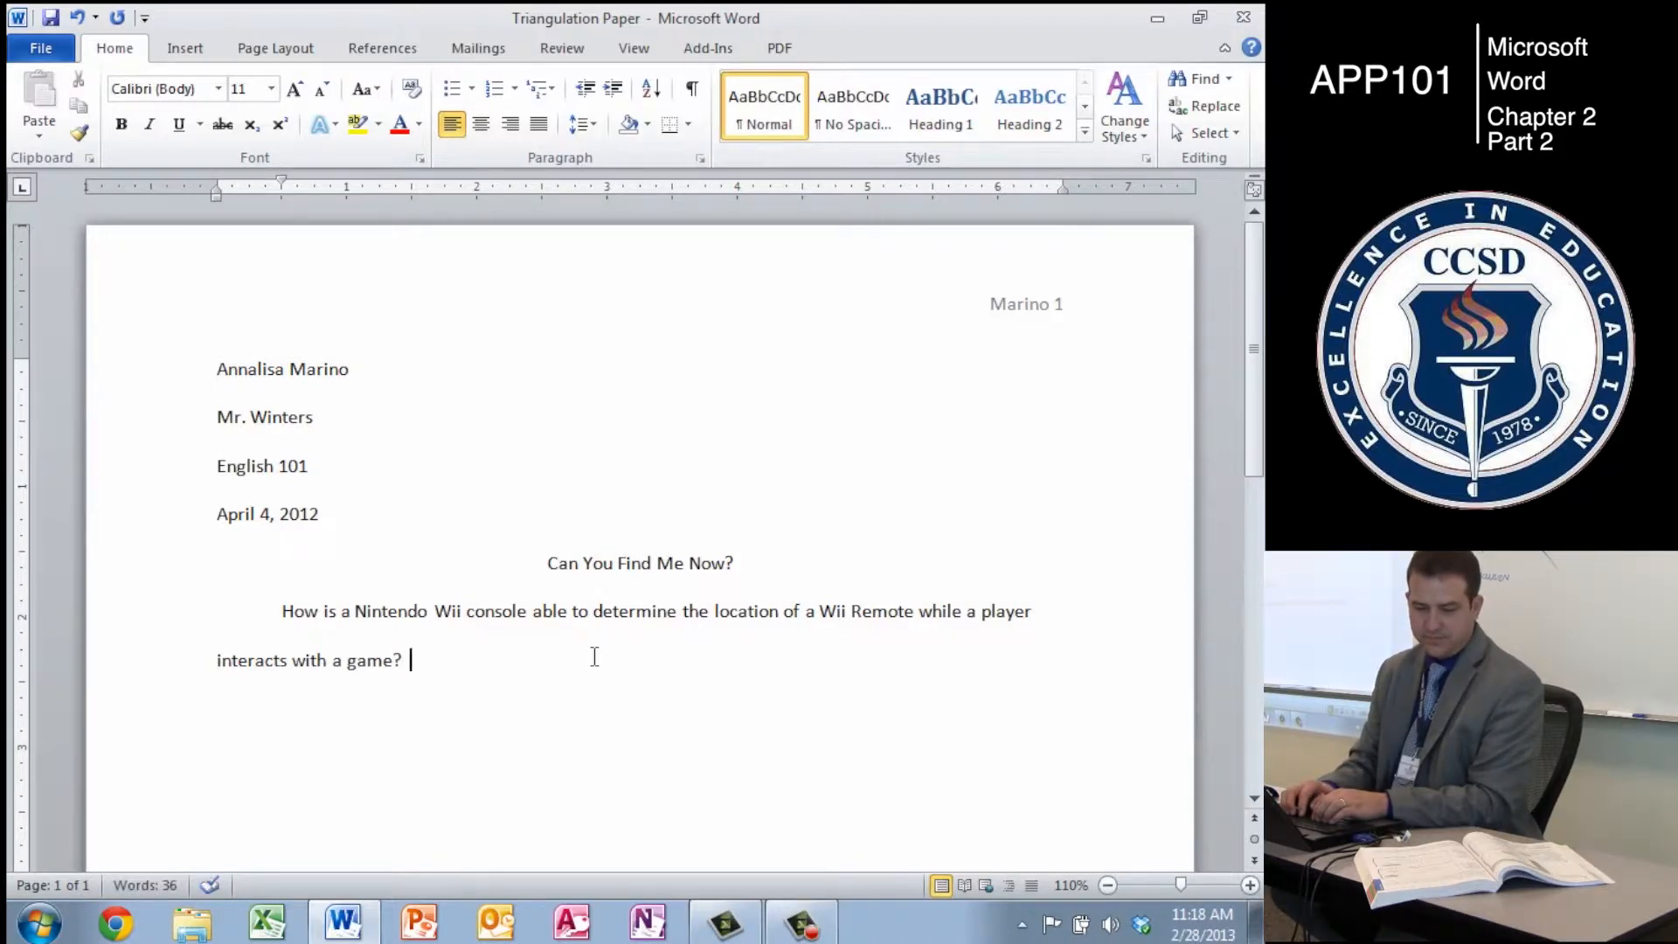
# - Continue the paragraph with "The answer is triangulation, a process that determines the", entering the last word as "teh" to trigger AutoCorrect
pyautogui.write('The')
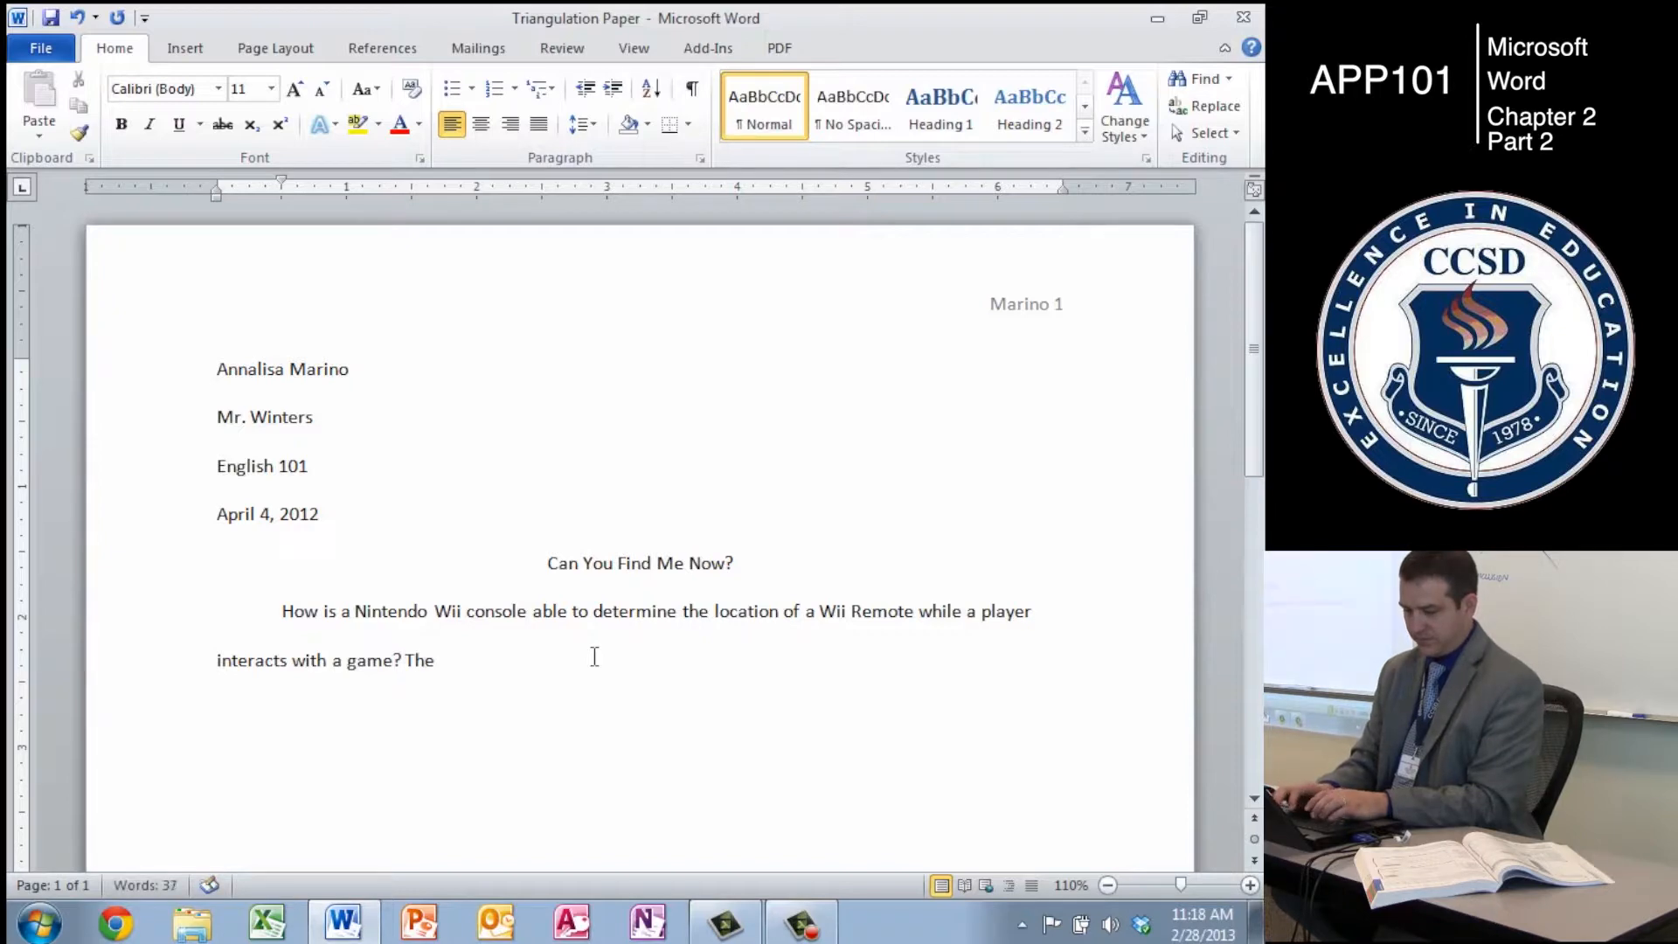
pyautogui.write(' answer ')
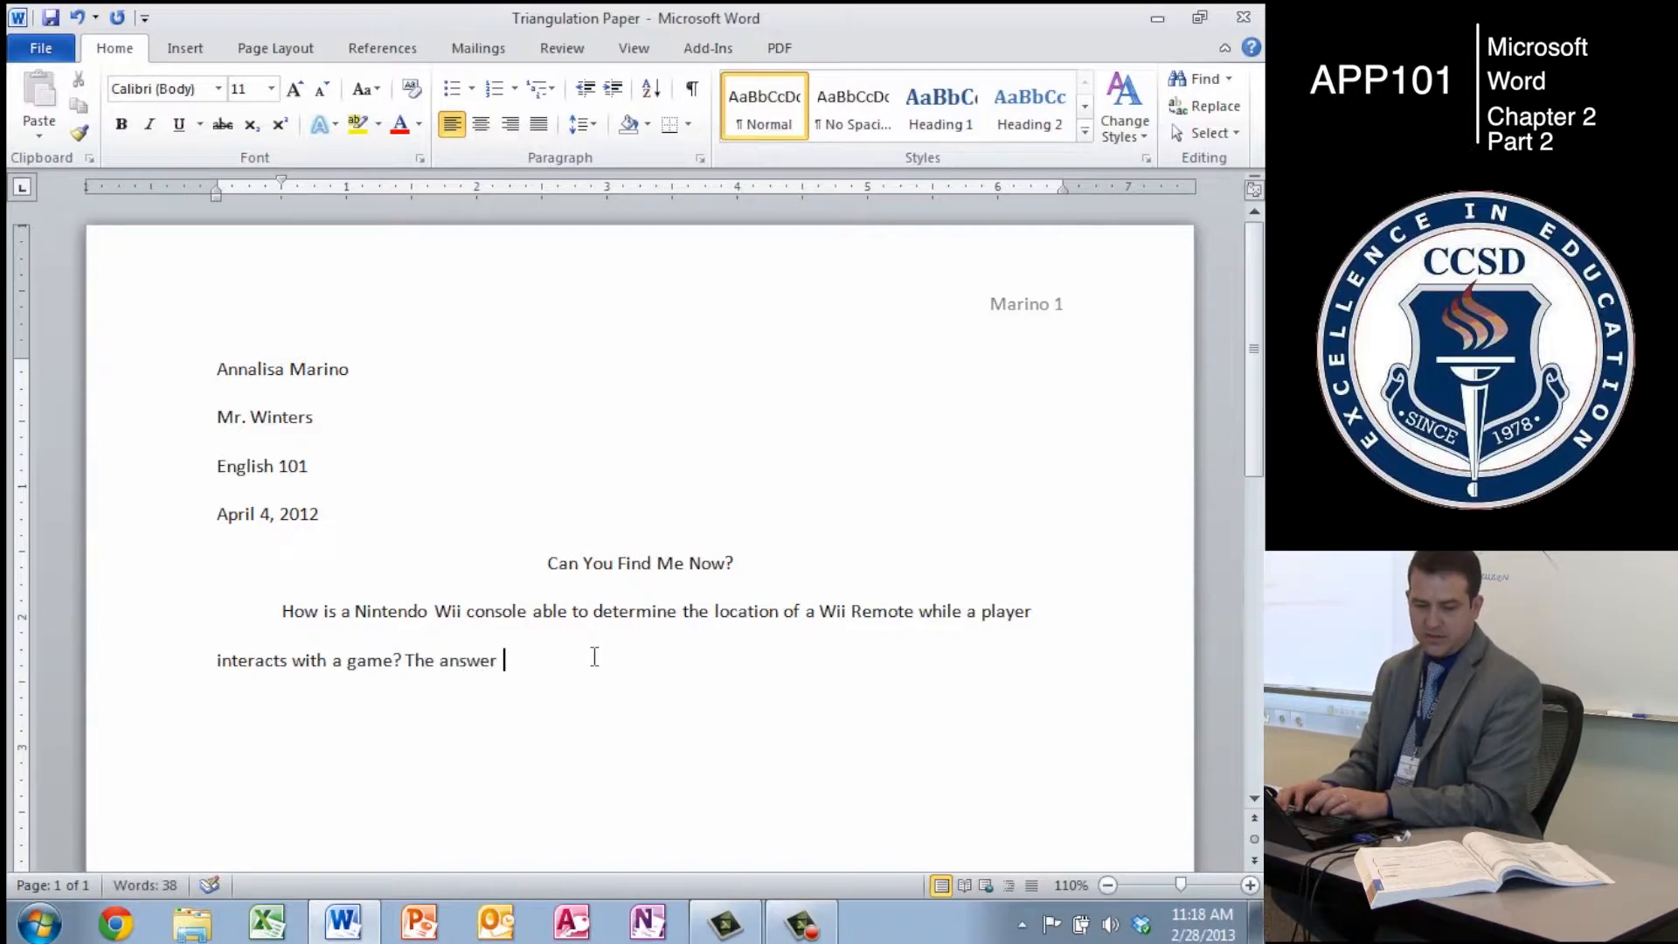
pyautogui.write('is tria')
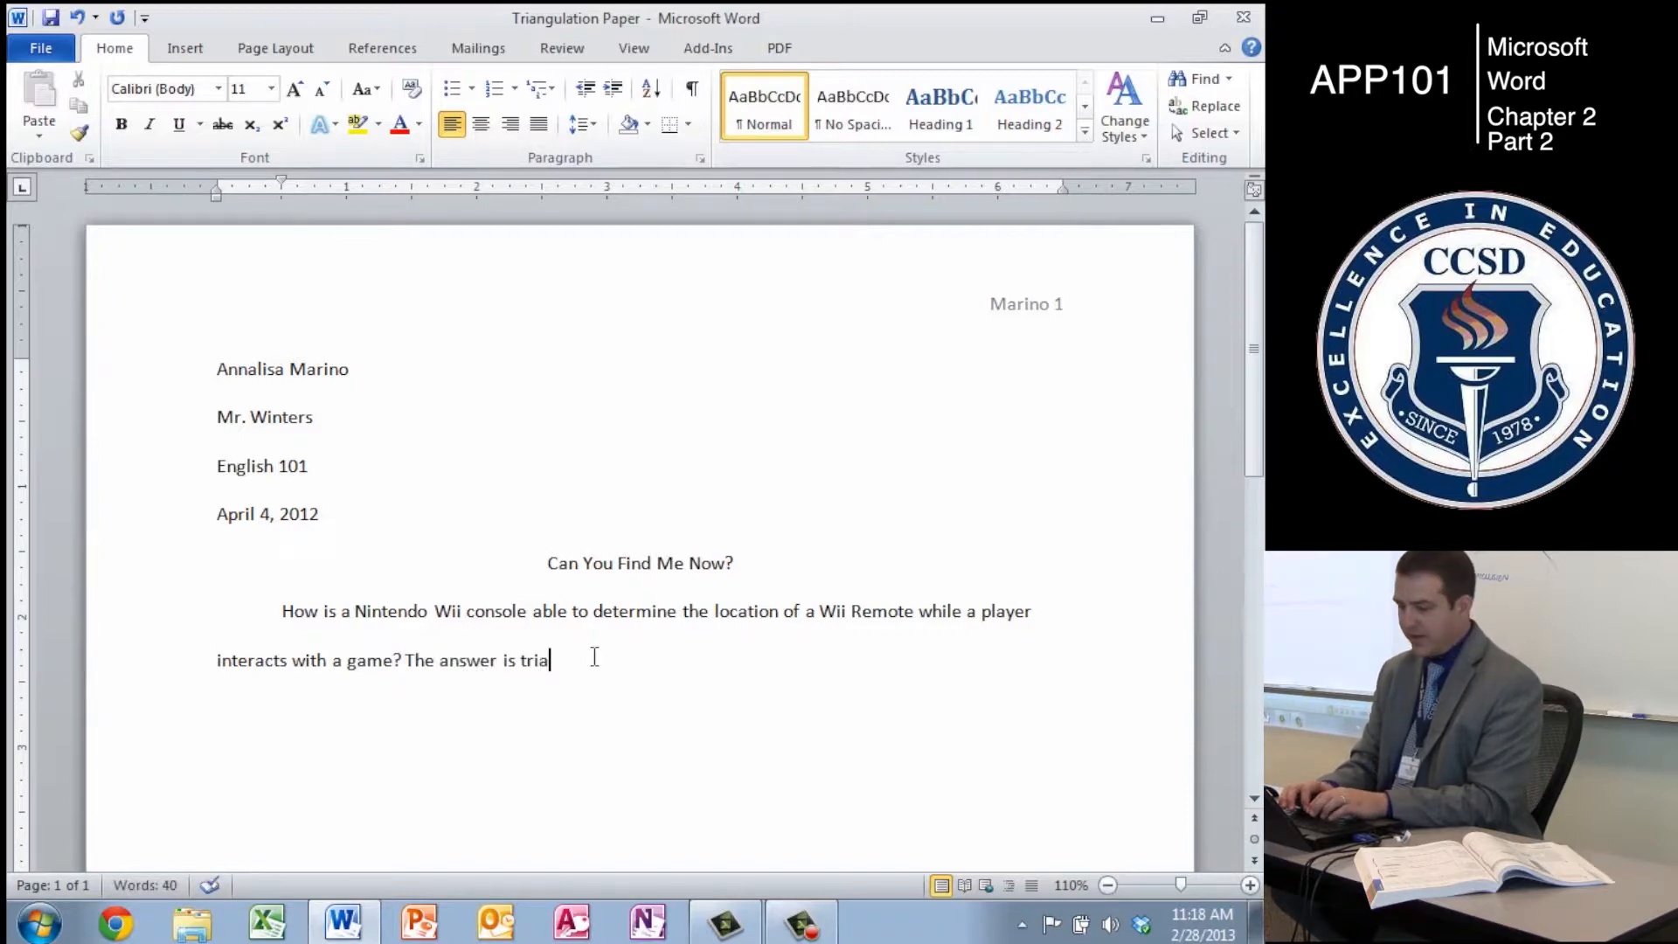
pyautogui.write('ngulation')
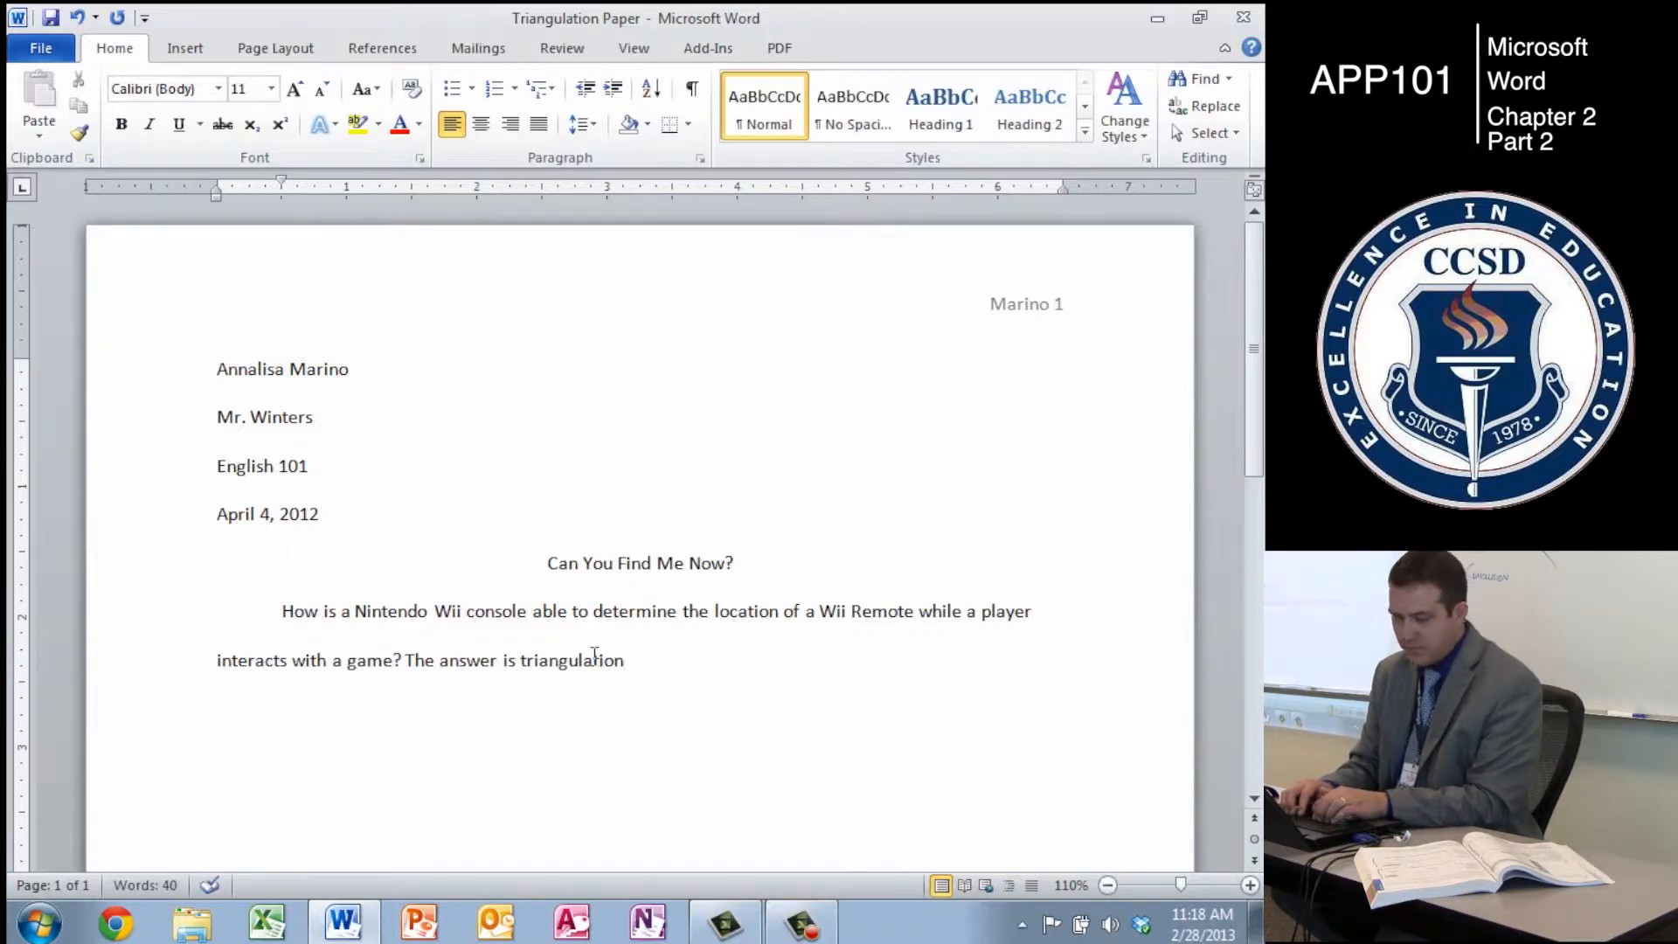
pyautogui.write(', a')
pyautogui.write(' process')
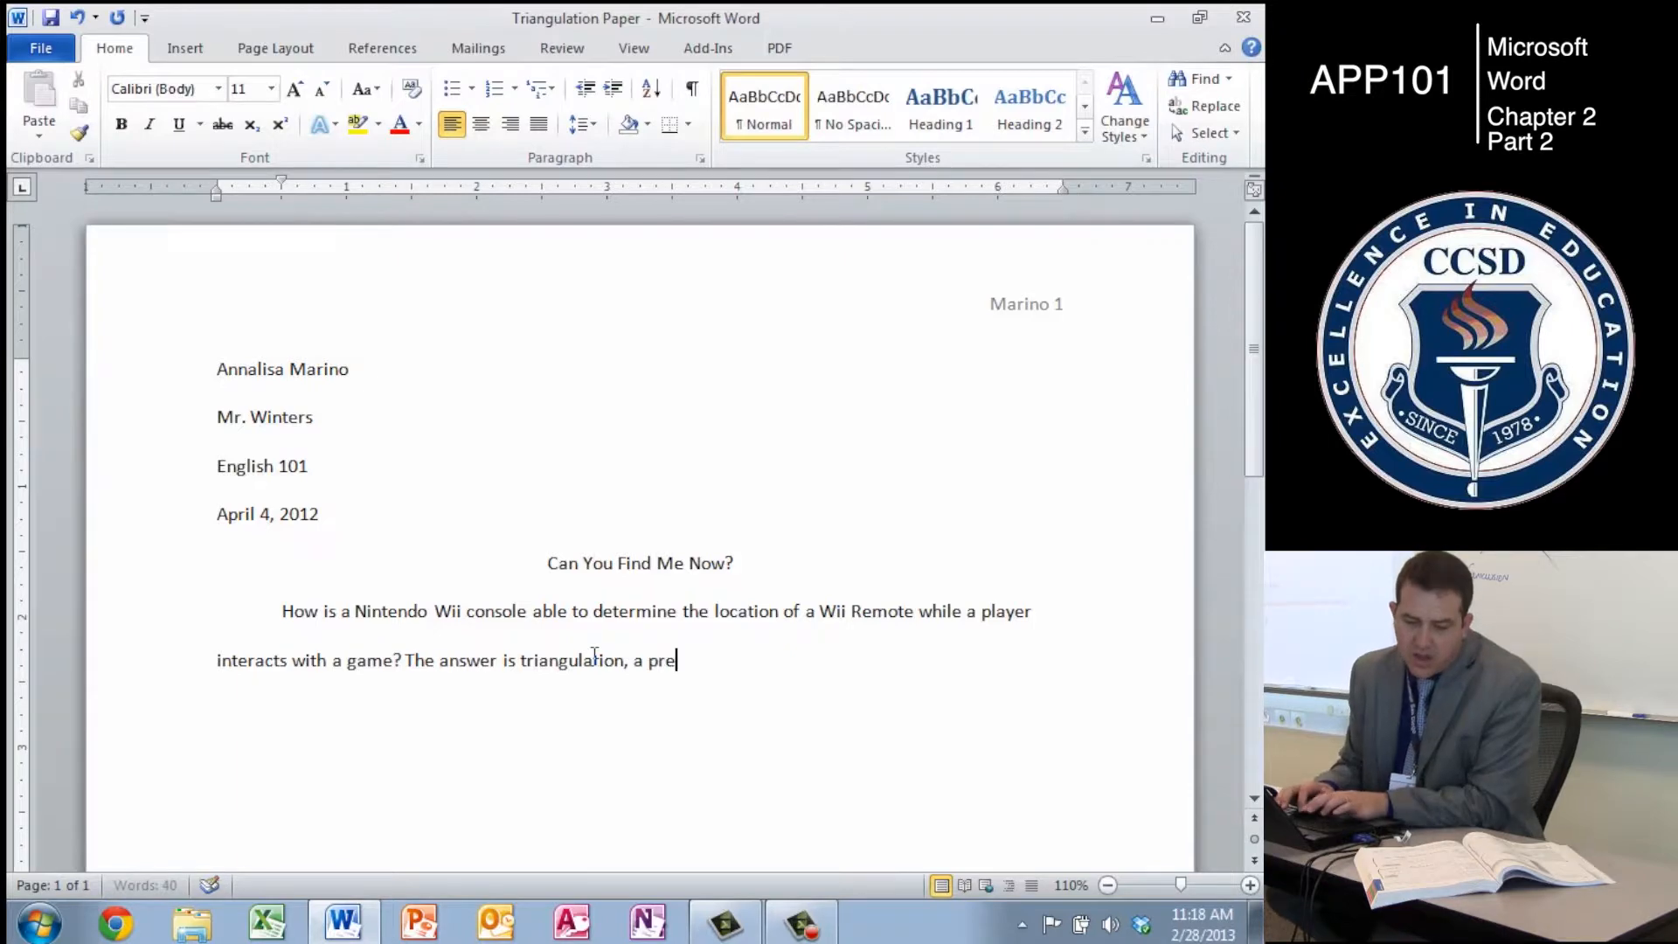
pyautogui.write(' that determ')
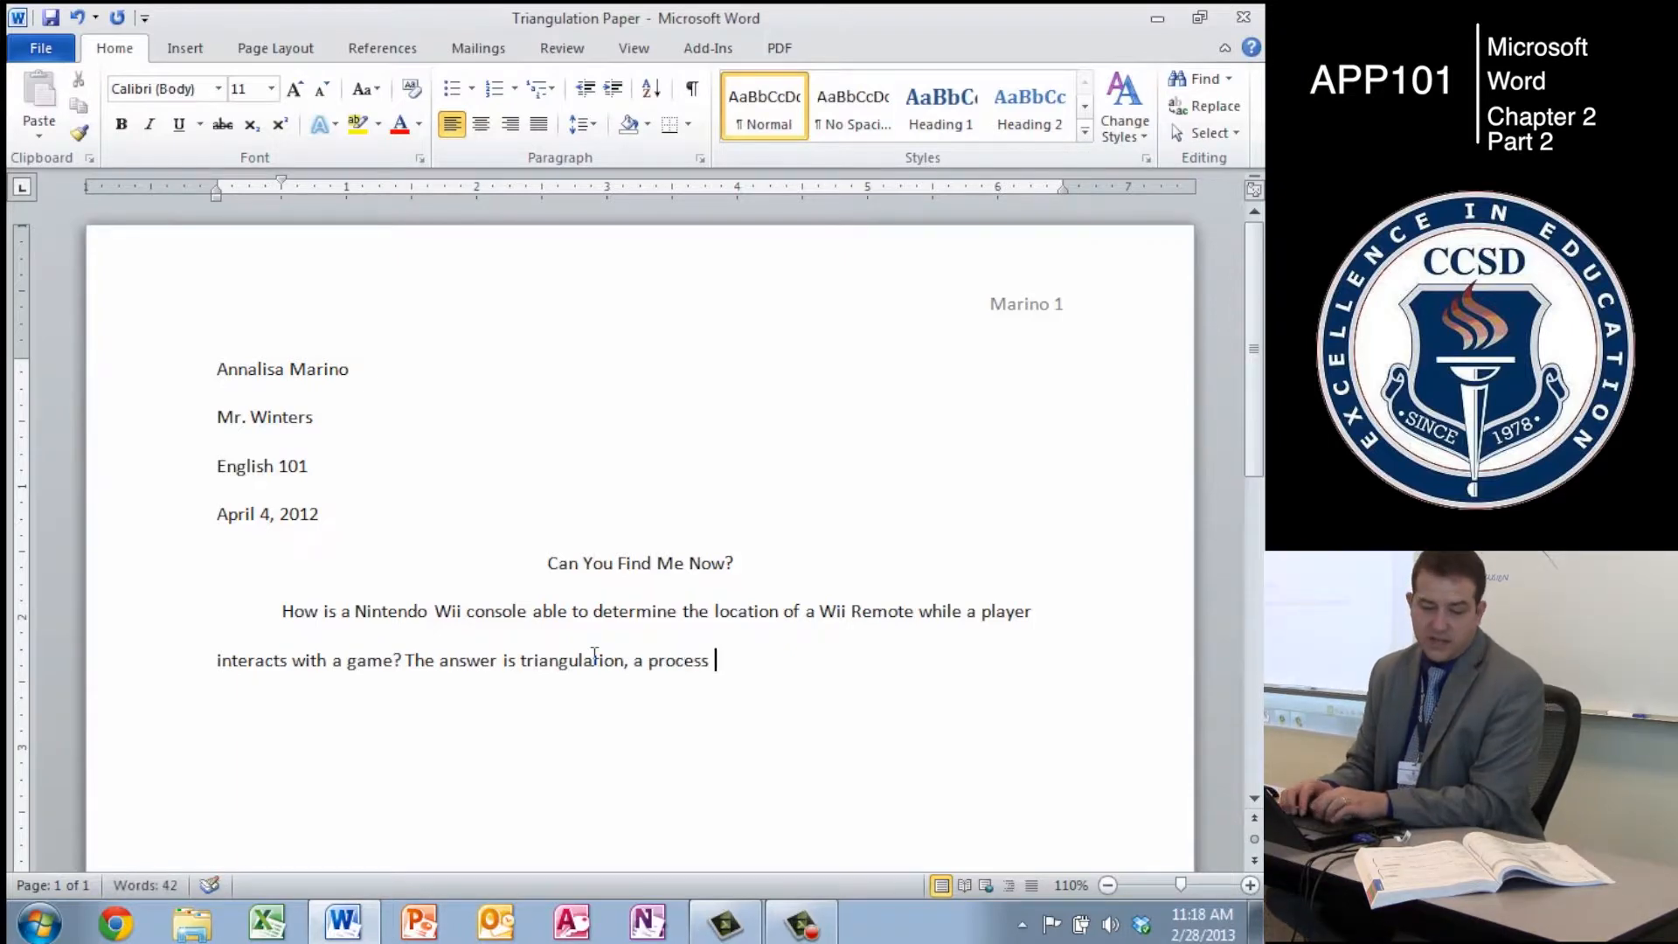
pyautogui.write('ines ')
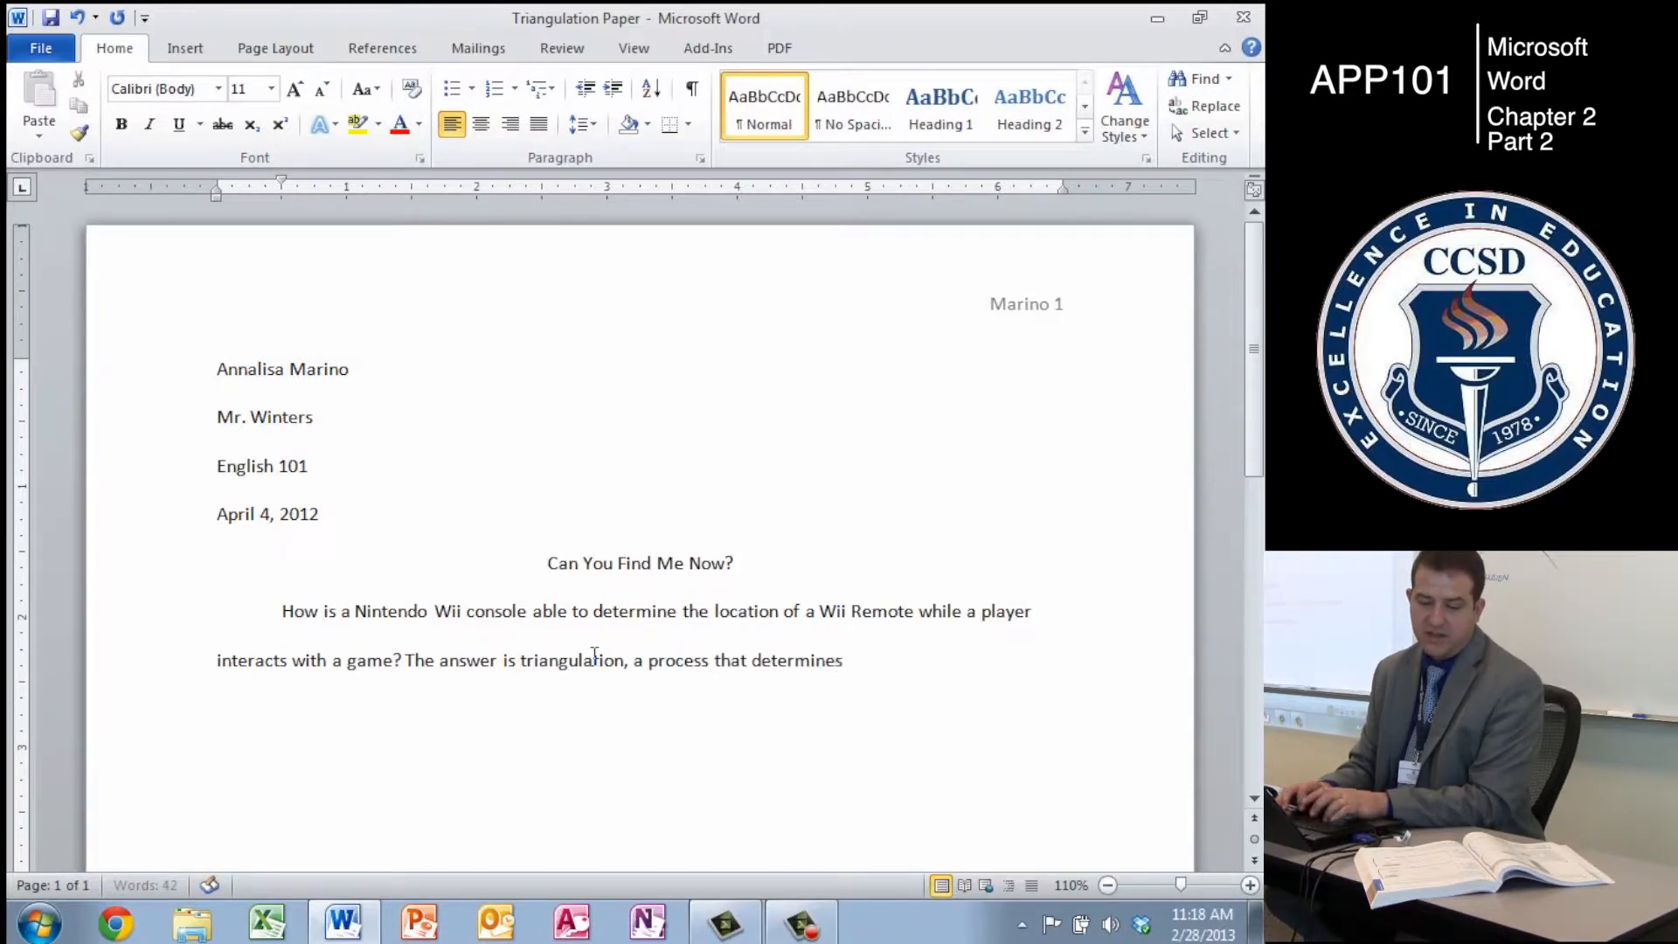
pyautogui.write('he')
pyautogui.press('BackSpace')
pyautogui.press('BackSpace')
pyautogui.write('teh')
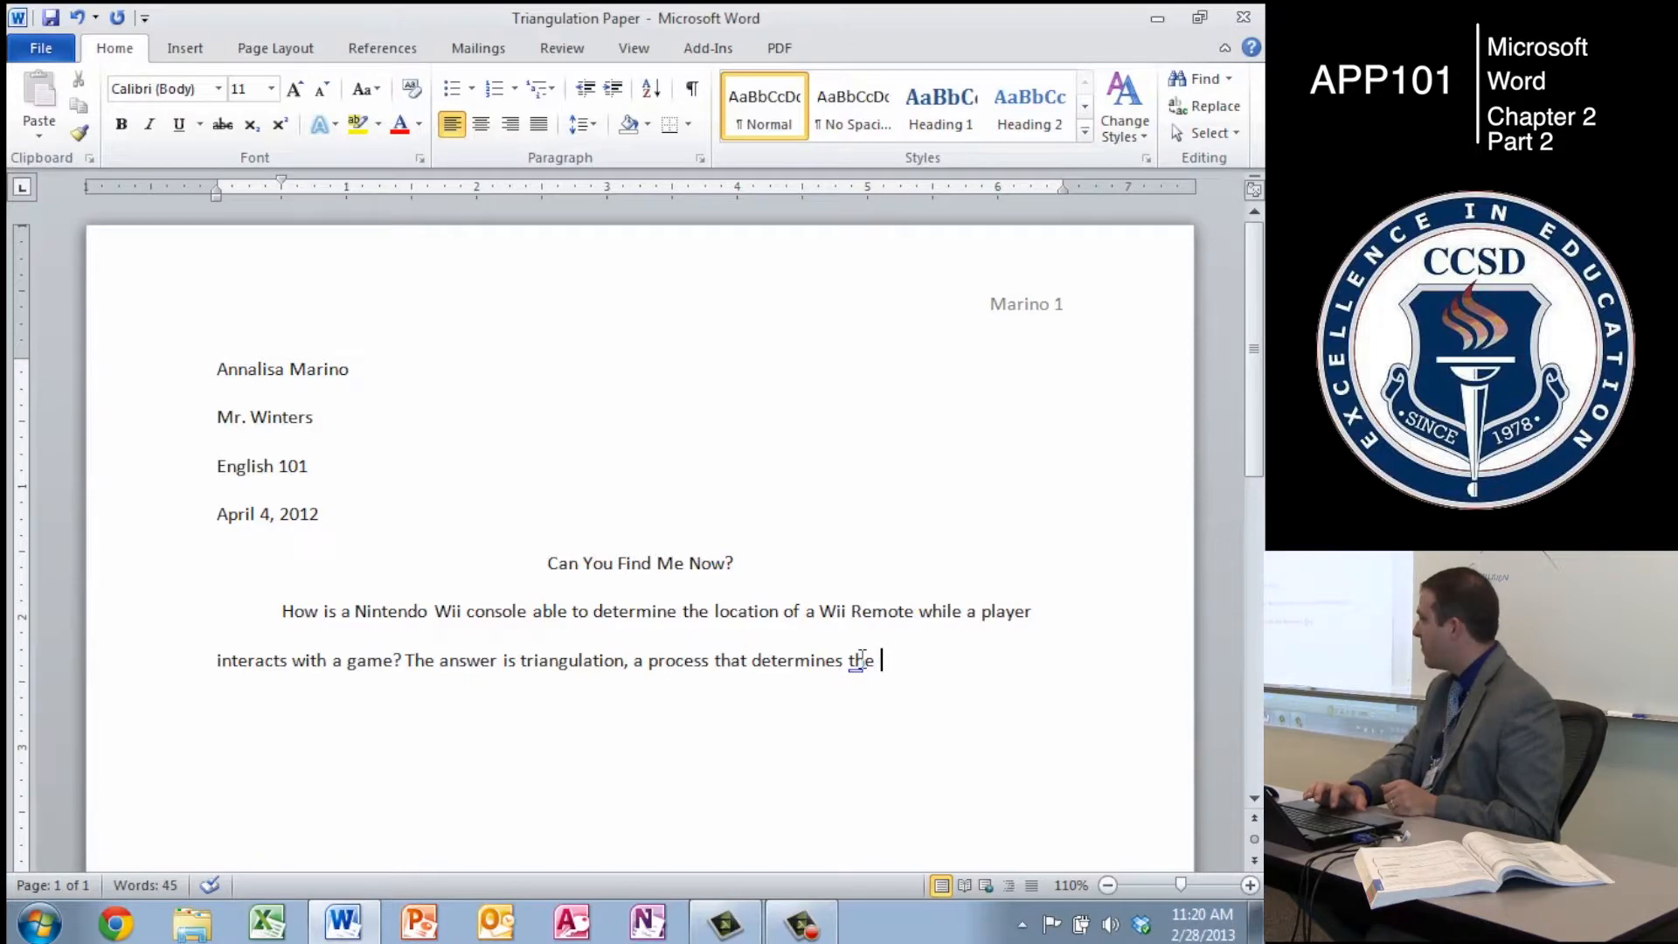
# - Review the AutoCorrect settings from the corrected word "the", then close them without changes
pyautogui.moveTo(861, 661)
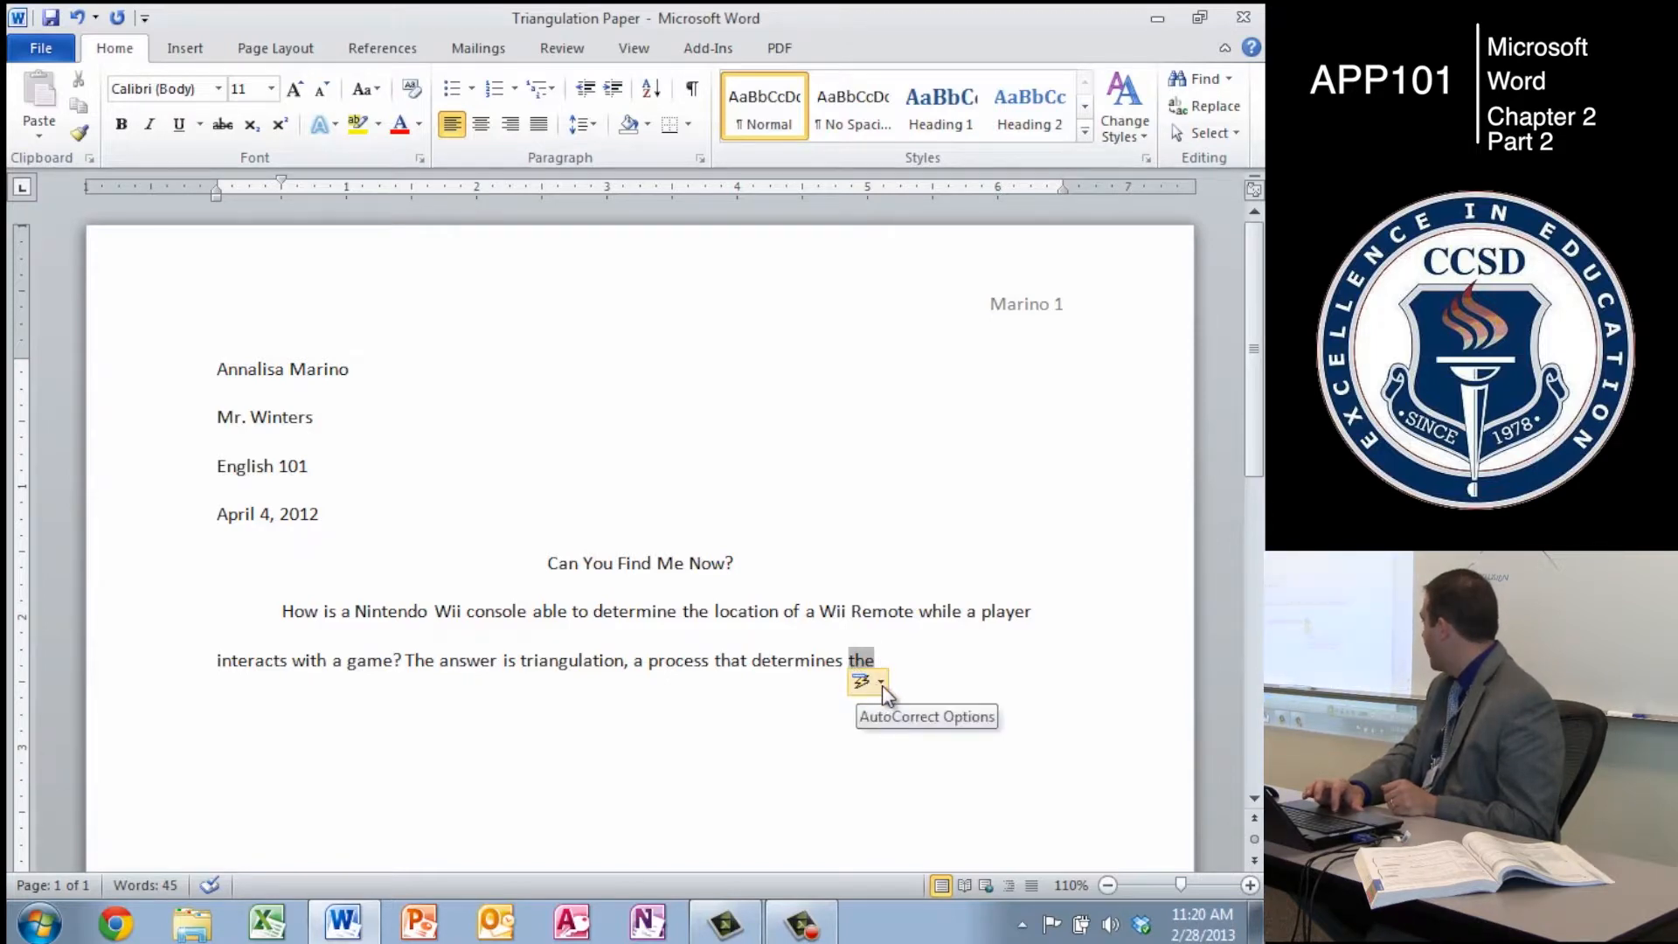
pyautogui.click(880, 684)
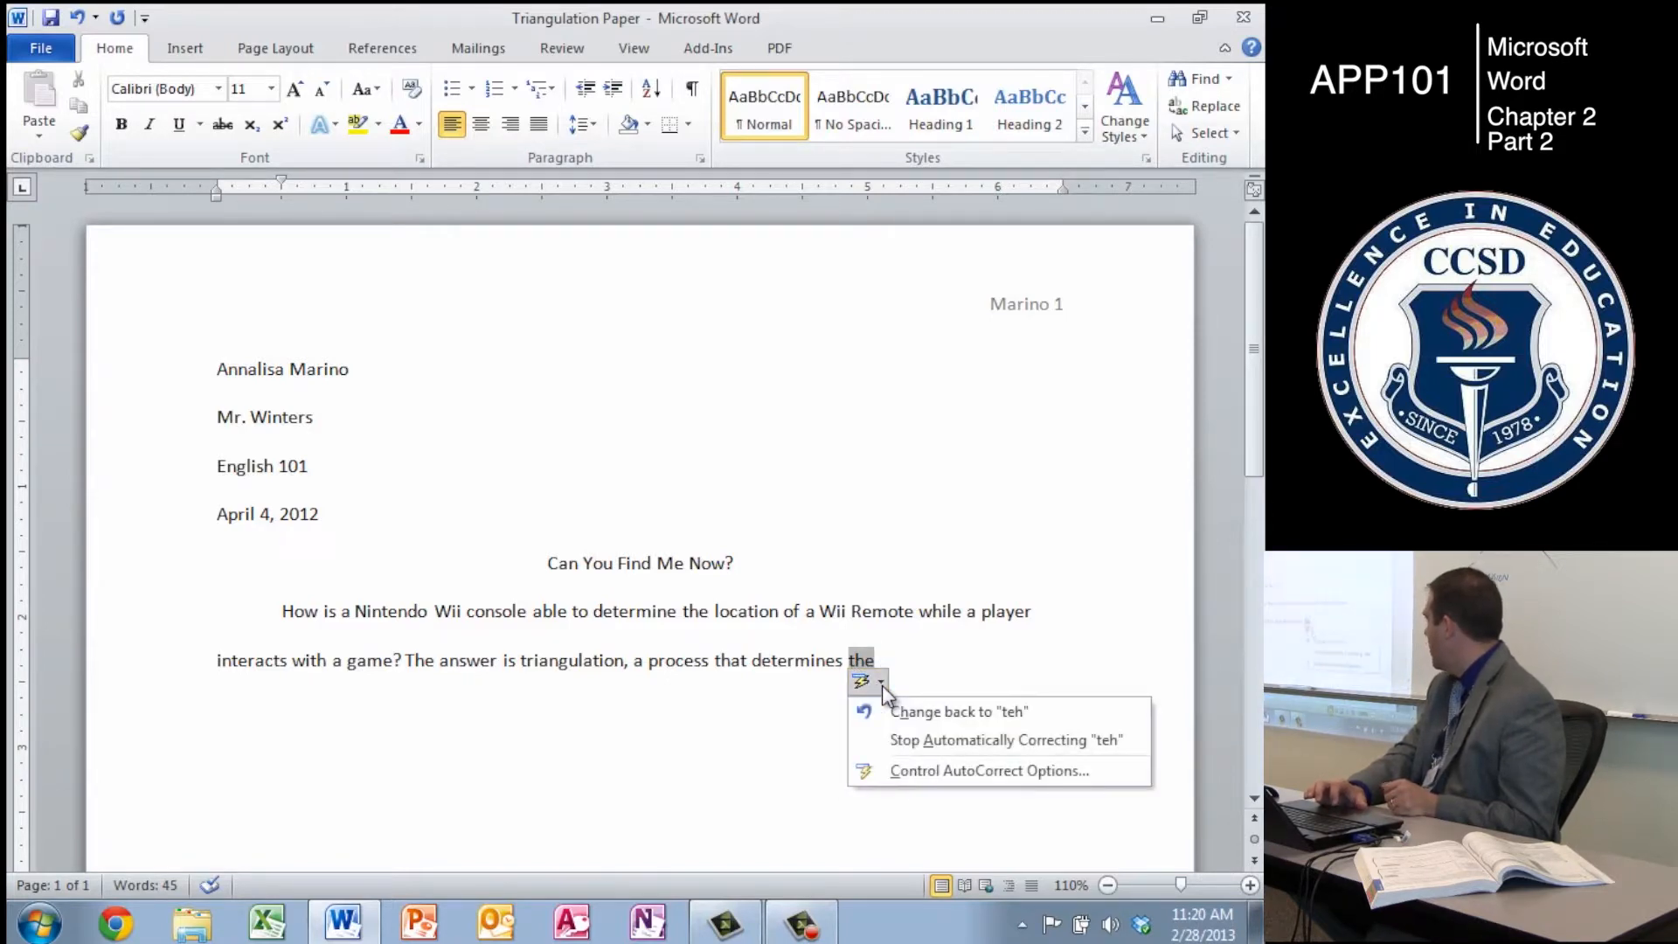
pyautogui.click(945, 769)
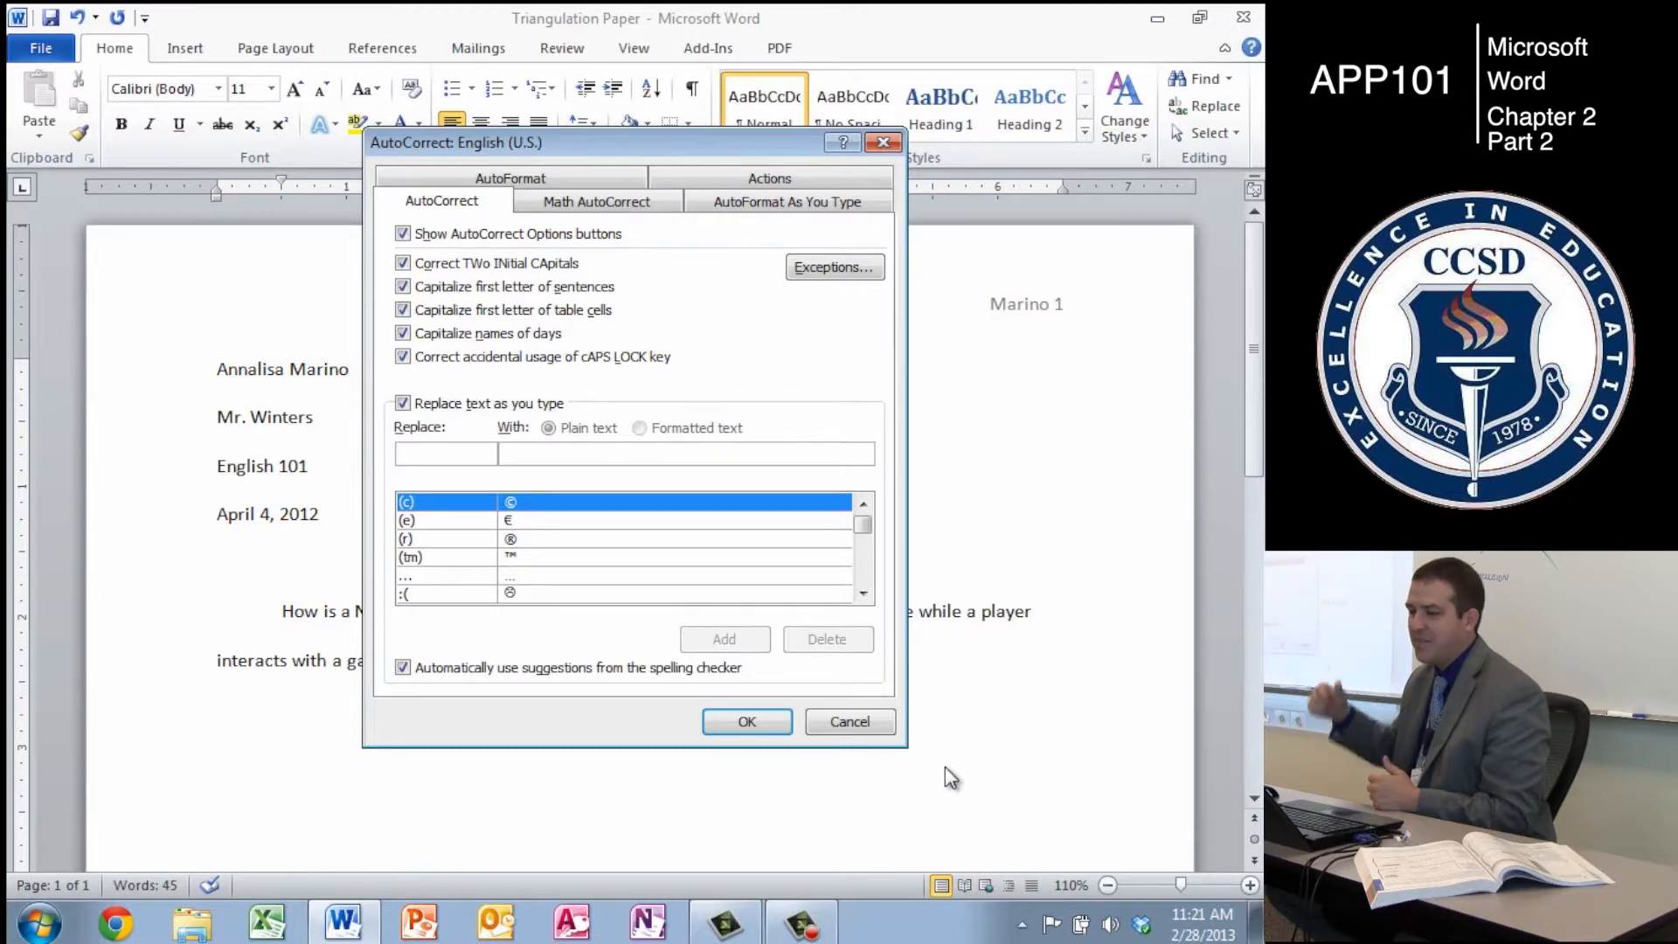
pyautogui.click(847, 722)
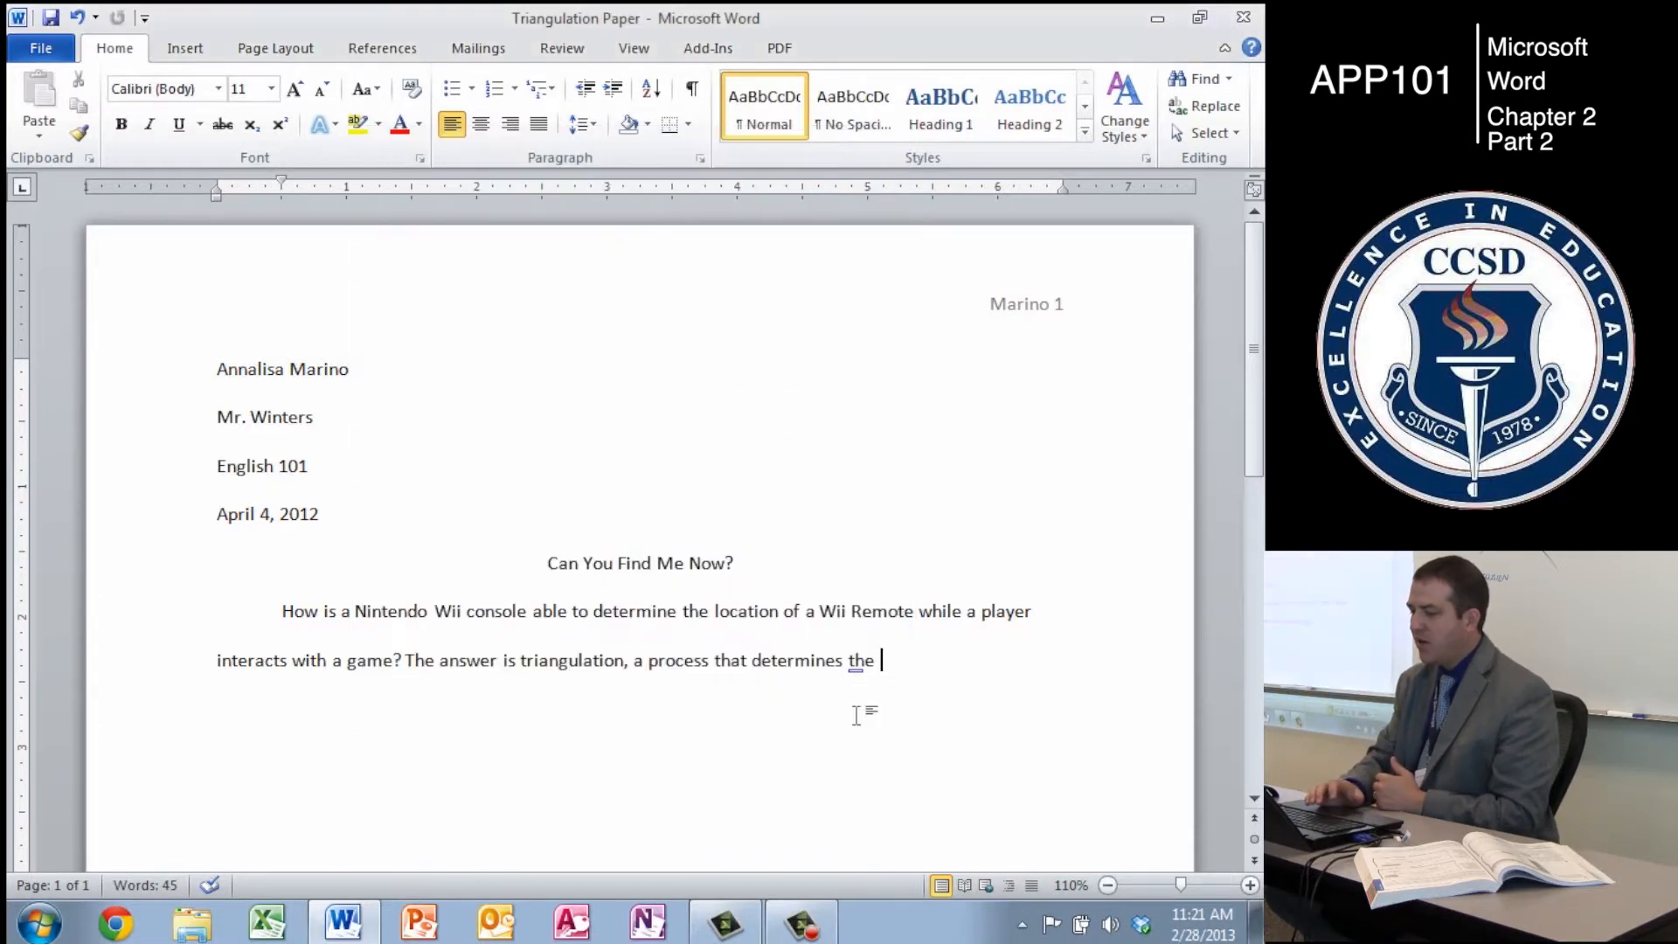
pyautogui.write('l')
pyautogui.write('r. Green')
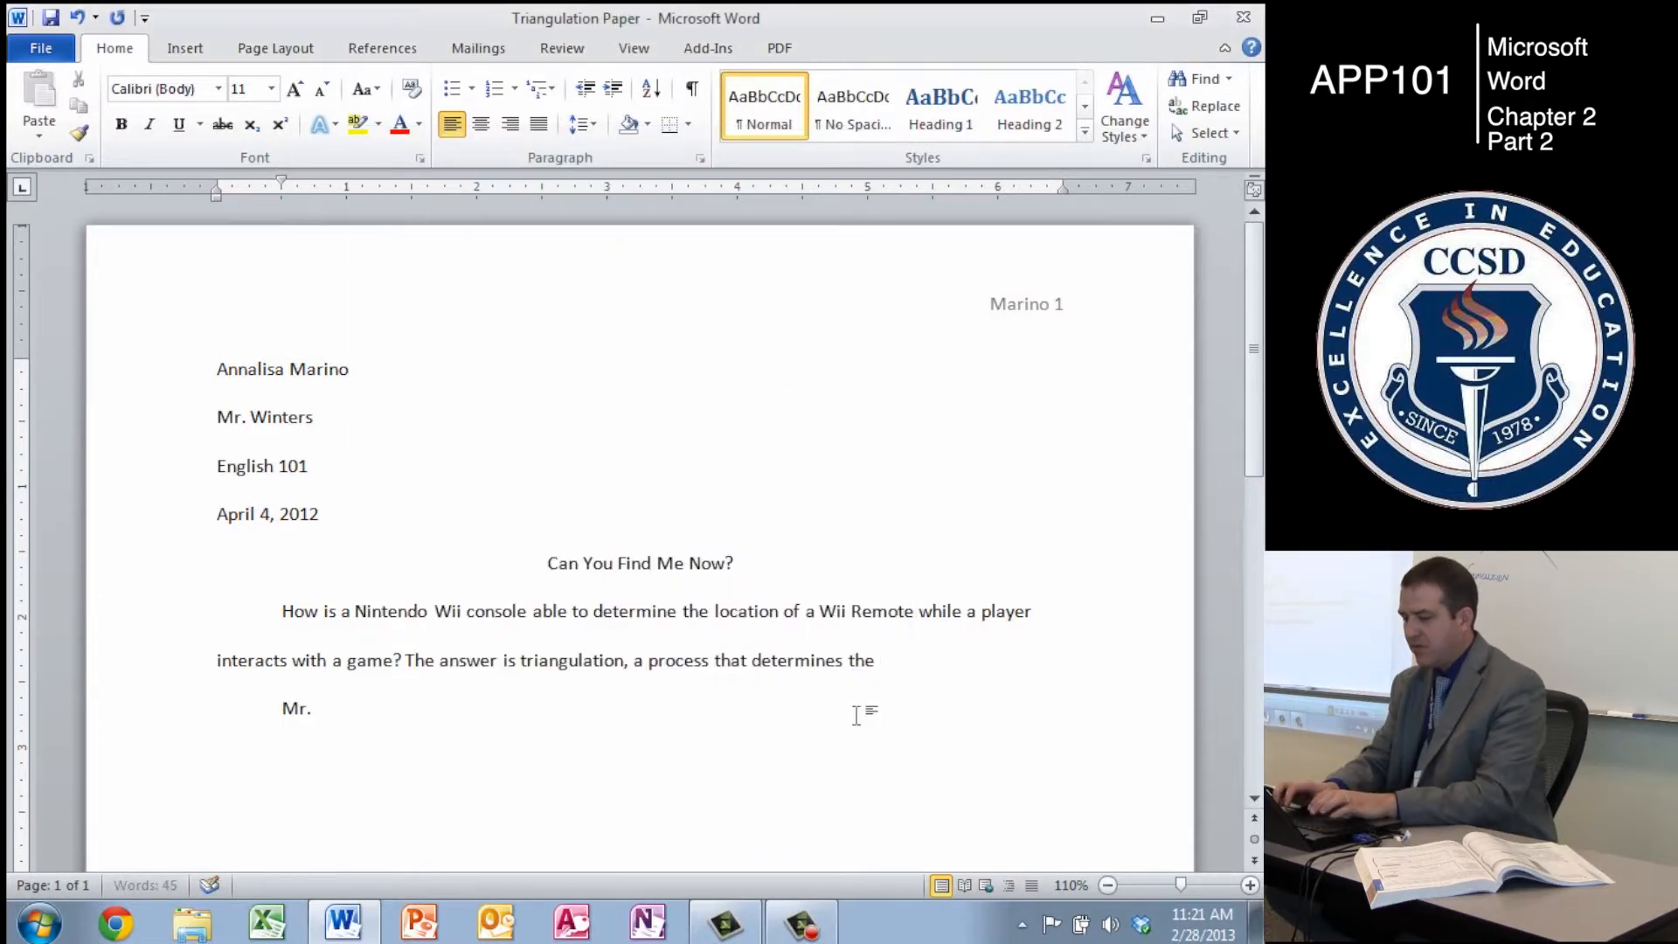
pyautogui.press('BackSpace')
pyautogui.press('BackSpace')
pyautogui.press('BackSpace')
pyautogui.press('BackSpace')
pyautogui.press('BackSpace')
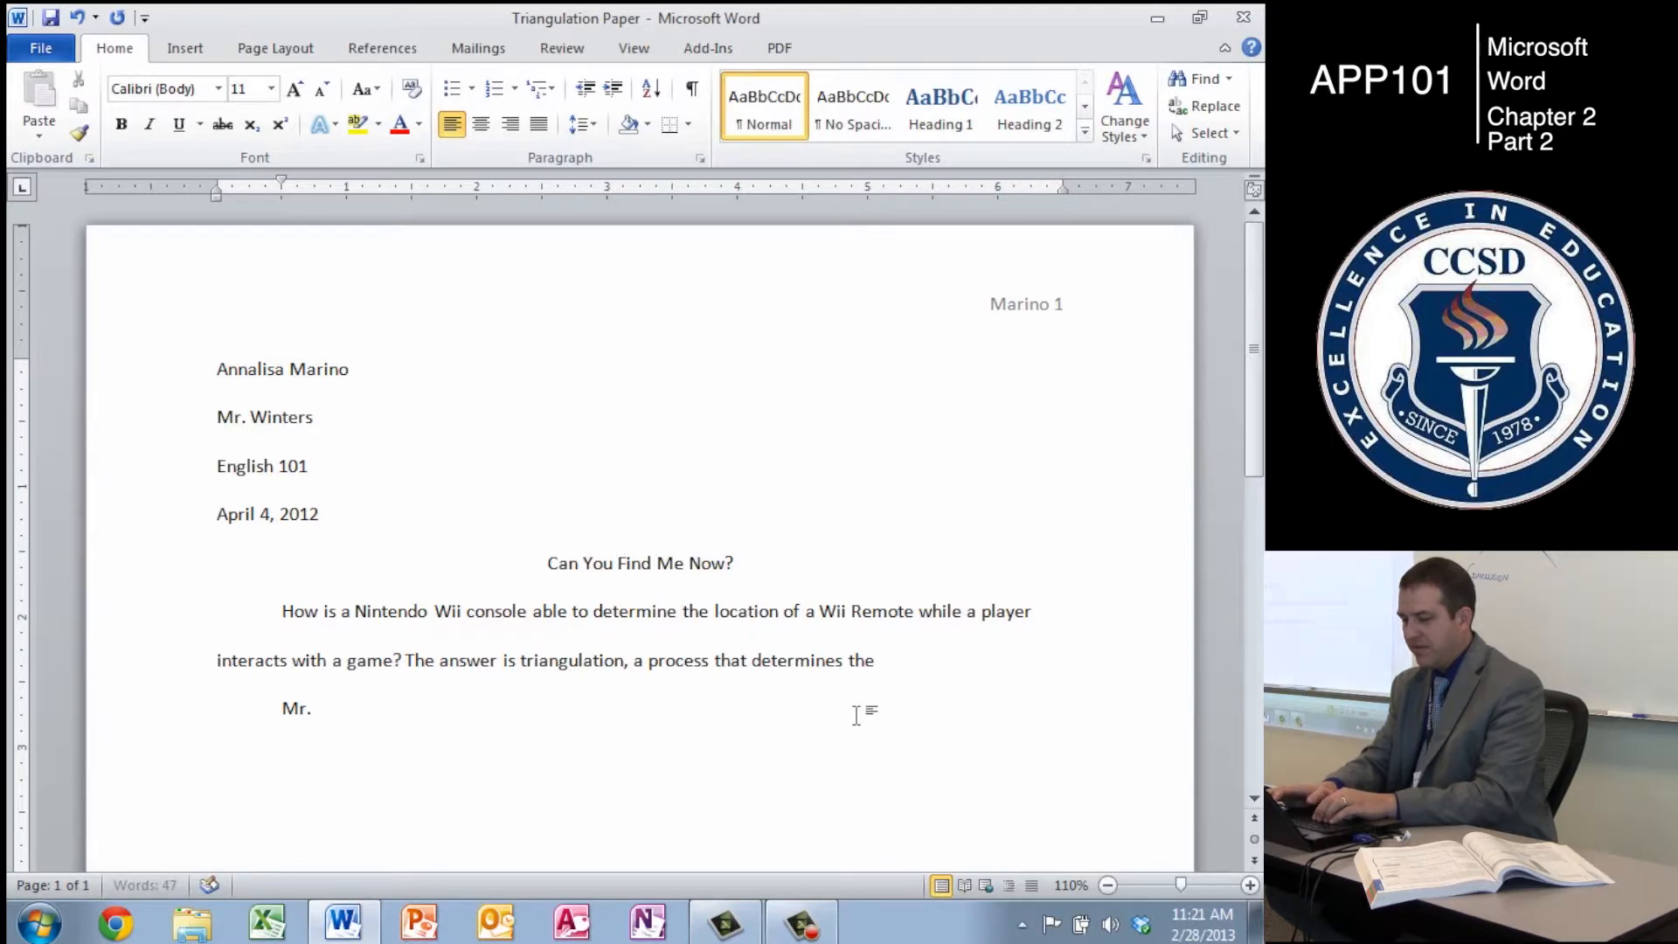
pyautogui.press('BackSpace')
pyautogui.write('Gre')
pyautogui.press('BackSpace')
pyautogui.press('BackSpace')
pyautogui.press('BackSpace')
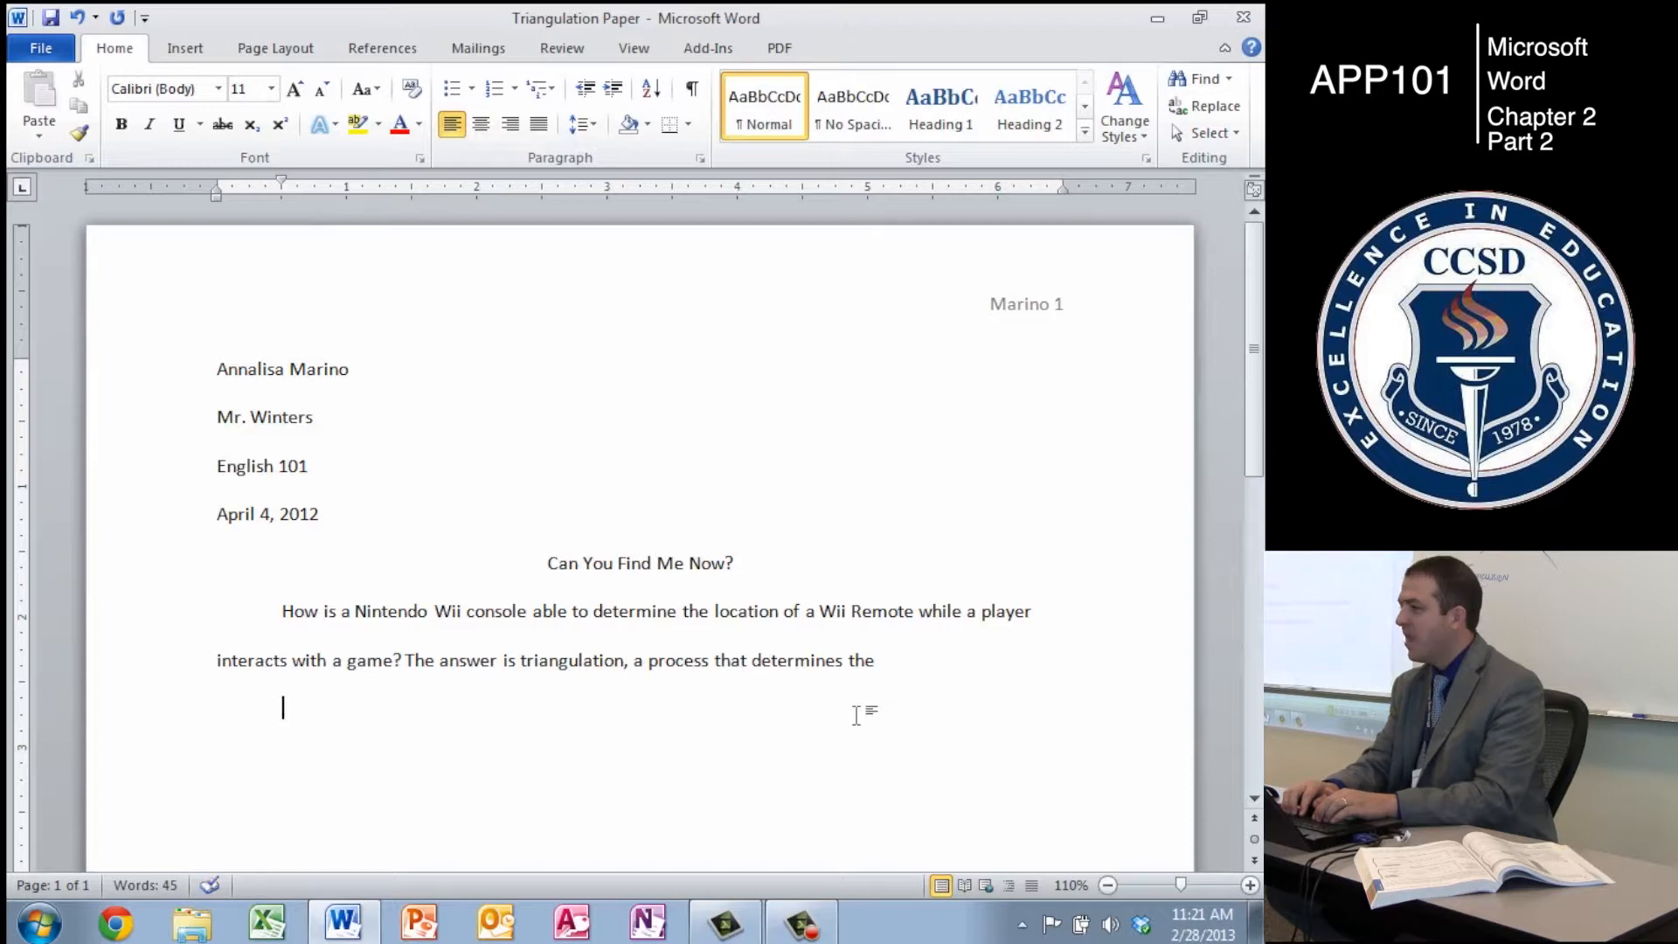
pyautogui.press('BackSpace')
pyautogui.press('BackSpace')
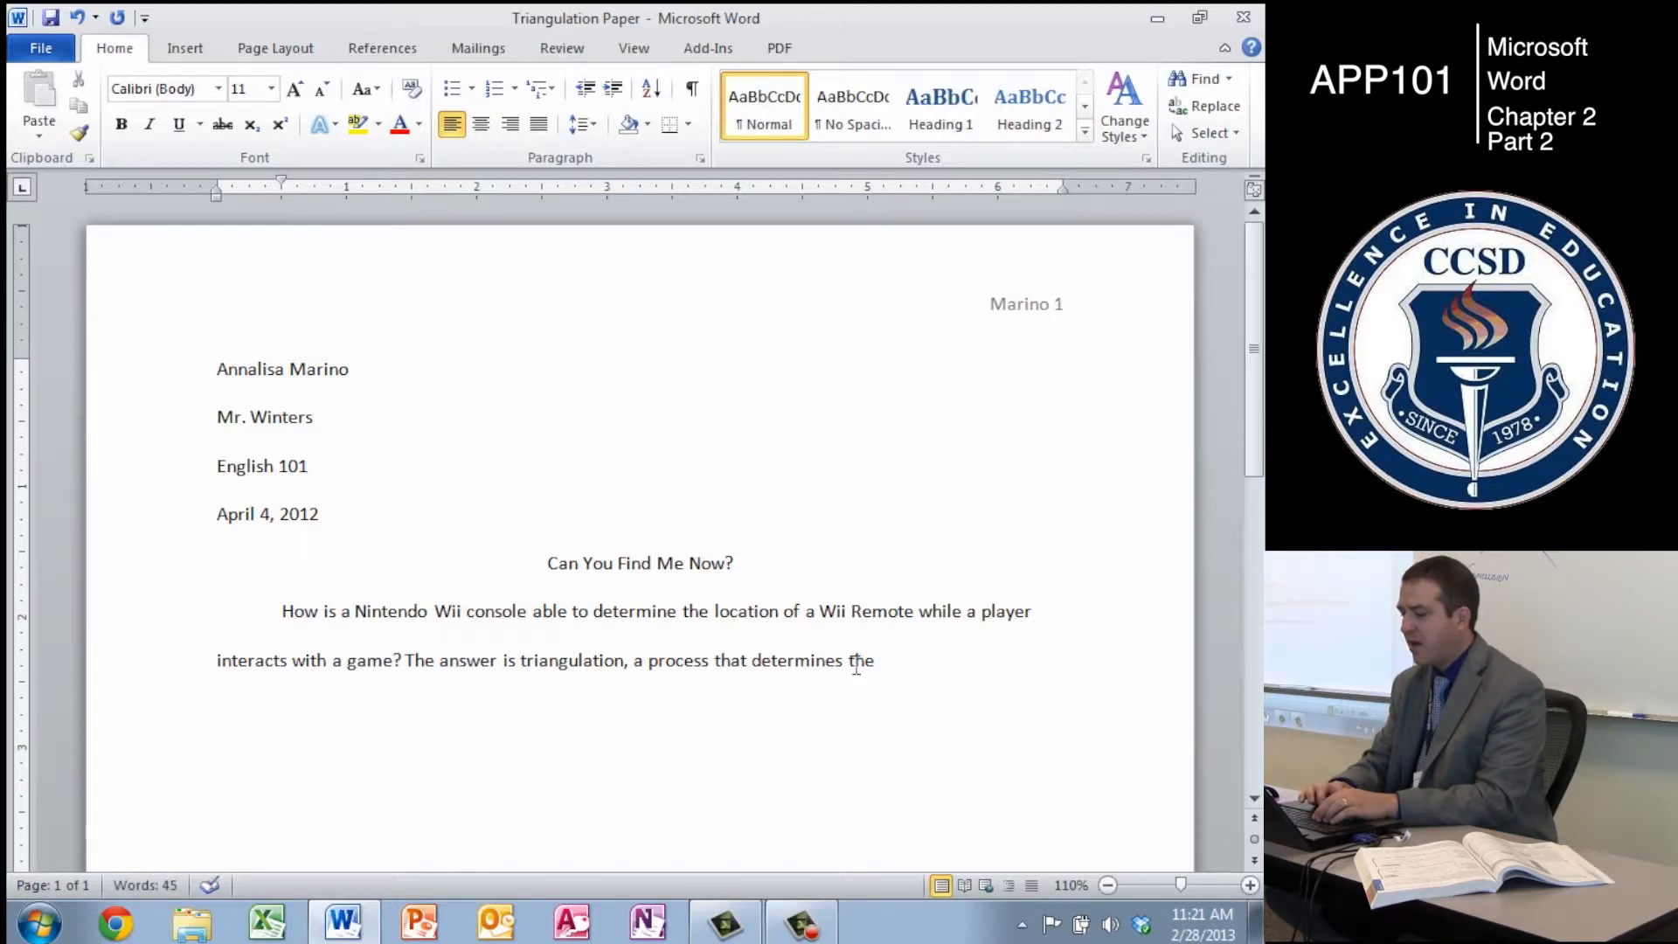
# - Add an AutoCorrect entry that replaces the teacher's title and surname with "The Stud"
pyautogui.click(865, 681)
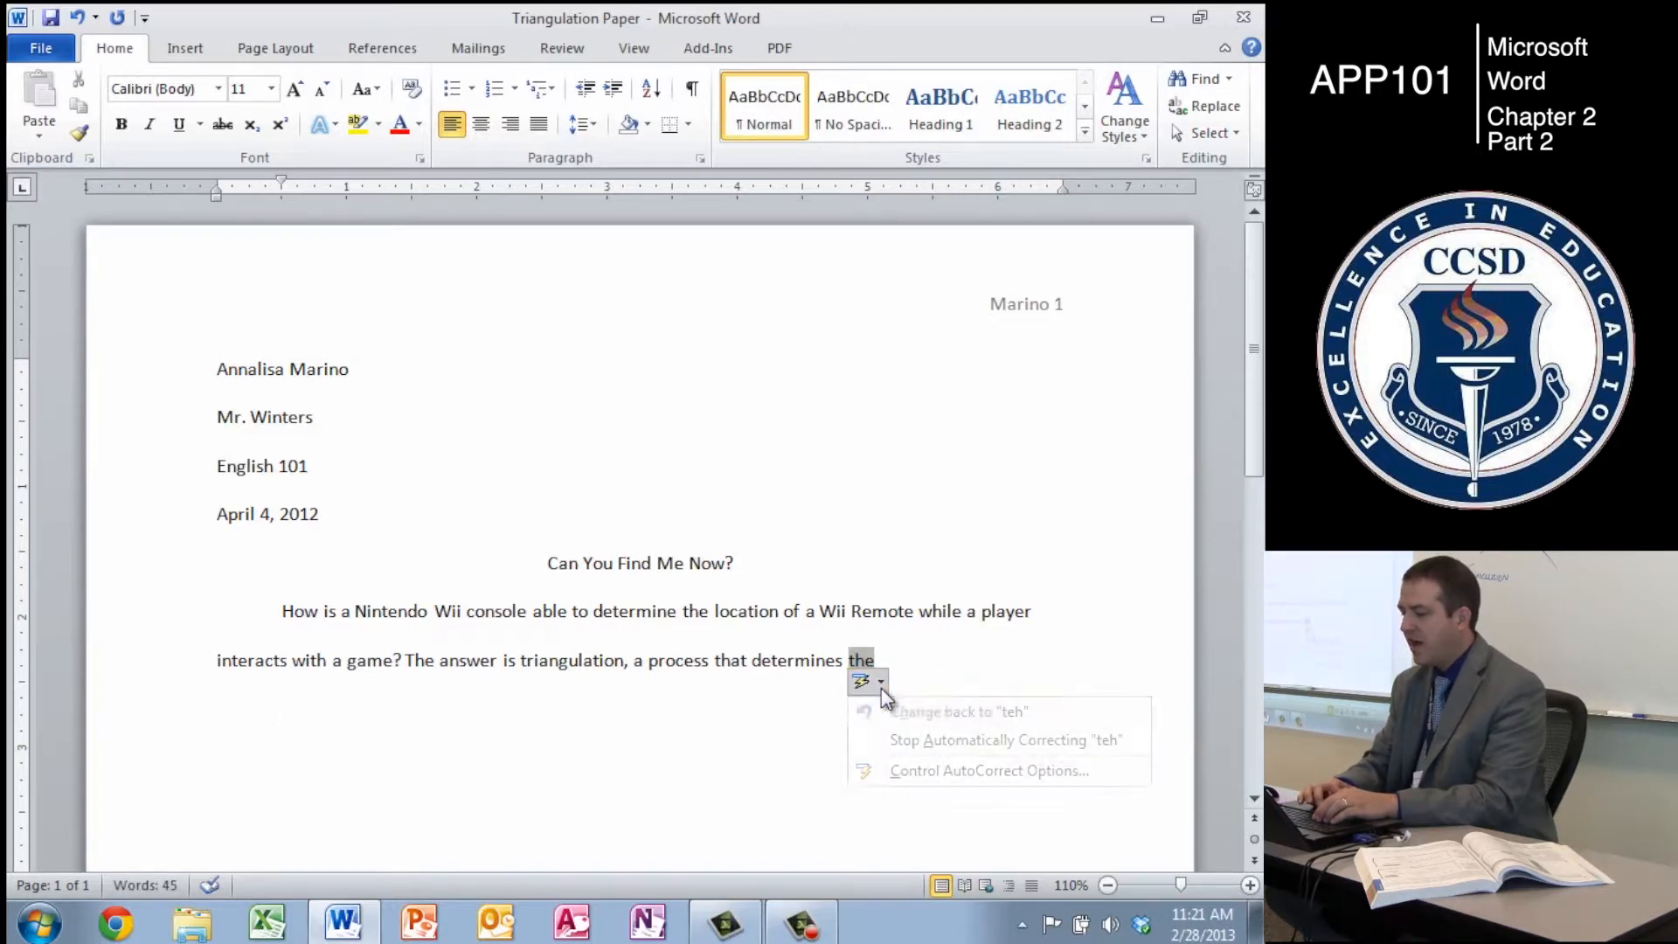
pyautogui.click(890, 773)
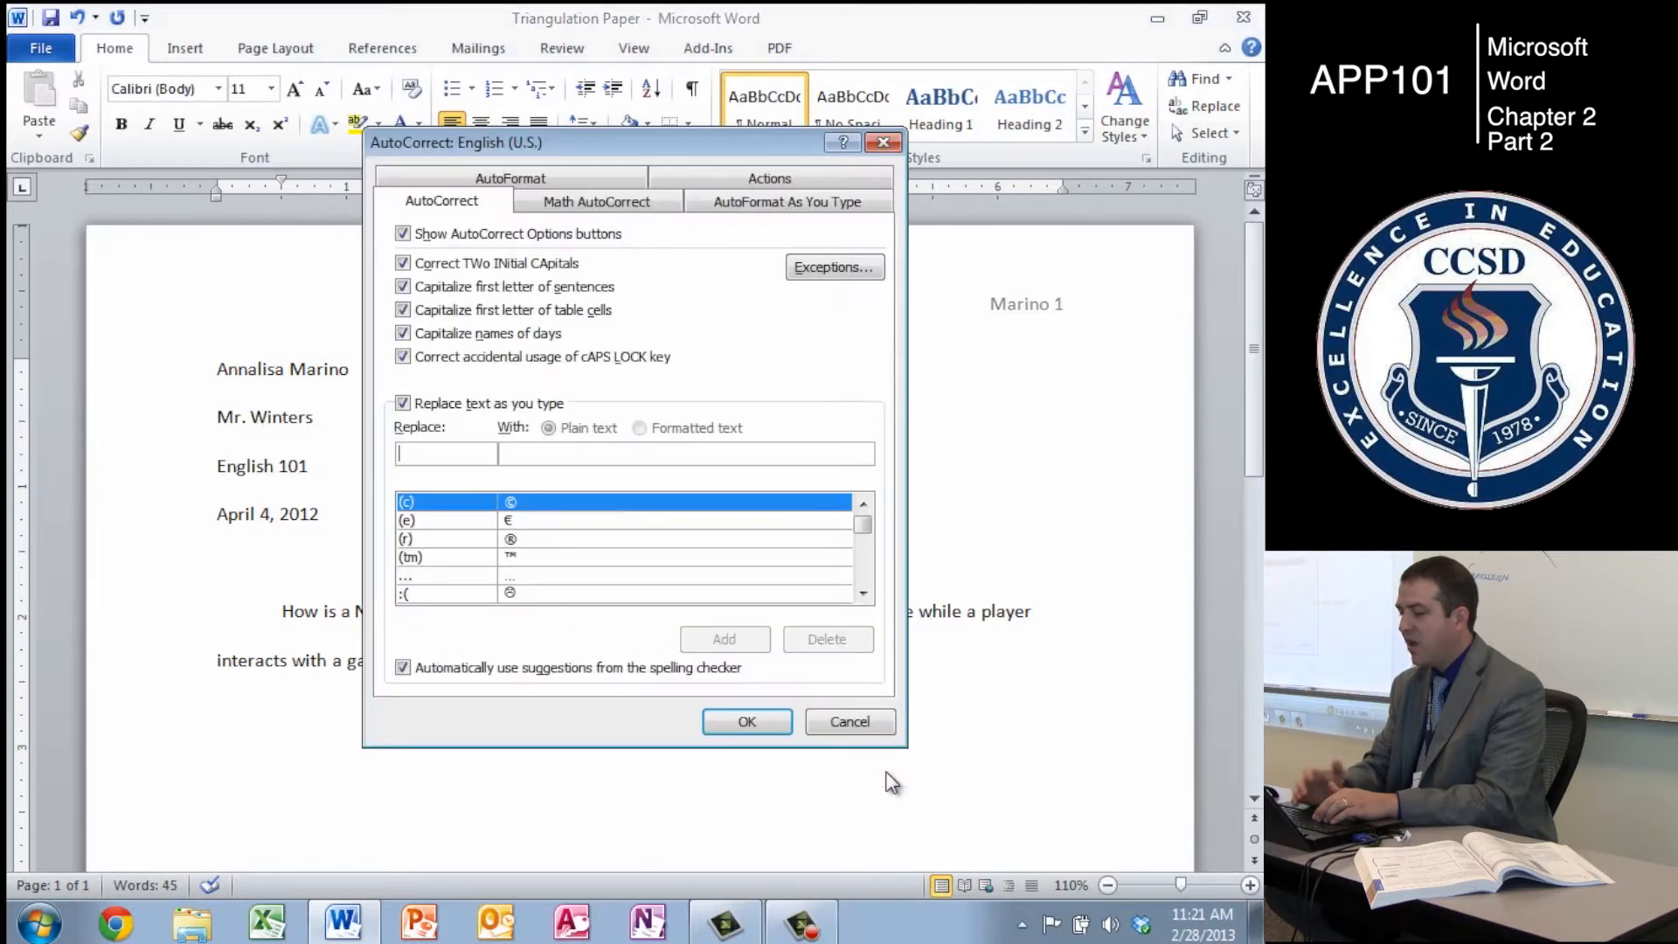
pyautogui.write('Mr. Greer')
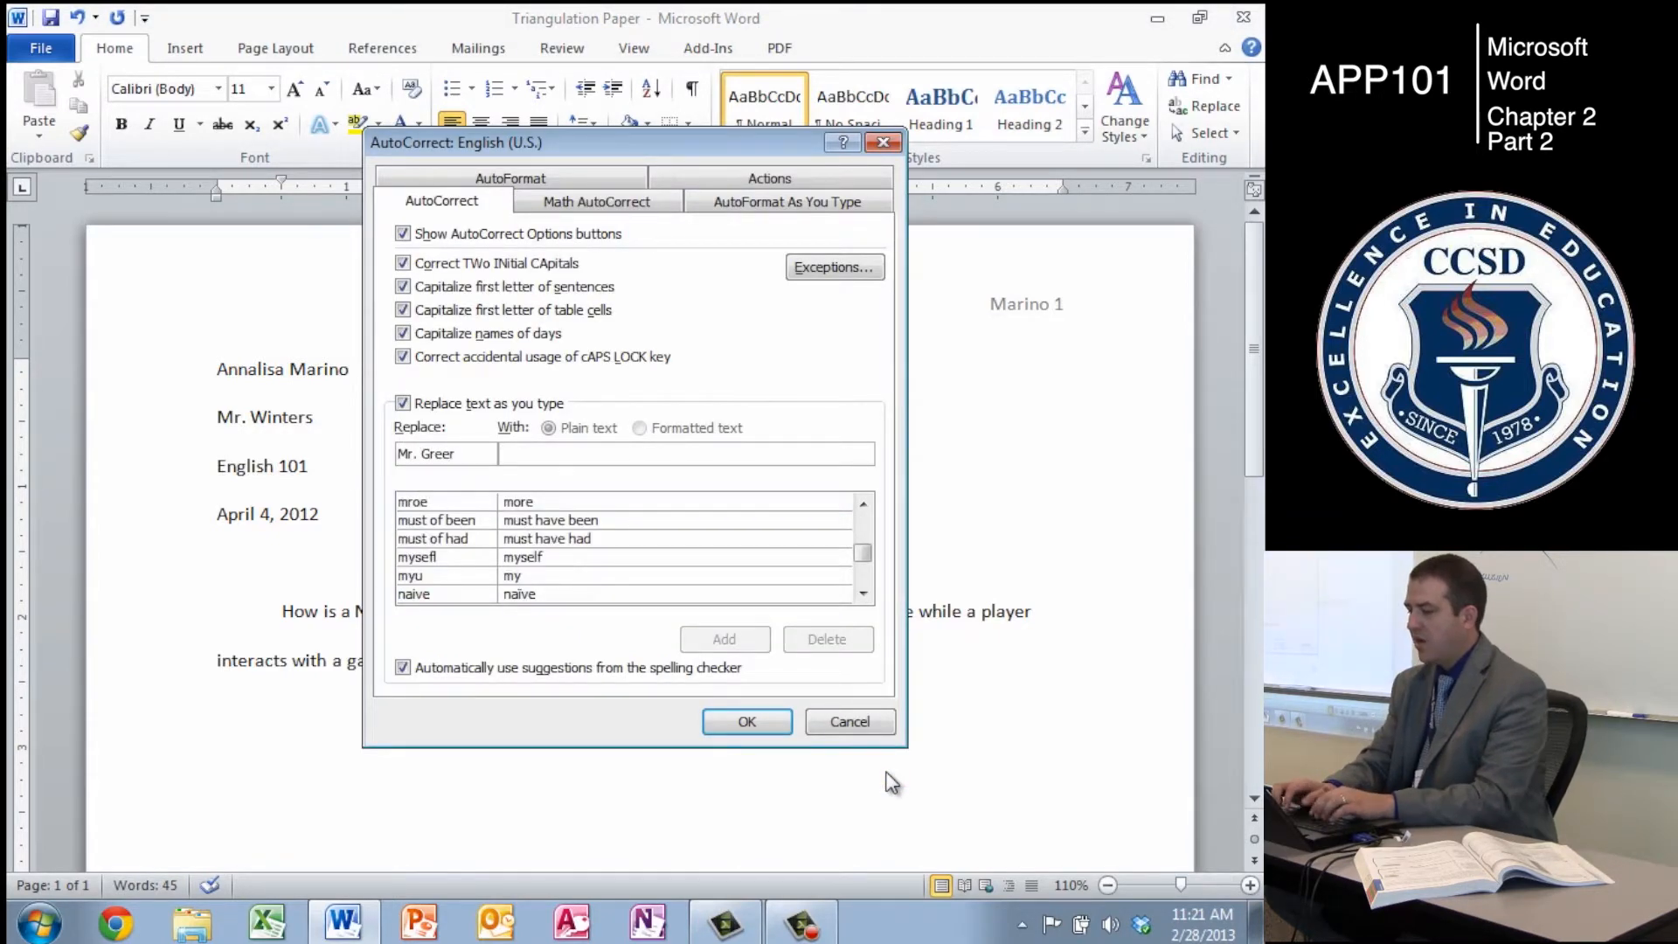
pyautogui.write('The Stud')
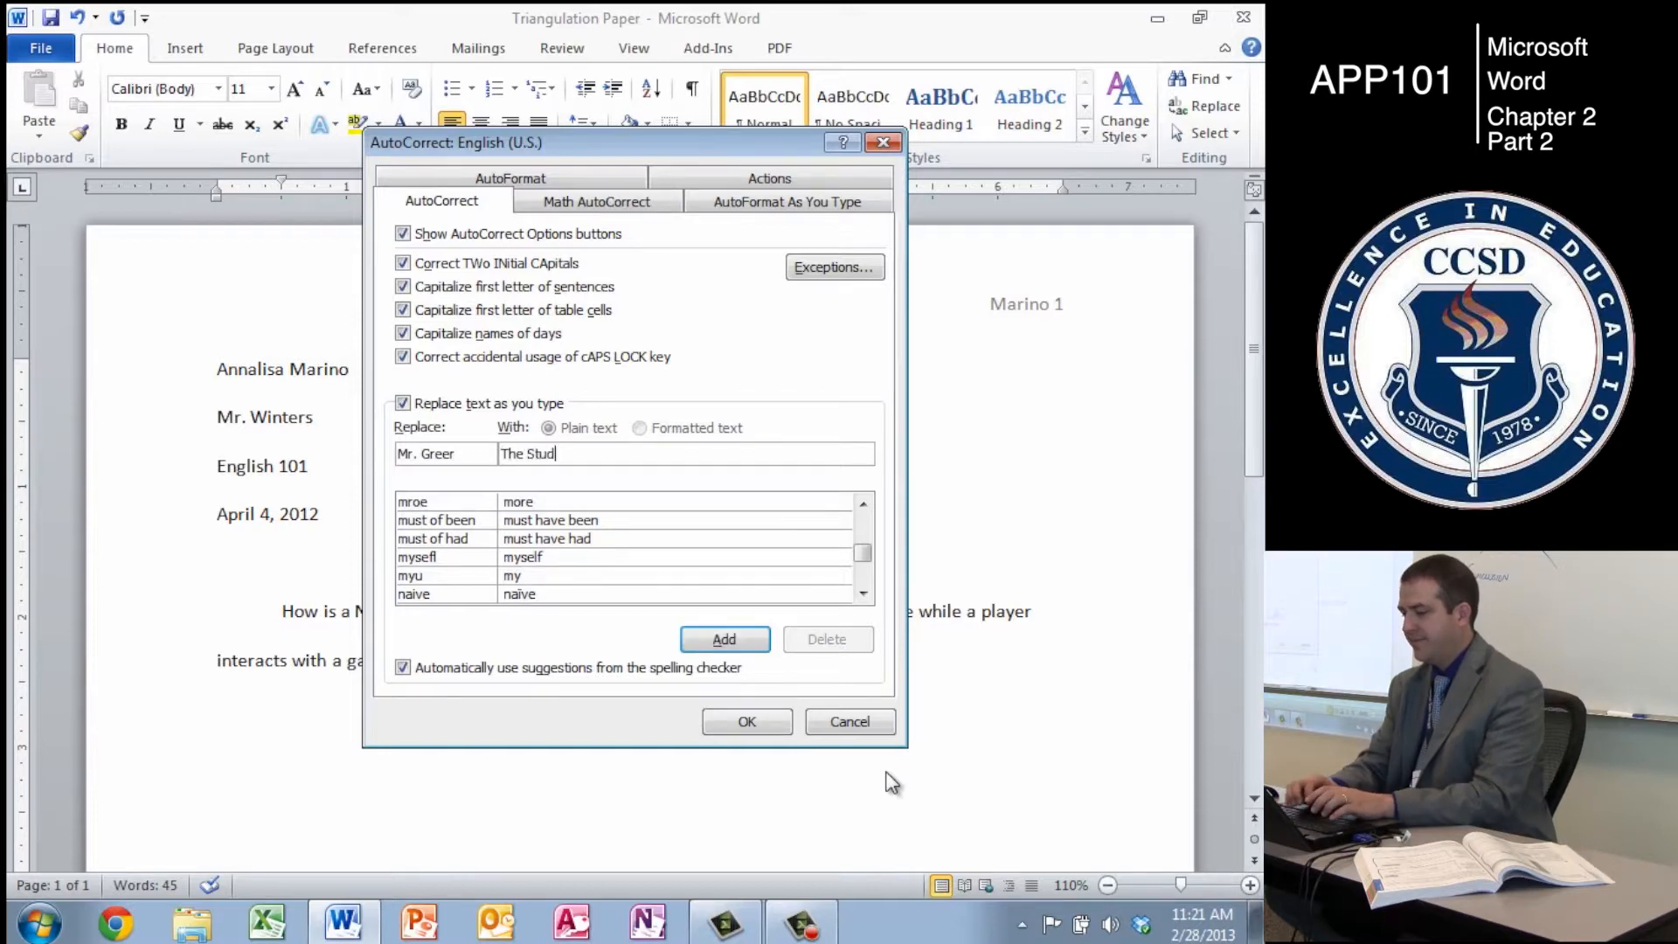
pyautogui.click(724, 639)
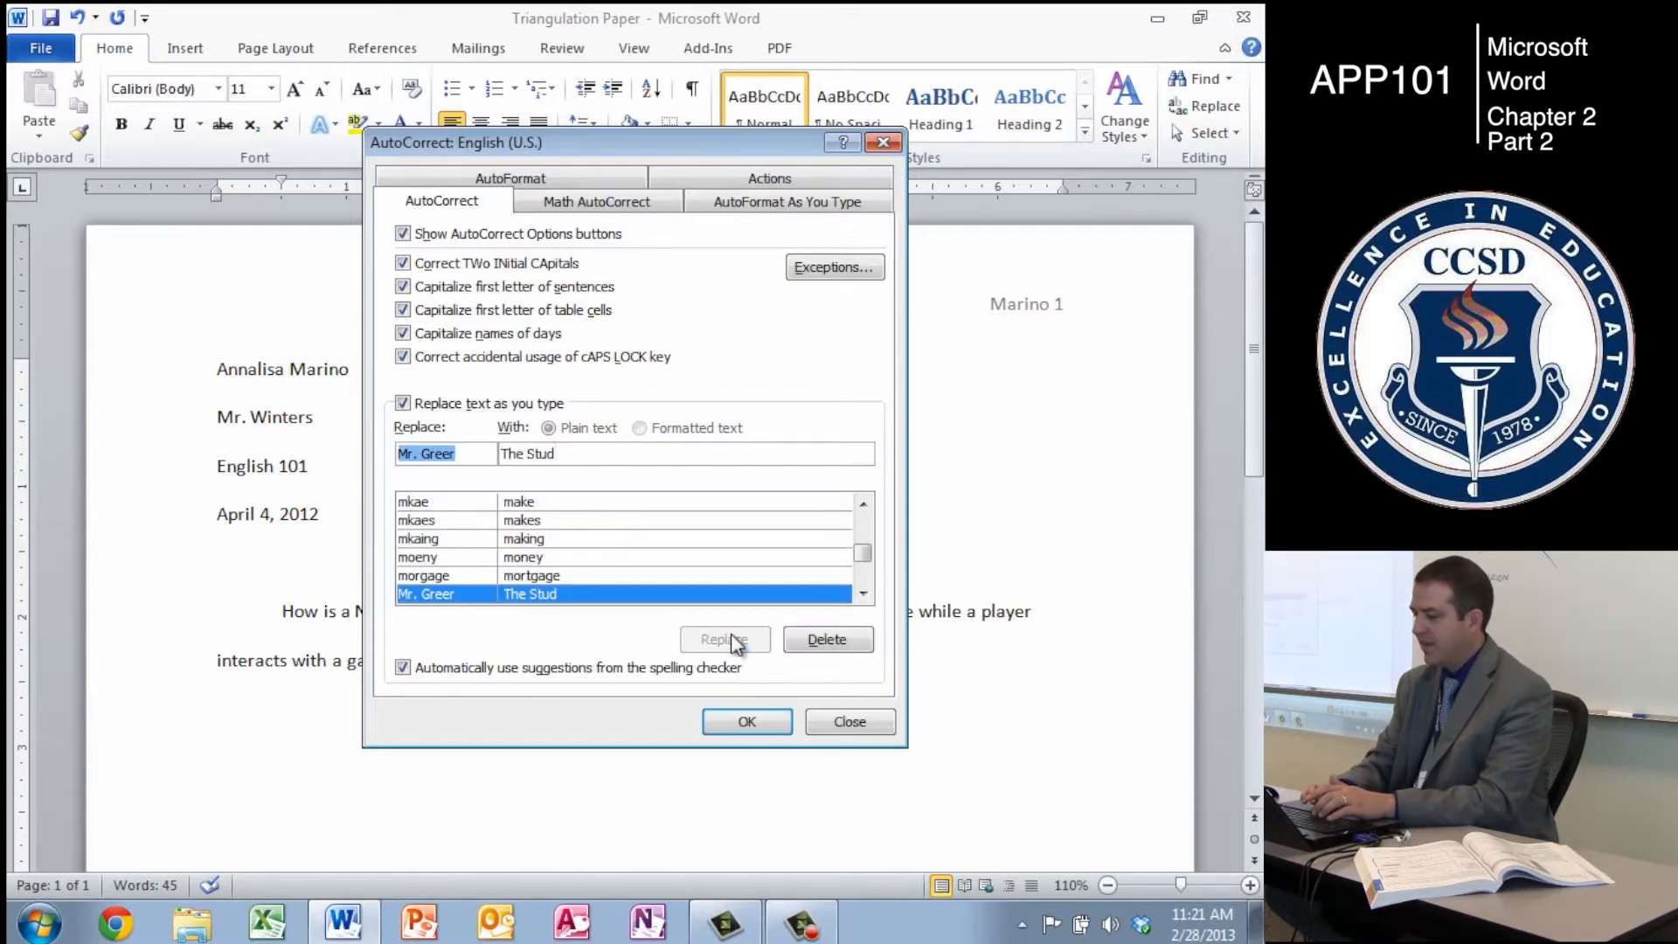
pyautogui.click(769, 721)
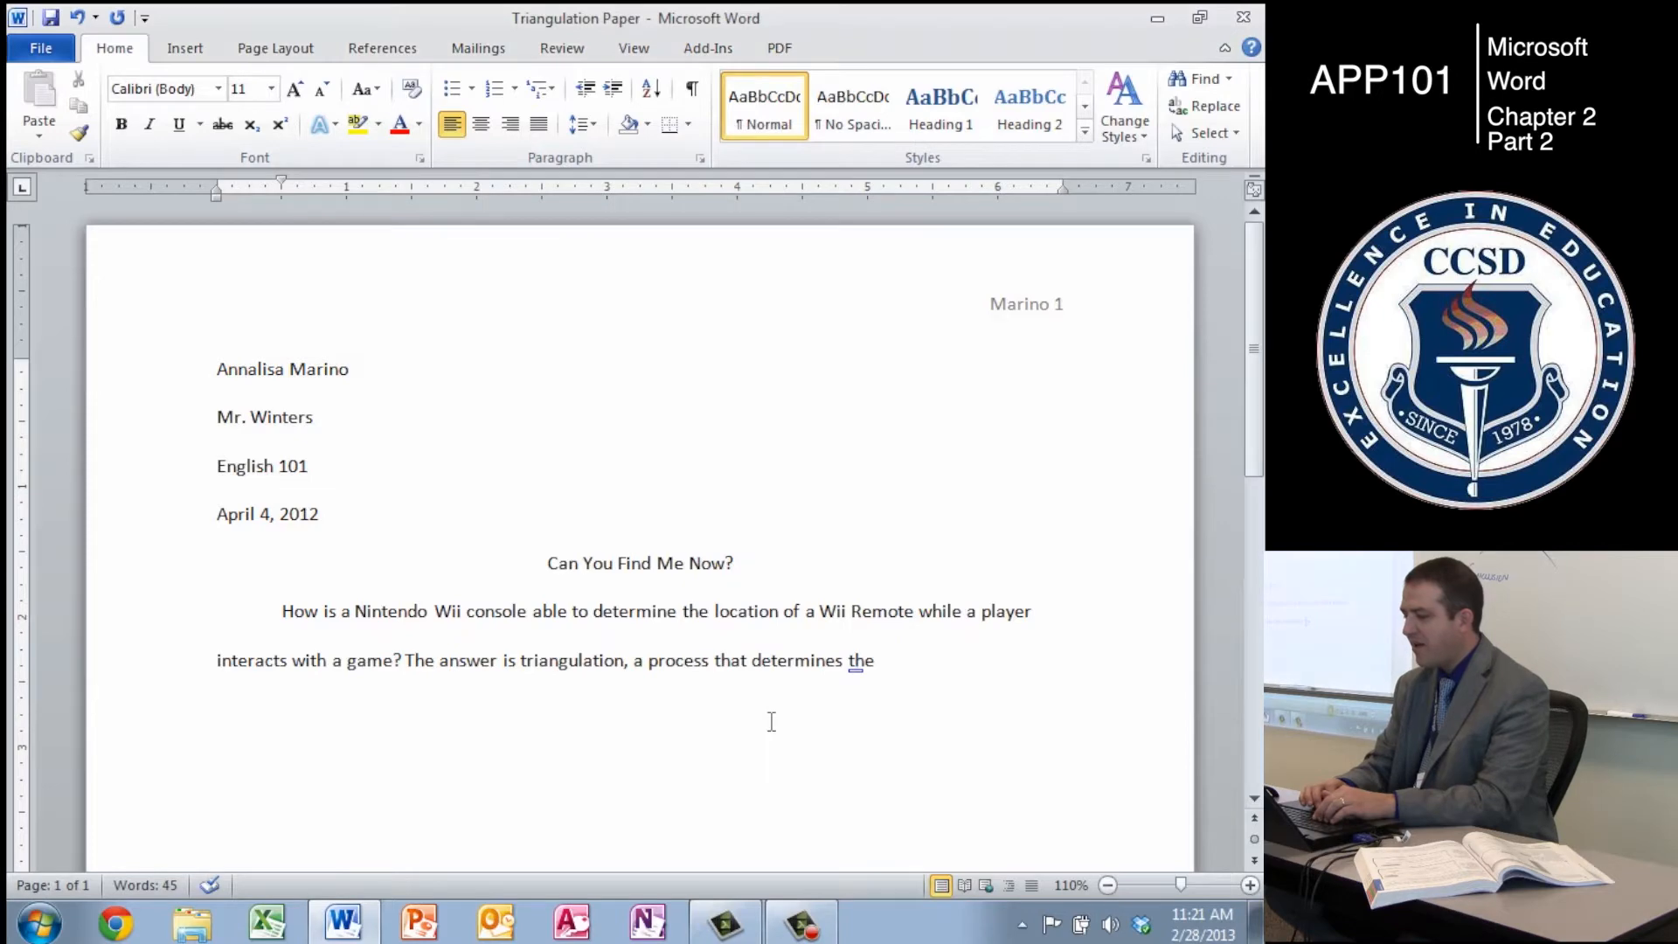
# - Test the new AutoCorrect entry by entering the teacher's name on a new line, and look at the AutoCorrect settings from the replaced text
pyautogui.press('Return')
pyautogui.write('Mr. Greer')
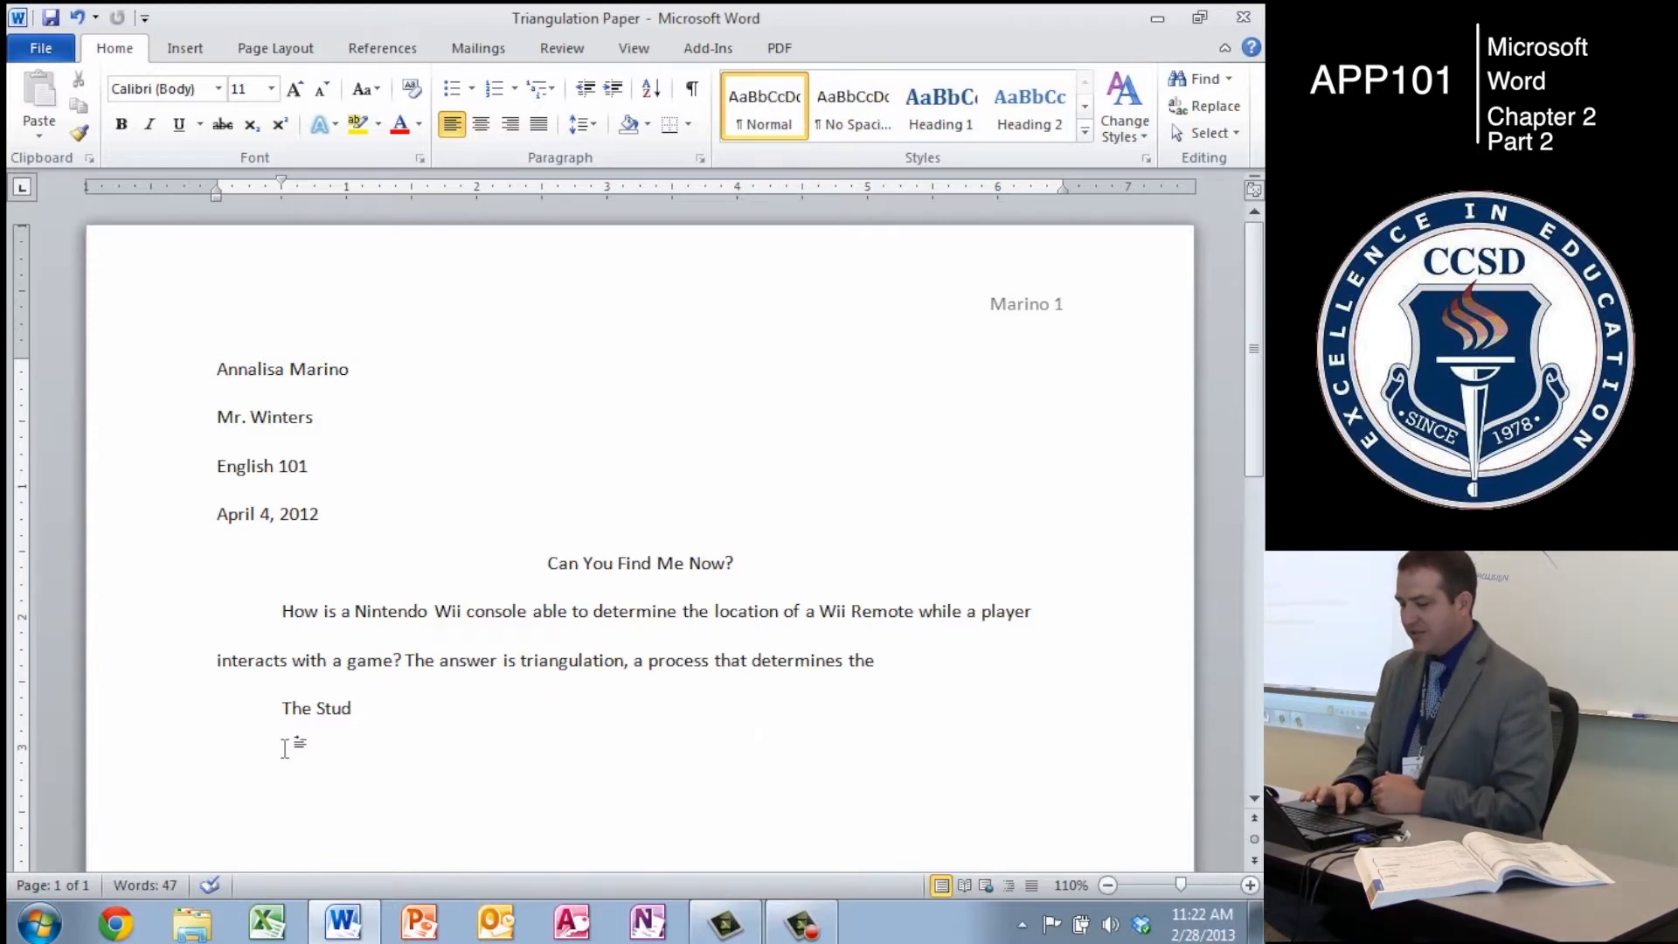
pyautogui.moveTo(297, 727)
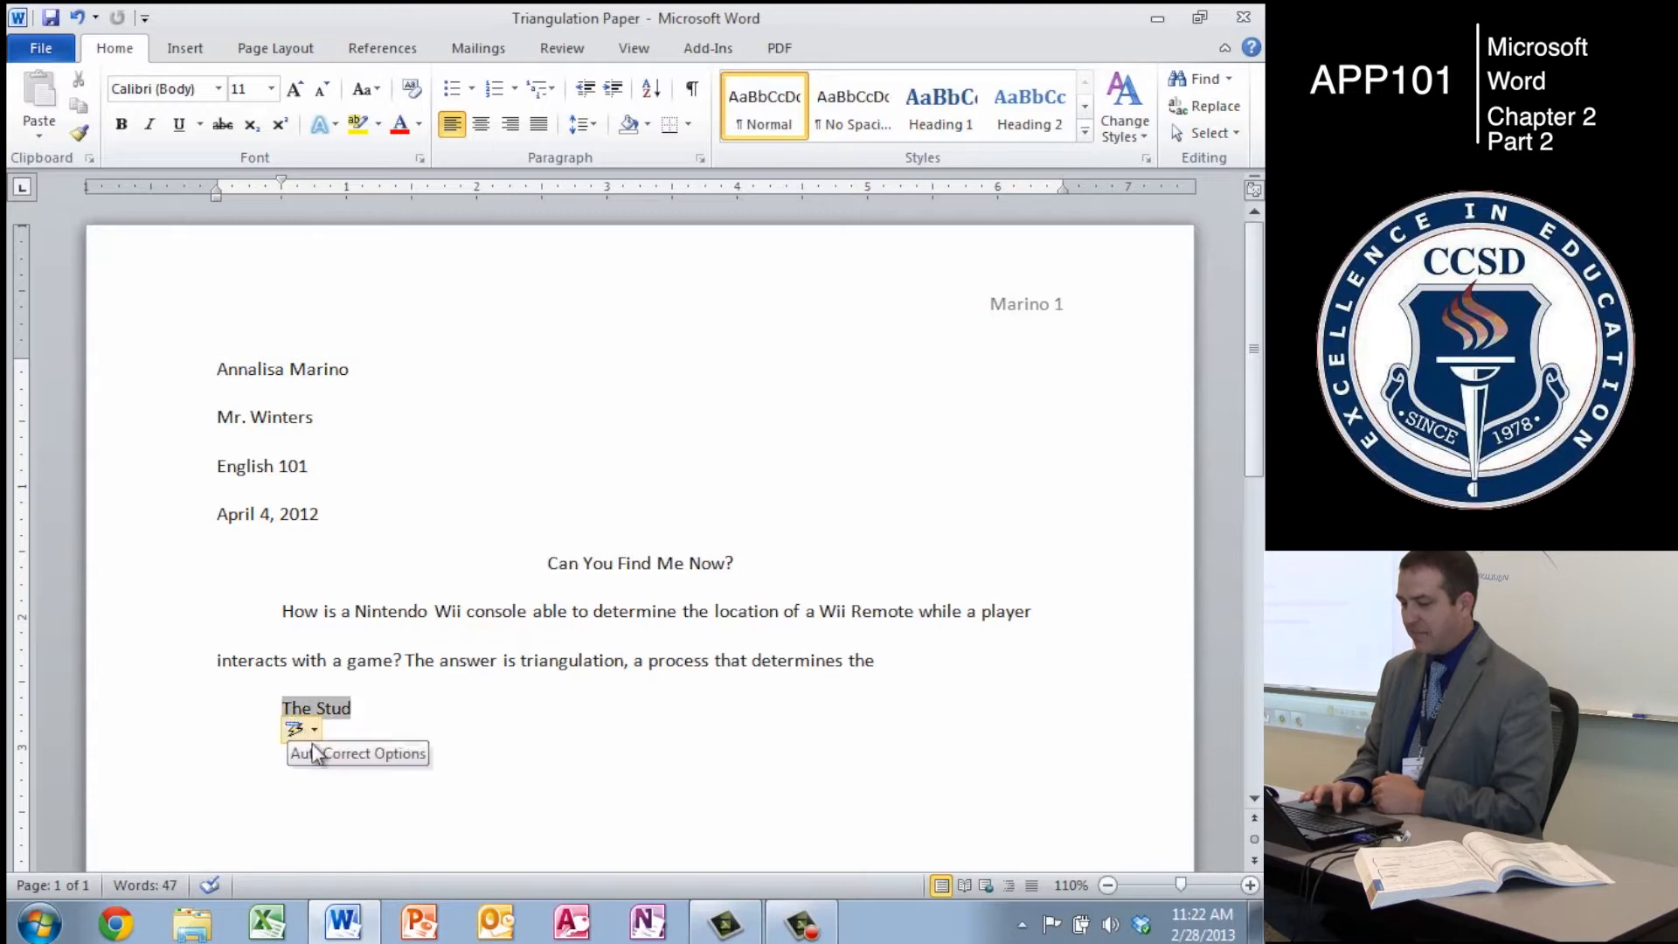
pyautogui.click(316, 731)
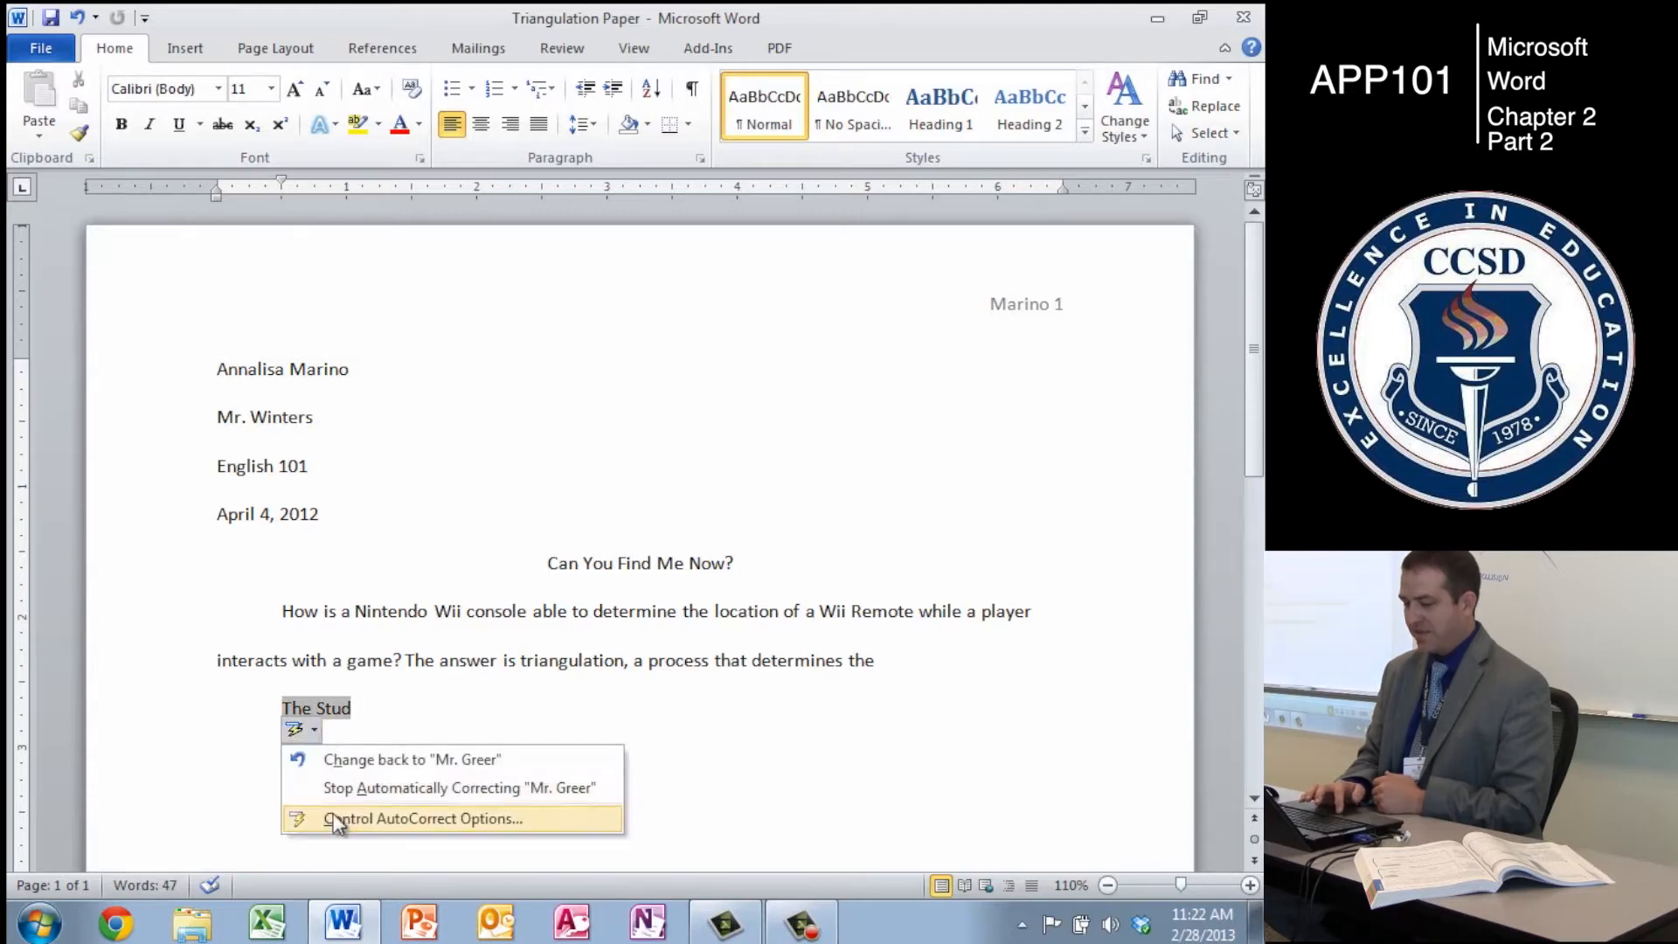
pyautogui.click(334, 821)
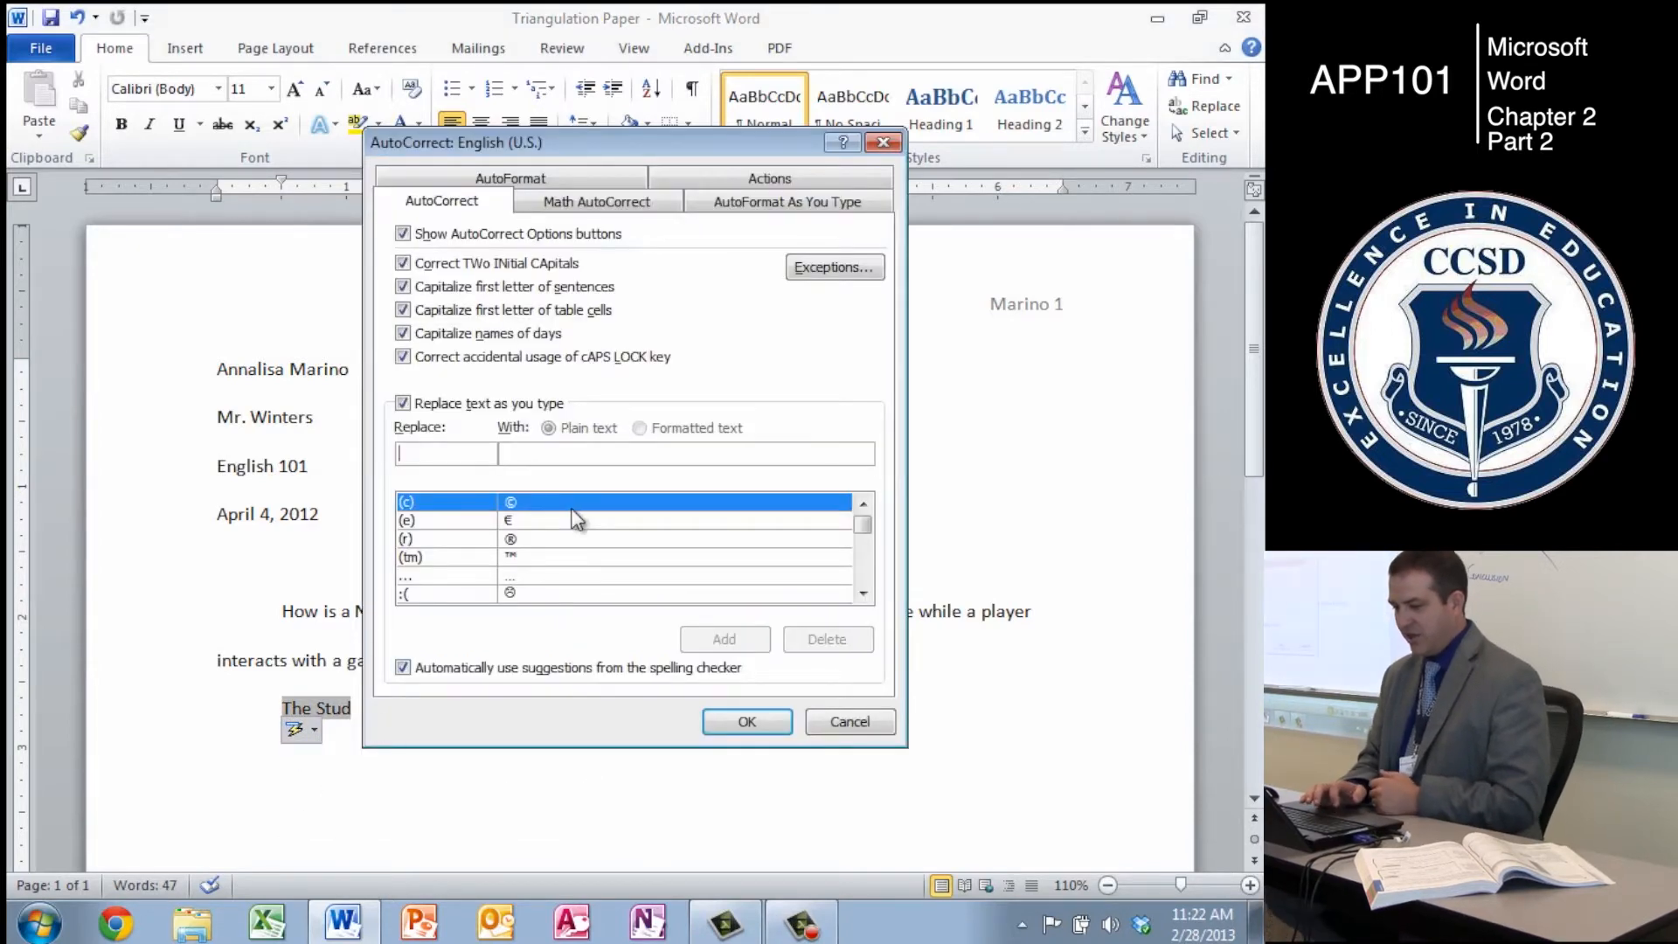
pyautogui.click(852, 722)
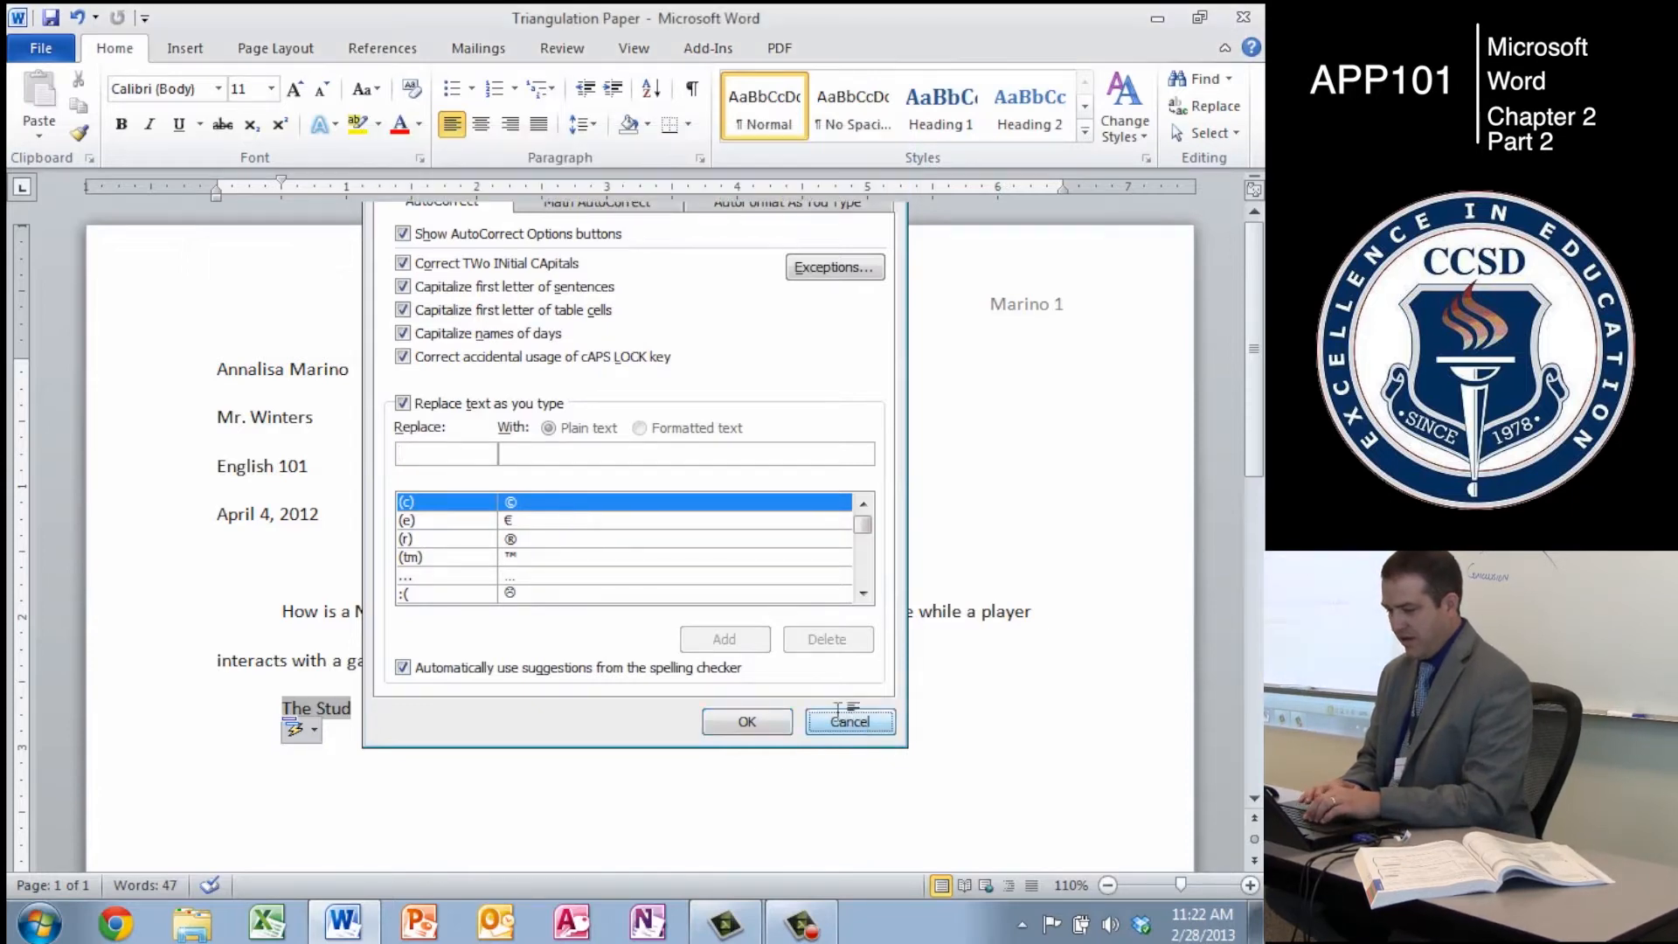
# - Stop automatically correcting the teacher's name and delete the test line below the paragraph
pyautogui.click(311, 731)
pyautogui.click(334, 791)
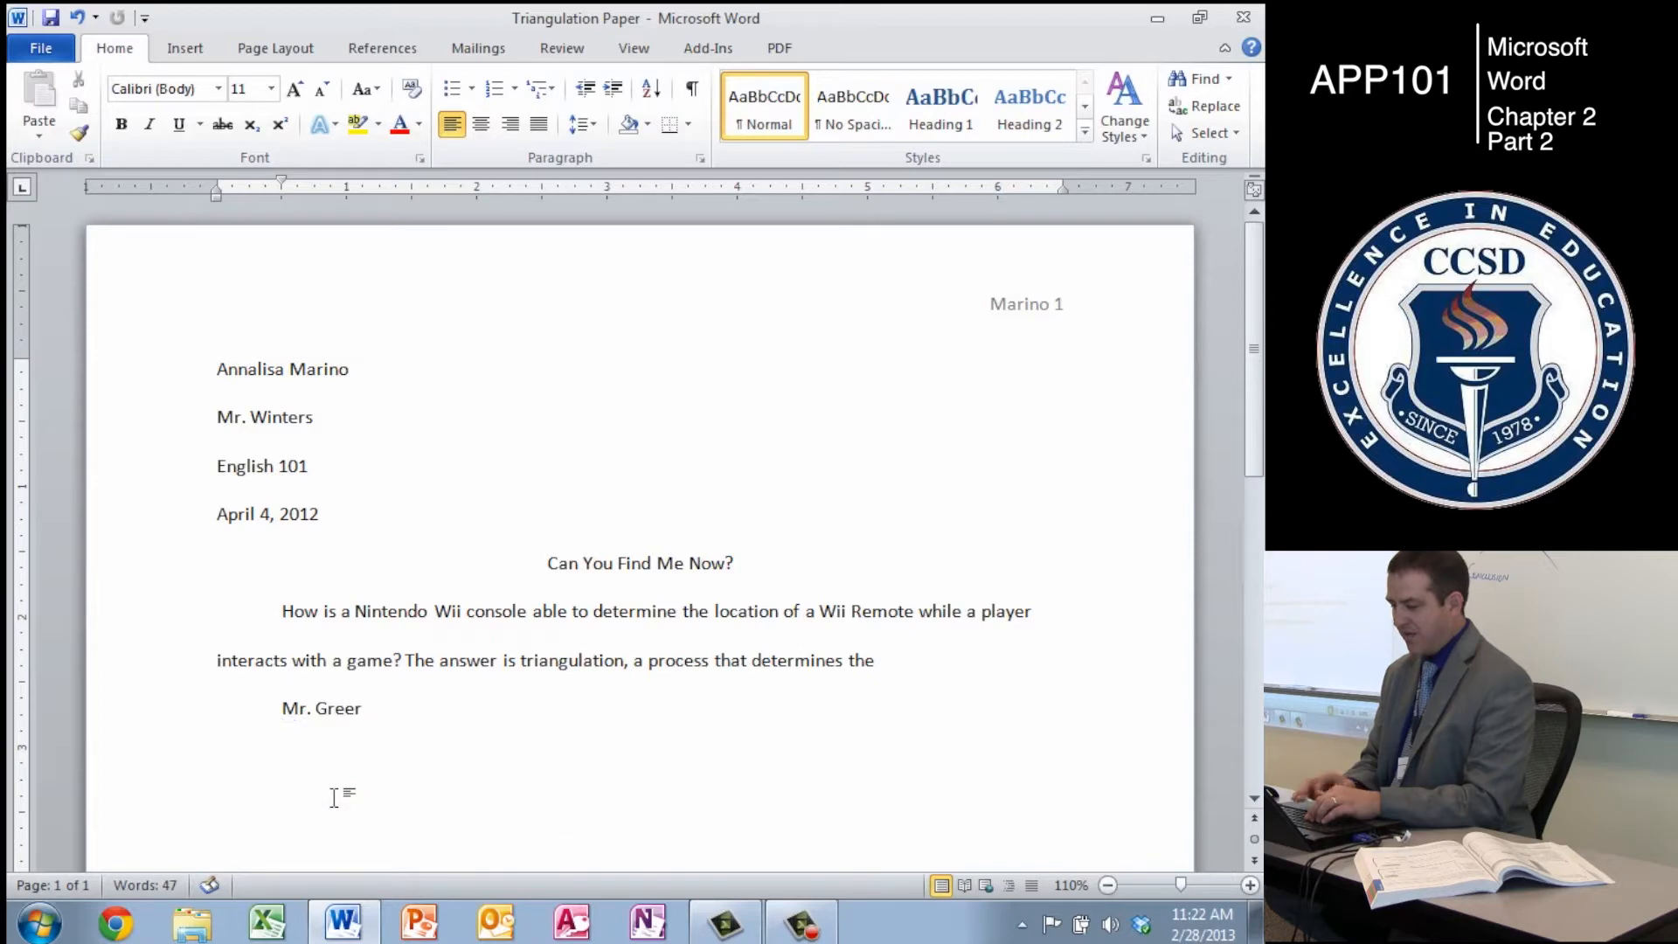
pyautogui.press('BackSpace')
pyautogui.press('BackSpace')
pyautogui.press('BackSpace')
pyautogui.press('BackSpace')
pyautogui.press('BackSpace')
pyautogui.press('BackSpace')
pyautogui.press('BackSpace')
pyautogui.press('BackSpace')
pyautogui.press('BackSpace')
pyautogui.press('BackSpace')
pyautogui.press('BackSpace')
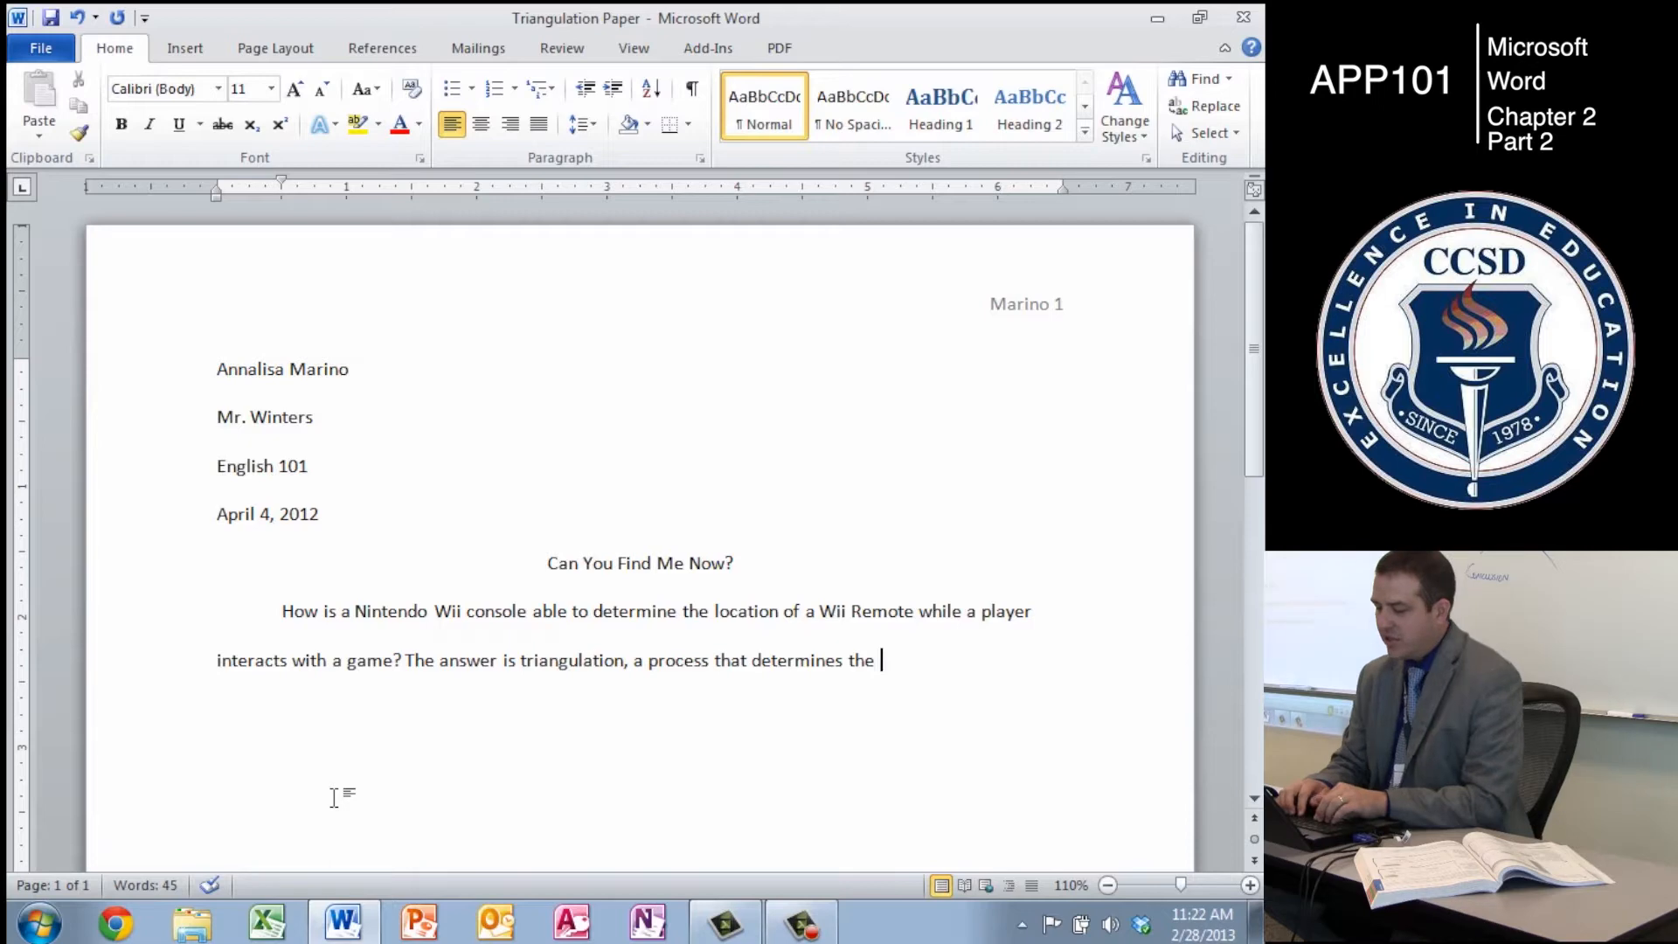
# - Complete the sentence with "location of an object by measuring the angles from two or more fixed points." and start a new paragraph
pyautogui.write('loc')
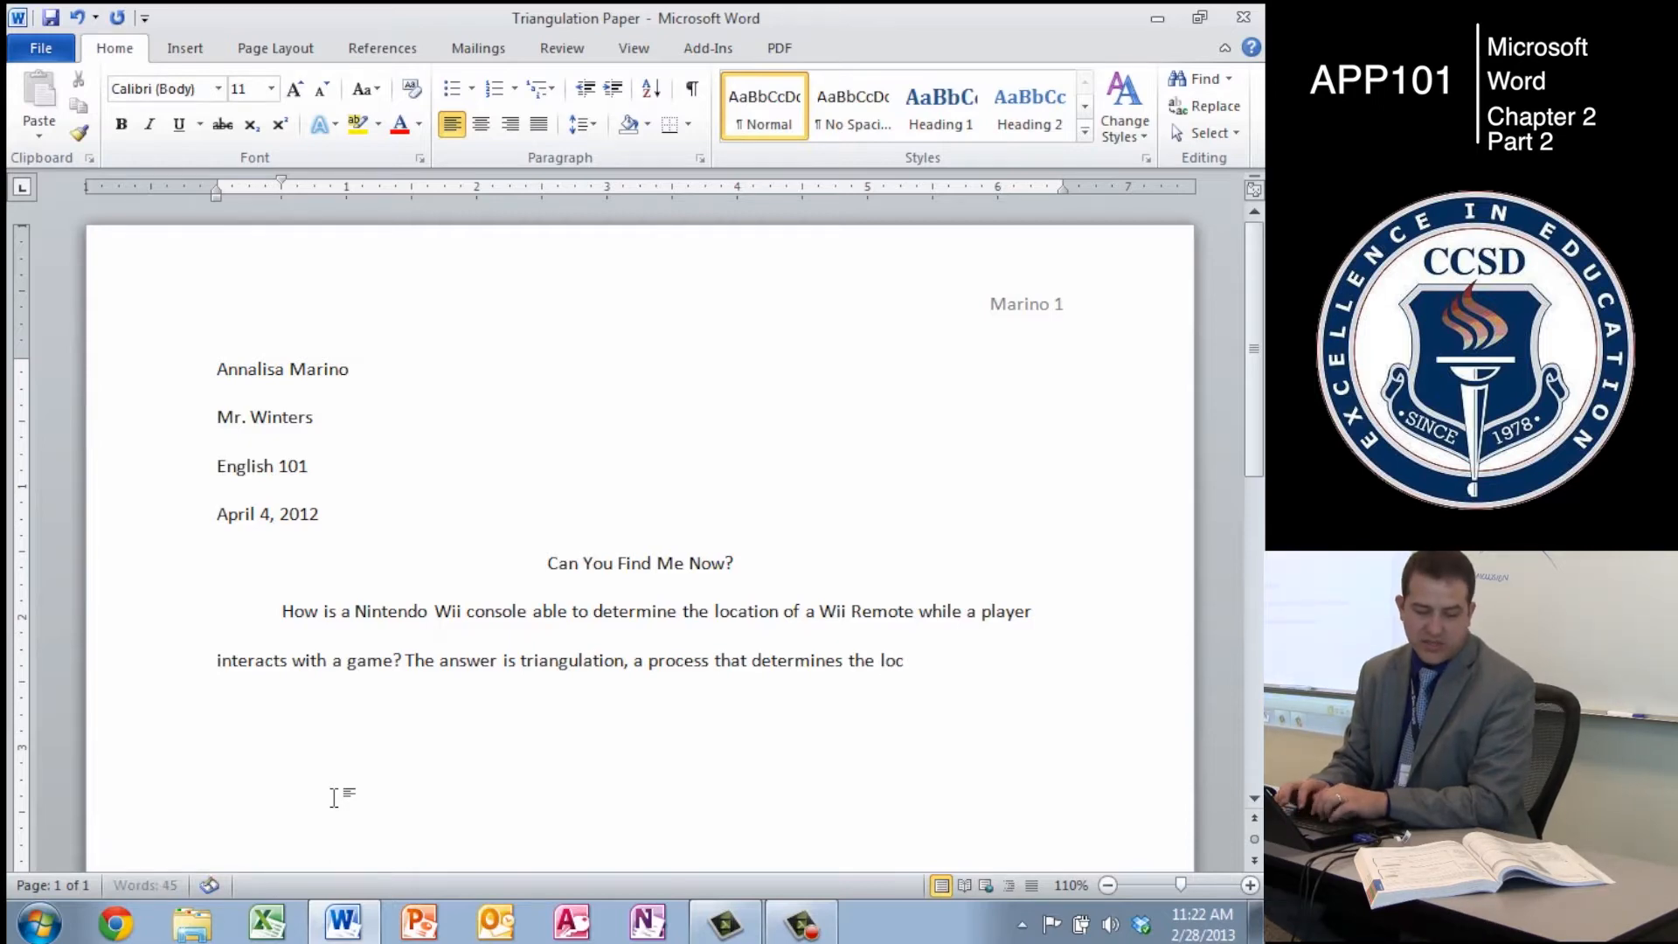
pyautogui.write('ation of an objec')
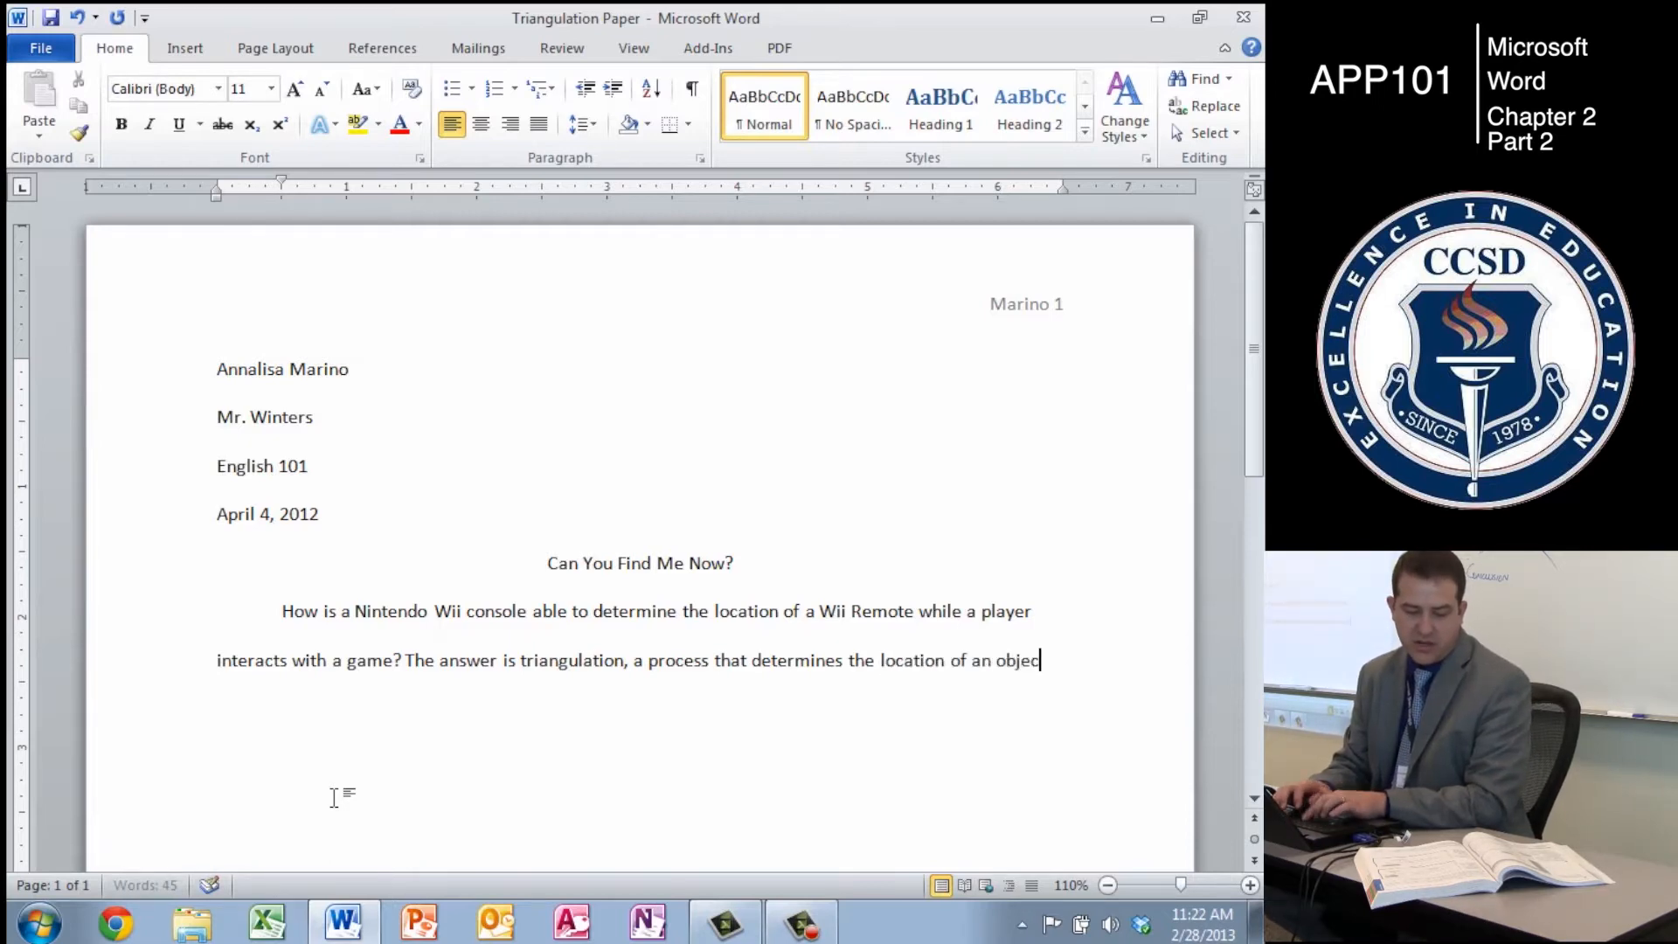
pyautogui.write('t by measuring the')
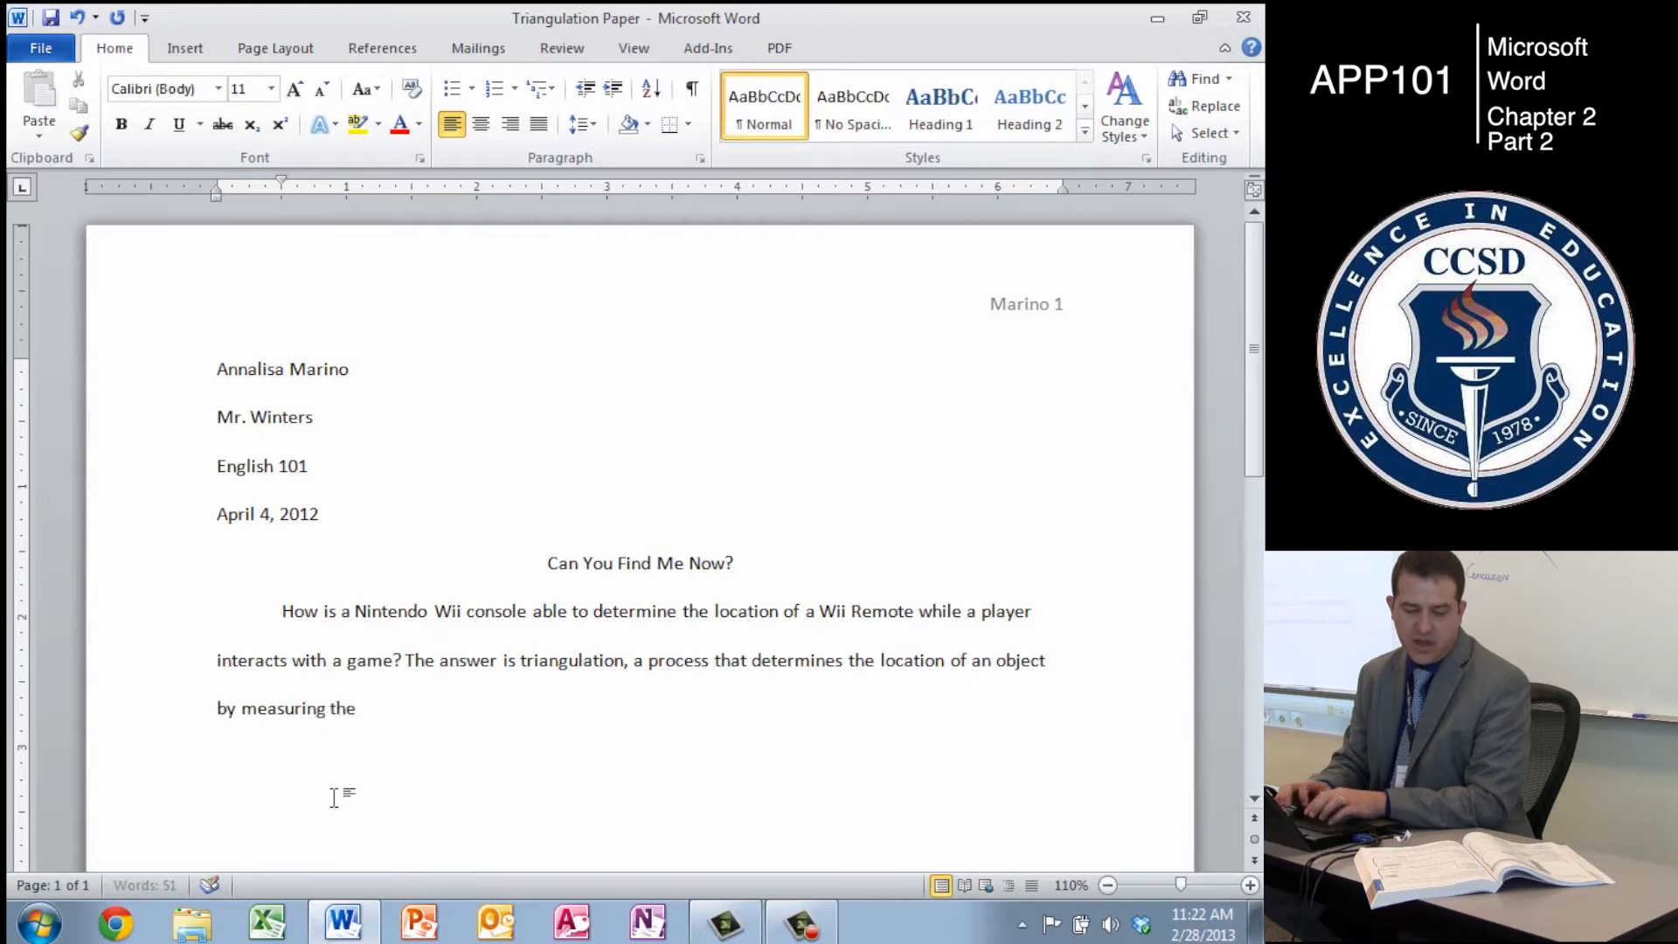
pyautogui.write(' angles from two')
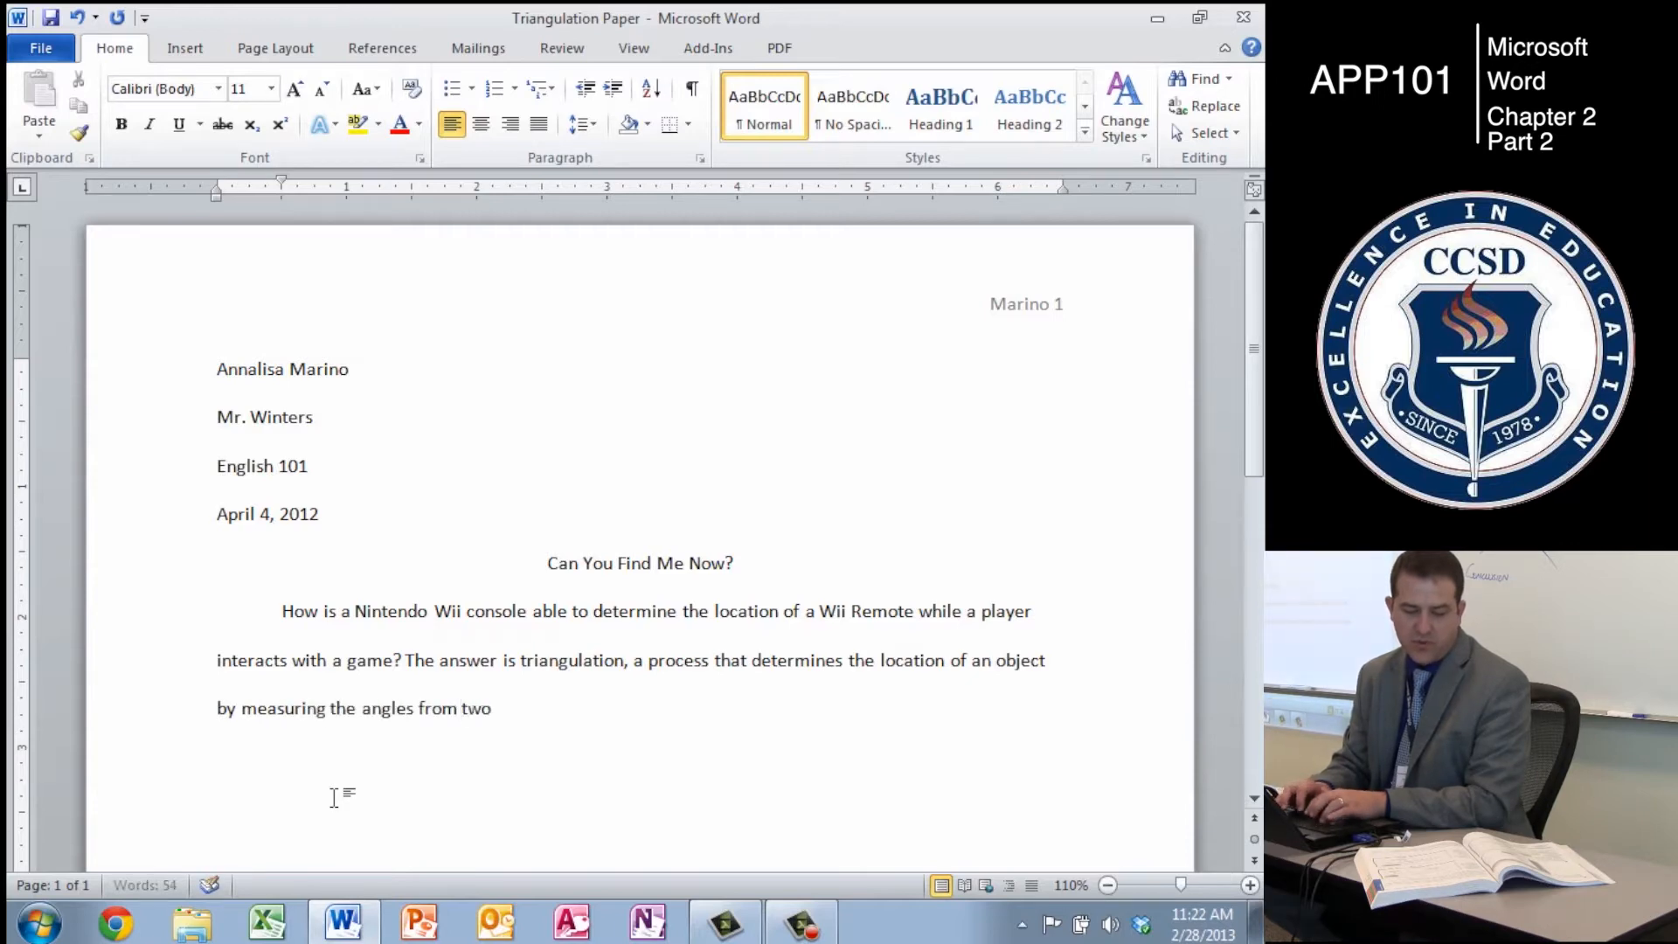
pyautogui.write(' or more fixed points.')
pyautogui.press('Return')
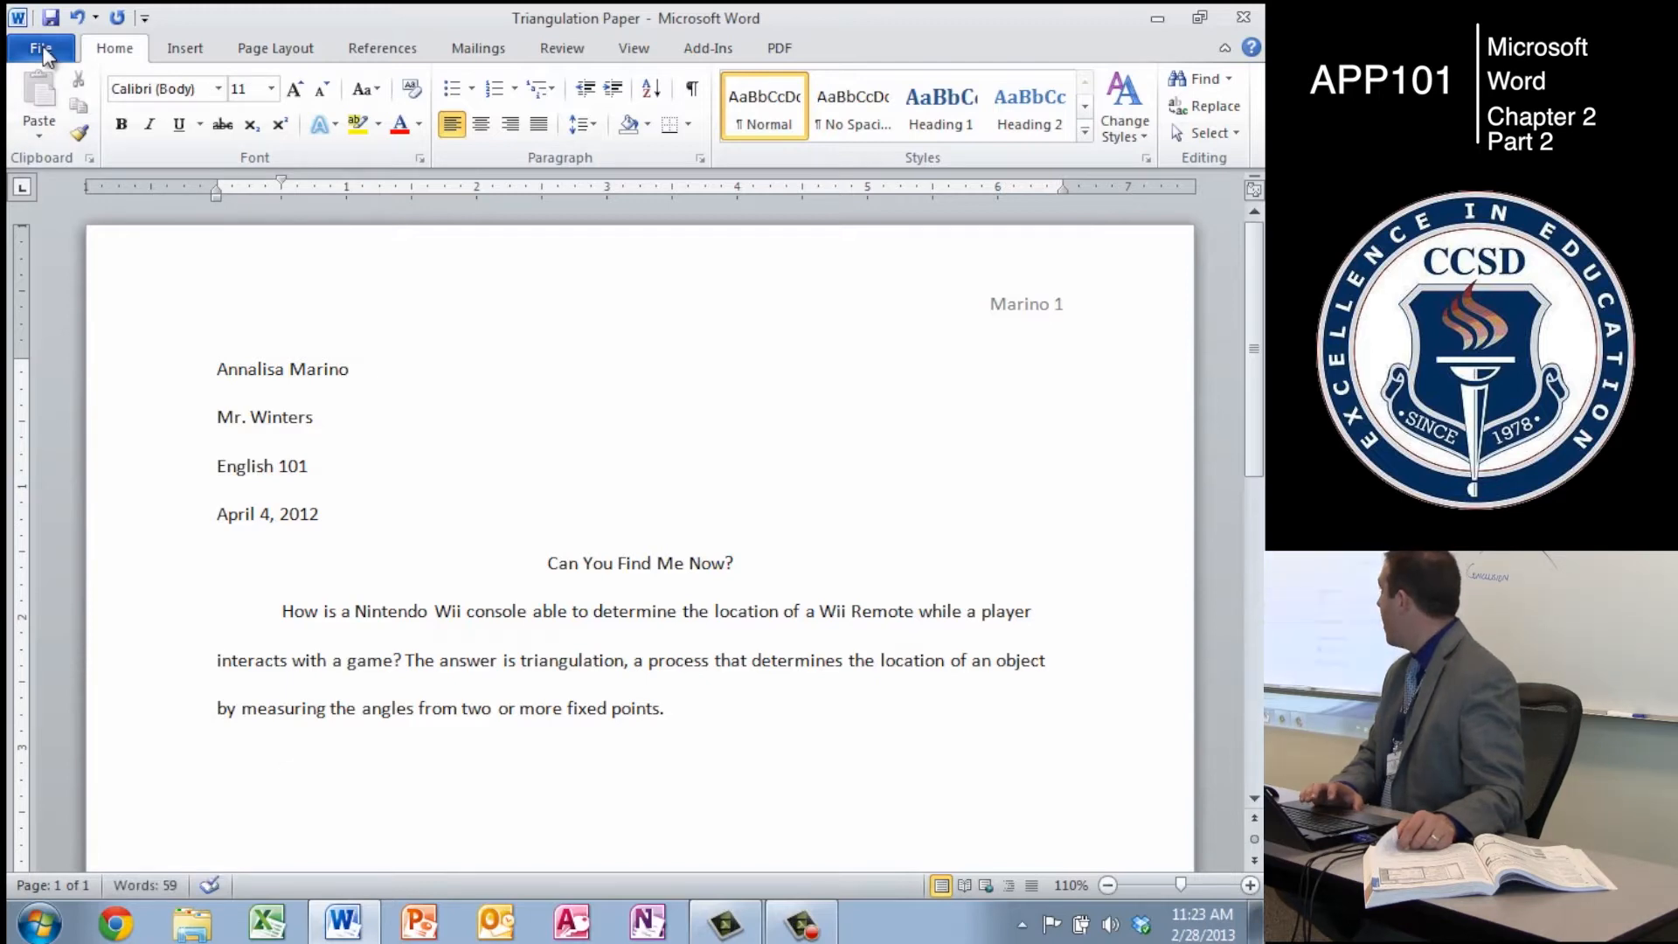
# - Look through the proofing and save settings in the program options, and leave them without making changes
pyautogui.click(42, 50)
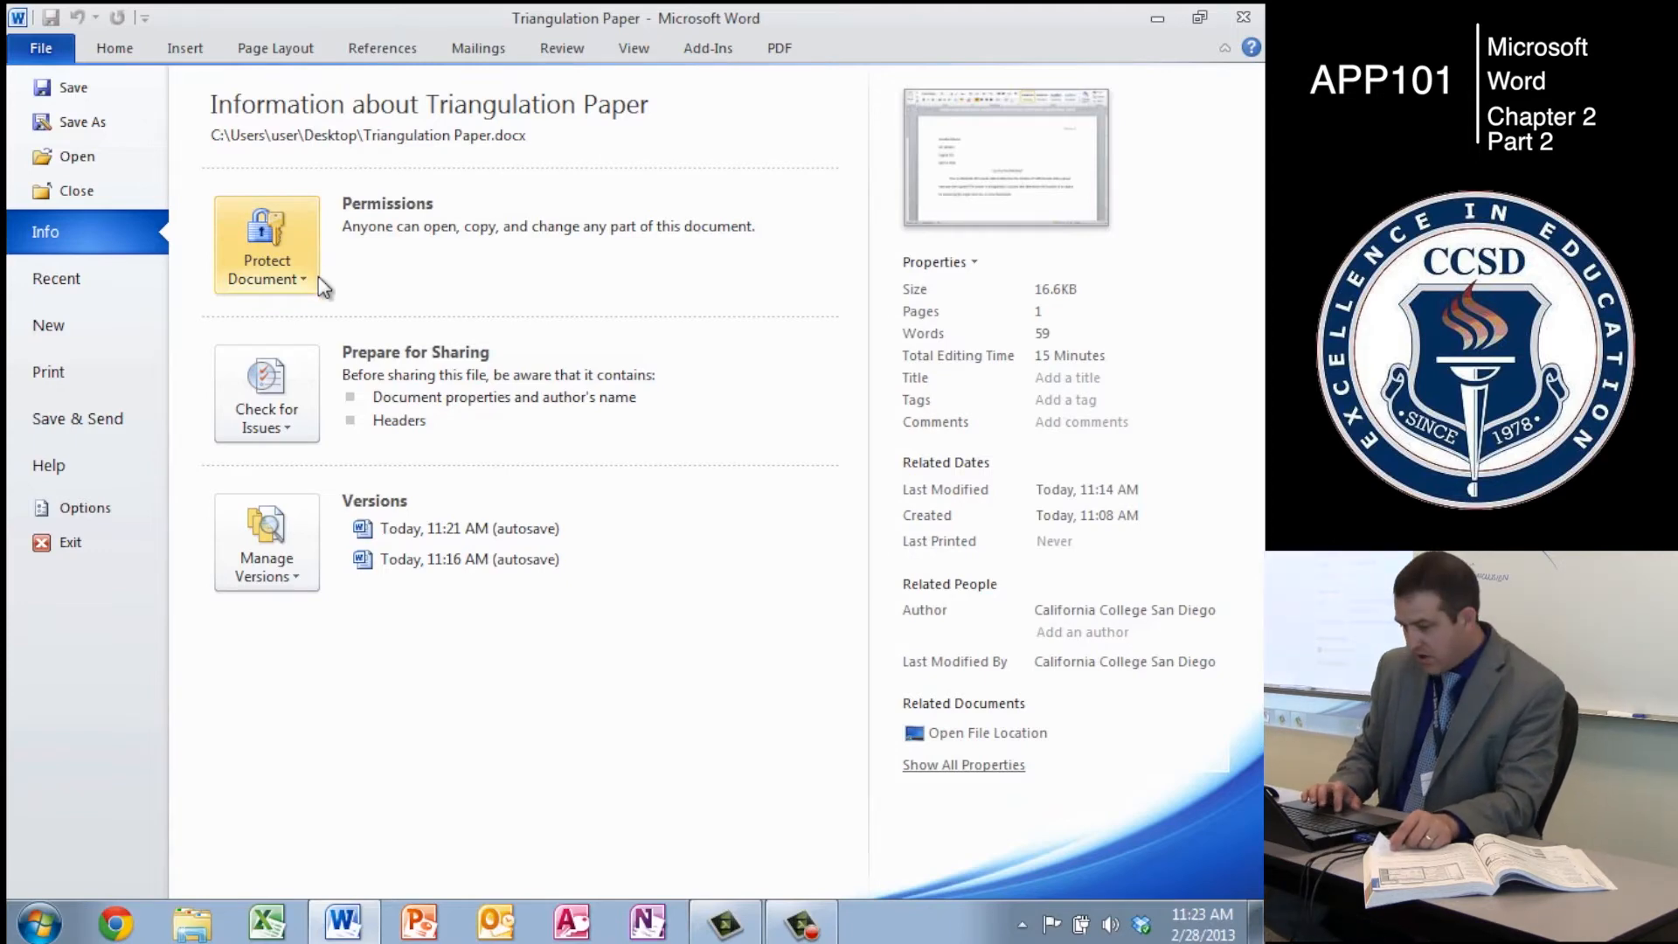
pyautogui.click(90, 504)
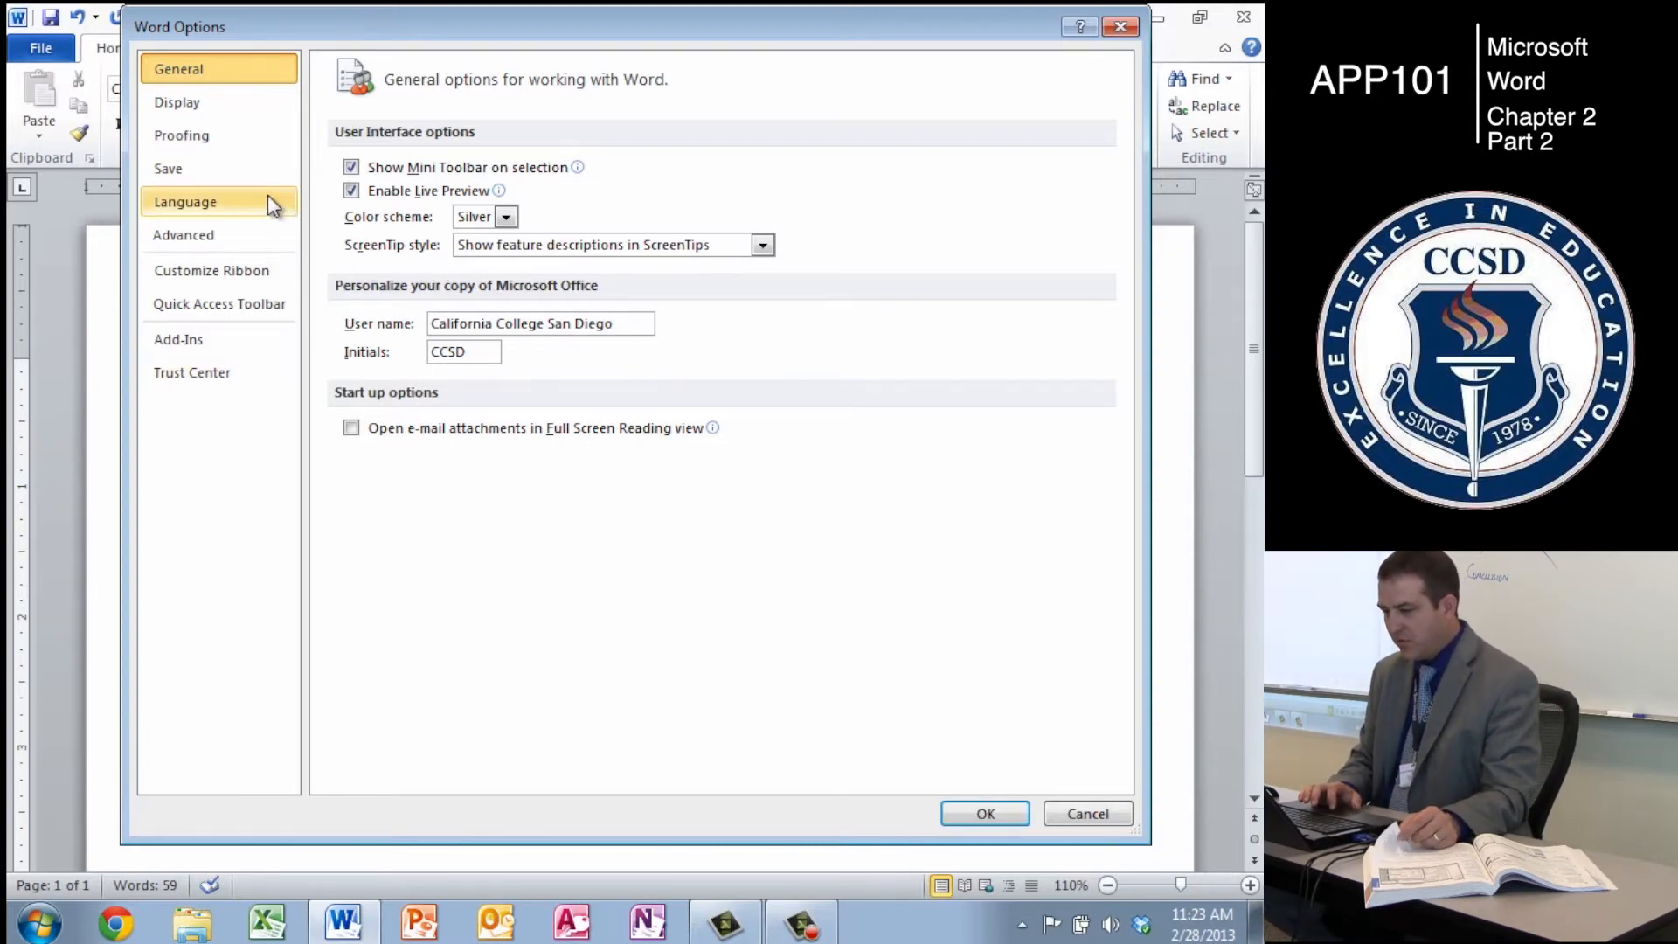
pyautogui.click(212, 138)
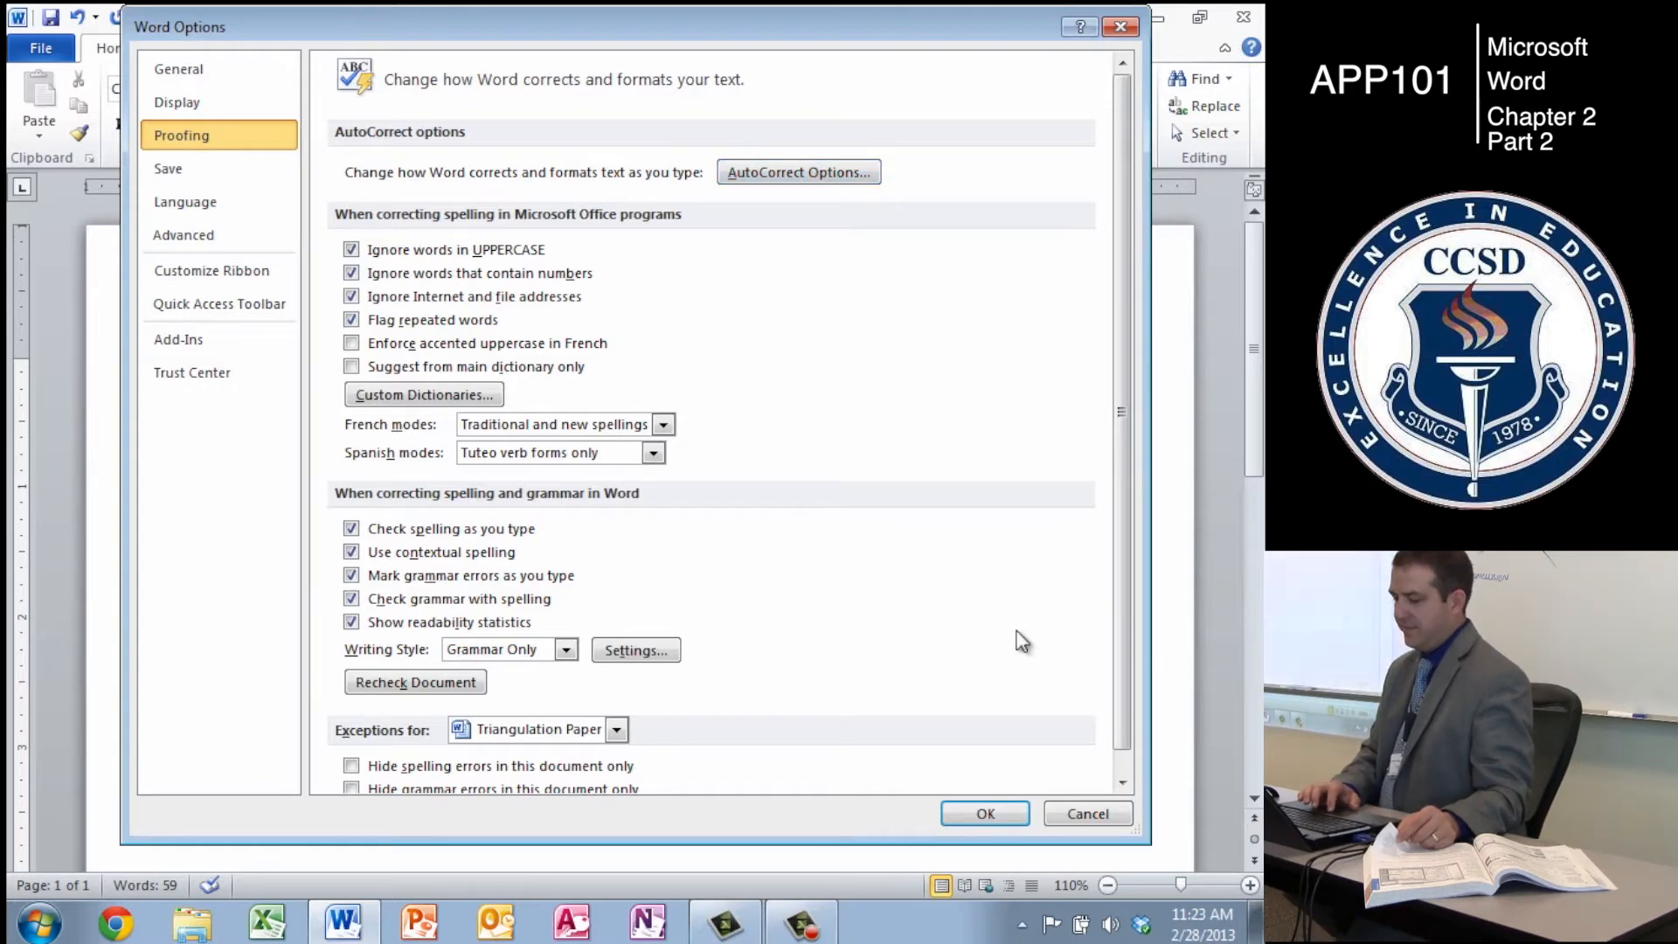
pyautogui.click(215, 171)
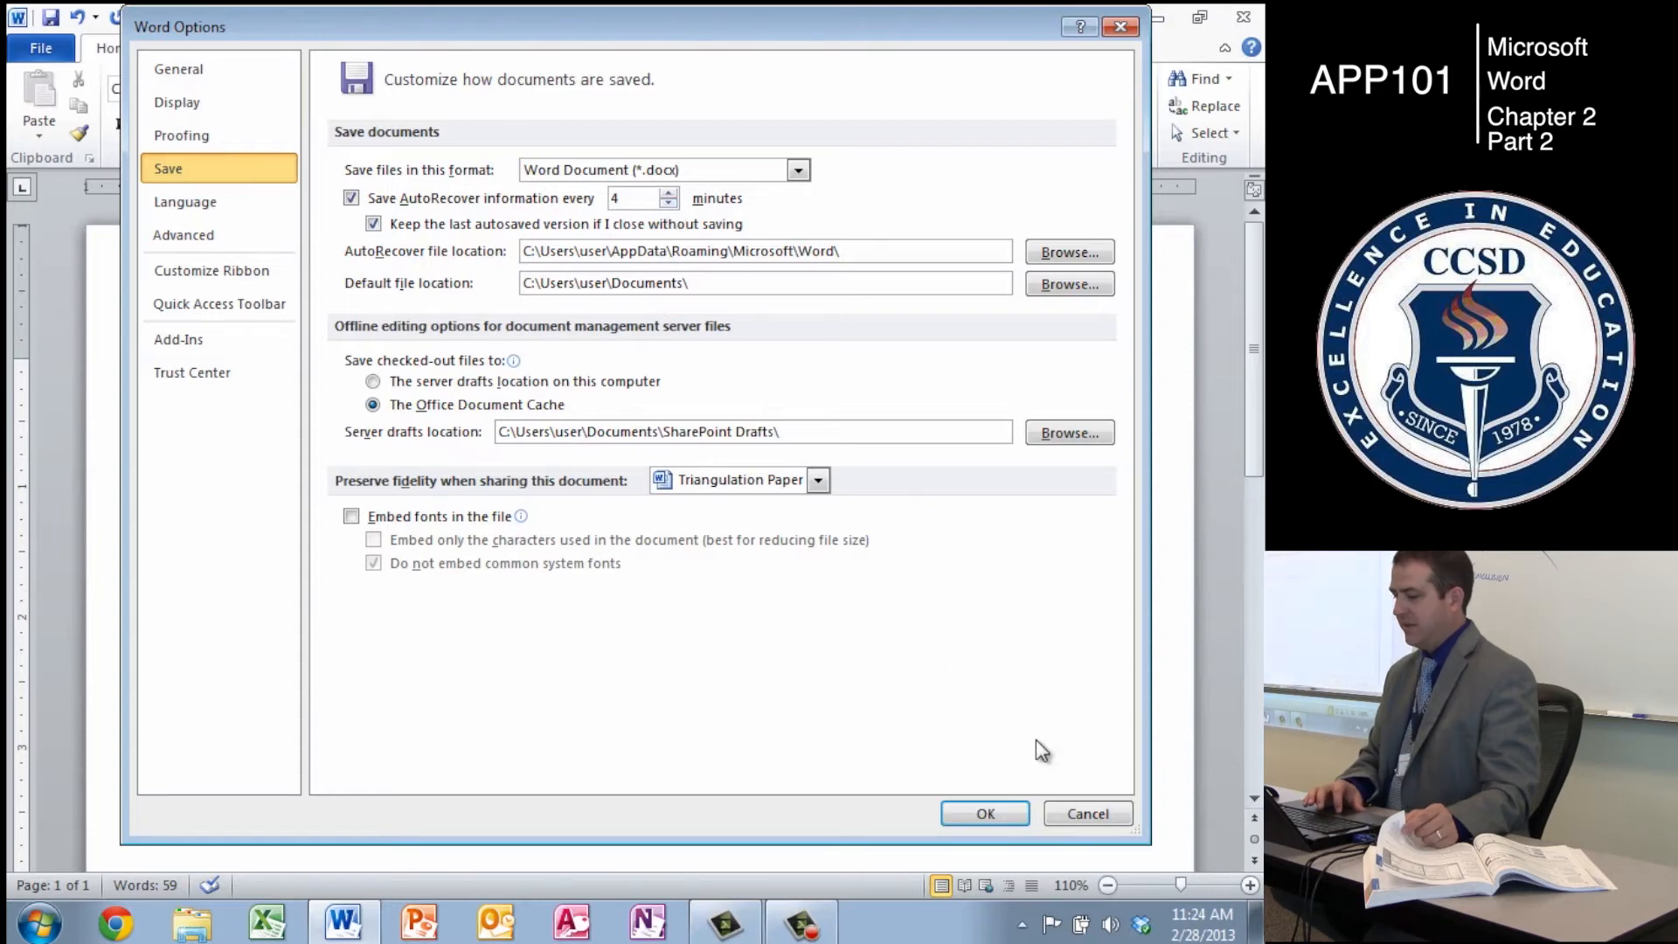
pyautogui.click(1085, 811)
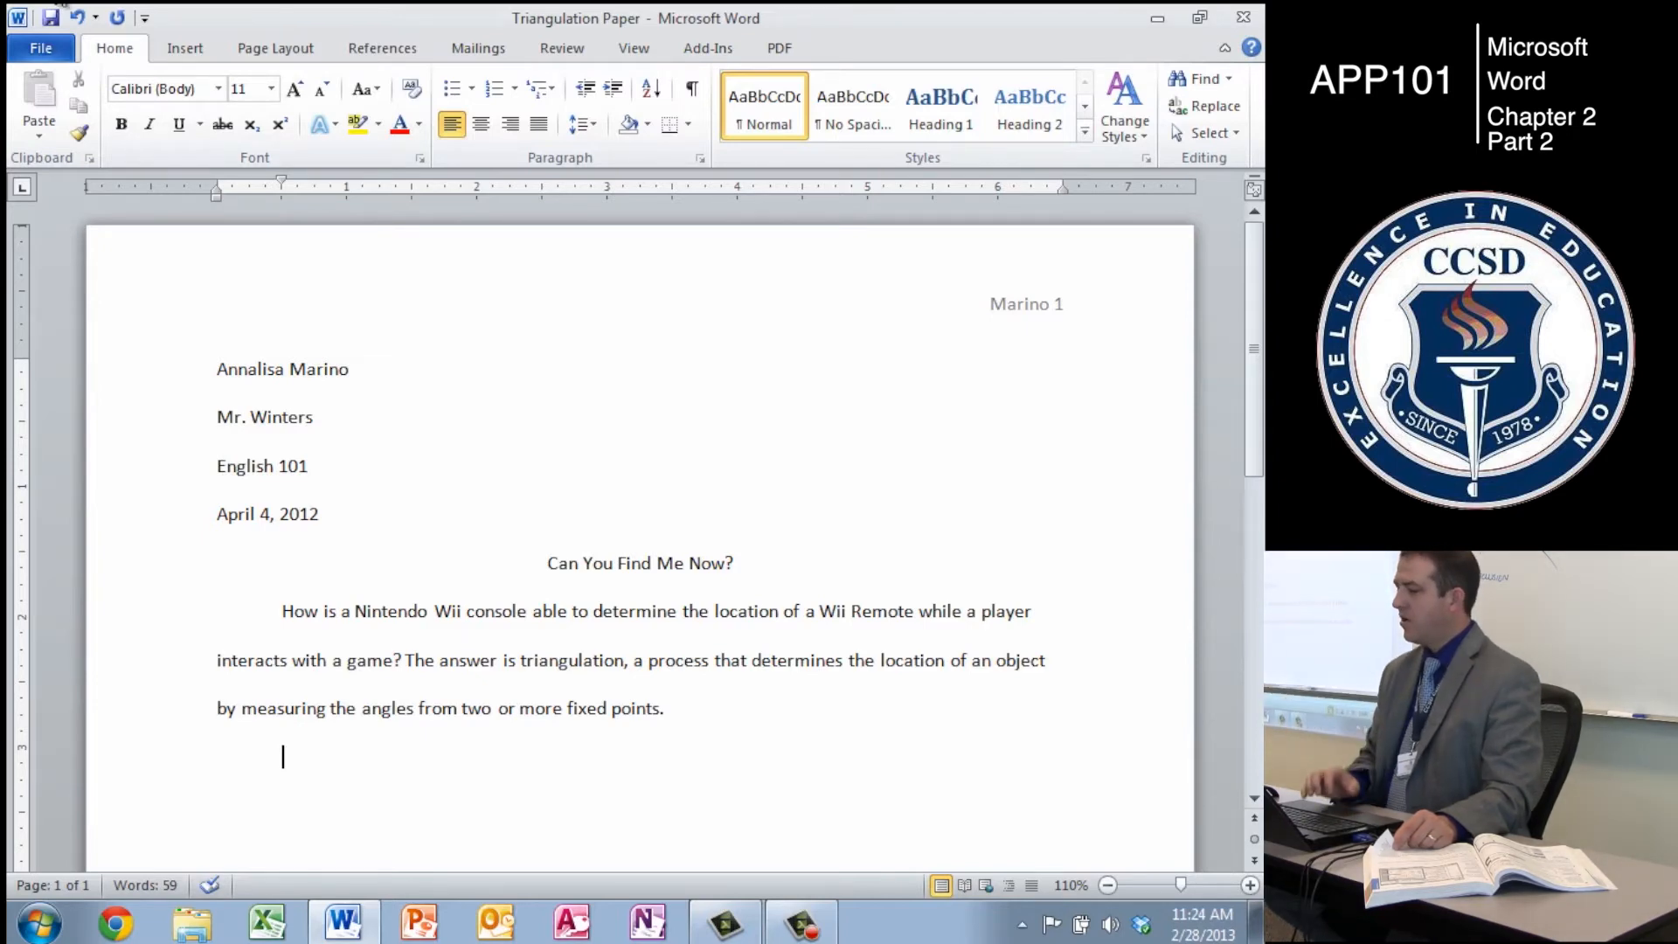
# - Show and hide the formatting marks, and look at where the AutoCorrect options are found in the proofing settings
pyautogui.click(695, 93)
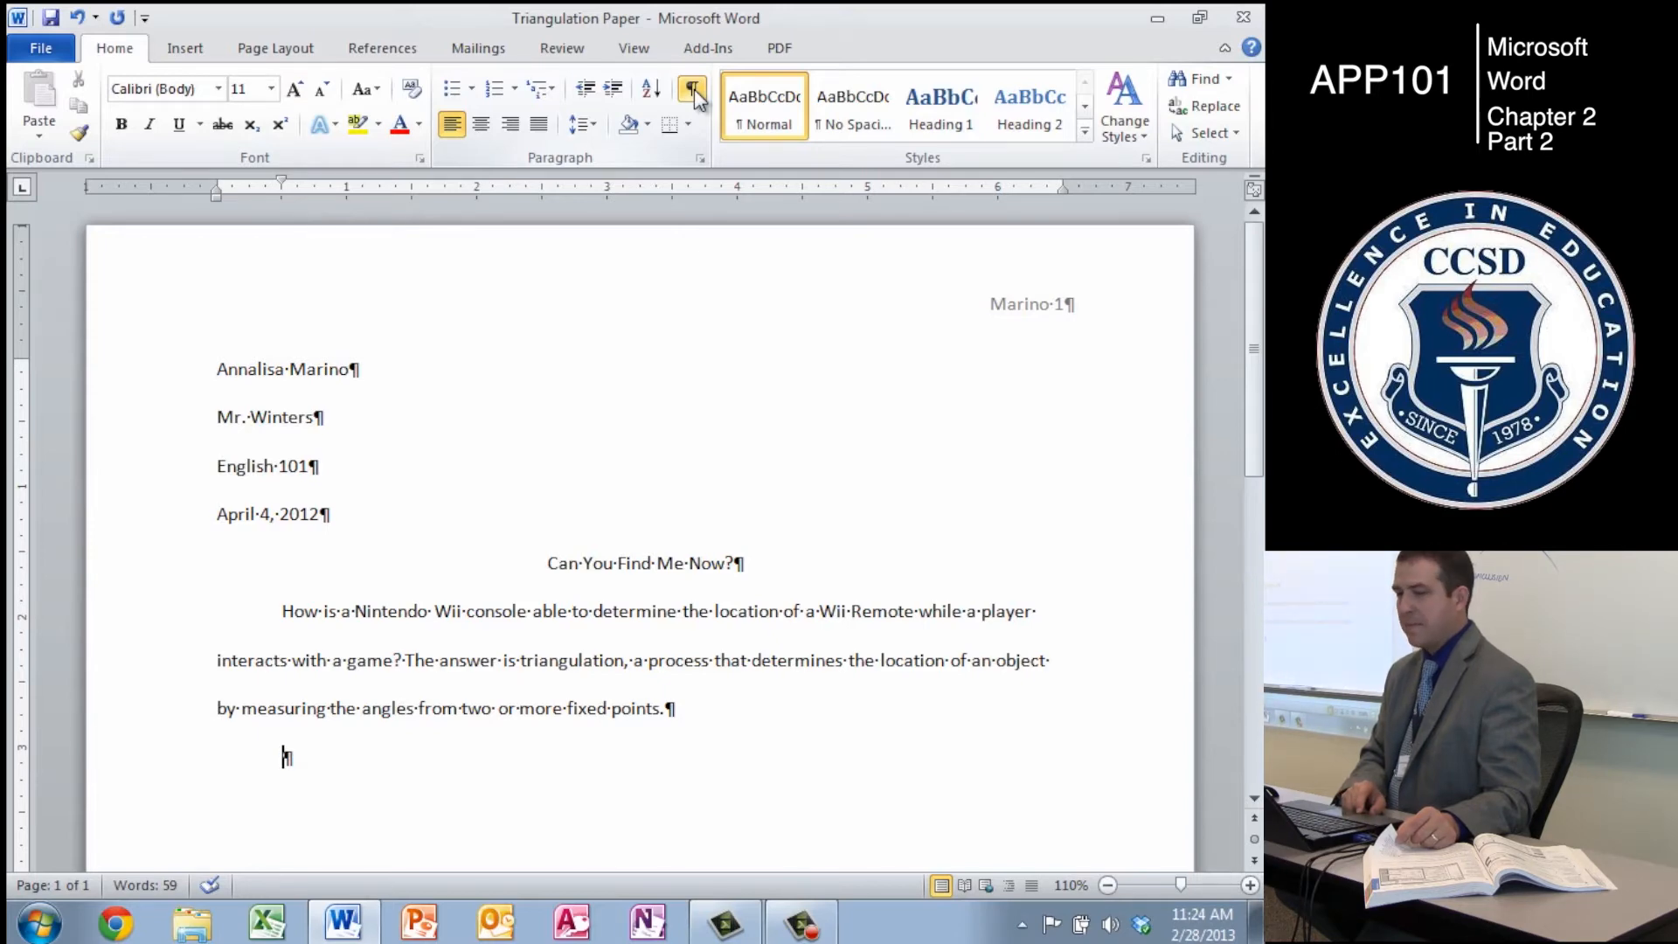
pyautogui.click(692, 89)
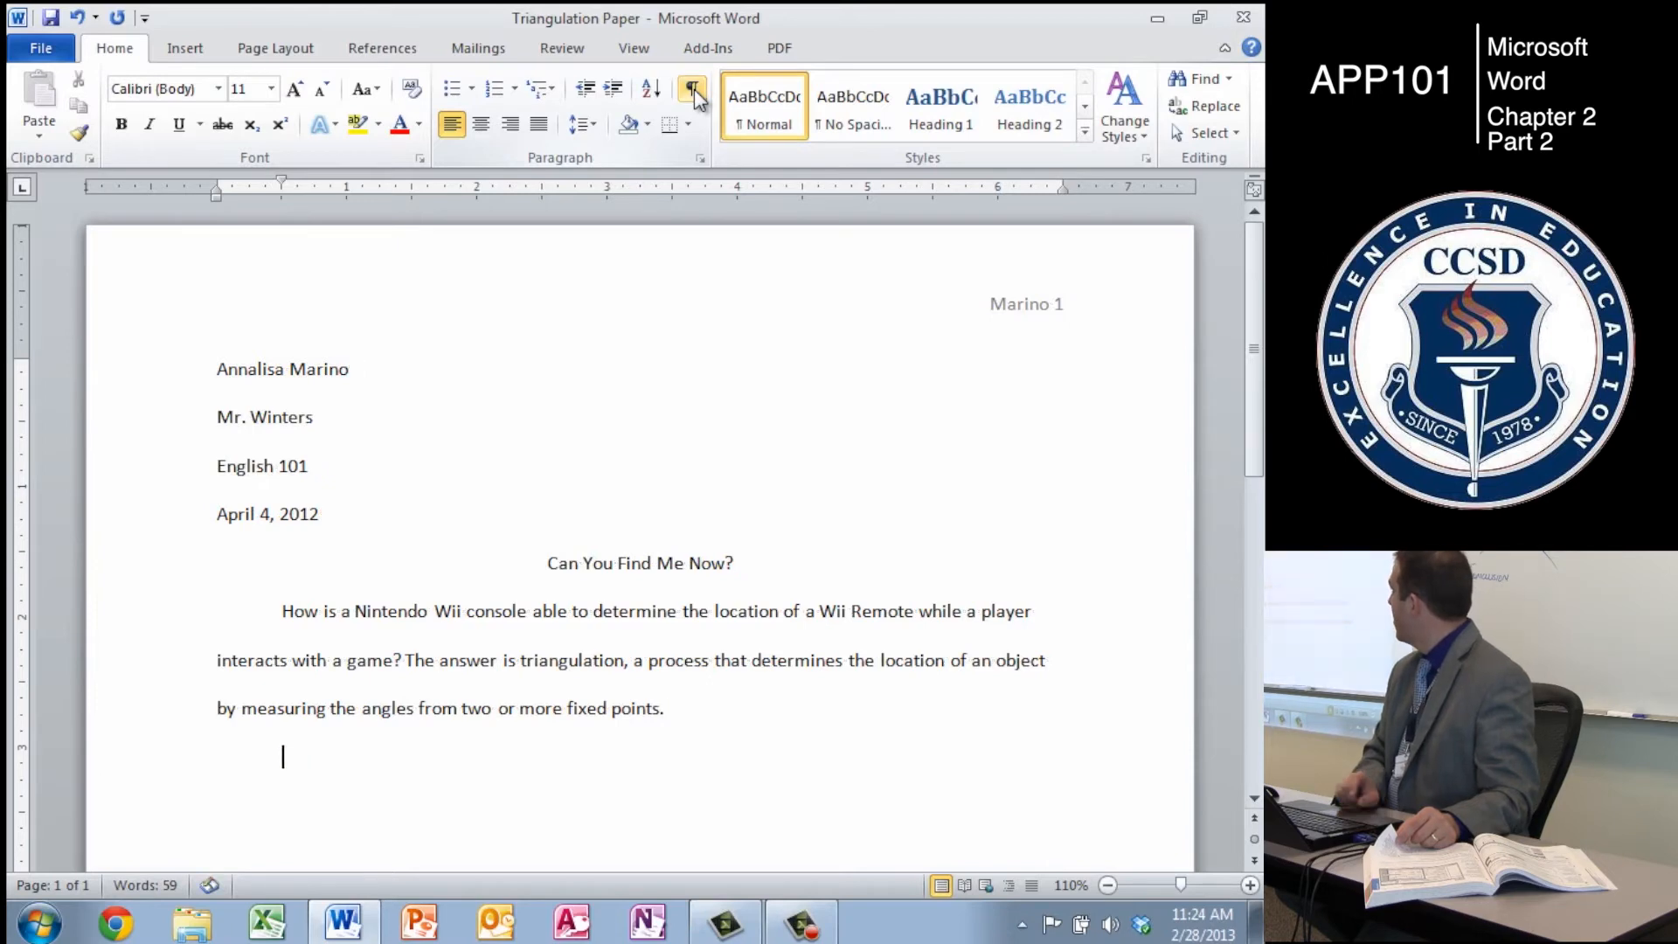
pyautogui.click(41, 51)
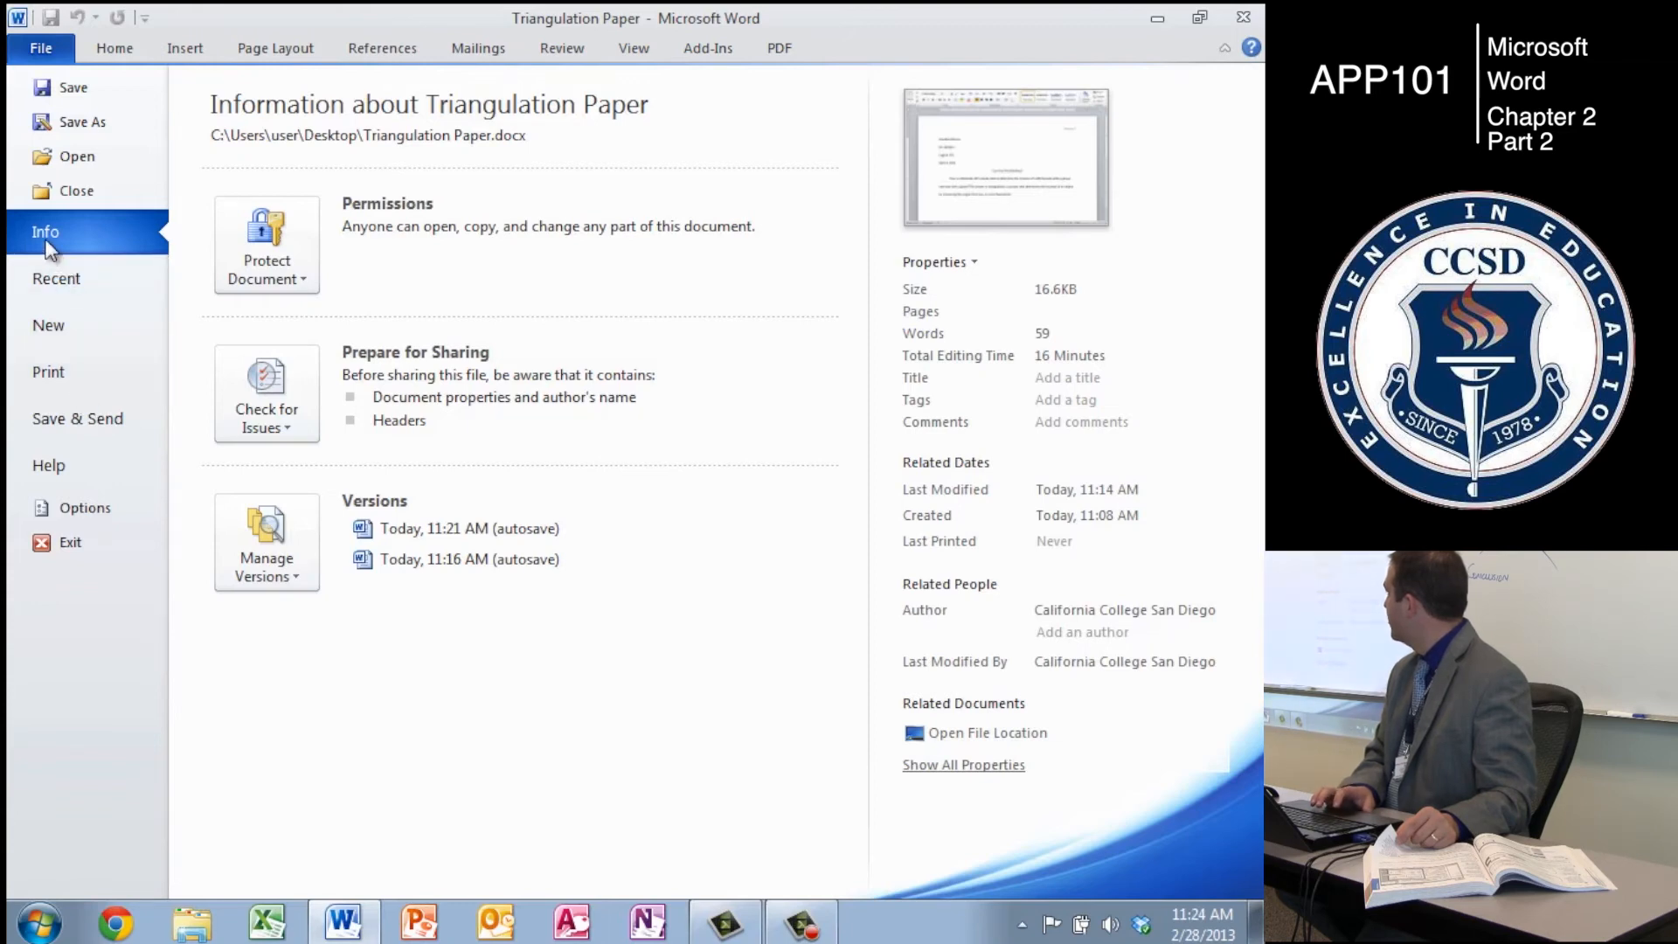
pyautogui.click(65, 506)
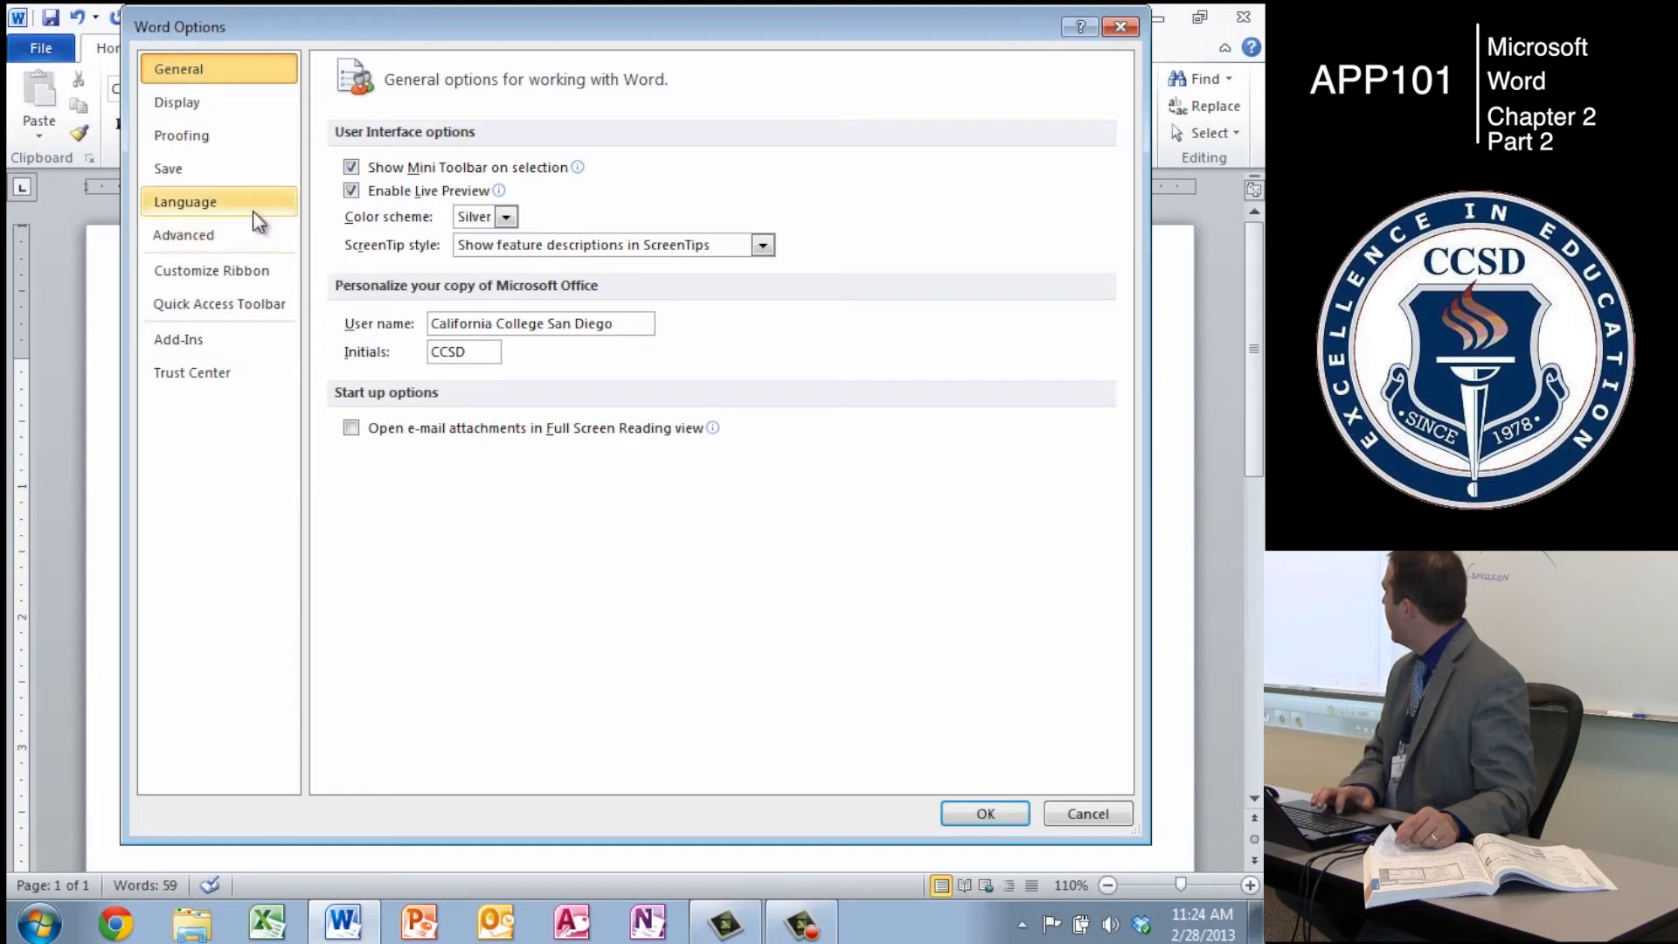
pyautogui.click(212, 140)
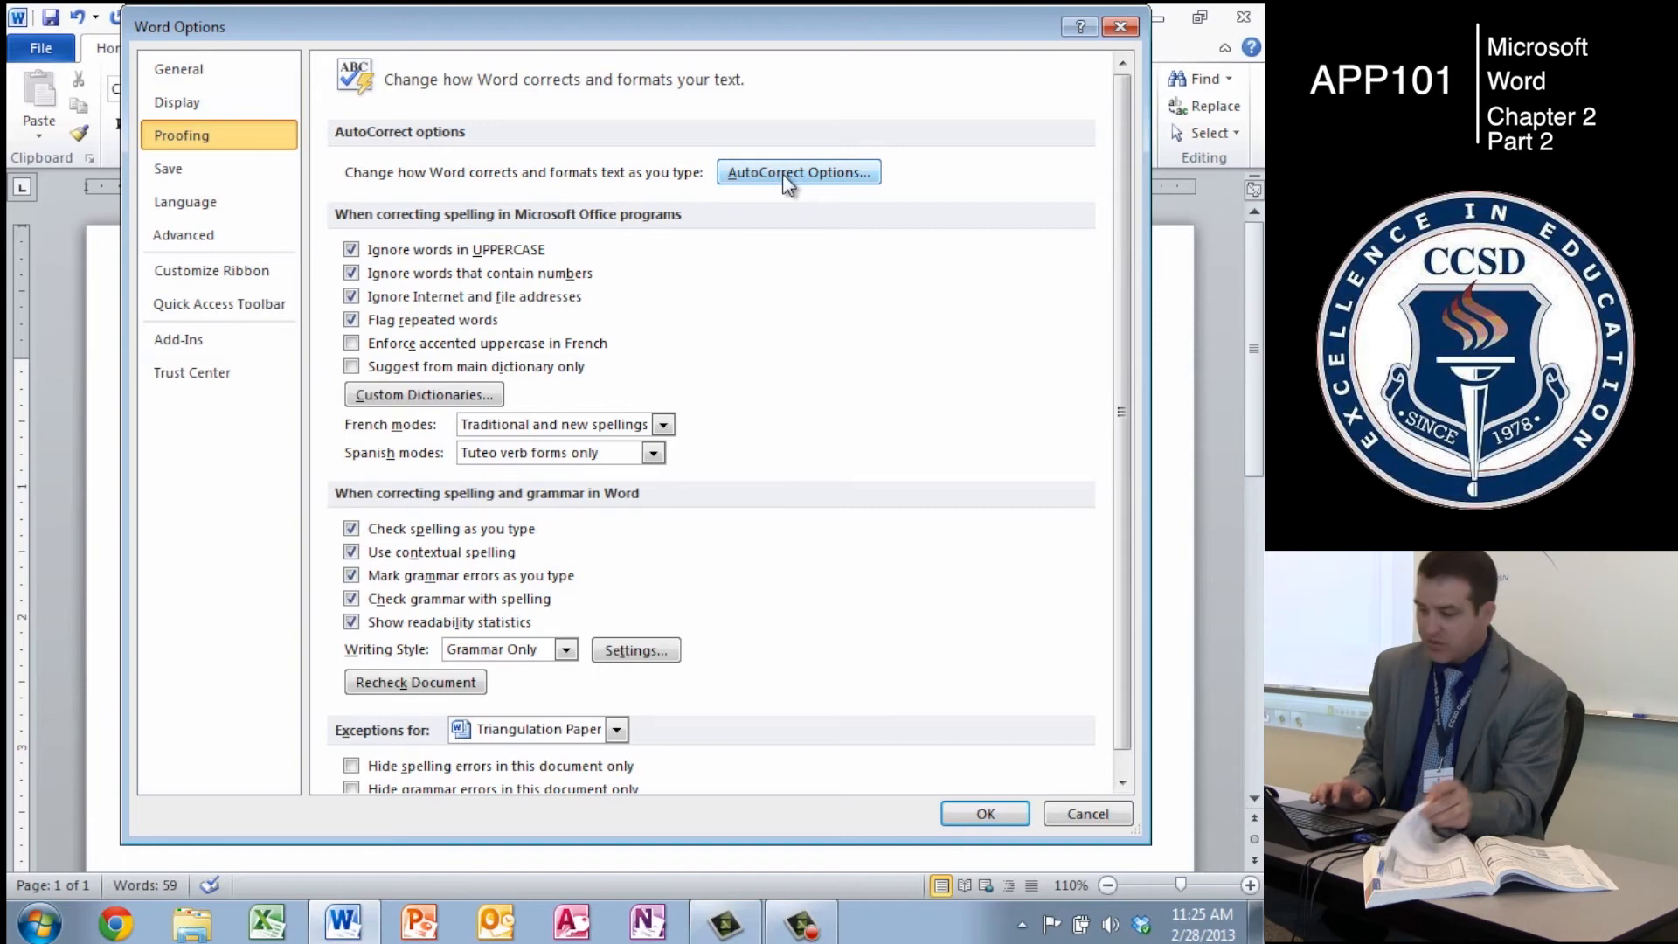
pyautogui.click(1084, 816)
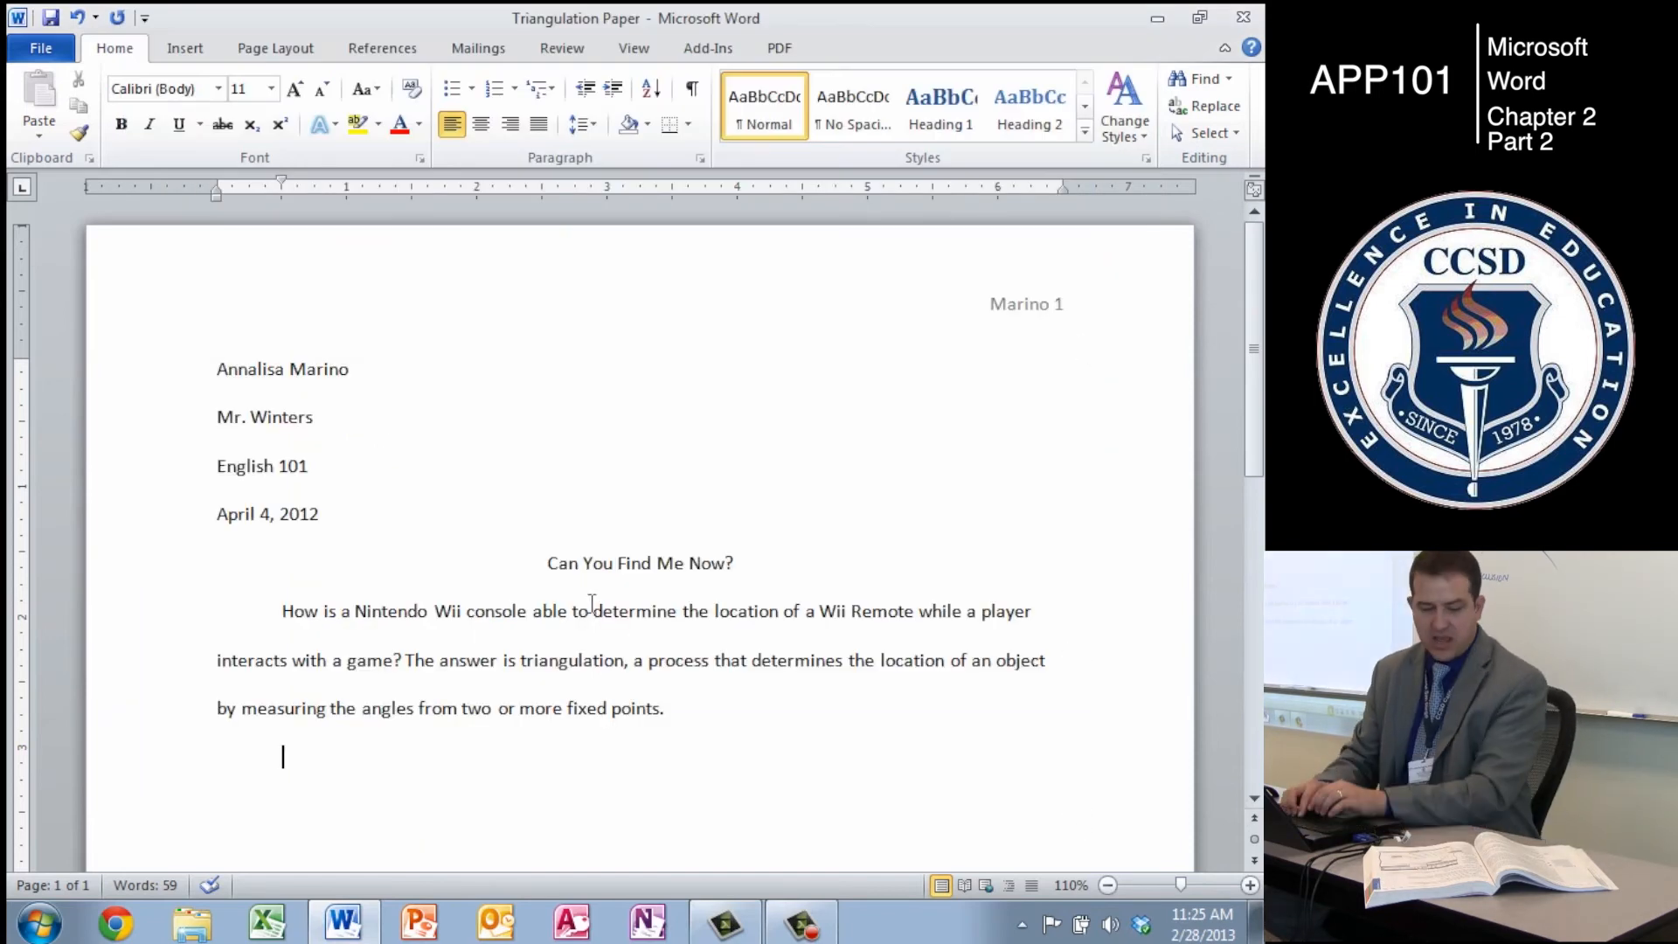
# - Begin the second paragraph with the word "Surveyors", fixing its misspelling with the suggested correction
pyautogui.press('Return')
pyautogui.write('Sur')
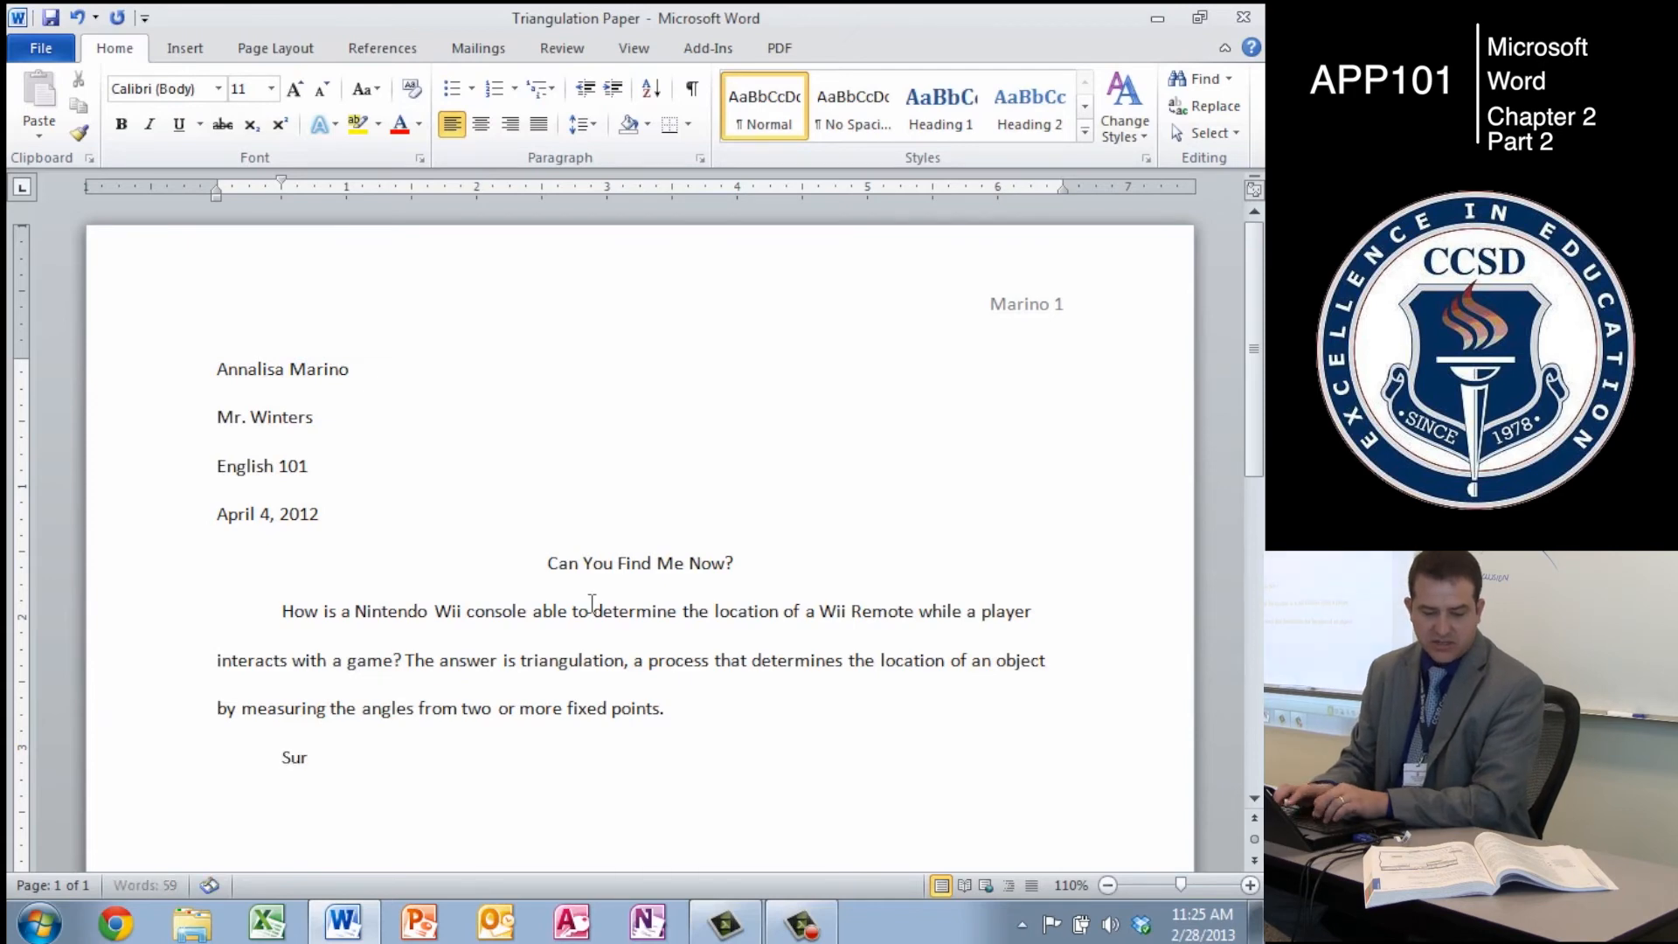
pyautogui.write('veryors')
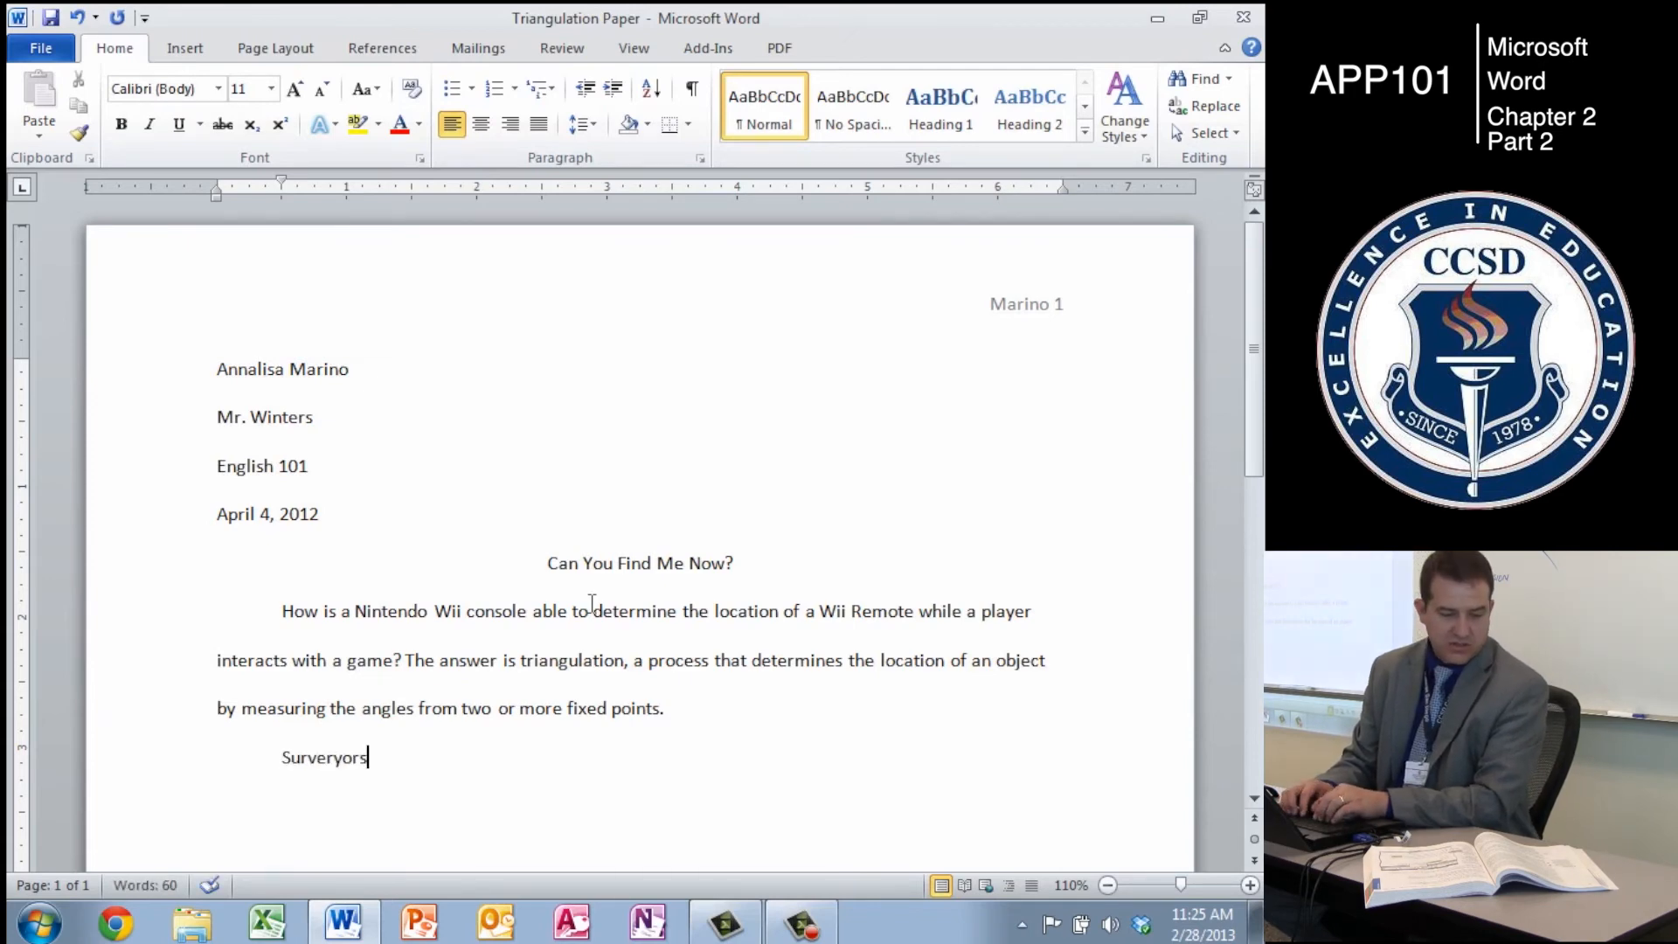
pyautogui.write(' of')
pyautogui.press('BackSpace')
pyautogui.press('BackSpace')
pyautogui.press('BackSpace')
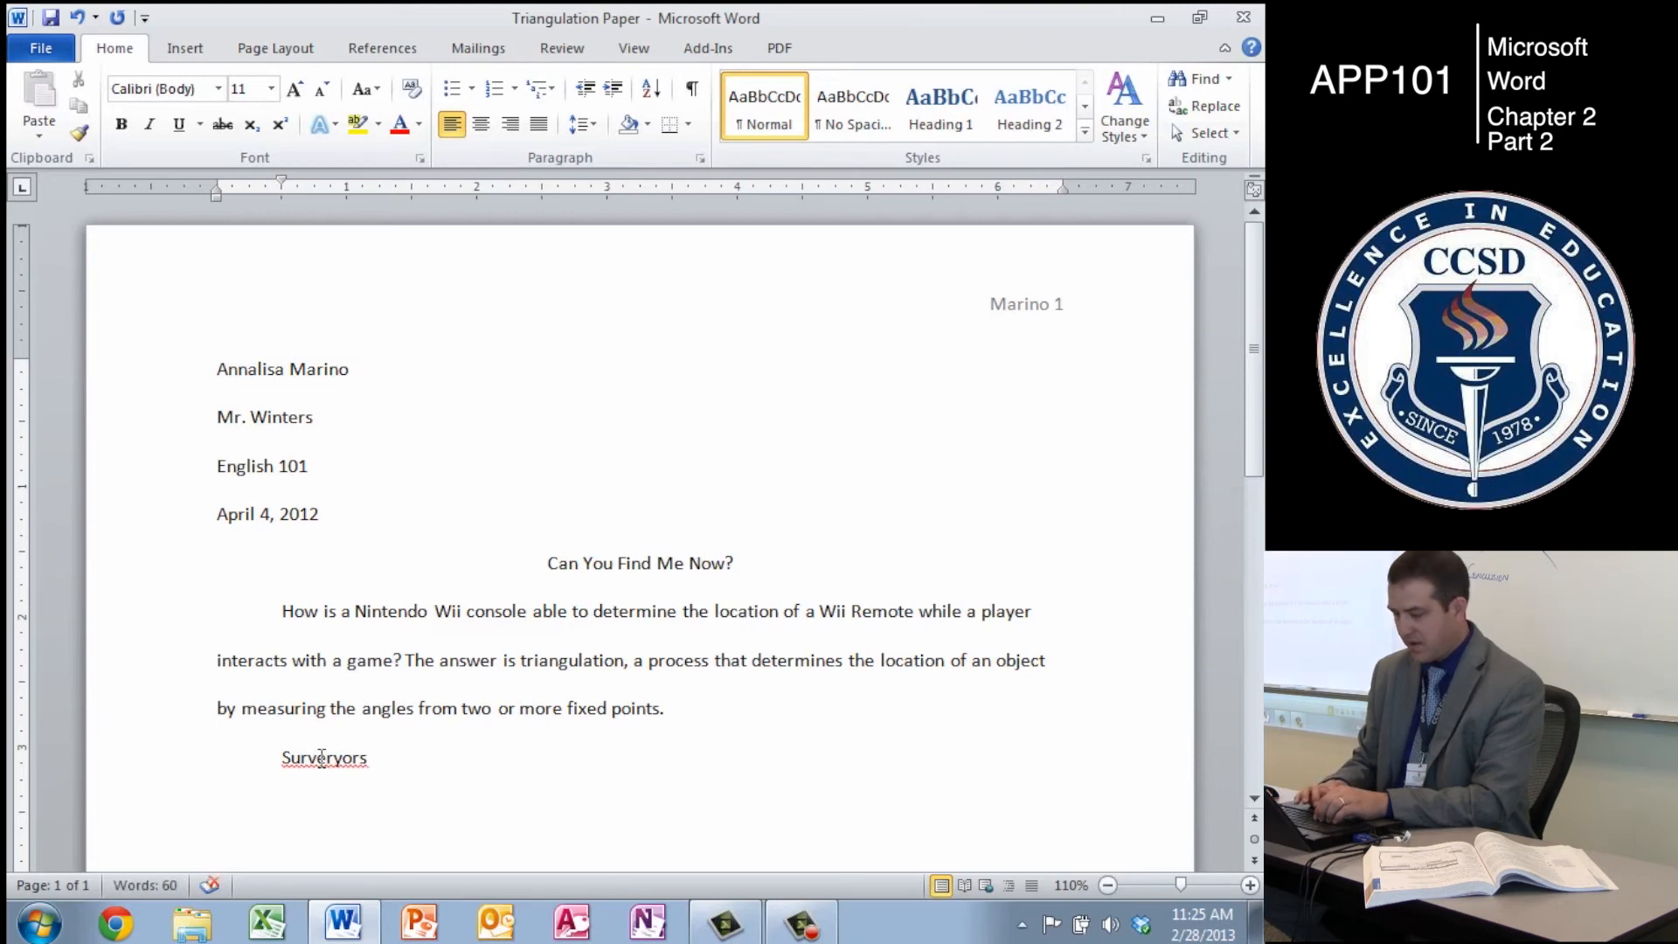
pyautogui.rightClick(321, 757)
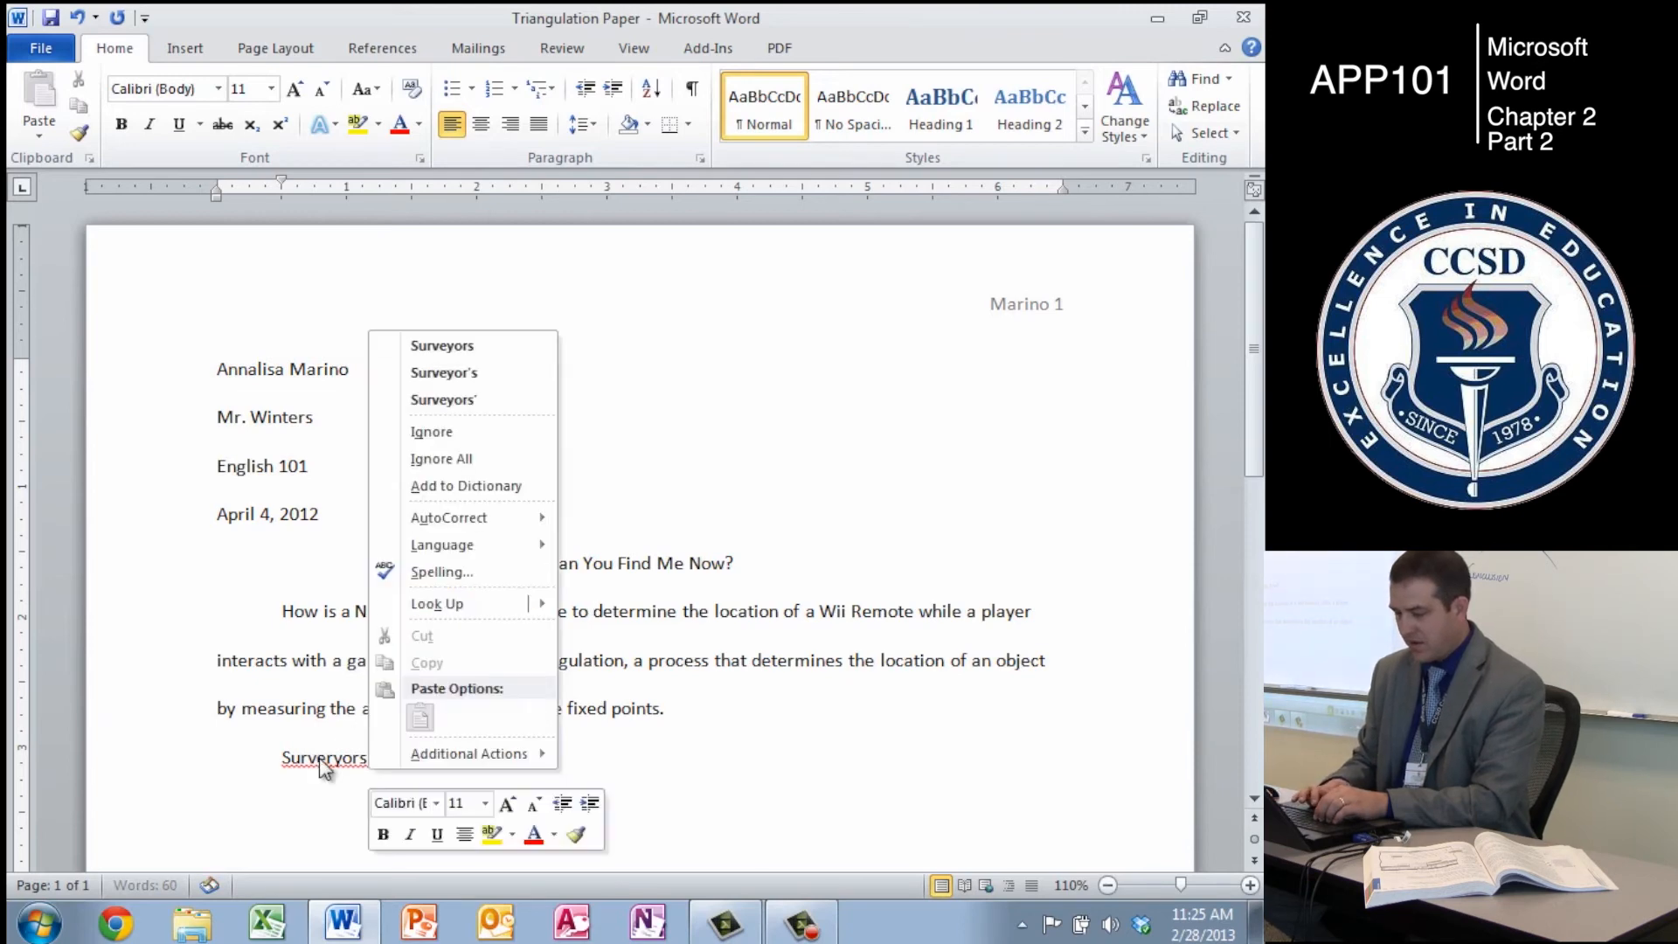
pyautogui.click(449, 343)
# - Continue the second paragraph's first sentence with "often use triangulation to measure distance."
pyautogui.write('oftne')
pyautogui.press('BackSpace')
pyautogui.press('BackSpace')
pyautogui.write('en use ')
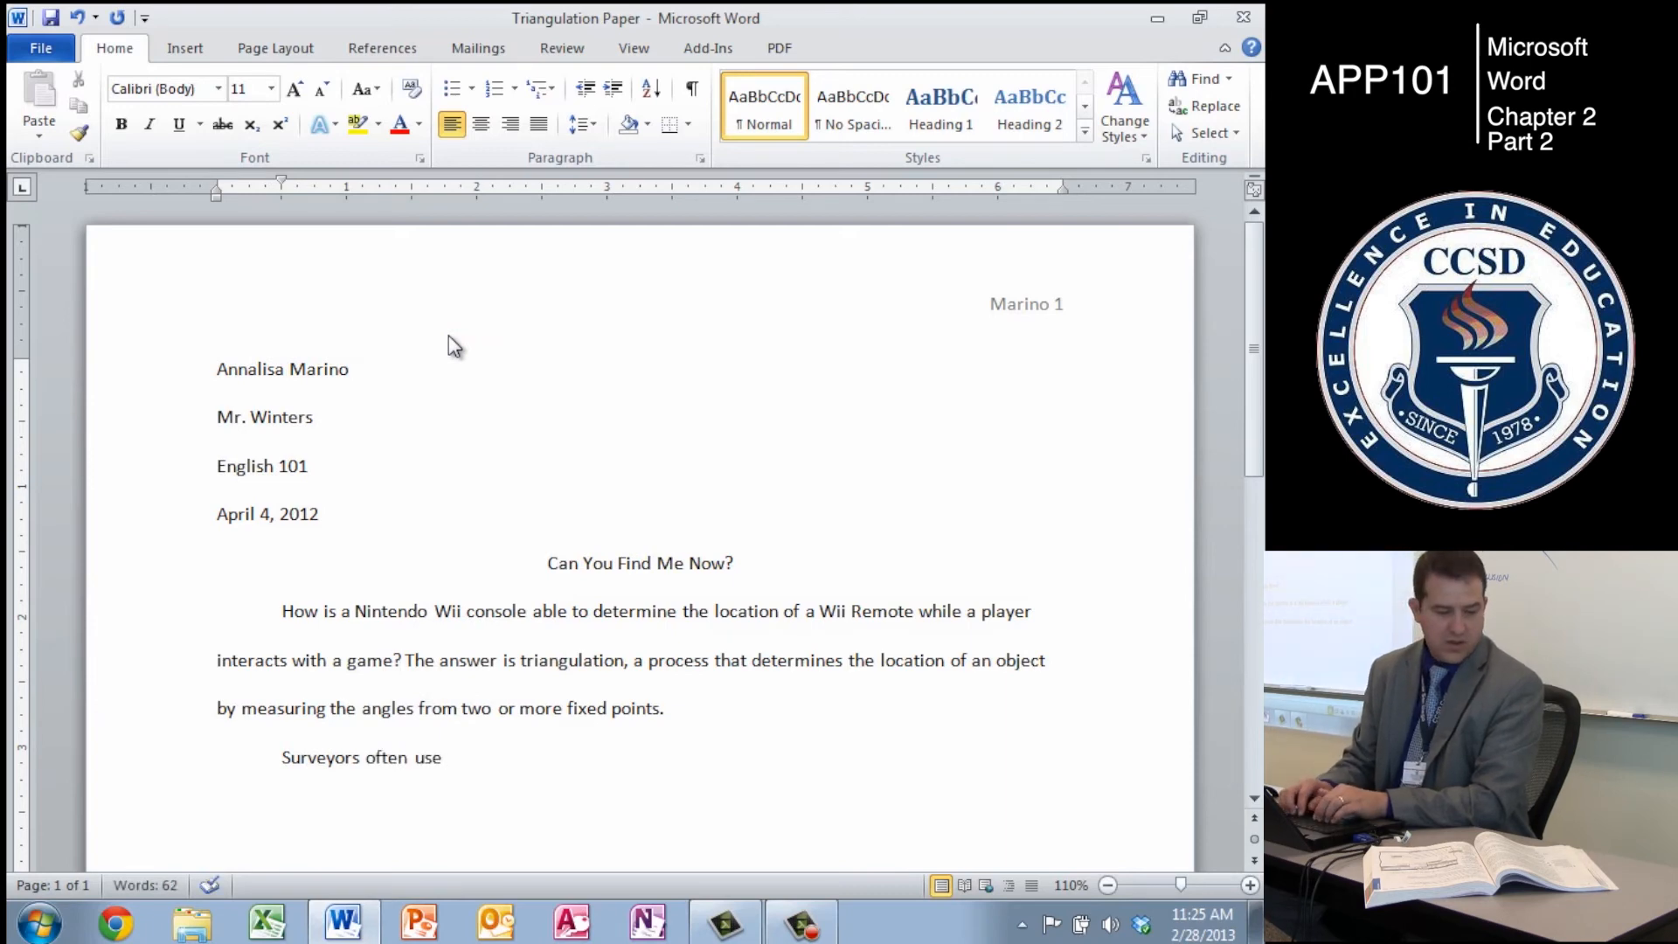
pyautogui.write('triangulation to measure distanc')
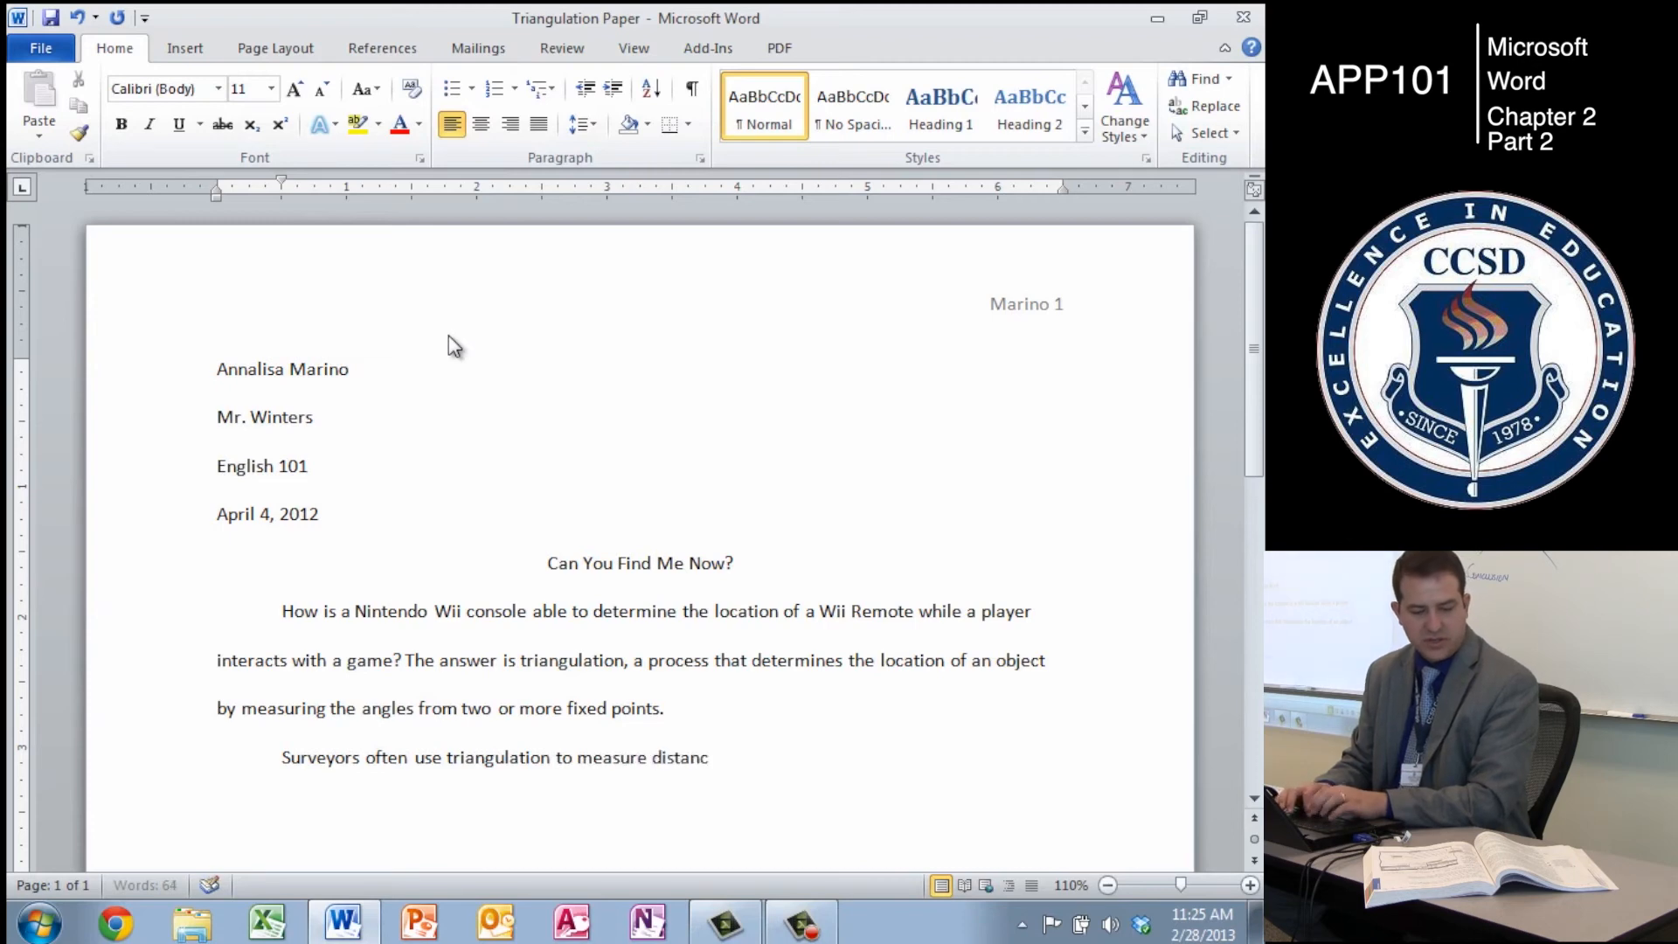
pyautogui.write('e.  Star')
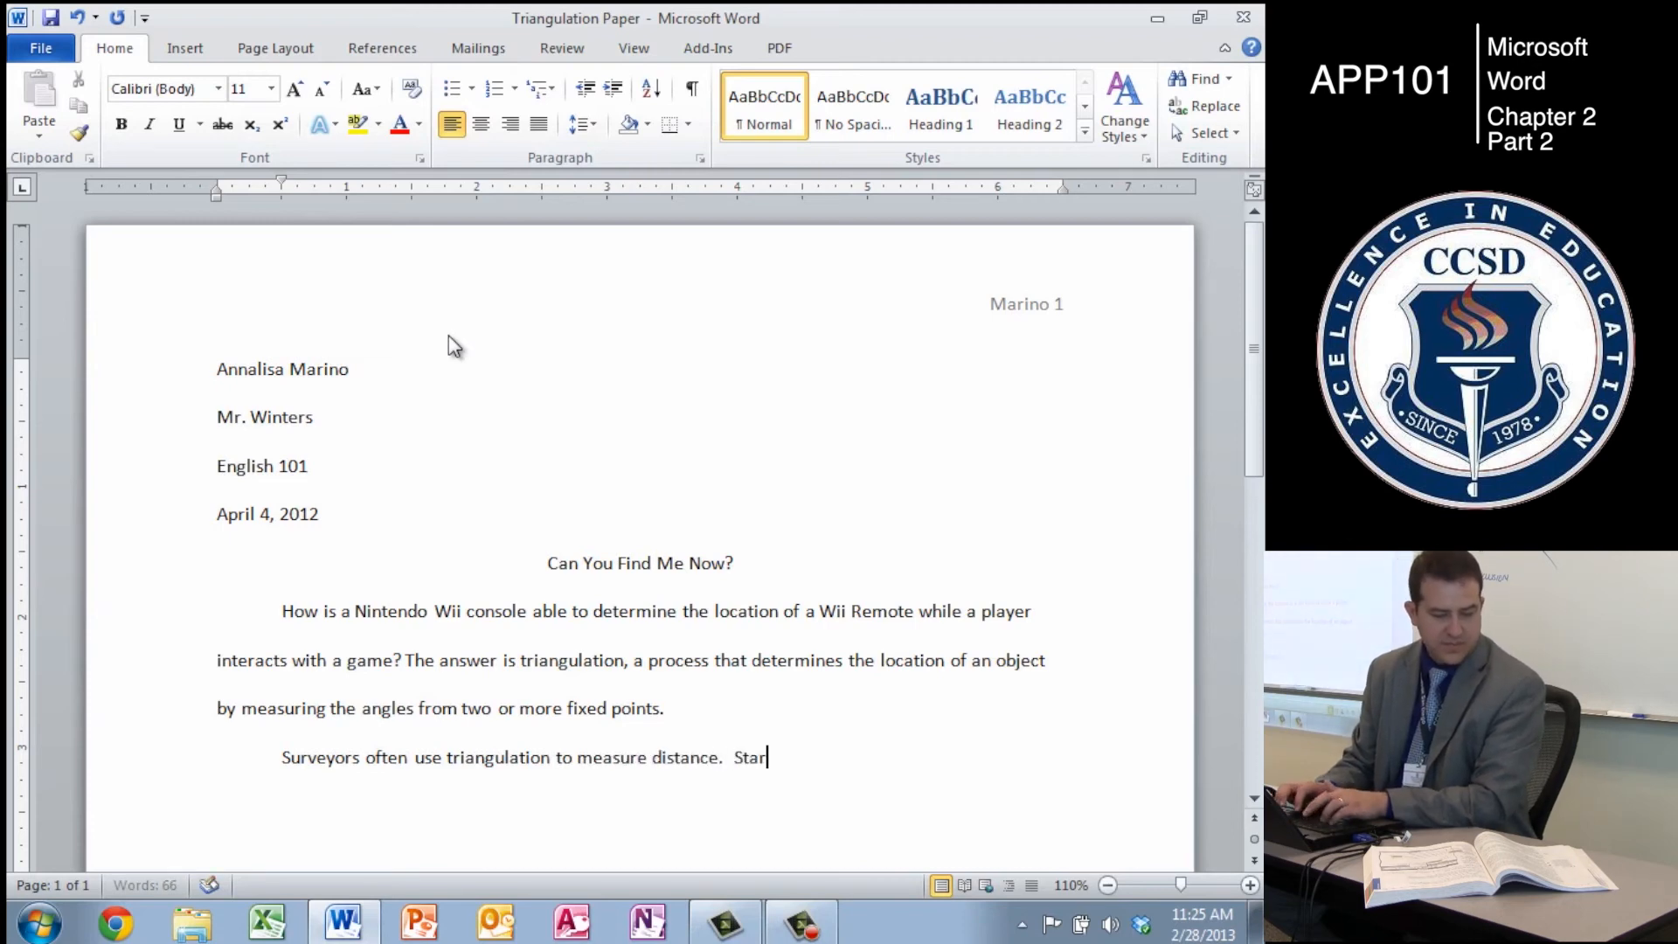
# - Add "Starting at a known location and elevation, surveyors measure a length to create a base line and tehn use" to the second paragraph
pyautogui.write('ting at a known location and e')
pyautogui.write('levation')
pyautogui.write(', surveyors measure a le')
pyautogui.write('ng')
pyautogui.press('BackSpace')
pyautogui.write('th o')
pyautogui.press('BackSpace')
pyautogui.press('BackSpace')
pyautogui.press('BackSpace')
pyautogui.press('BackSpace')
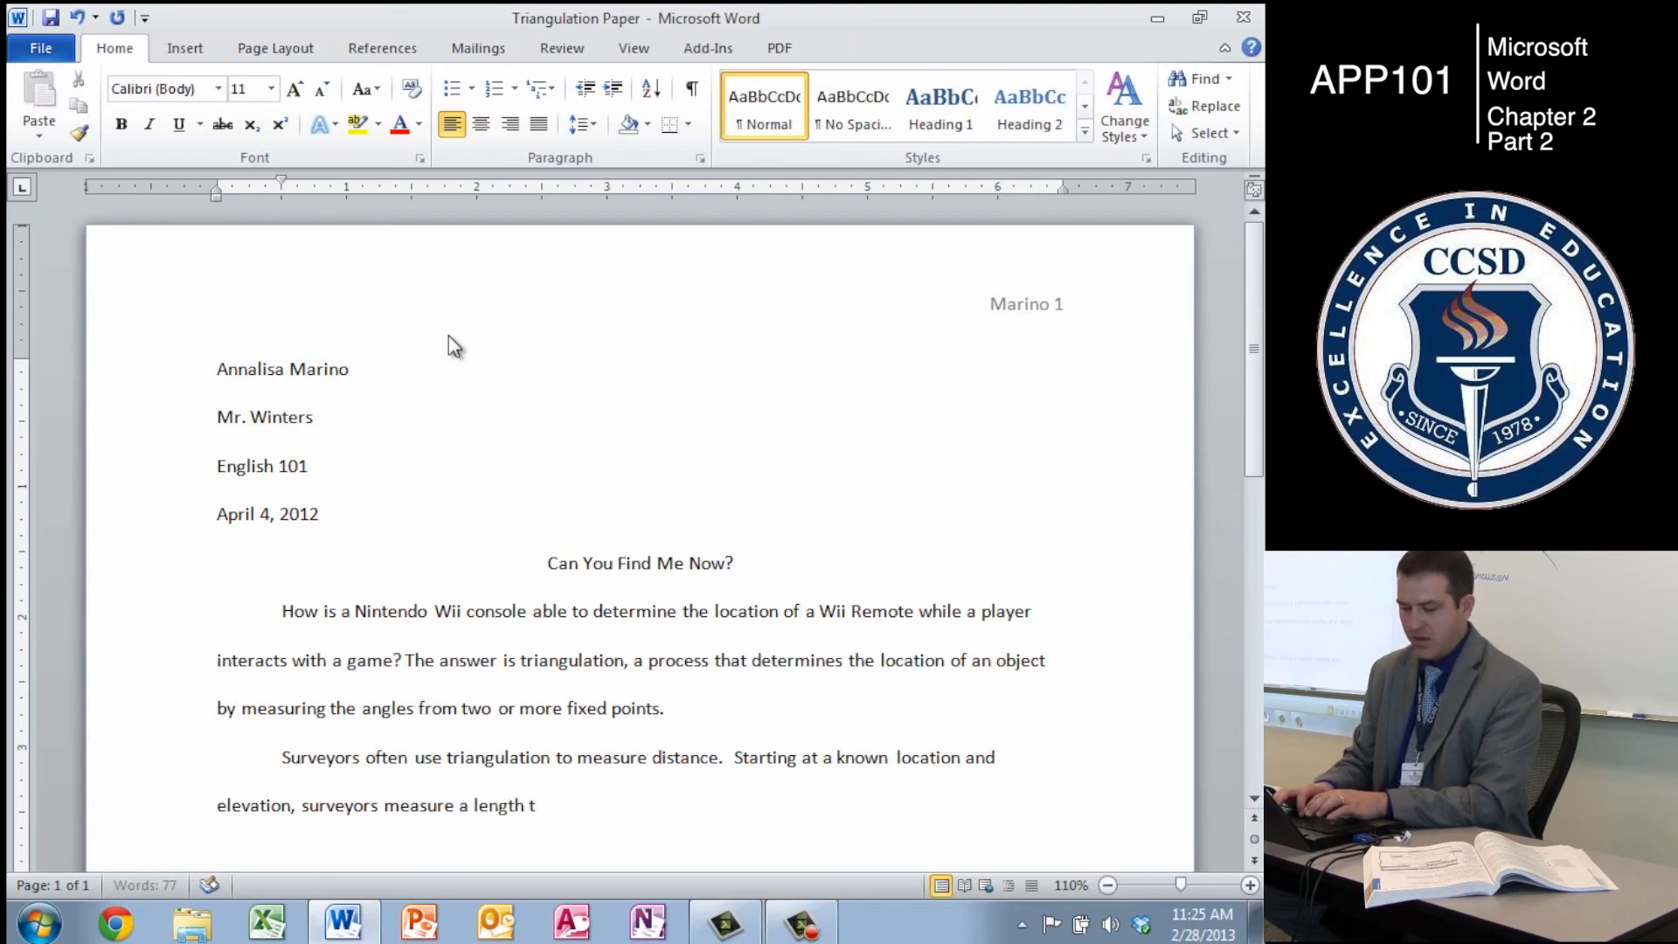
pyautogui.write('reate a ba')
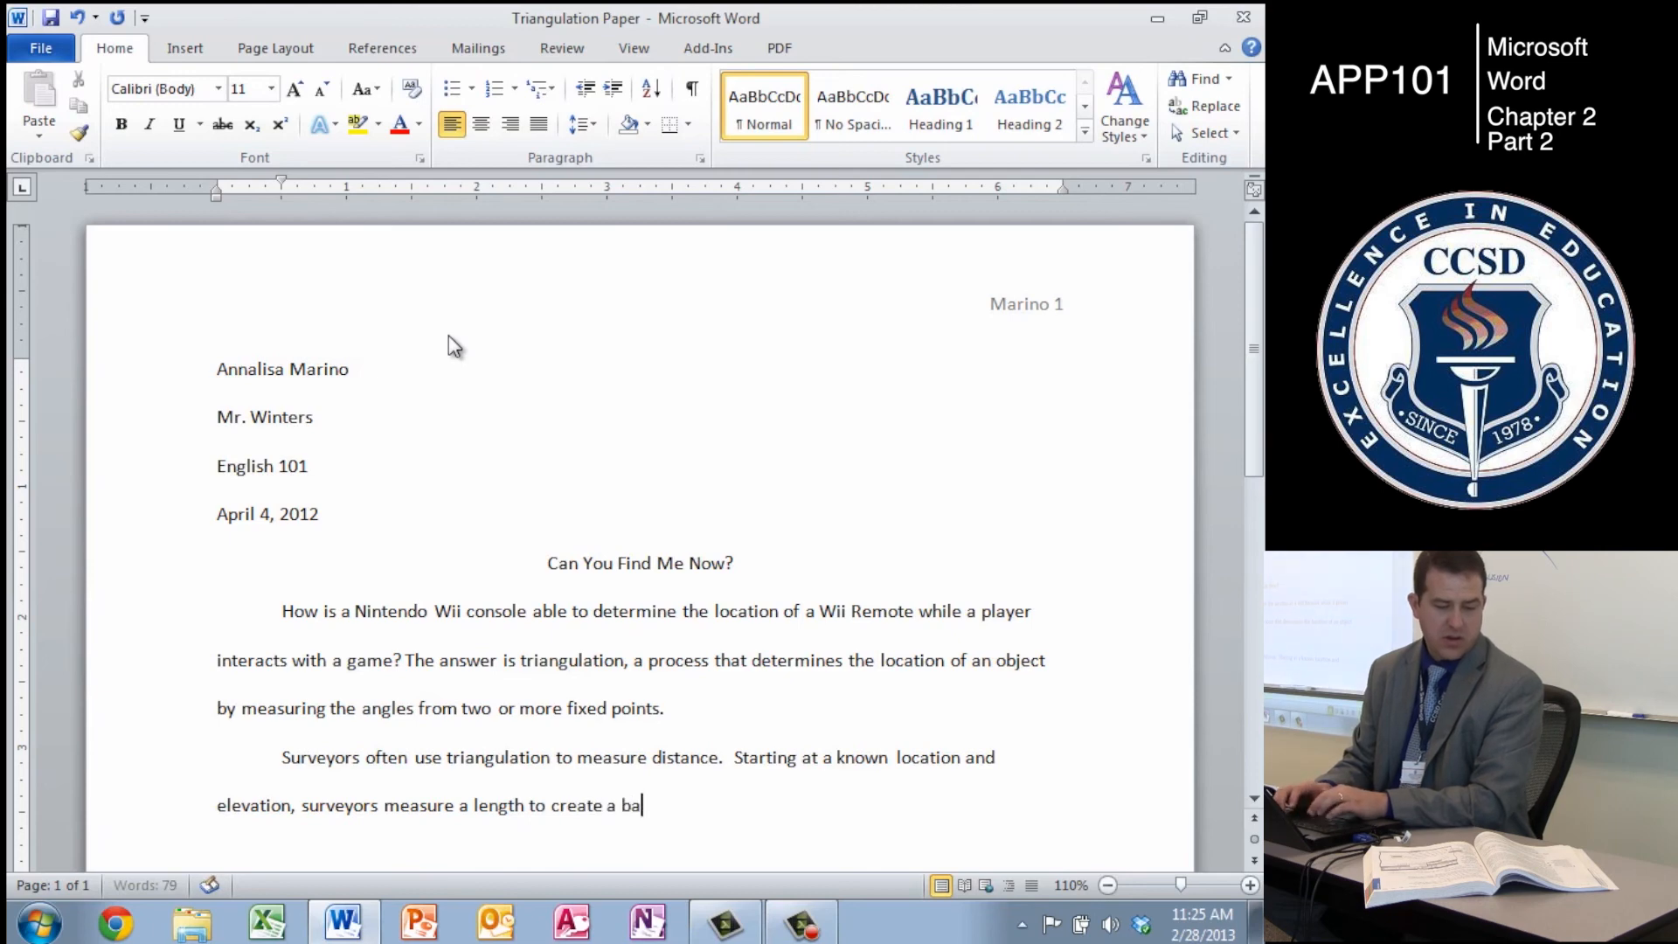
pyautogui.write('se line and tehn use')
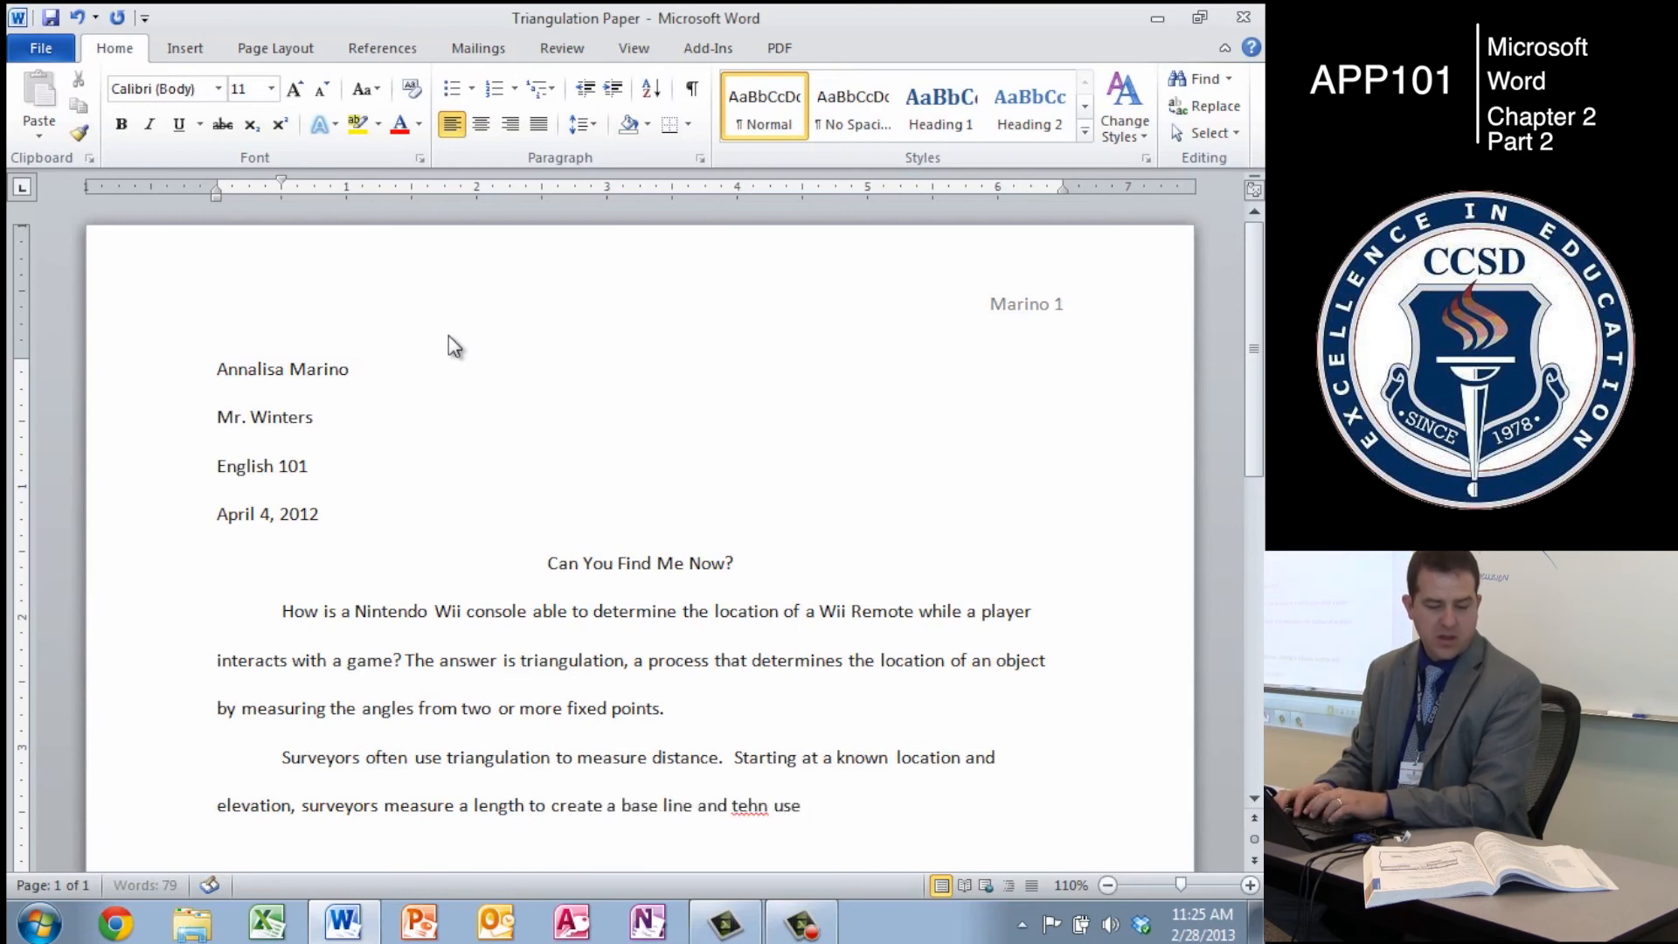
# - Continue the sentence with "a theodolite to measure an angle to an unkown point from each side of the base line"
pyautogui.write(' a theod')
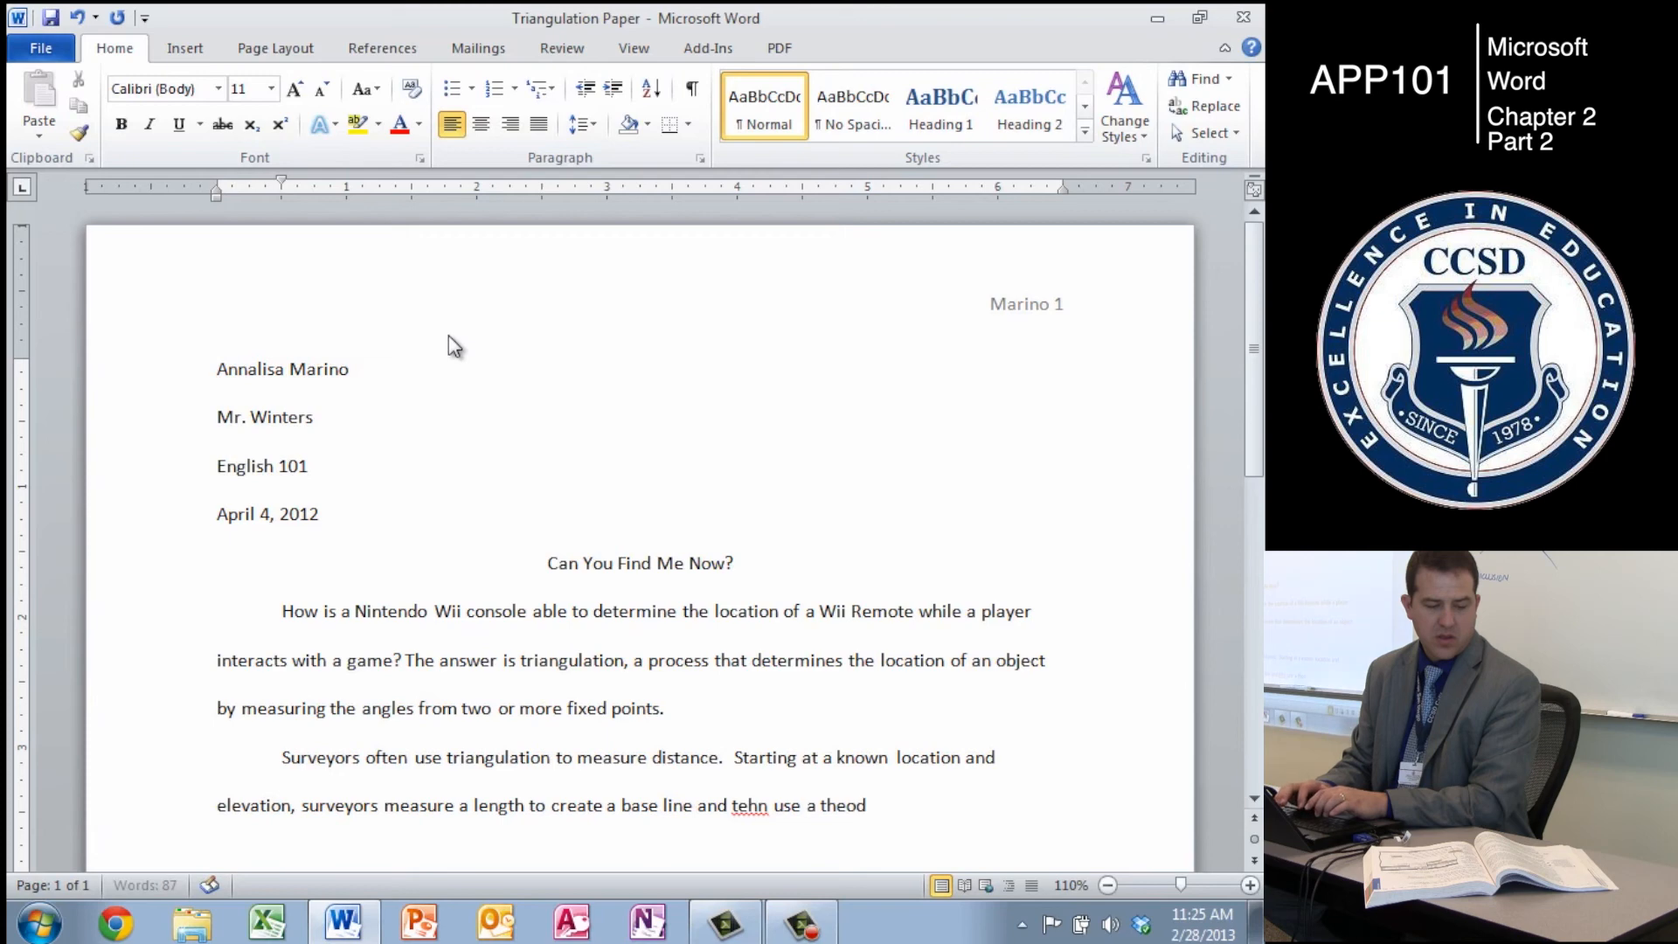
pyautogui.write('olite ')
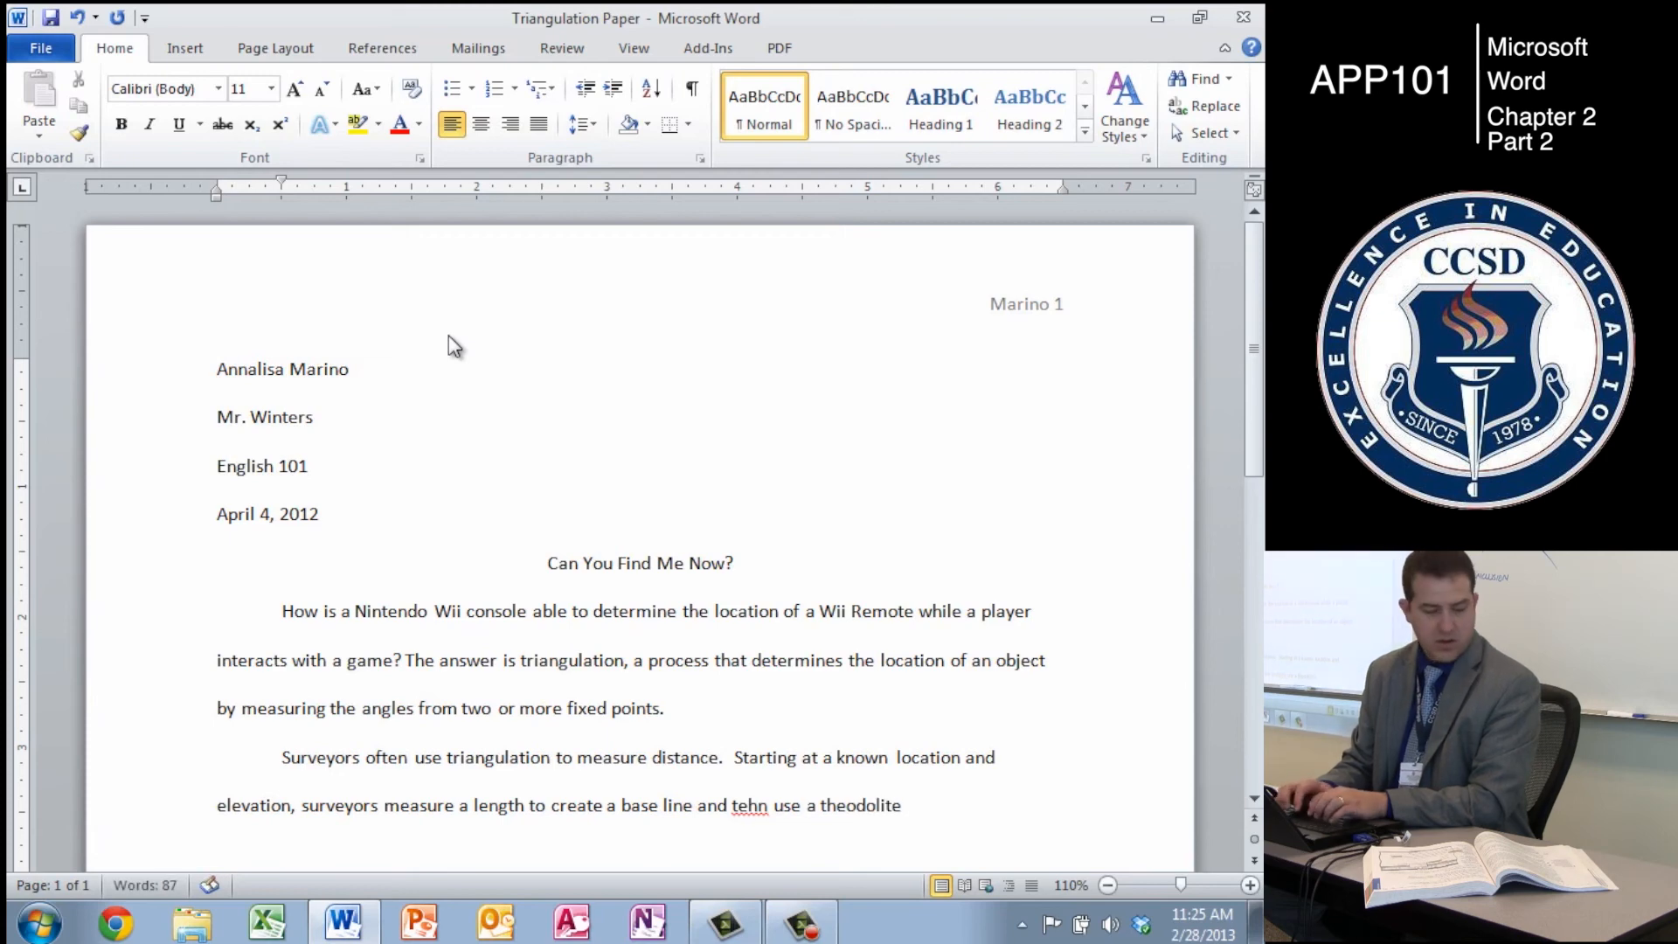
pyautogui.write('to mea')
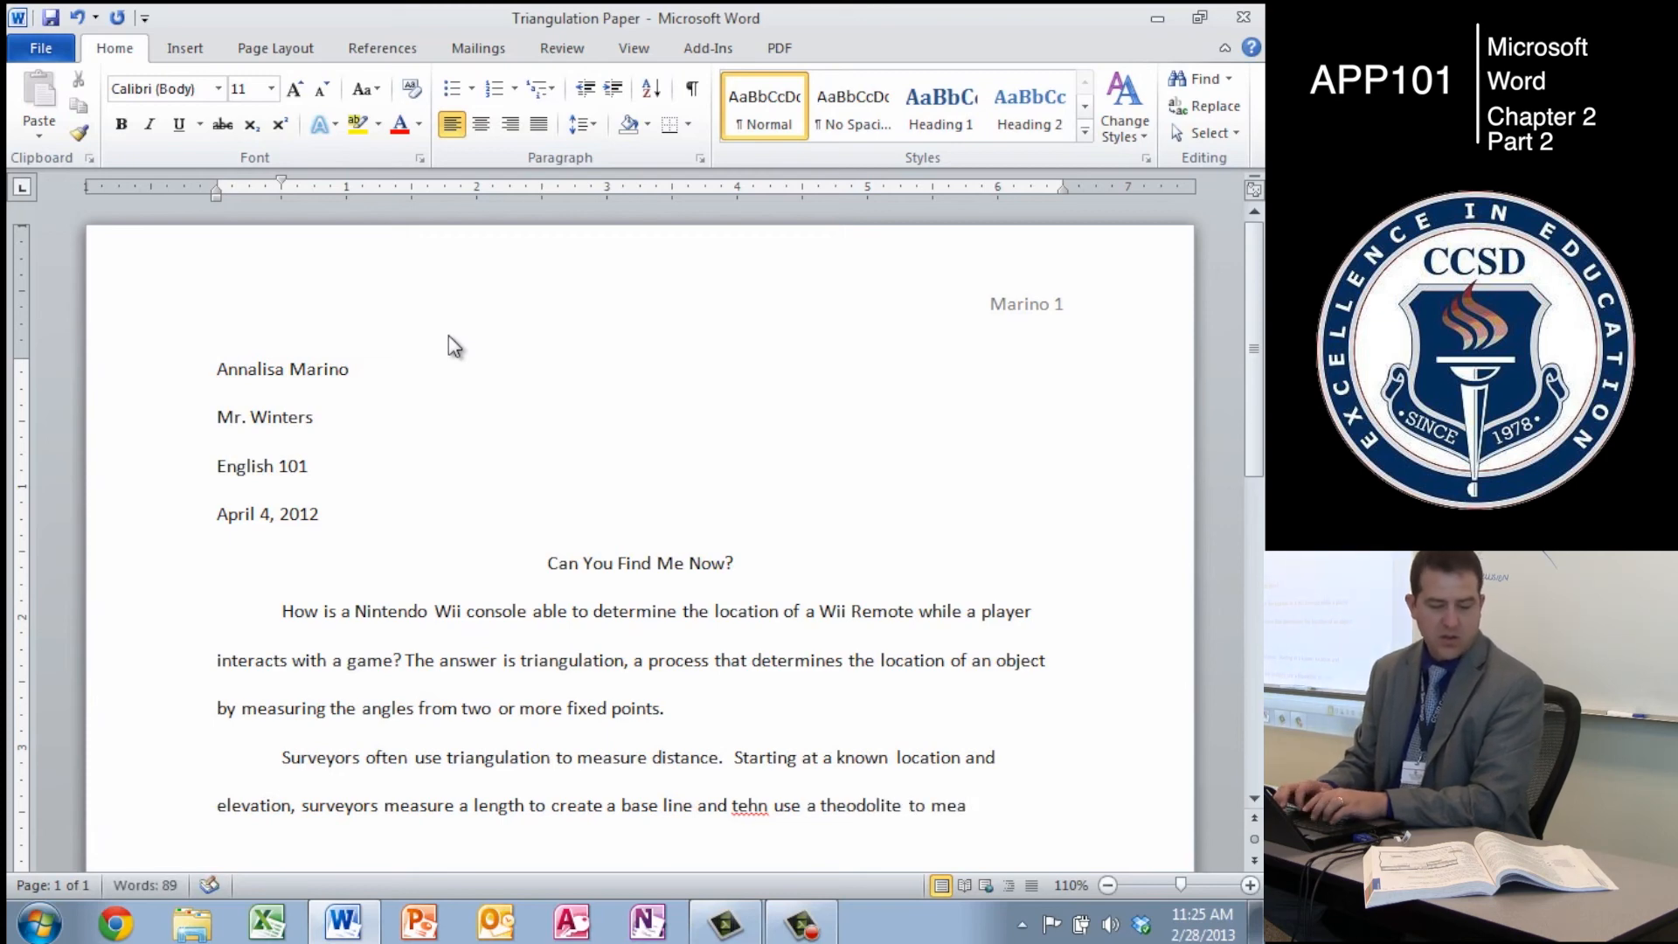
pyautogui.write('sure an angle to')
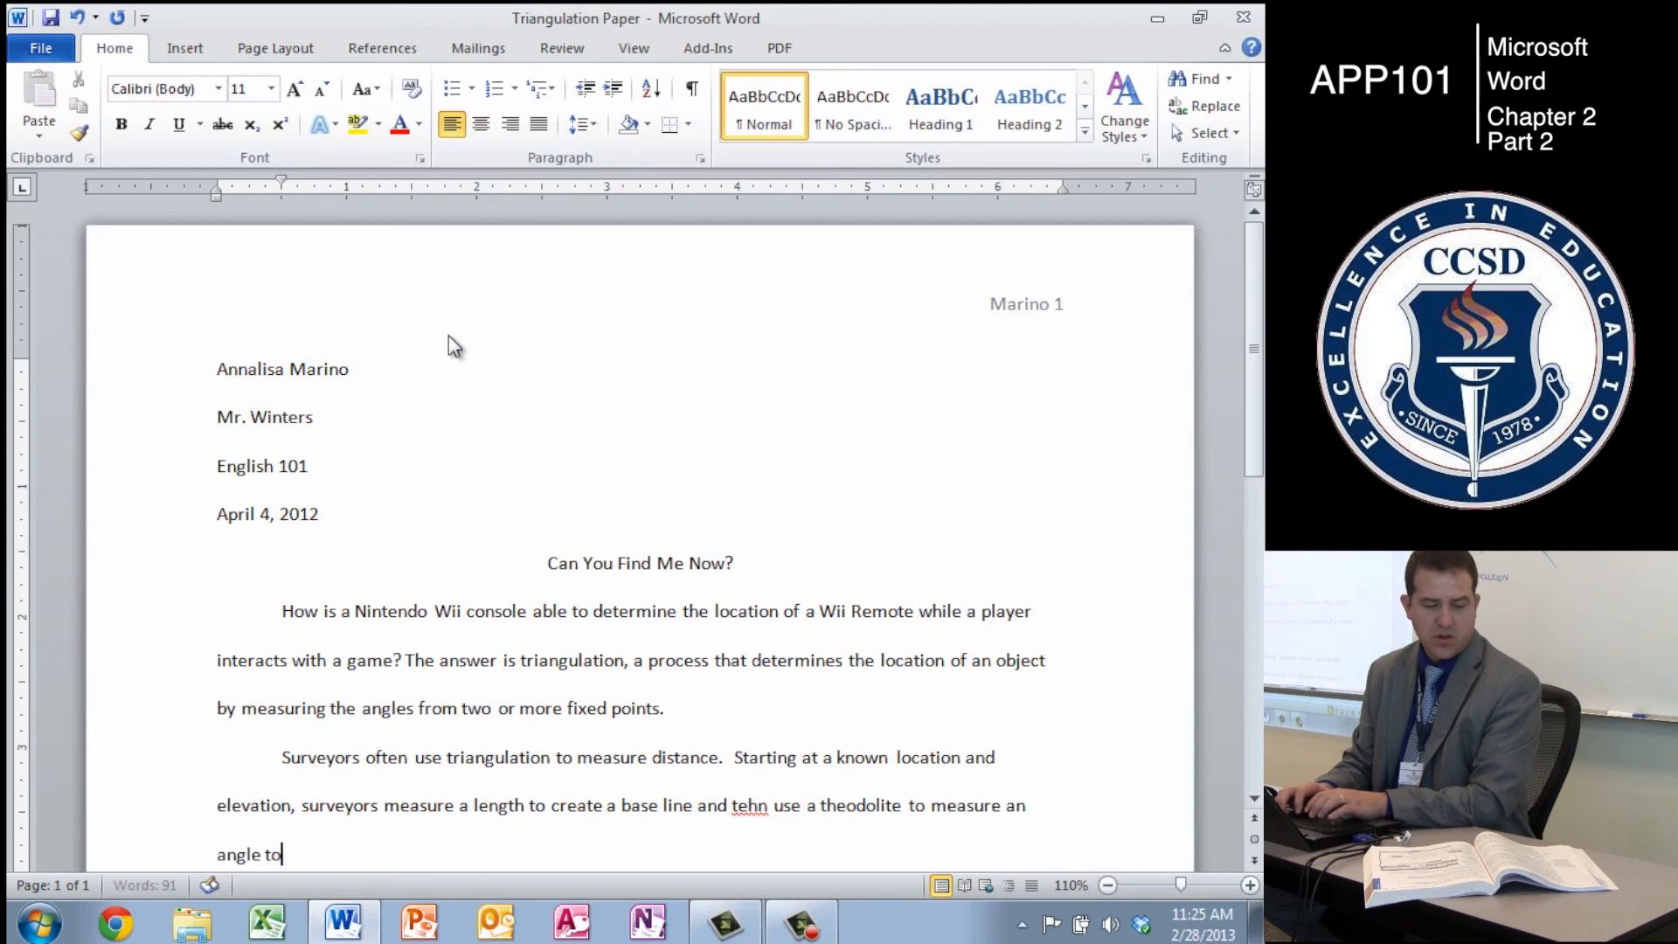
pyautogui.write(' an unkown')
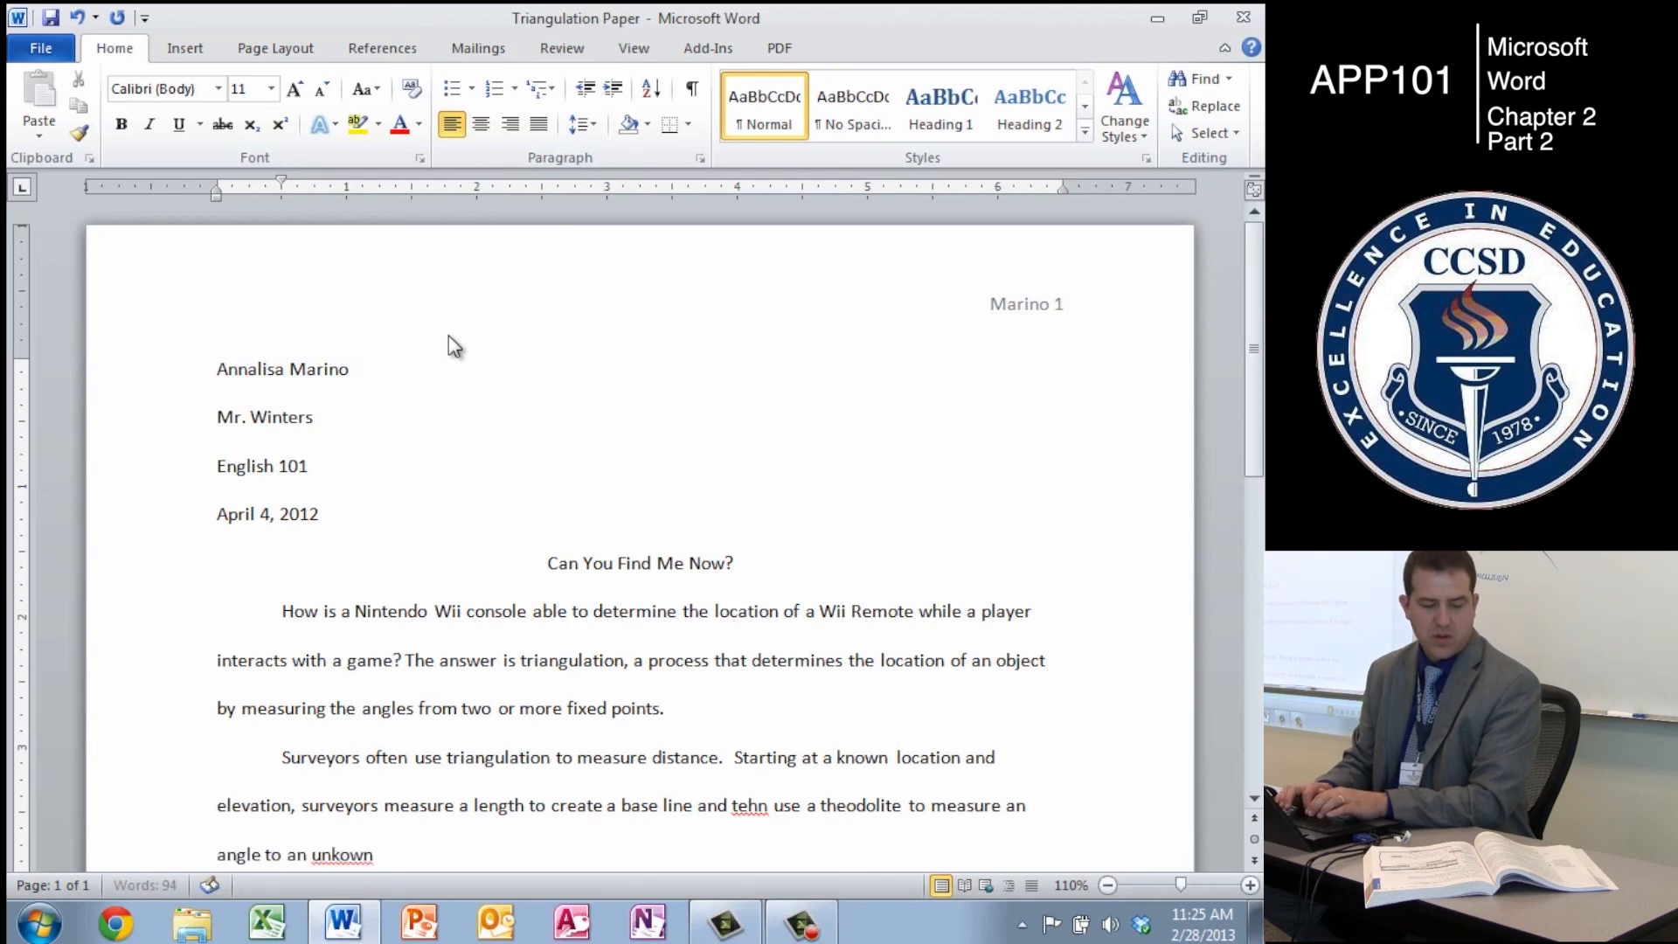
pyautogui.write('  point from each side fo')
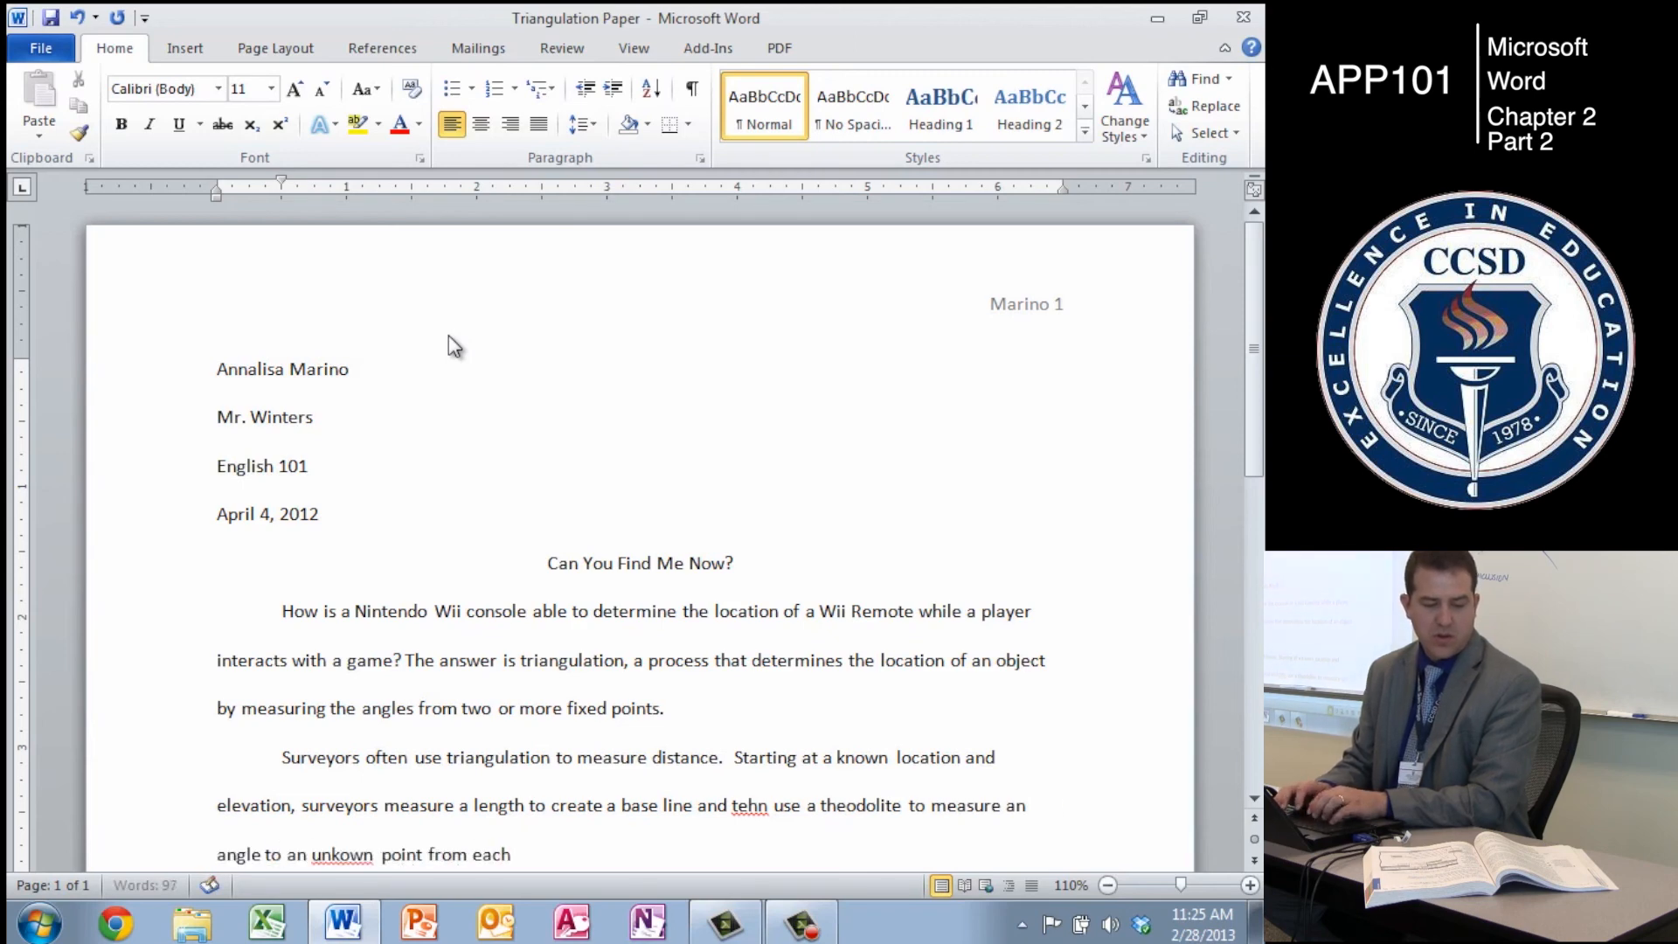
pyautogui.press('BackSpace')
pyautogui.press('BackSpace')
pyautogui.write('of the base')
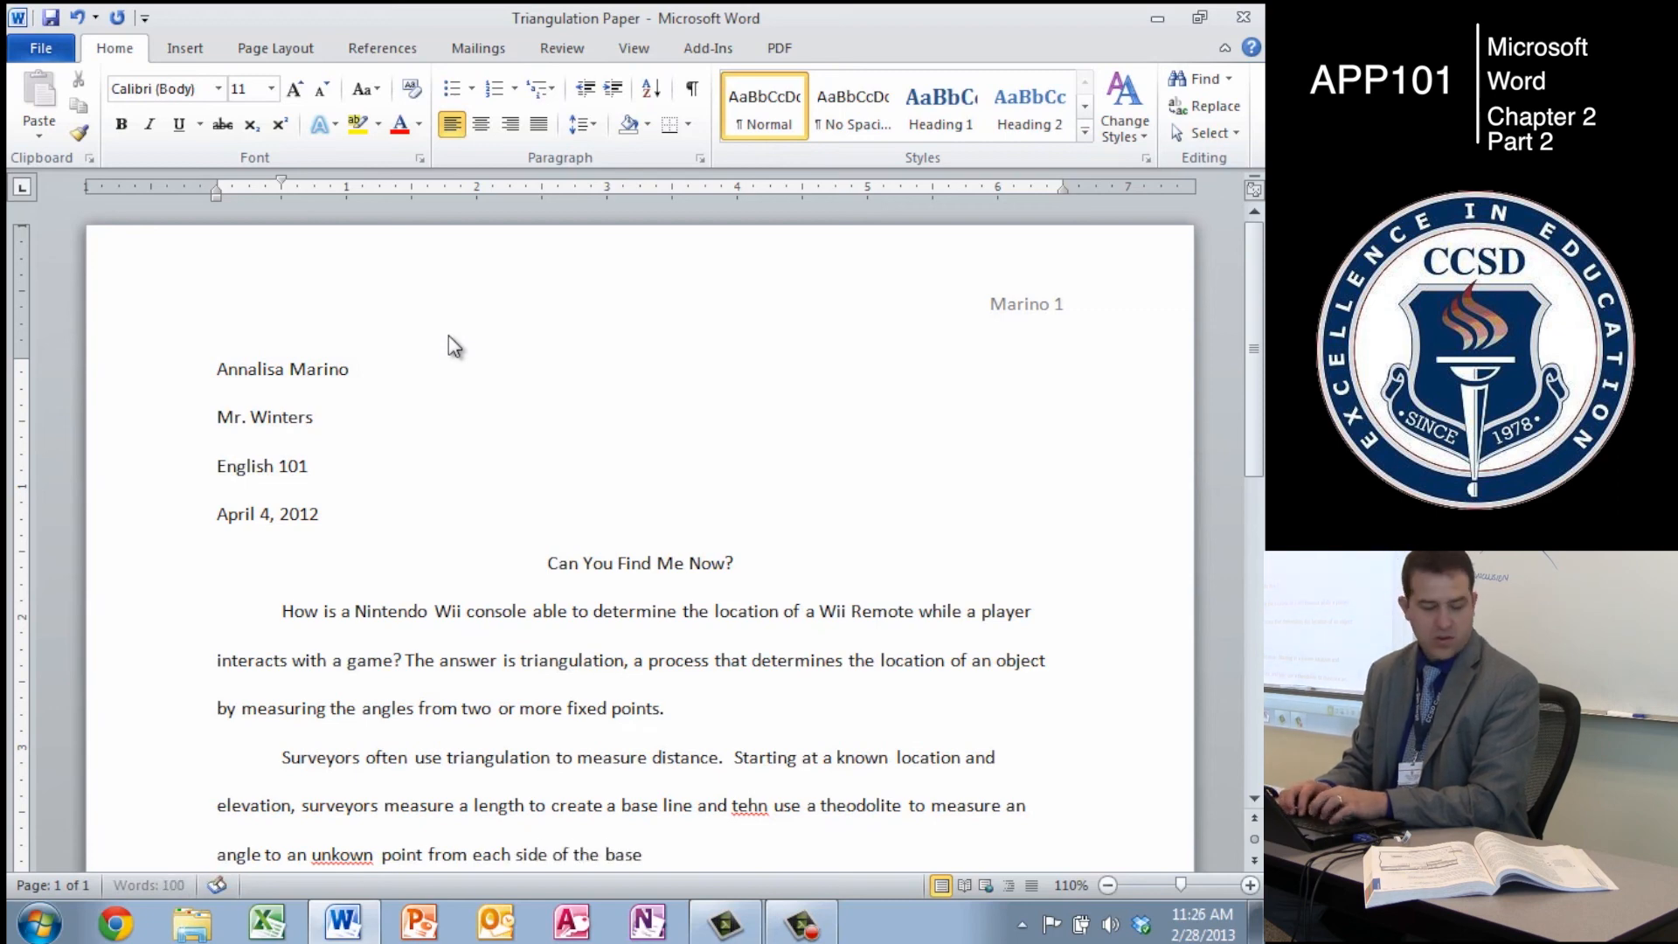
pyautogui.write(' line')
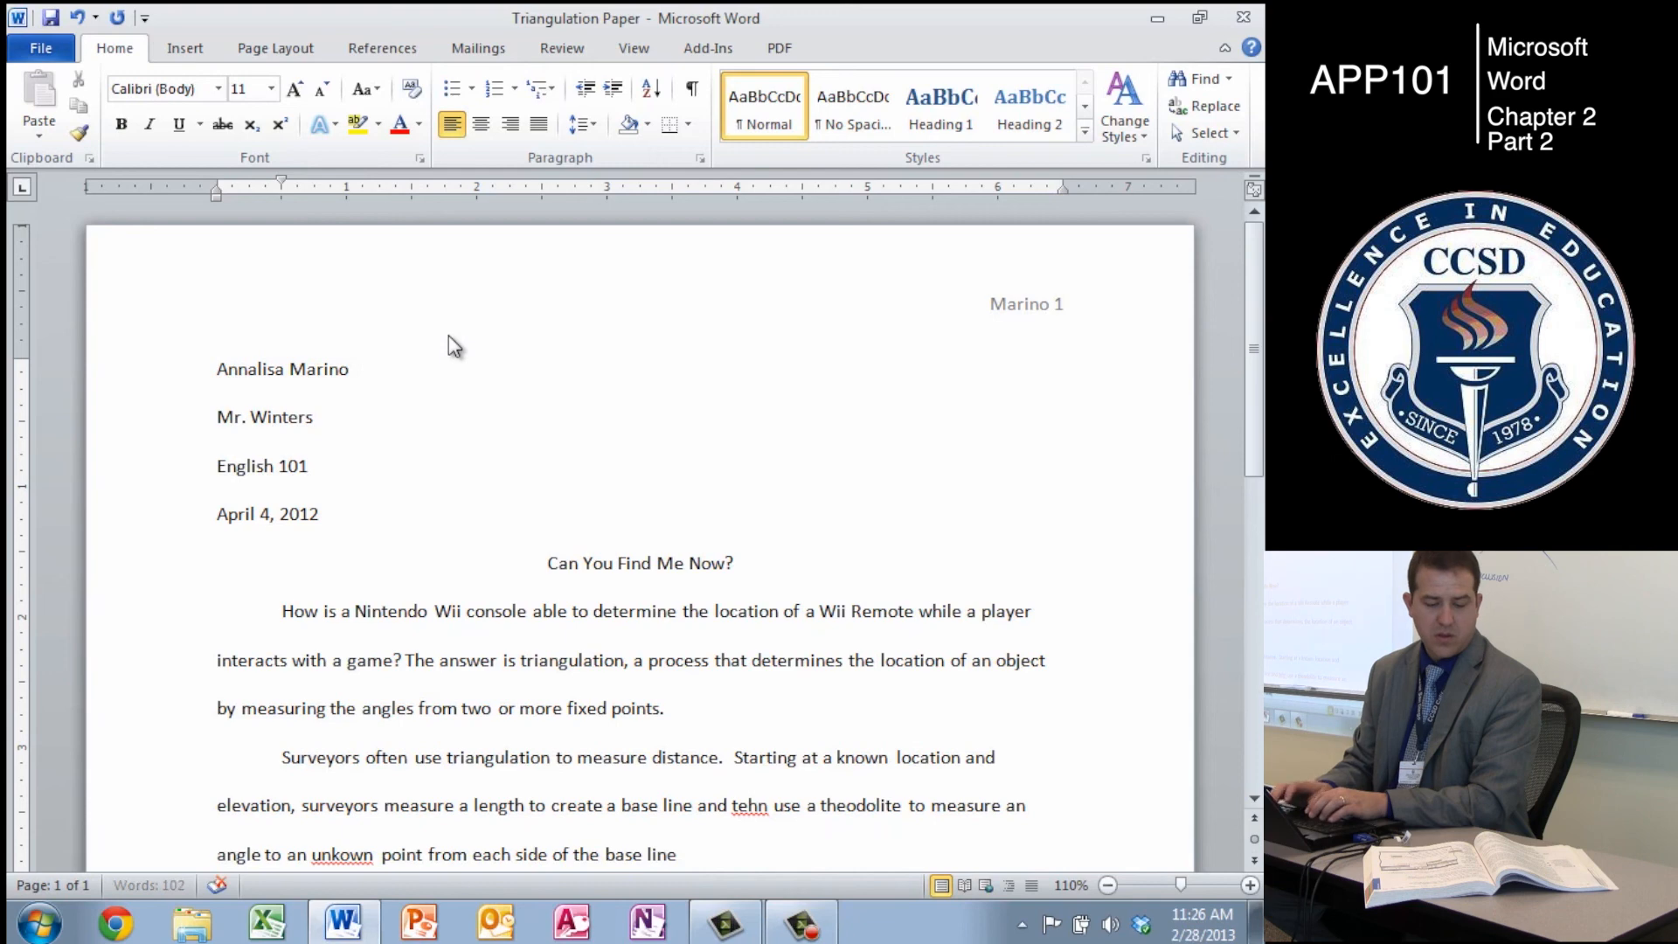
# - Correct the misspelled words "unkown" to "unknown" and "tehn" to "then" using the spelling suggestions
pyautogui.rightClick(343, 856)
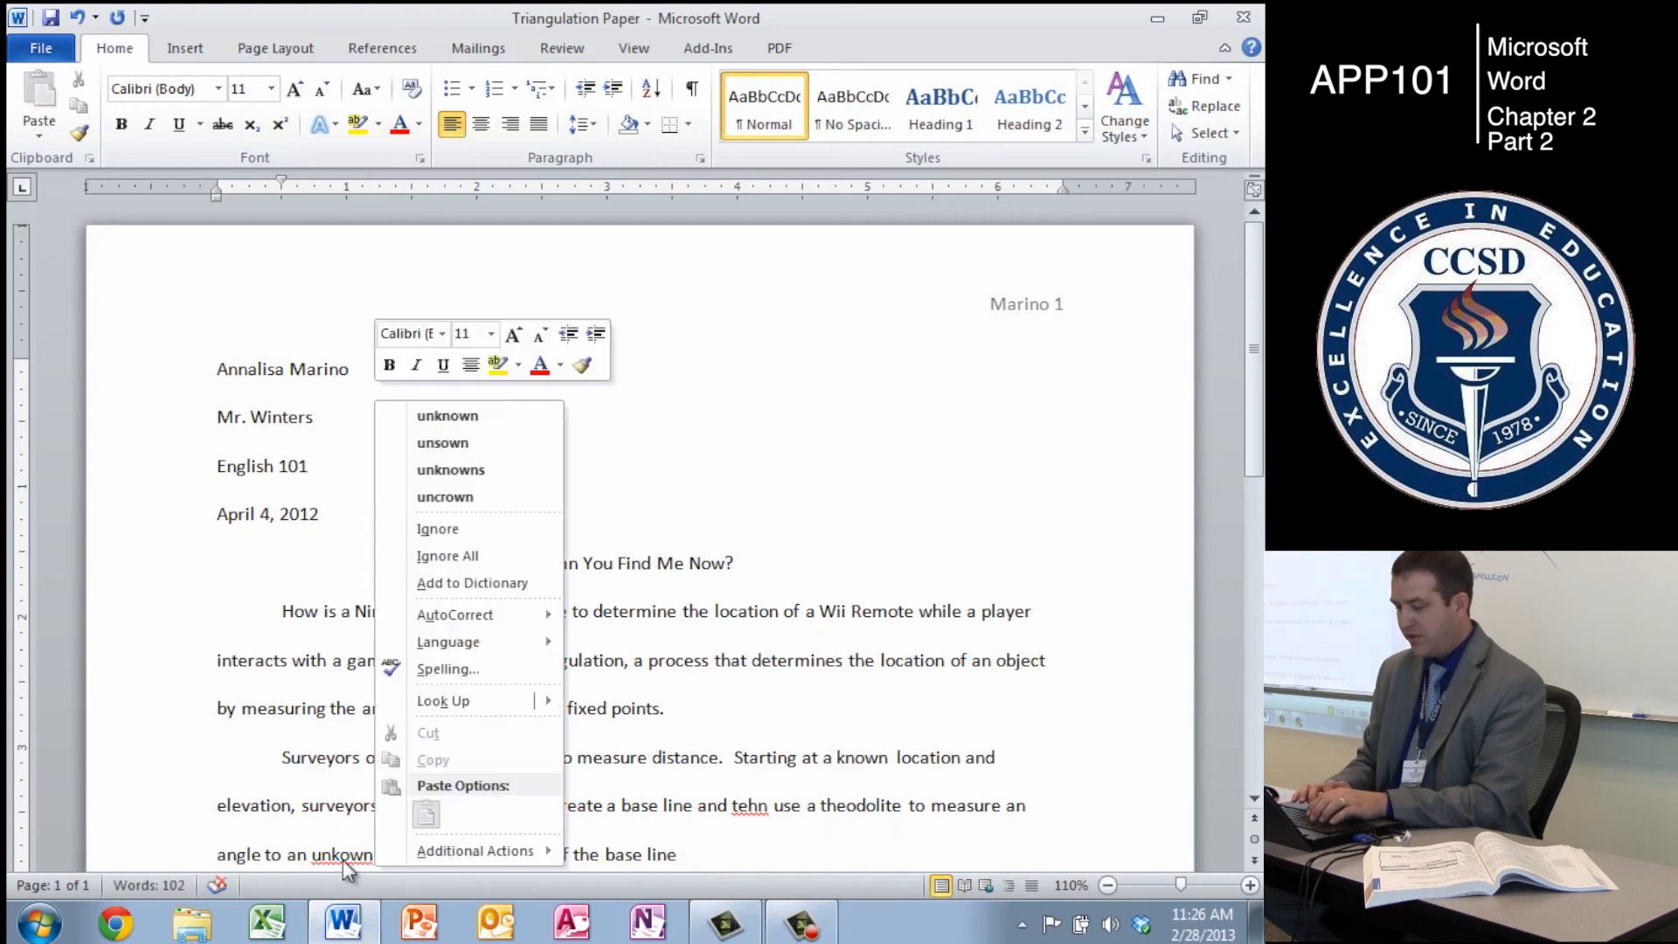
pyautogui.click(503, 419)
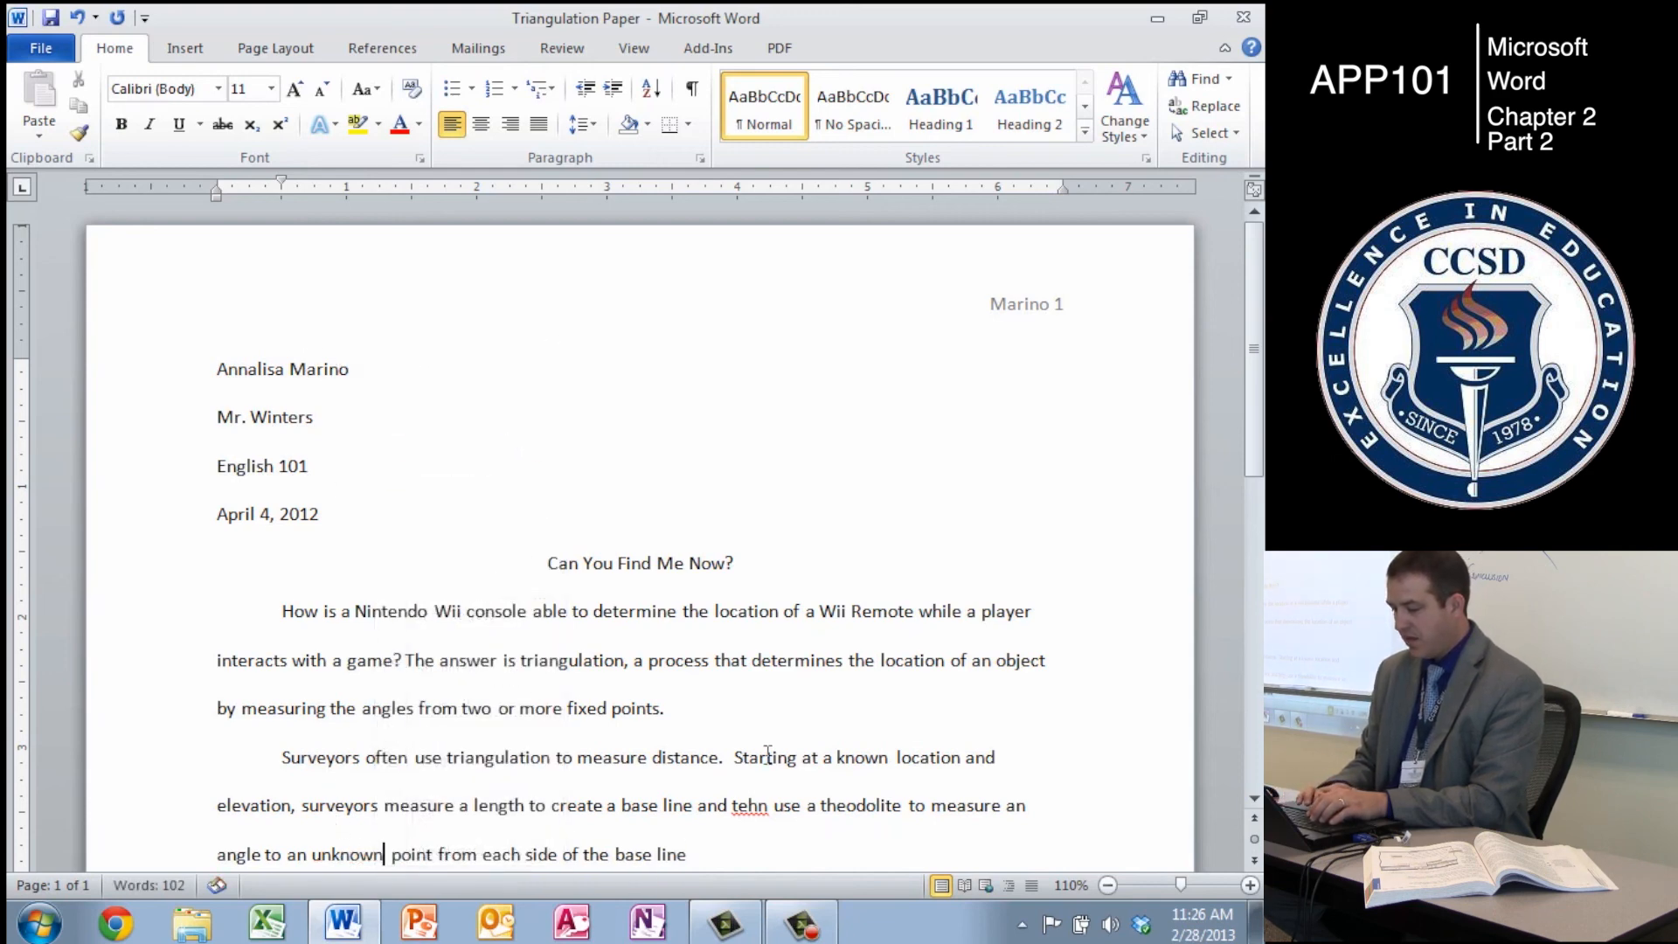
pyautogui.rightClick(751, 805)
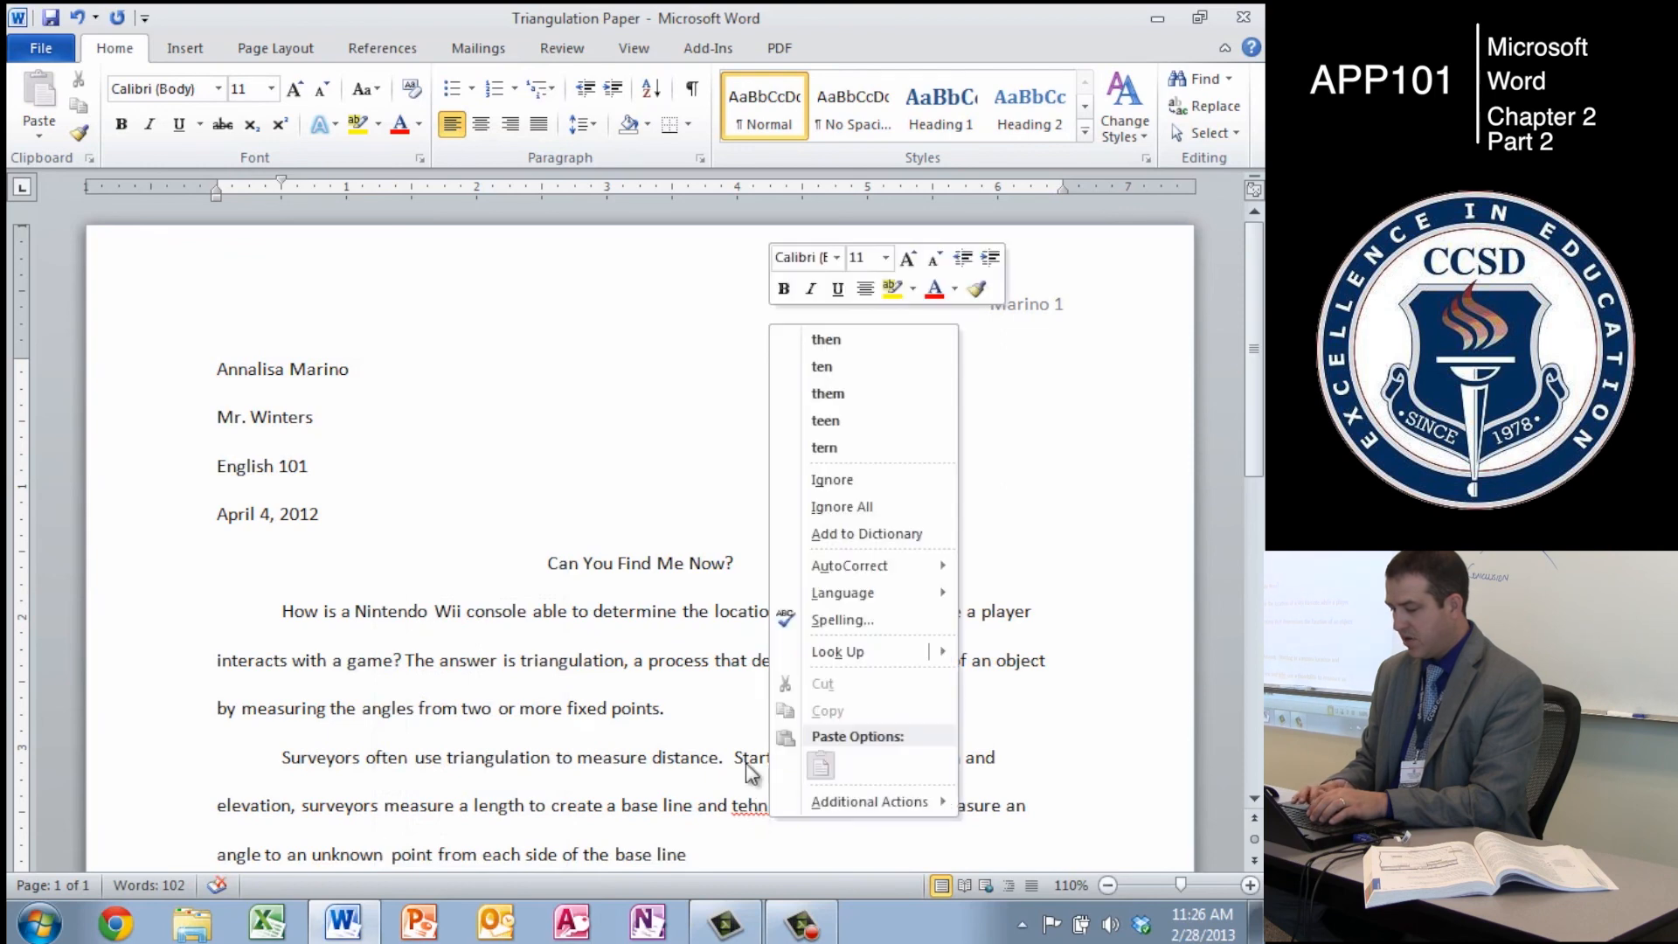
pyautogui.click(817, 338)
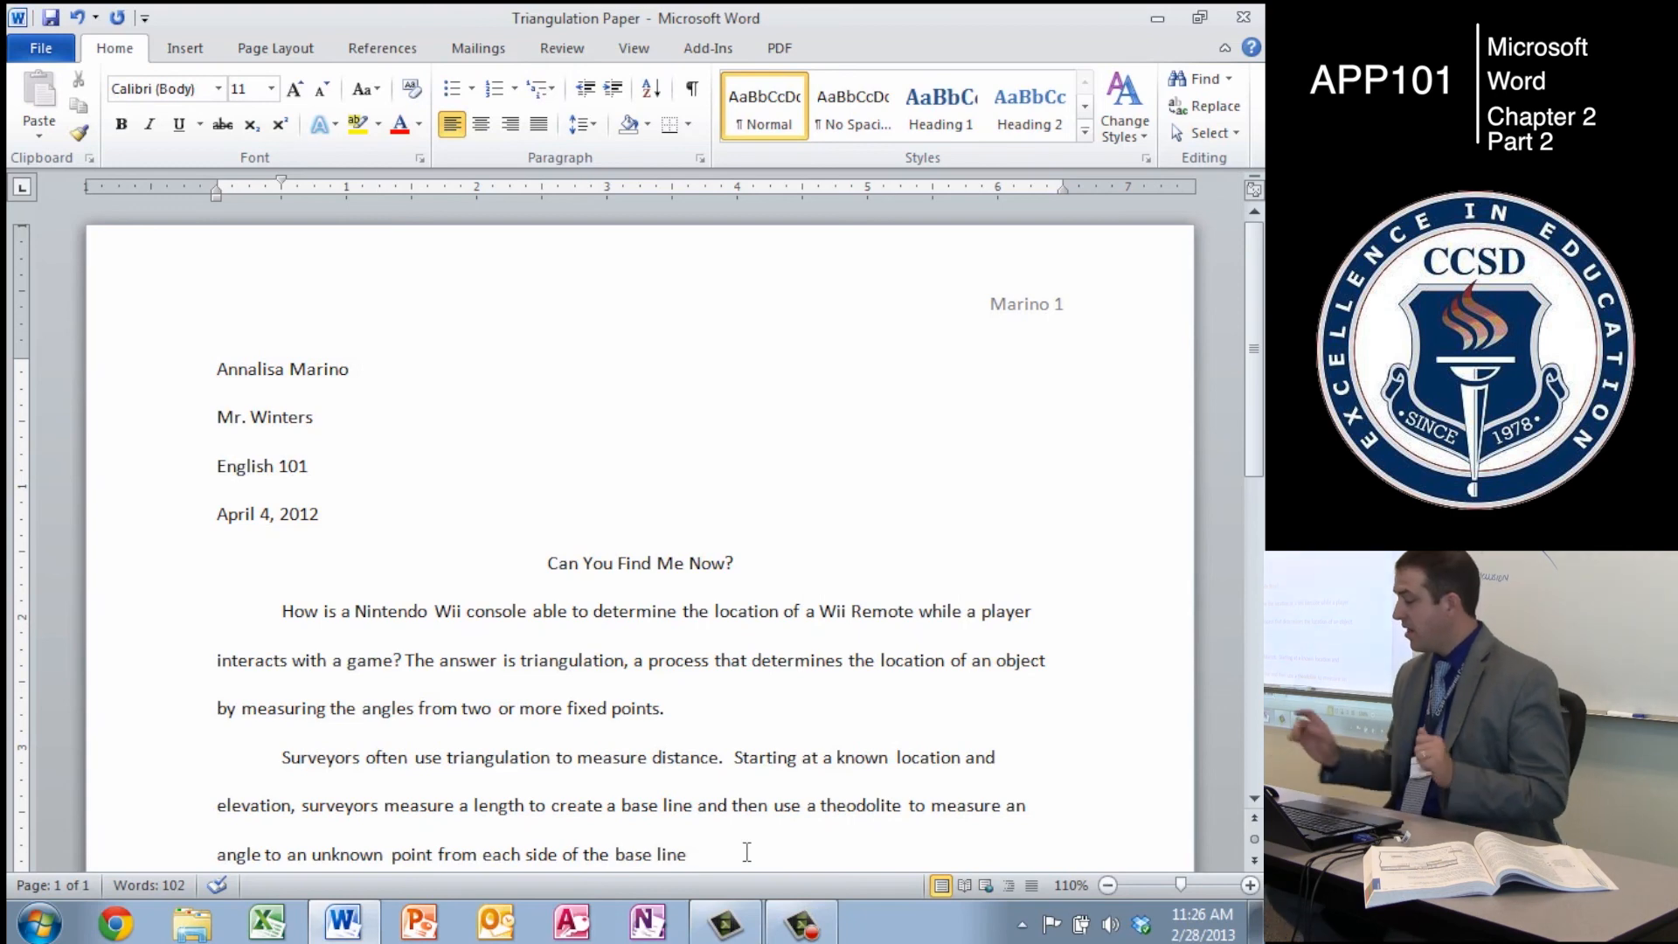
pyautogui.click(800, 924)
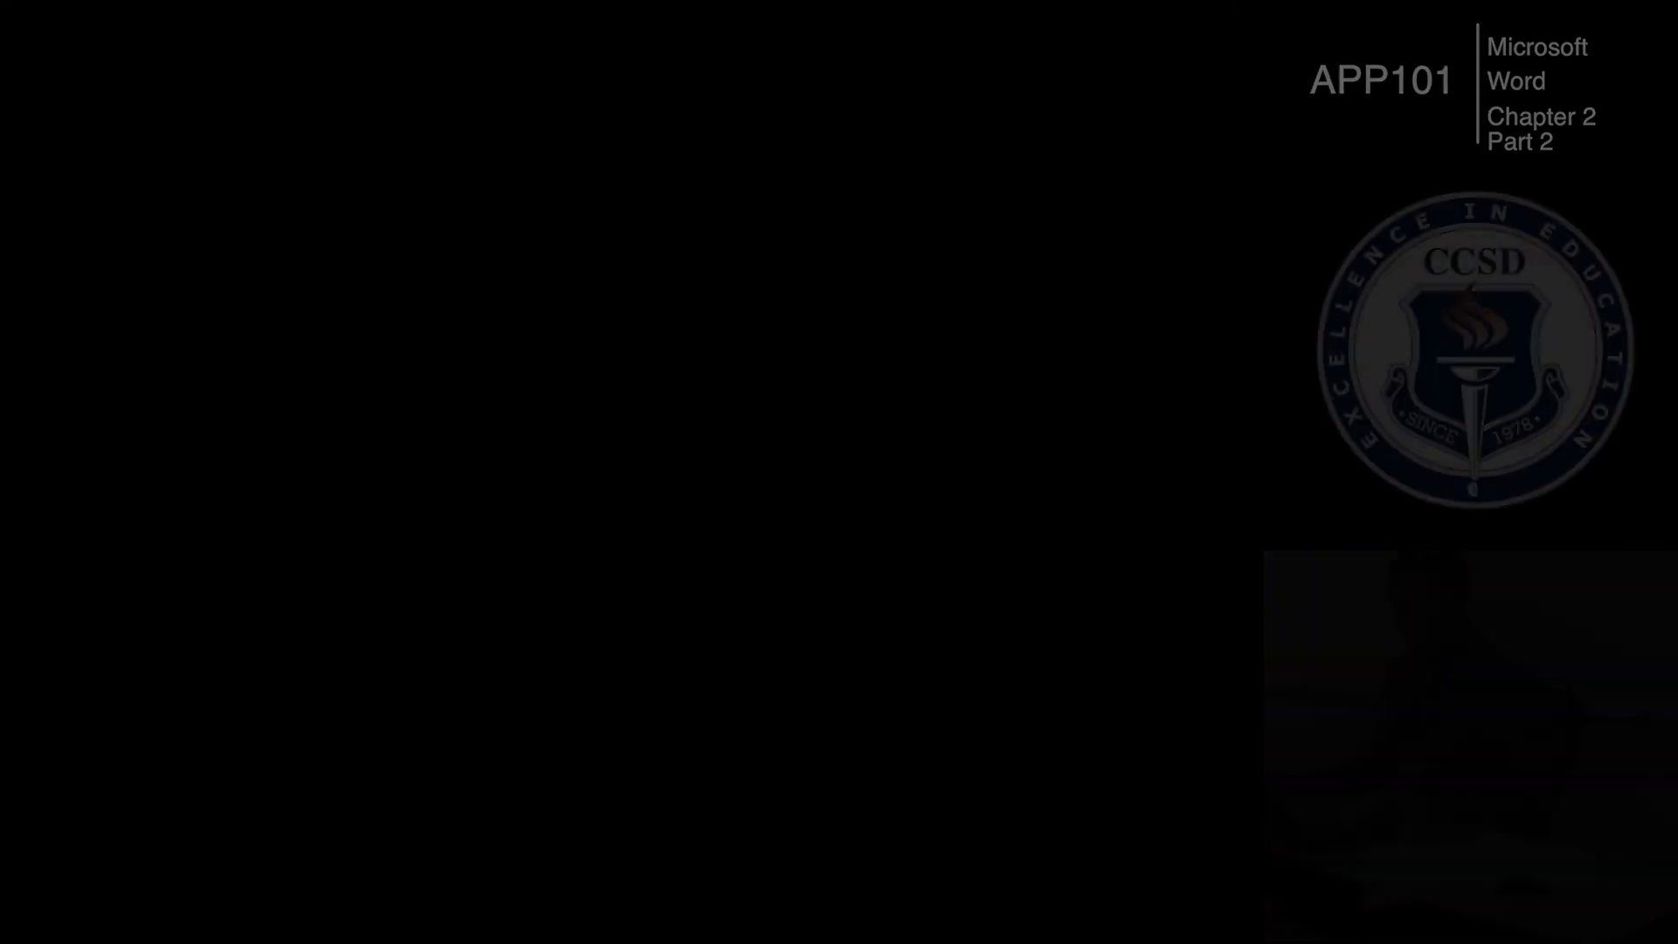